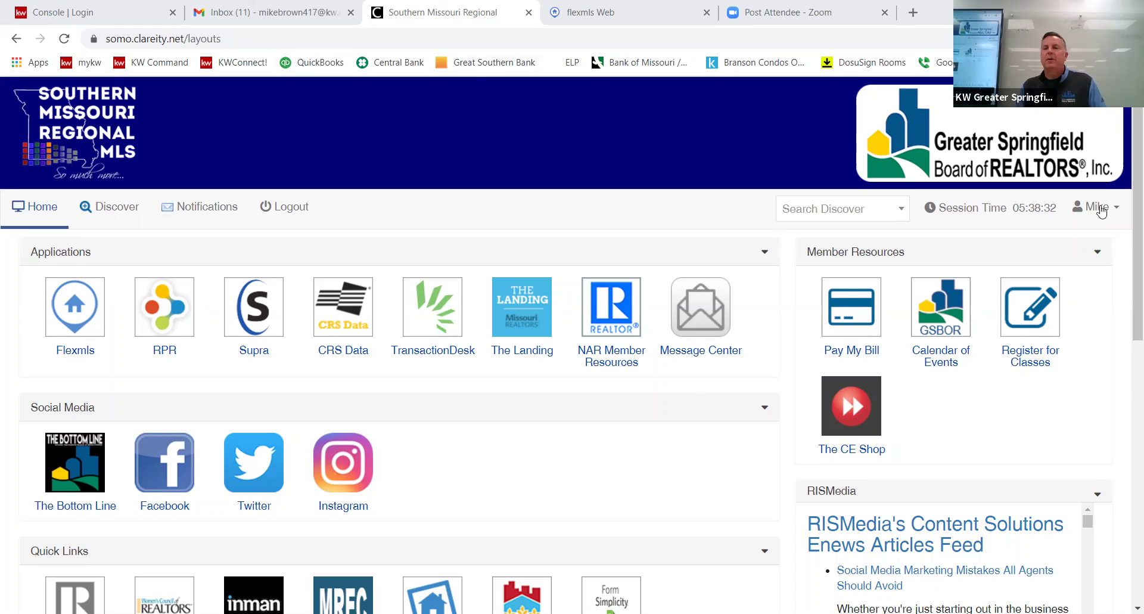
Log out of the MLS dashboard and reload the SafeMLS login page via the 'somo' address.
left_click(1101, 210)
left_click(1019, 367)
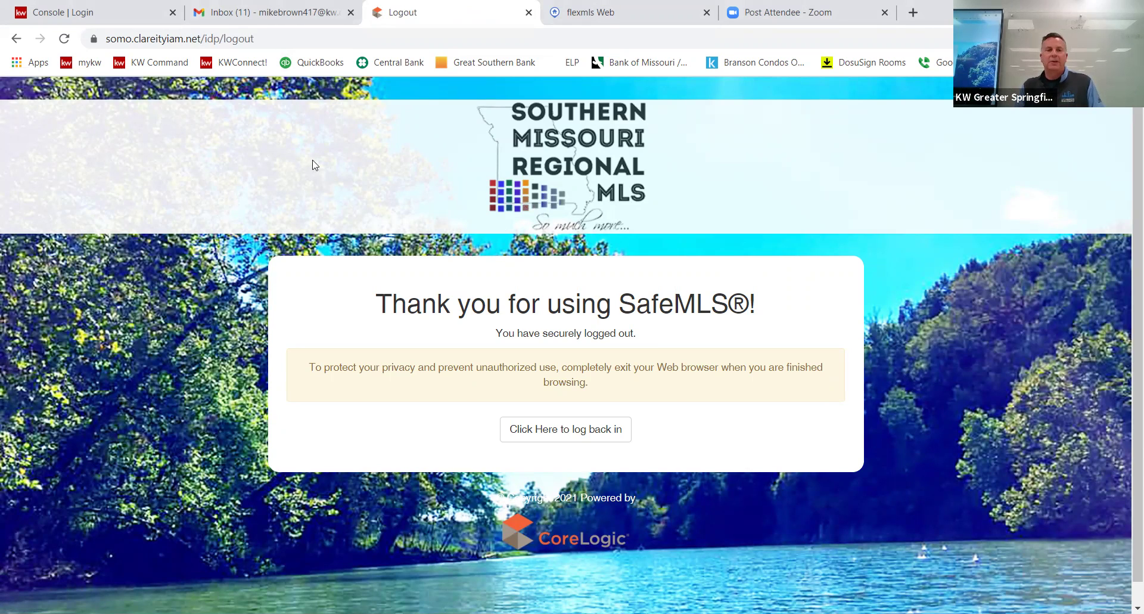
left_click(294, 38)
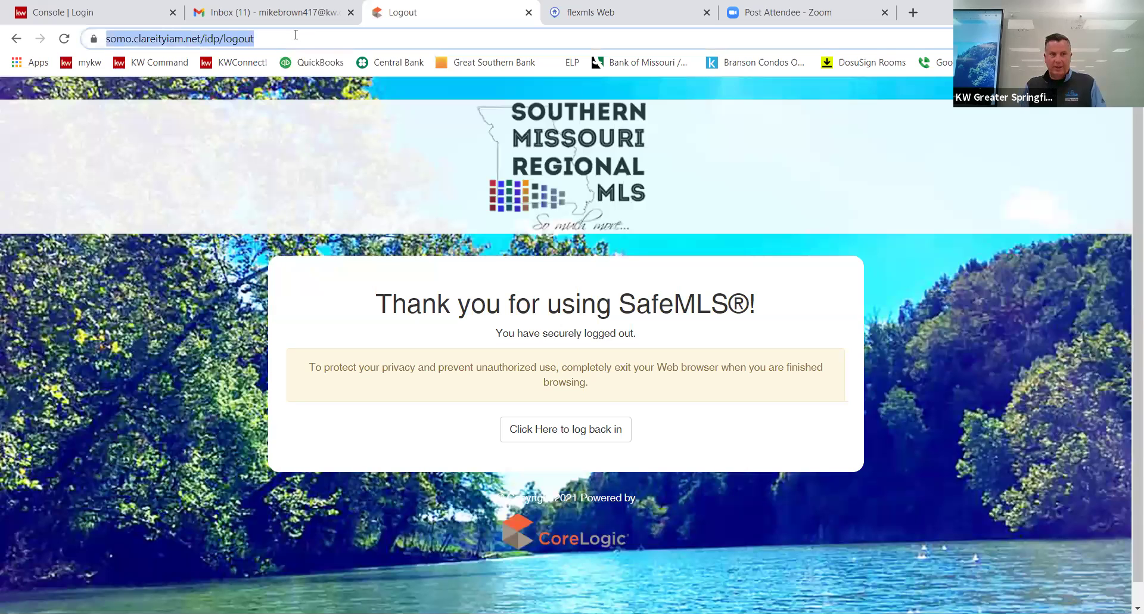
type("somo")
key("Return")
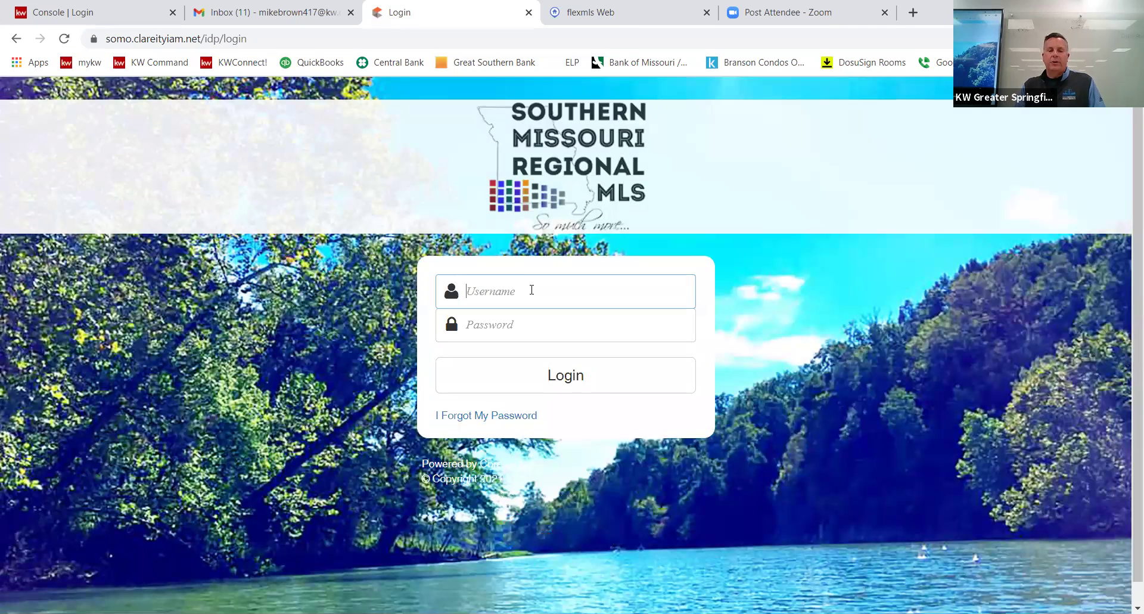
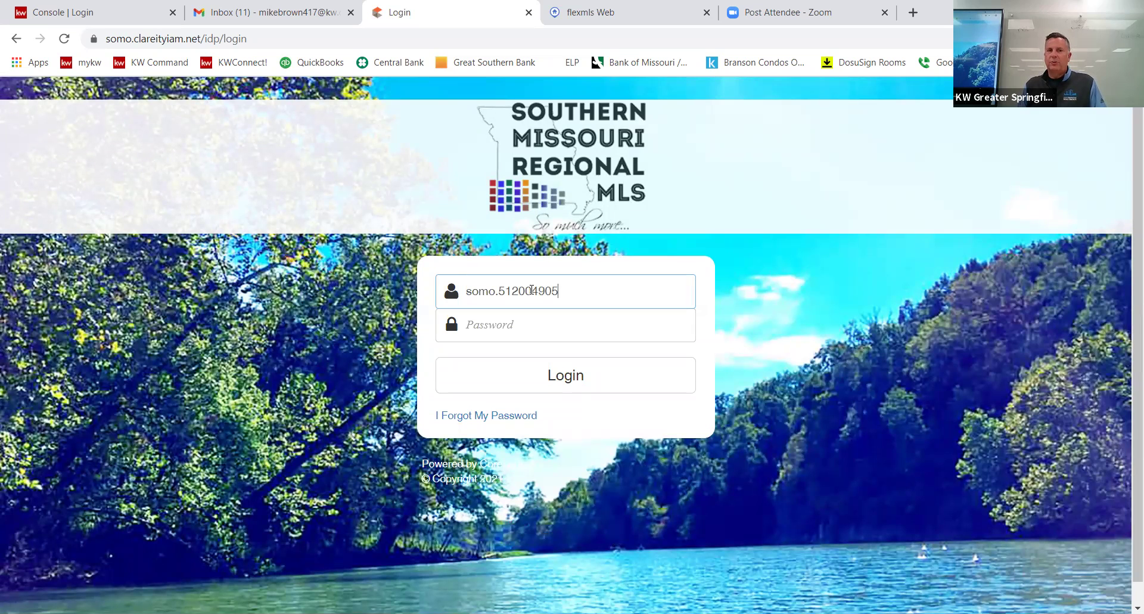
Log in with the member's username and password.
key("Tab")
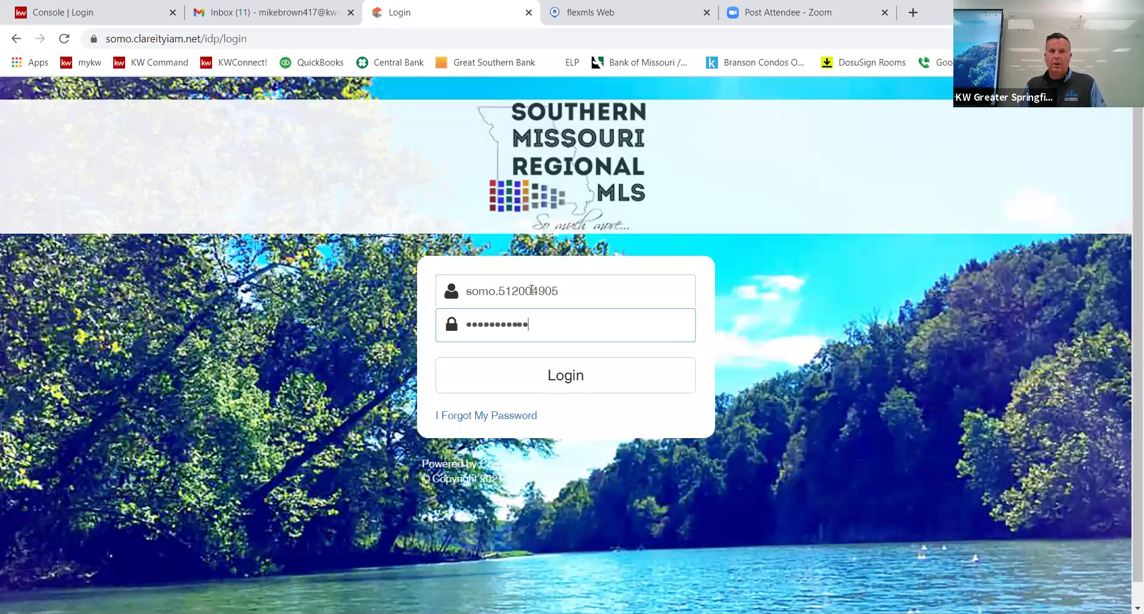
key("Return")
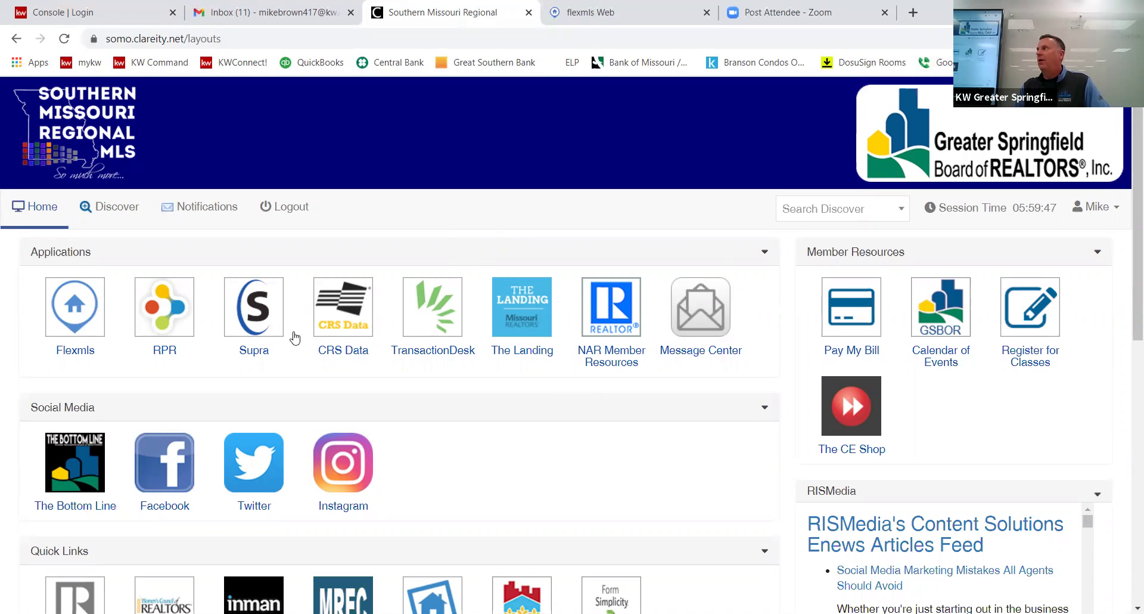
Open the MR FORMS link from the dashboard's Quick Links.
scroll(382, 376, "down", 2)
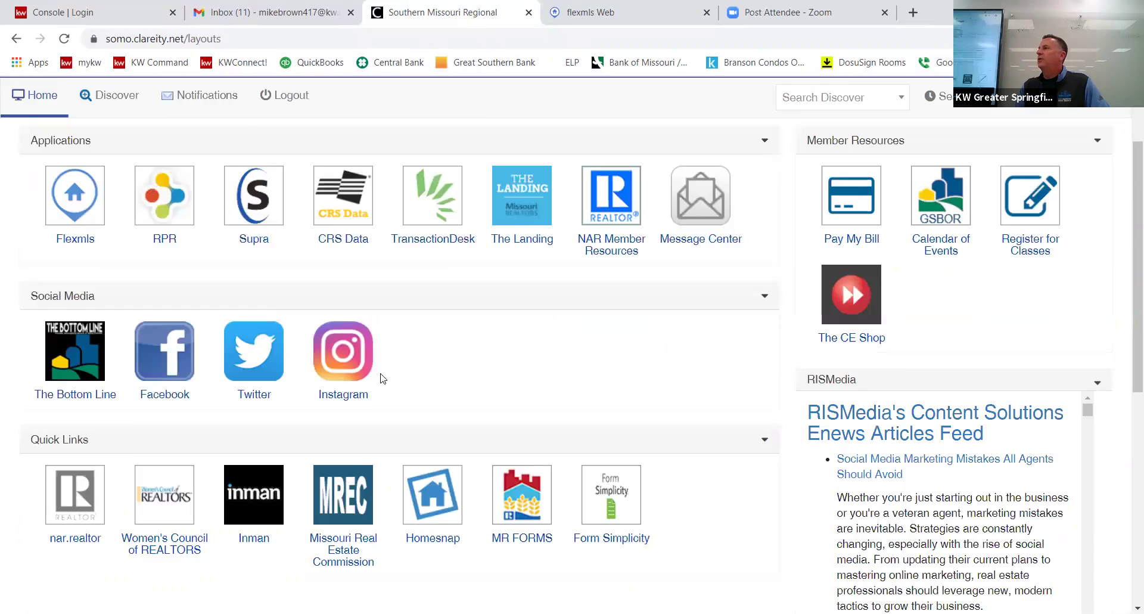
scroll(71, 396, "down", 4)
scroll(6, 376, "up", 6)
scroll(8, 383, "down", 3)
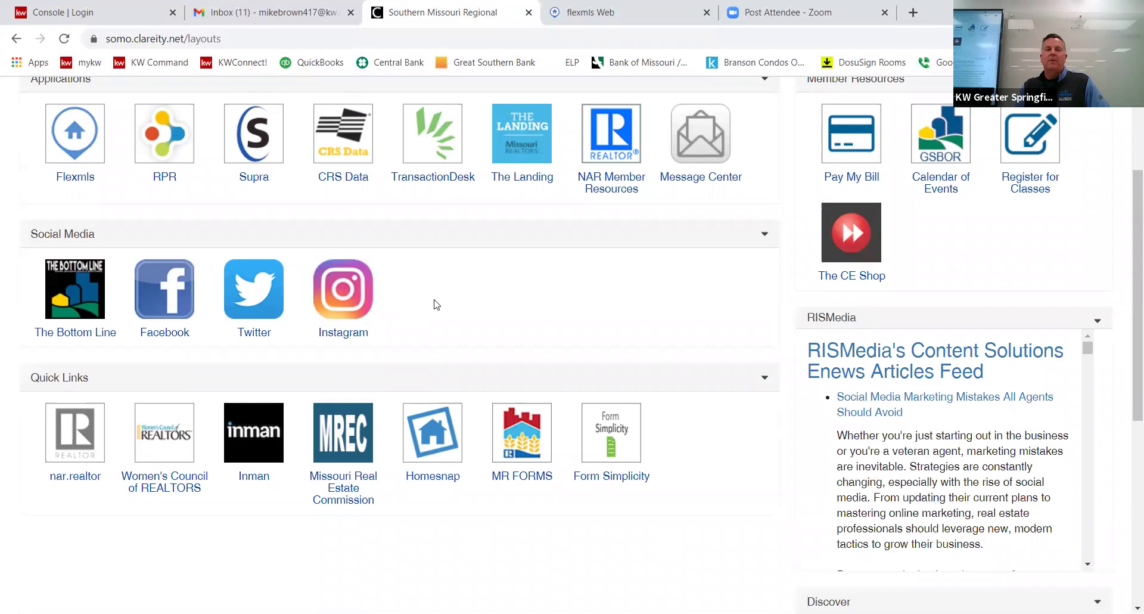
scroll(437, 305, "down", 1)
scroll(493, 299, "down", 3)
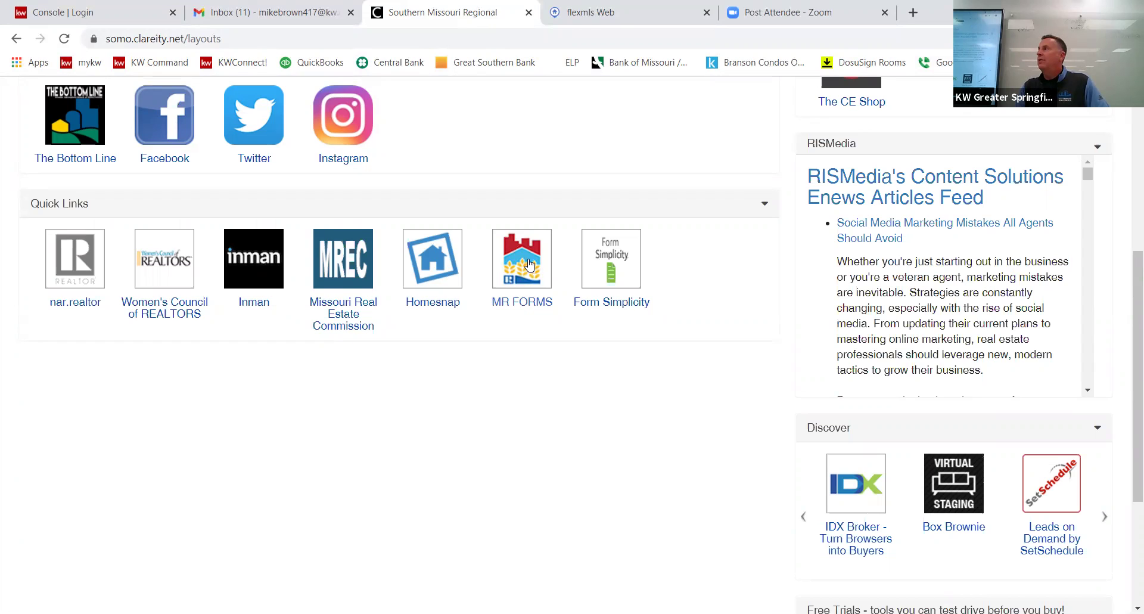
left_click(530, 264)
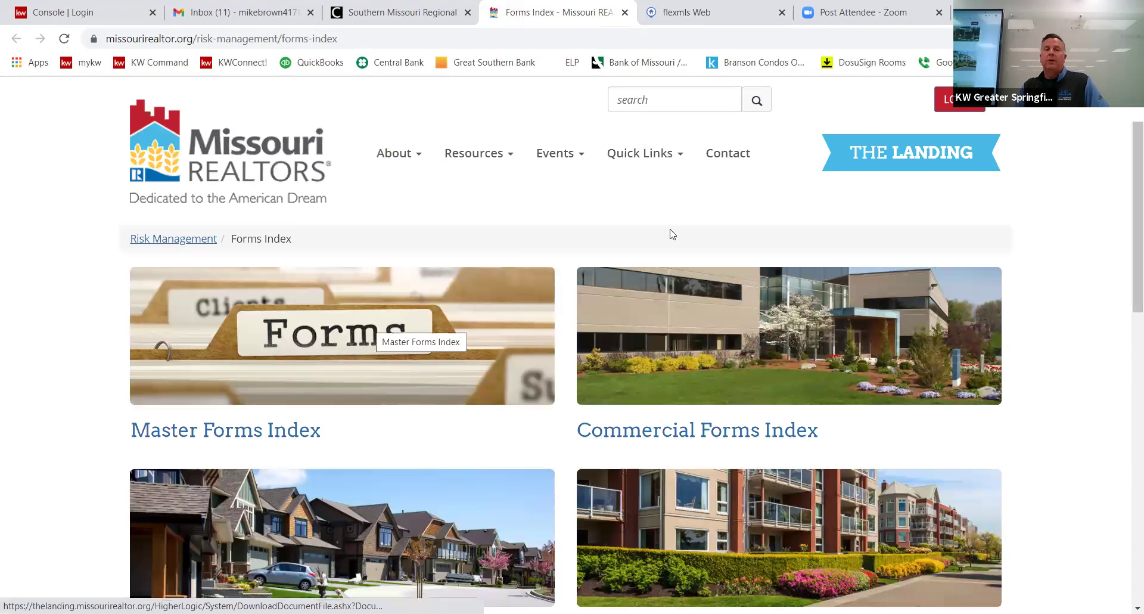
Open the Residential Forms Index tile on the Forms Index page.
scroll(426, 325, "down", 3)
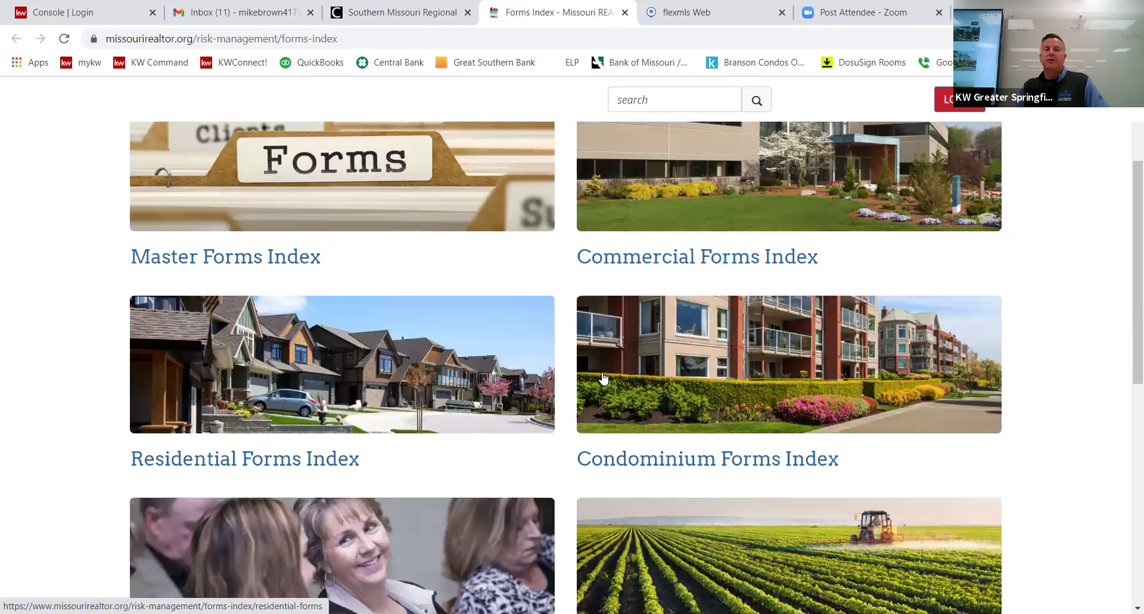
scroll(462, 325, "down", 6)
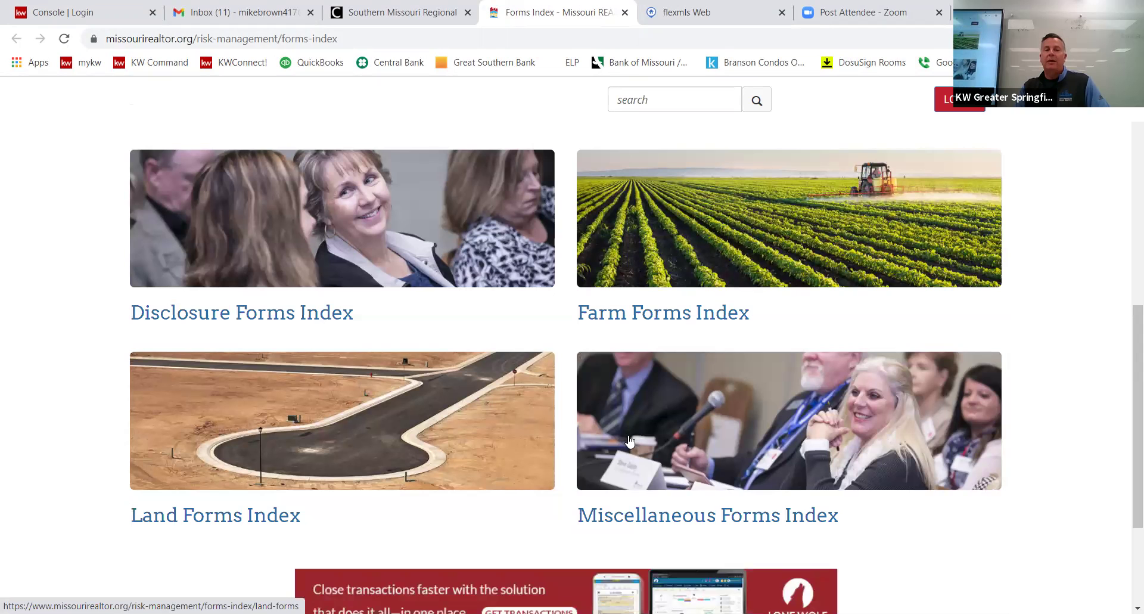
scroll(550, 415, "up", 6)
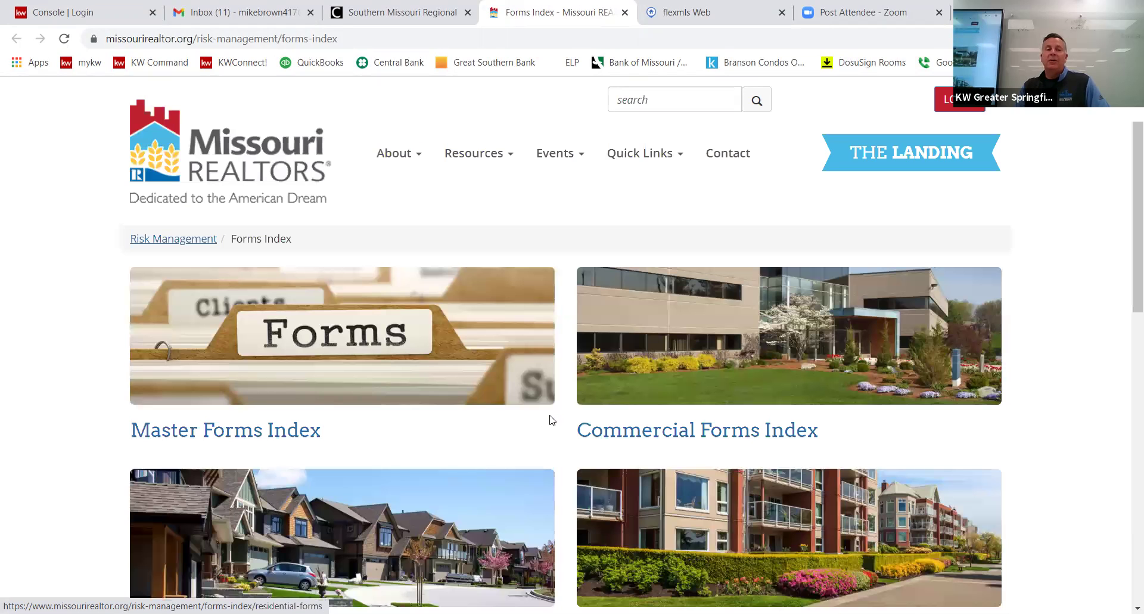
scroll(506, 393, "down", 6)
scroll(305, 371, "up", 6)
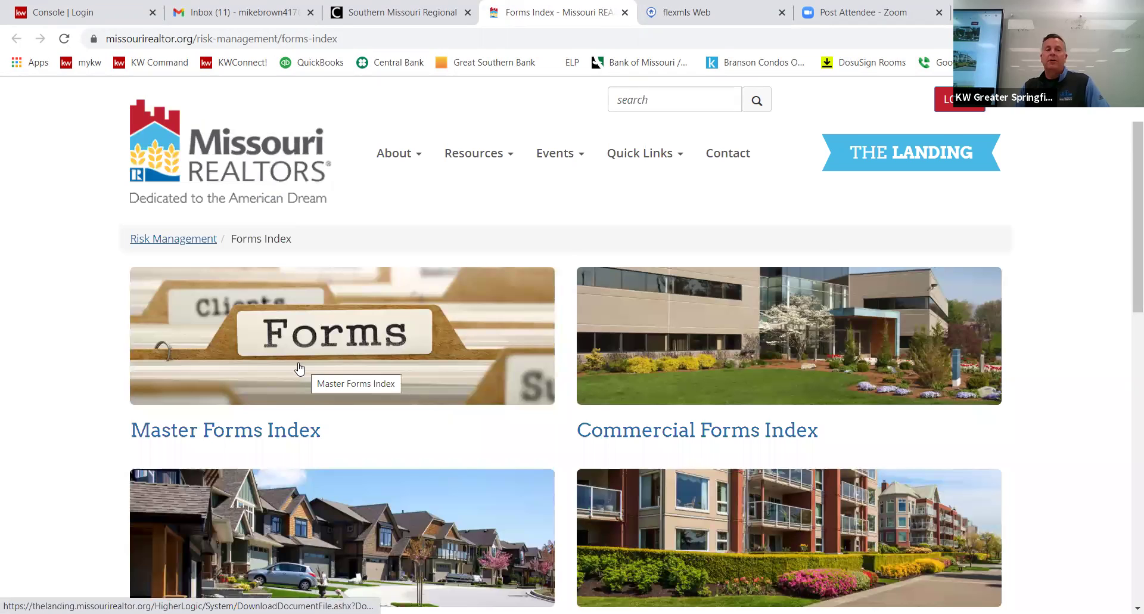
scroll(292, 369, "down", 3)
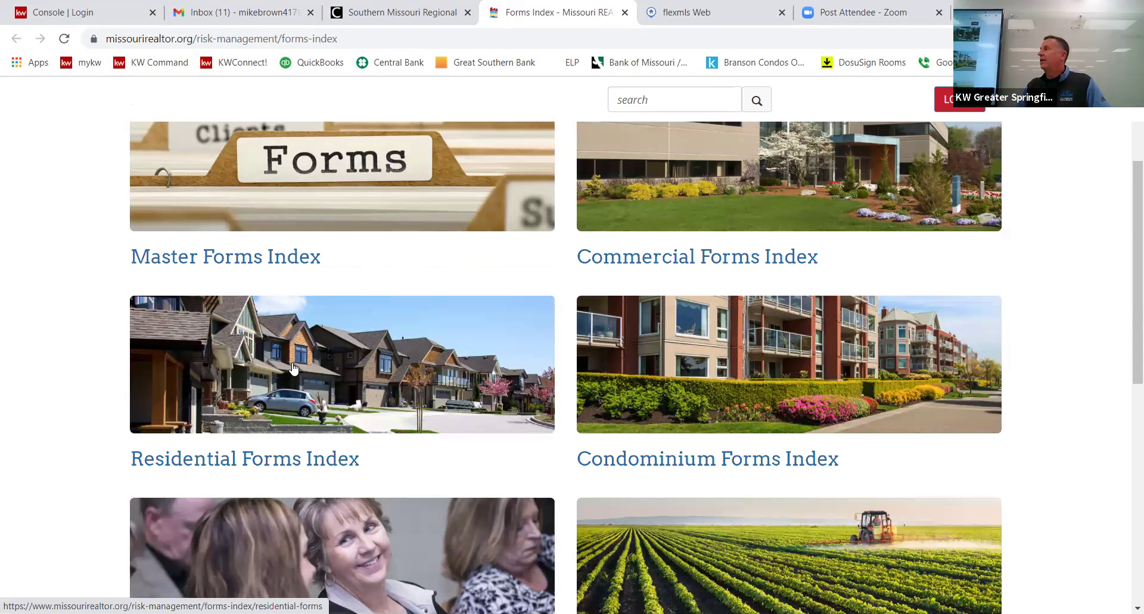
left_click(293, 368)
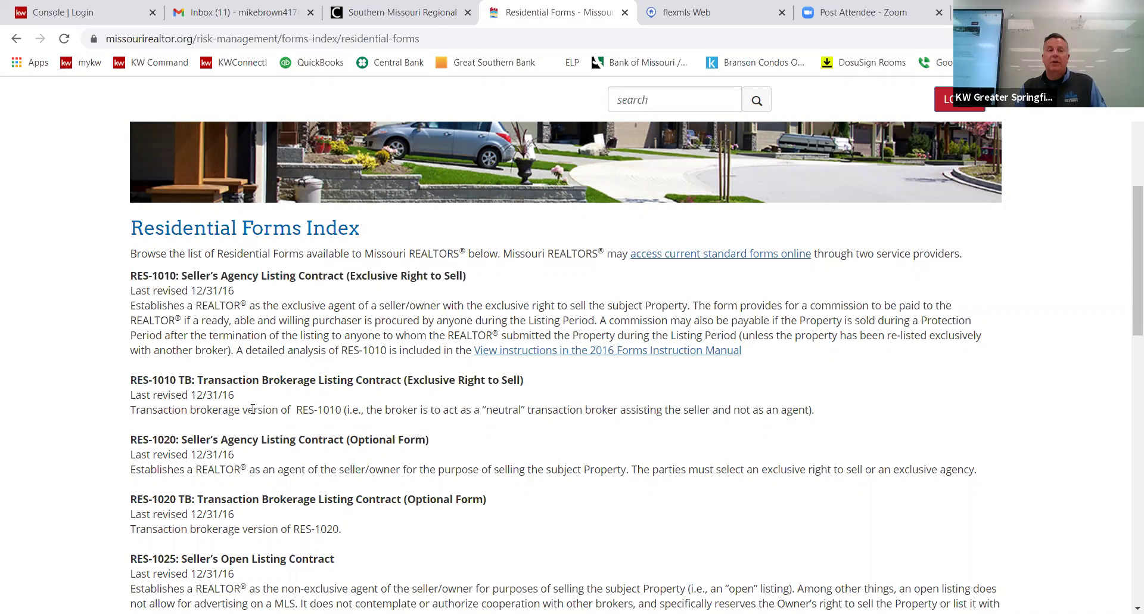
scroll(387, 410, "down", 3)
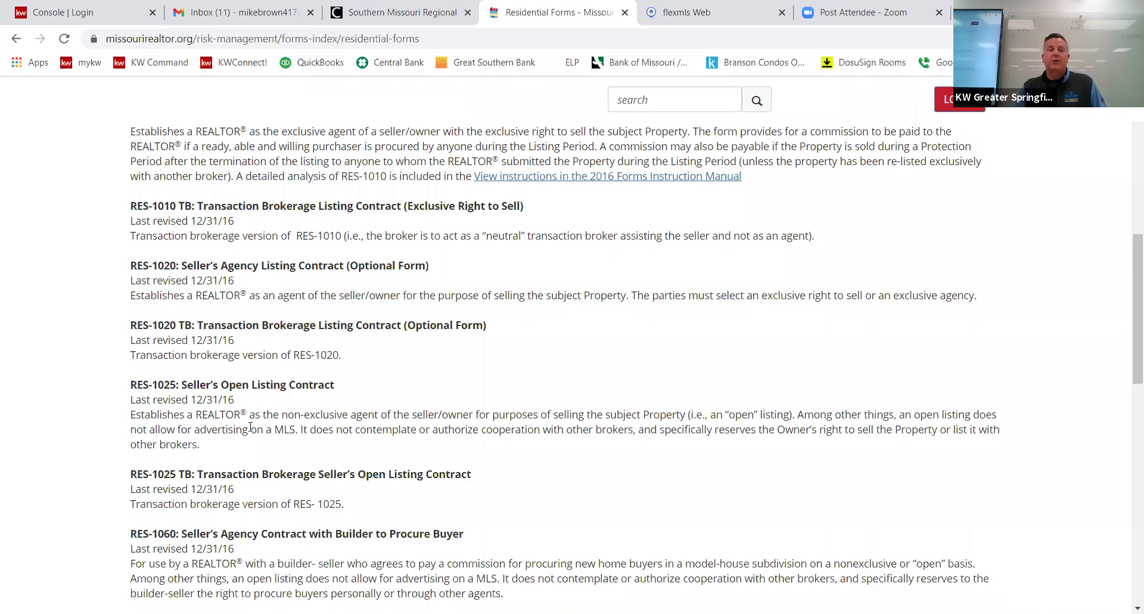
scroll(252, 426, "down", 9)
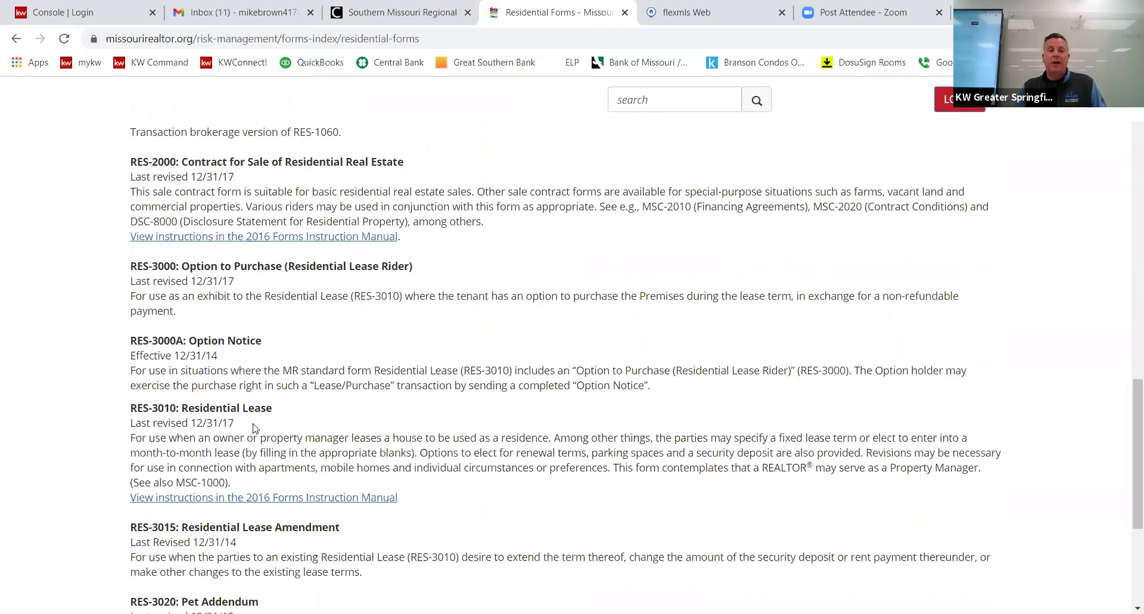
scroll(255, 427, "down", 3)
scroll(192, 363, "up", 6)
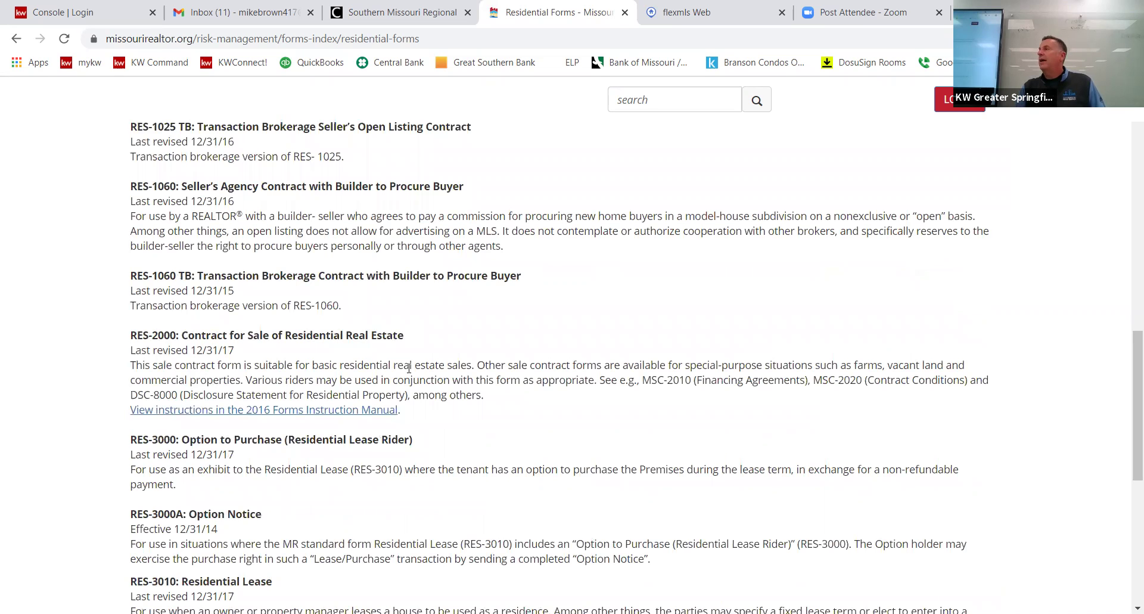
scroll(409, 368, "down", 6)
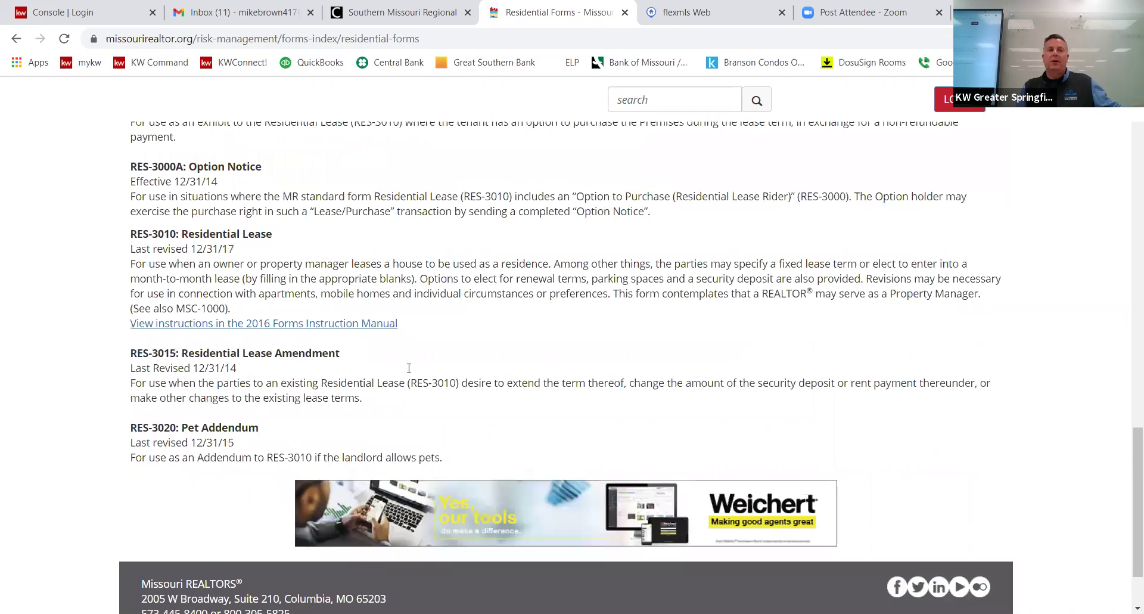
scroll(409, 368, "up", 11)
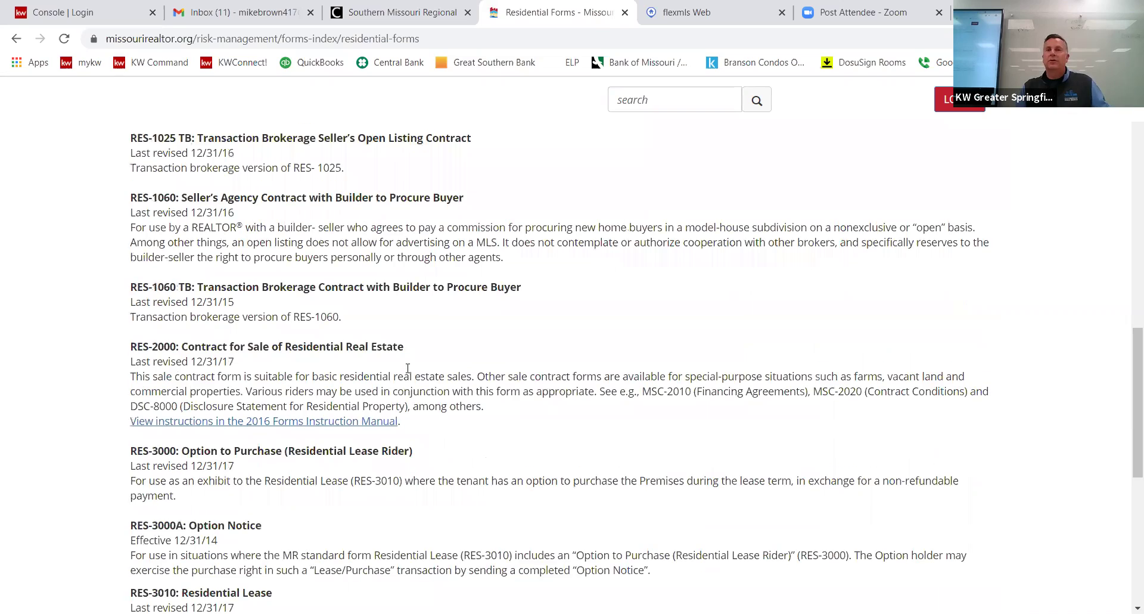
scroll(409, 372, "up", 10)
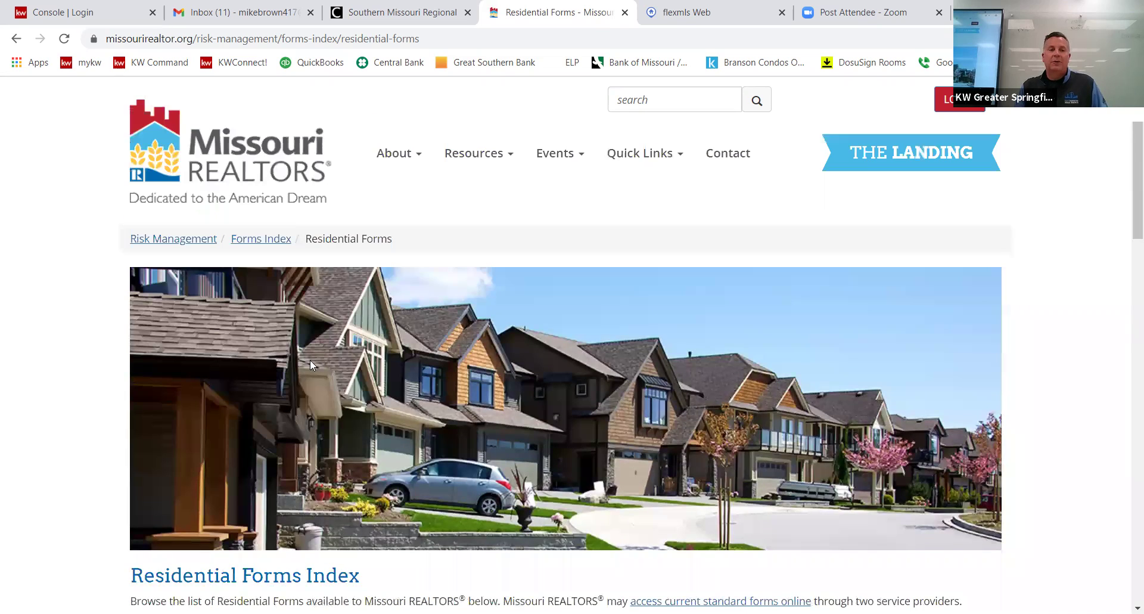
scroll(310, 360, "down", 5)
scroll(231, 317, "up", 5)
Go back to the Forms Index page listing the form categories.
left_click(15, 42)
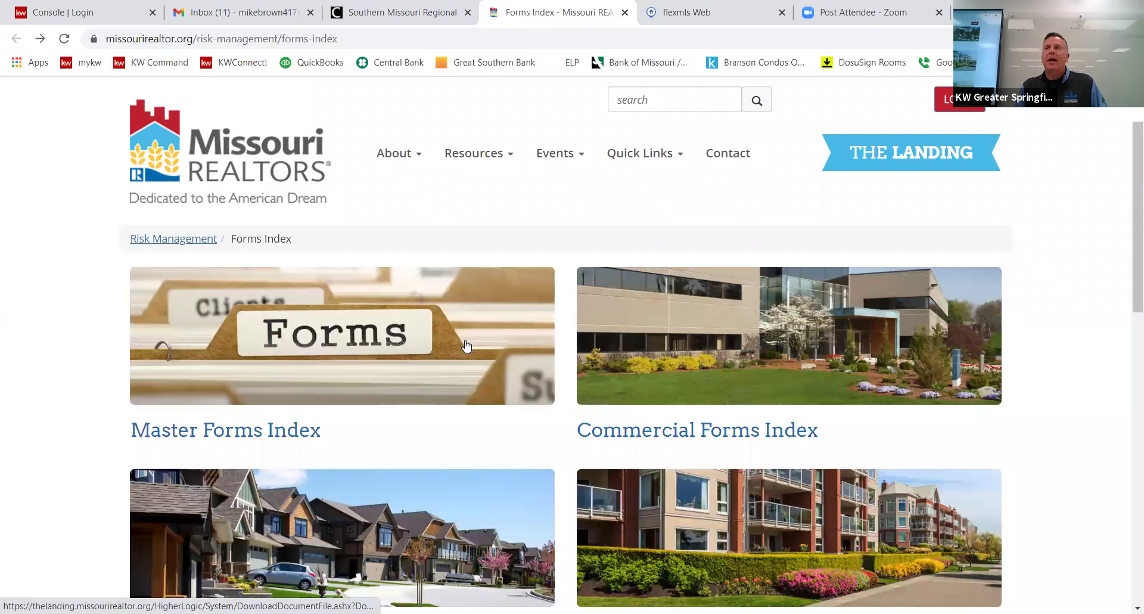
scroll(435, 350, "down", 3)
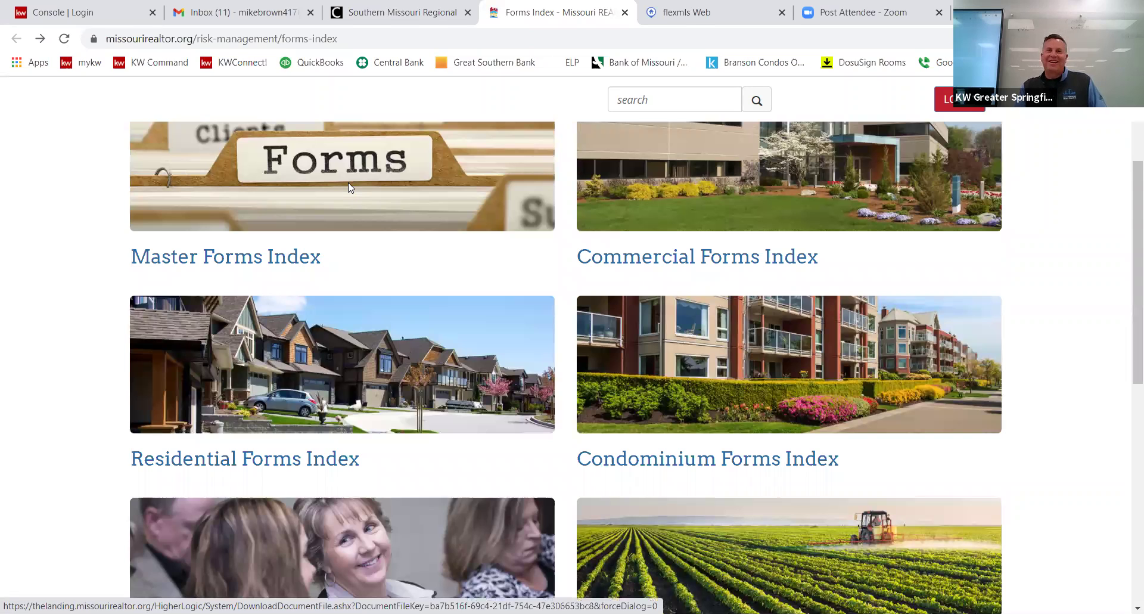
Open the Master Forms Index PDF, search it for 'septic', then return to the Forms Index tab.
left_click(349, 184)
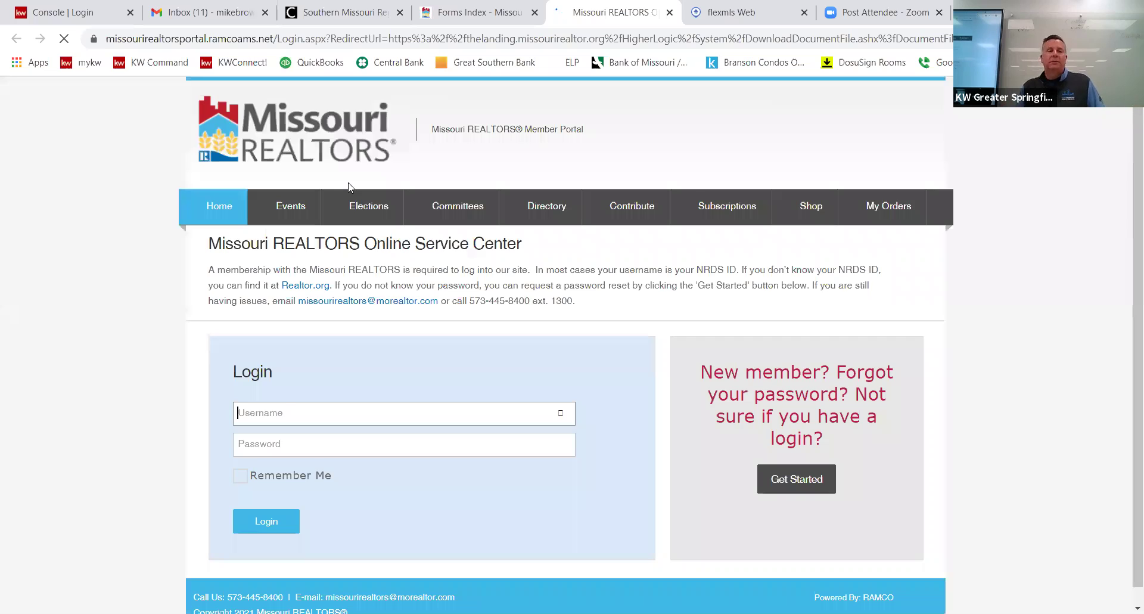
left_click(269, 515)
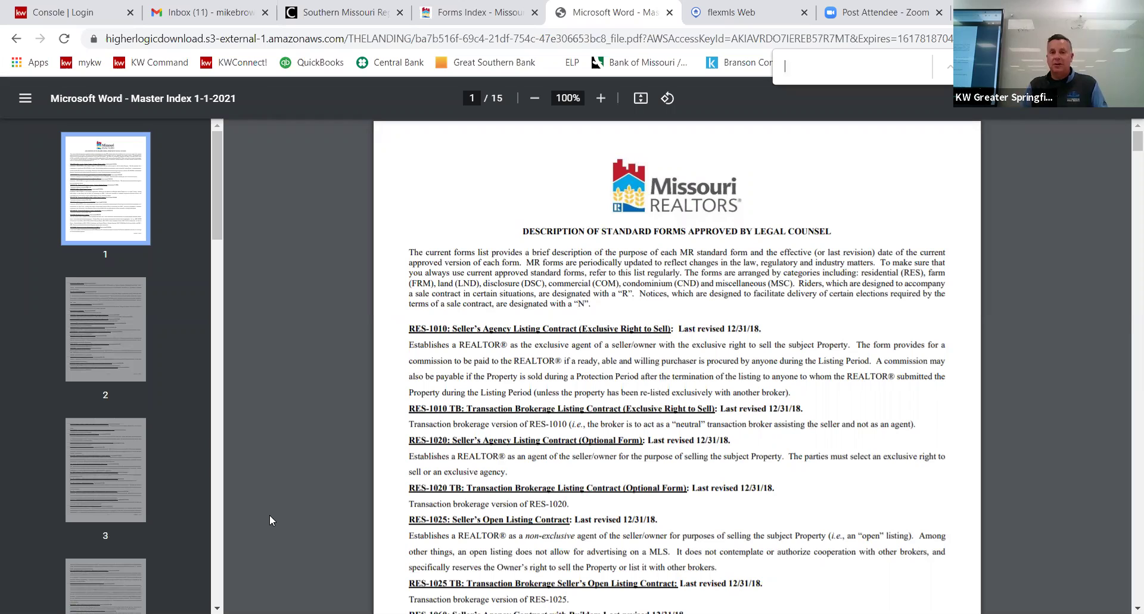
type("septic")
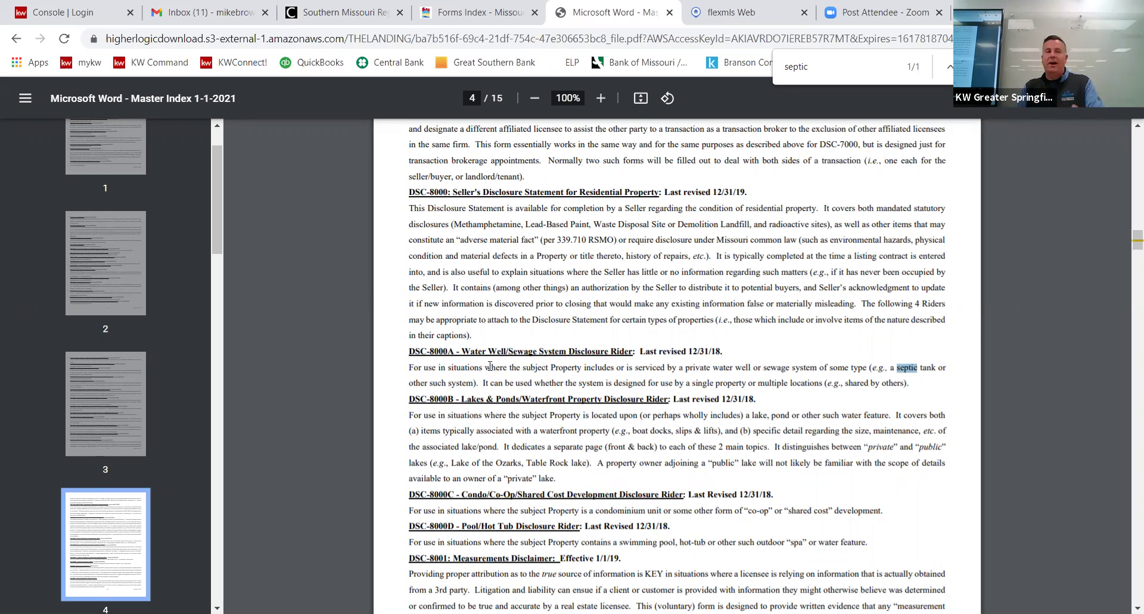
key("Page_Up")
key("Page_Up")
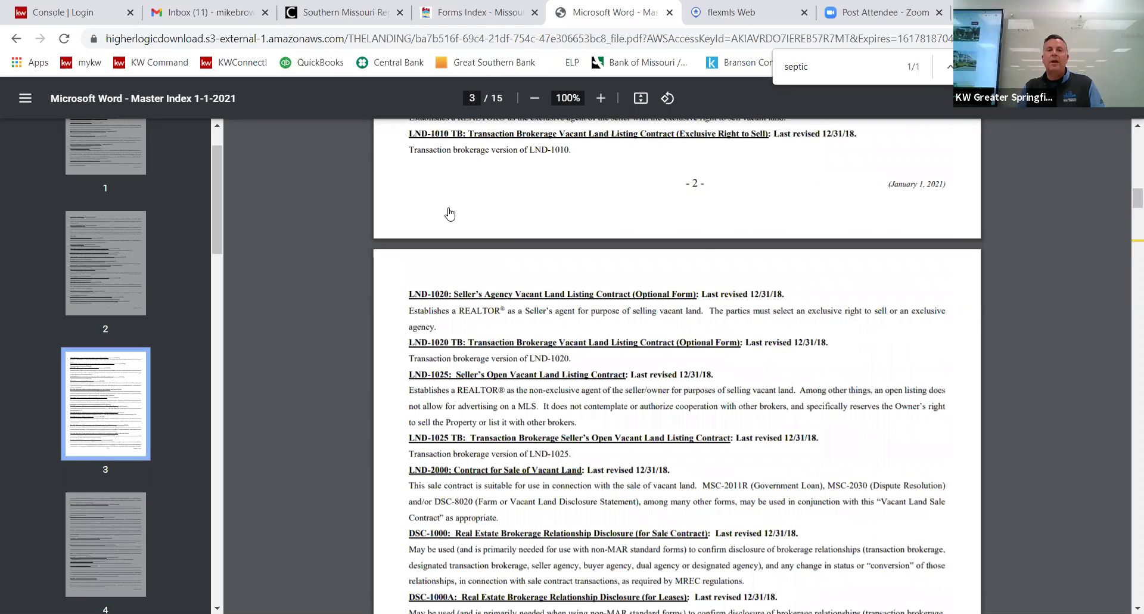
left_click(465, 11)
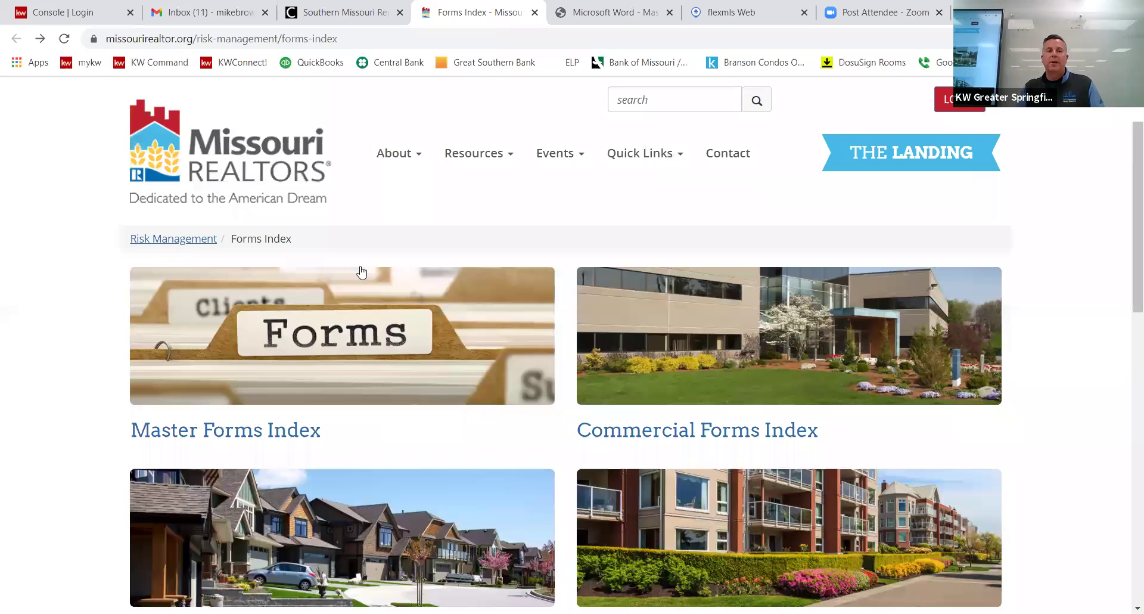
Launch Form Simplicity from the MLS dashboard's Quick Links and log in with the saved credentials.
key("ctrl+shift+Tab")
scroll(365, 303, "up", 5)
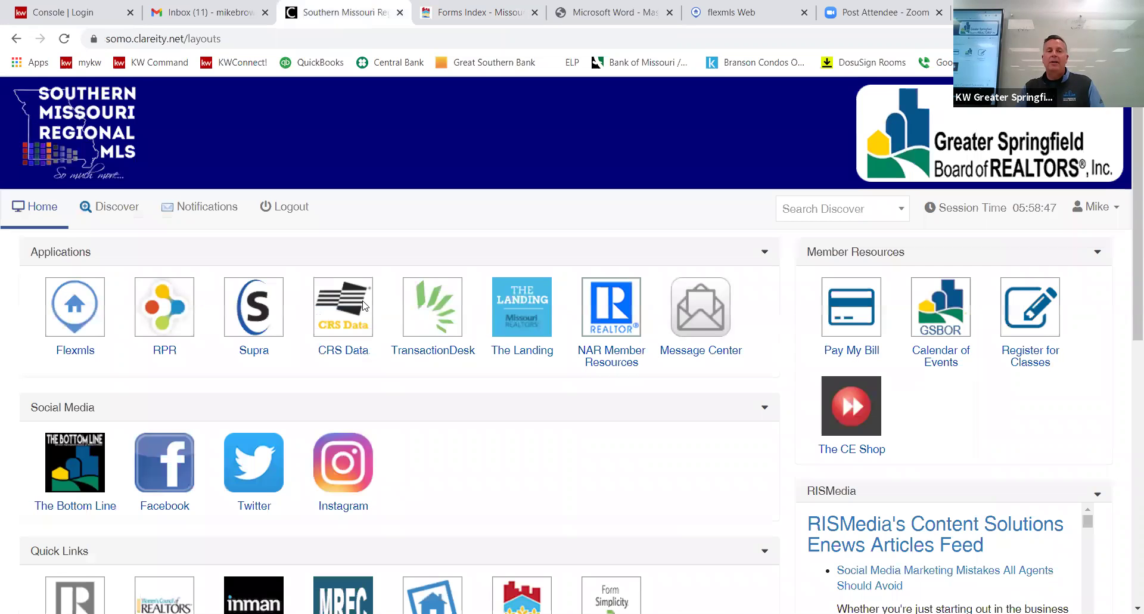
scroll(339, 295, "down", 5)
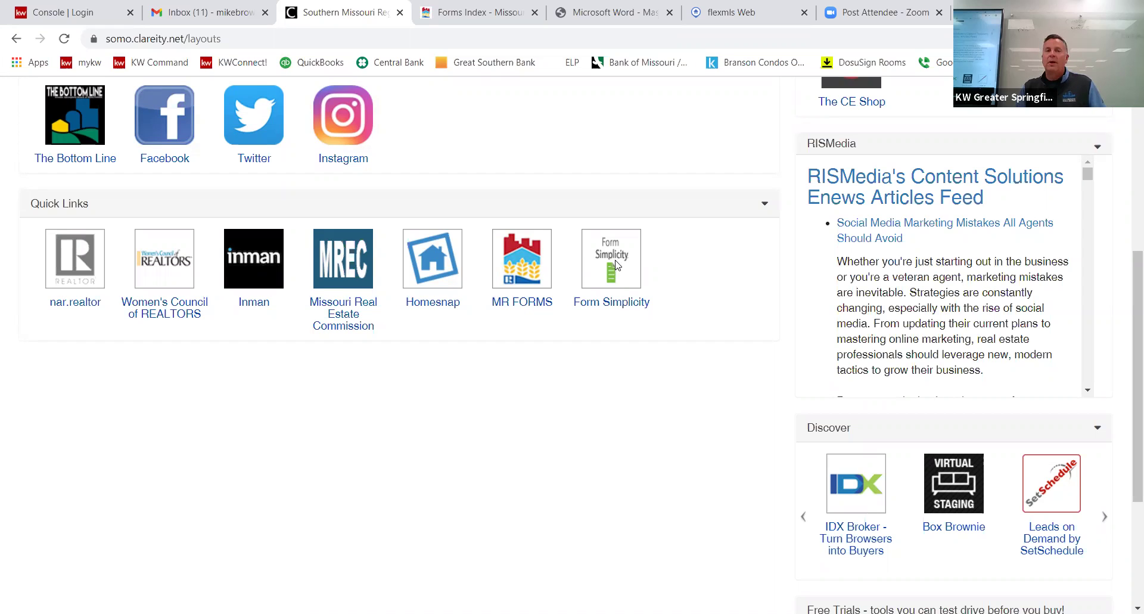
left_click(611, 259)
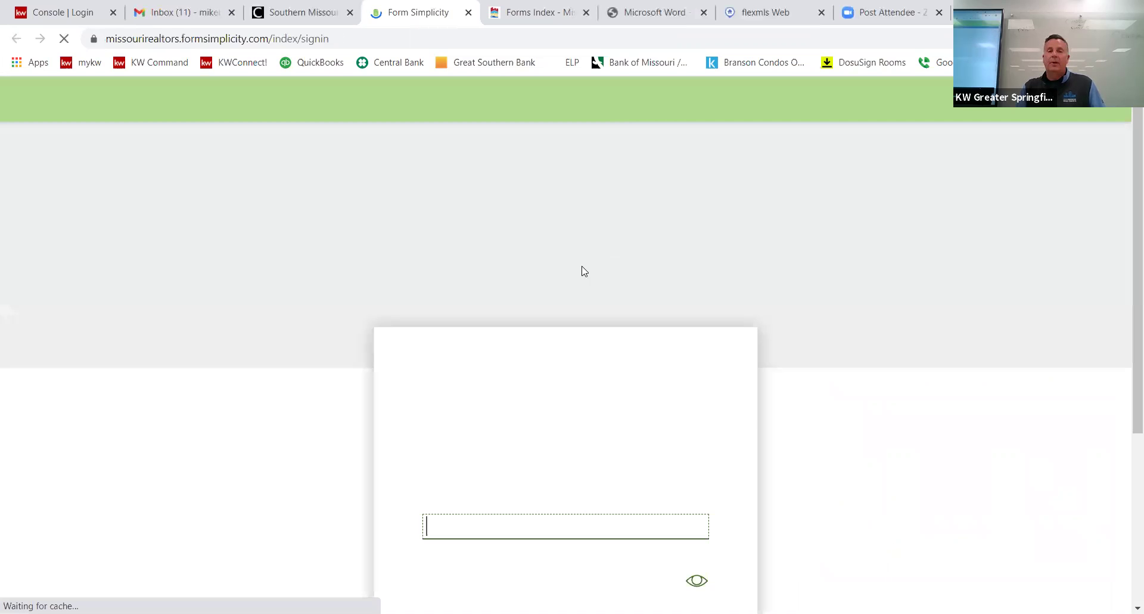
scroll(554, 351, "down", 5)
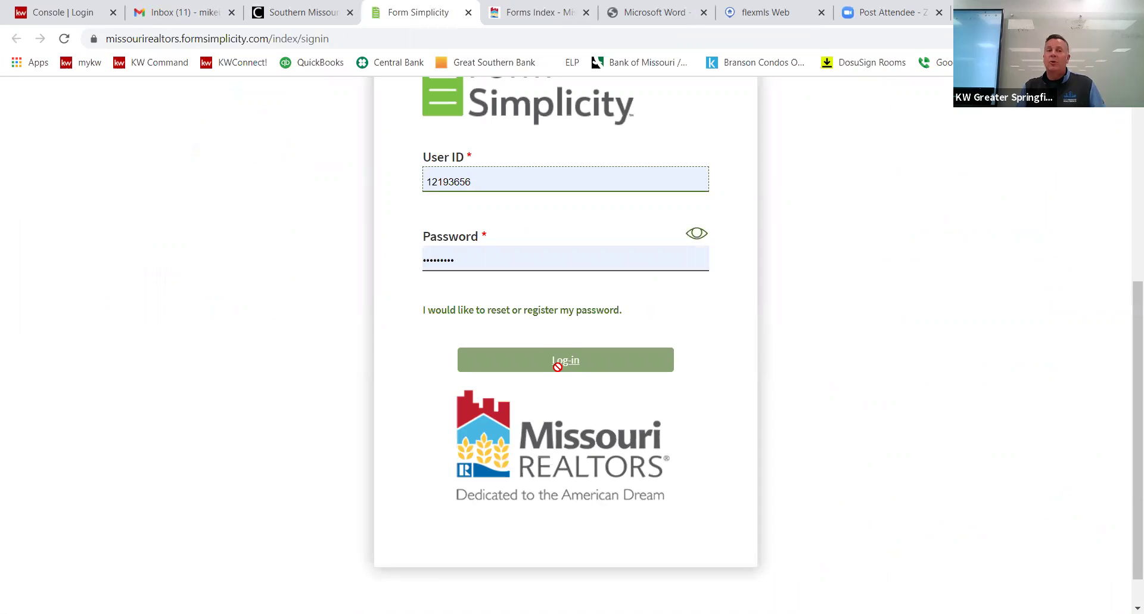
left_click(557, 366)
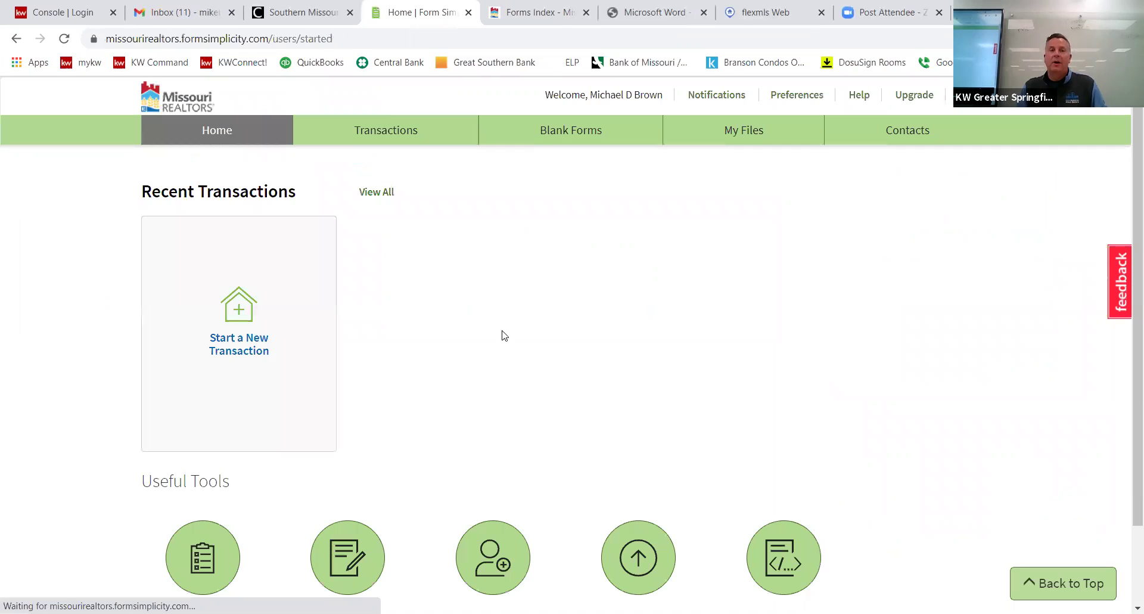
Open Blank Forms, expand the Missouri section, and scroll down to the RES forms.
left_click(563, 136)
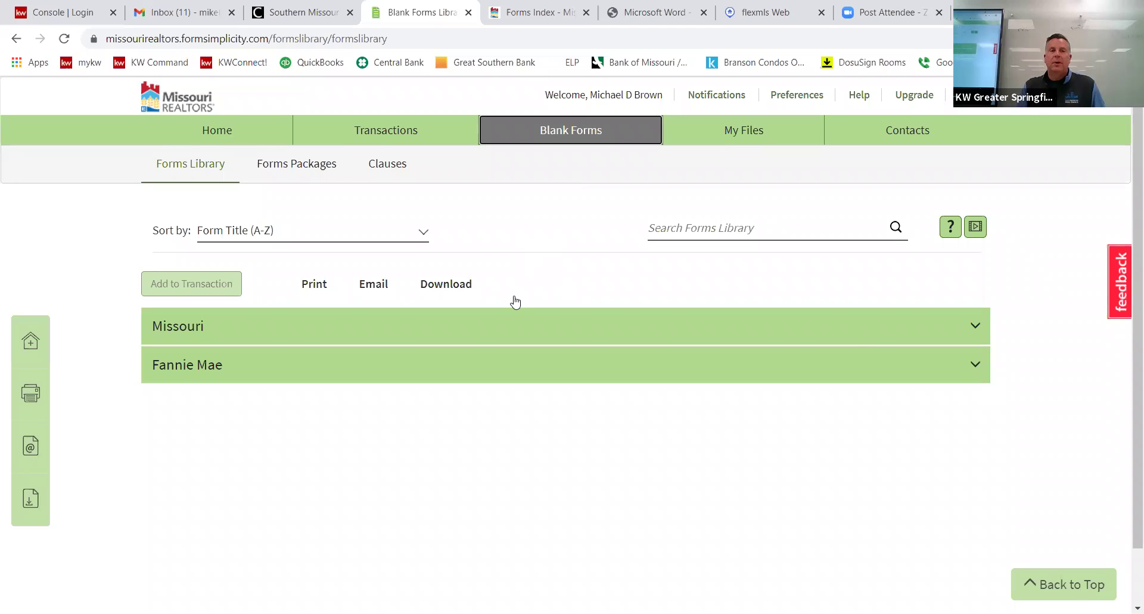
scroll(516, 302, "down", 1)
left_click(244, 262)
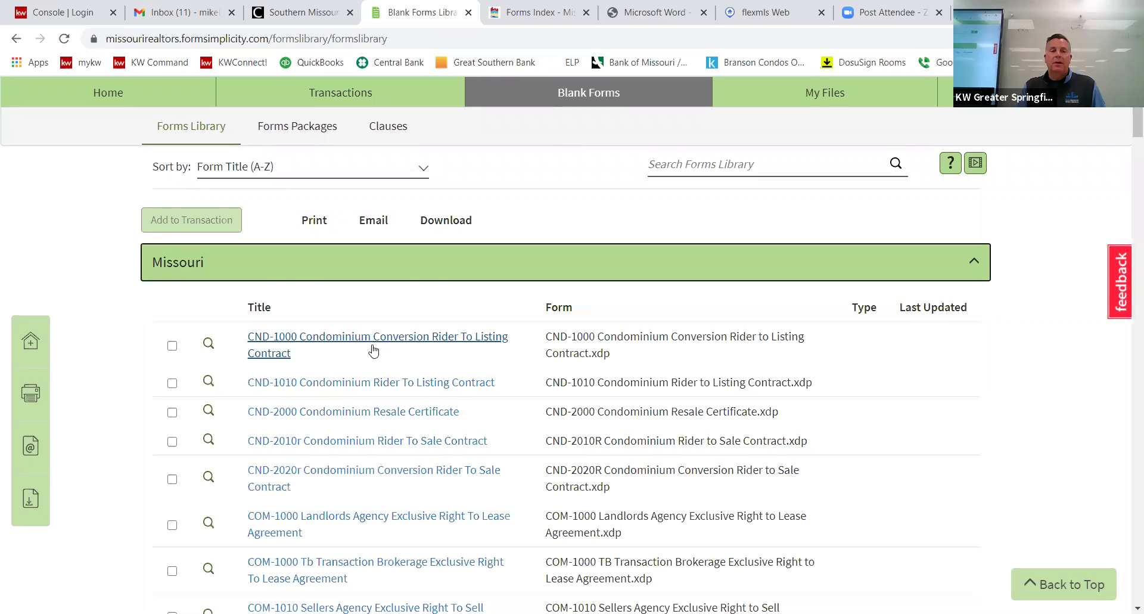
scroll(374, 350, "down", 3)
scroll(372, 352, "down", 7)
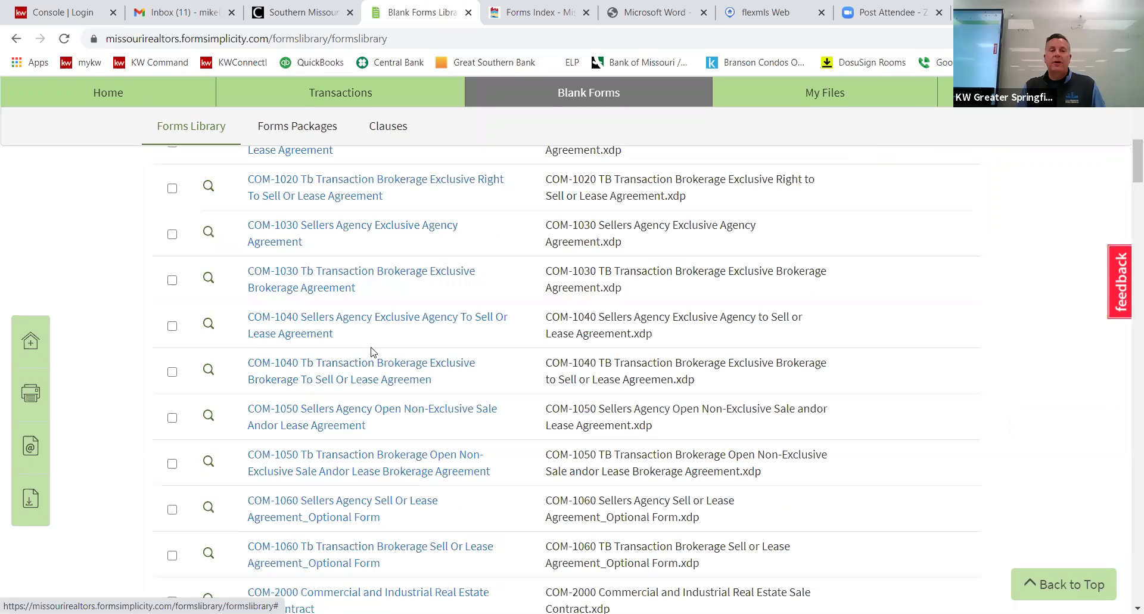
scroll(372, 352, "down", 10)
scroll(372, 352, "down", 14)
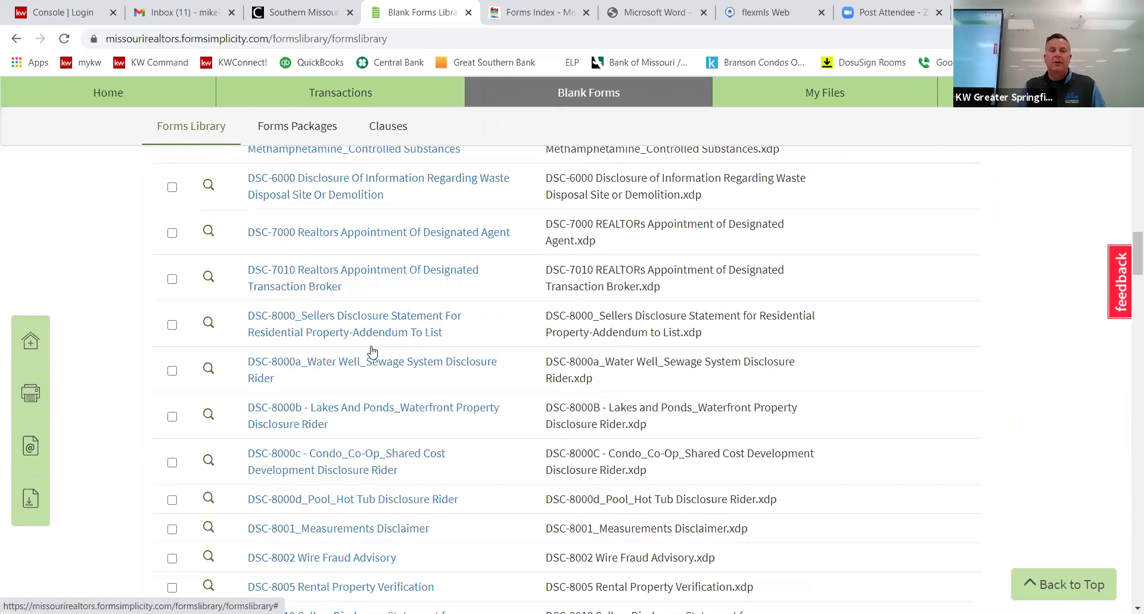
scroll(371, 351, "down", 15)
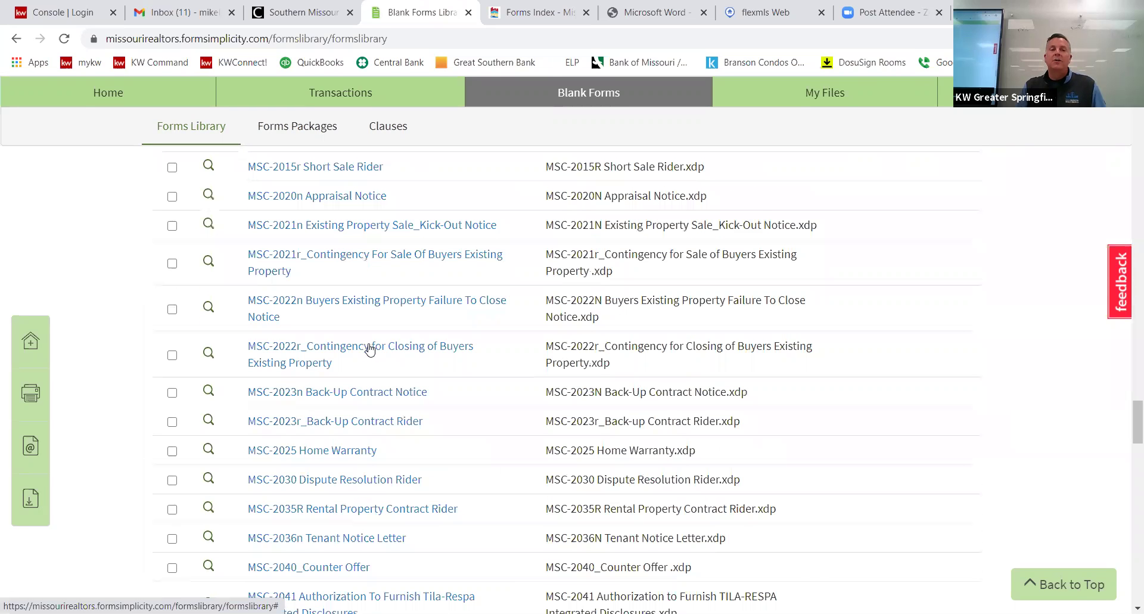
scroll(369, 349, "down", 8)
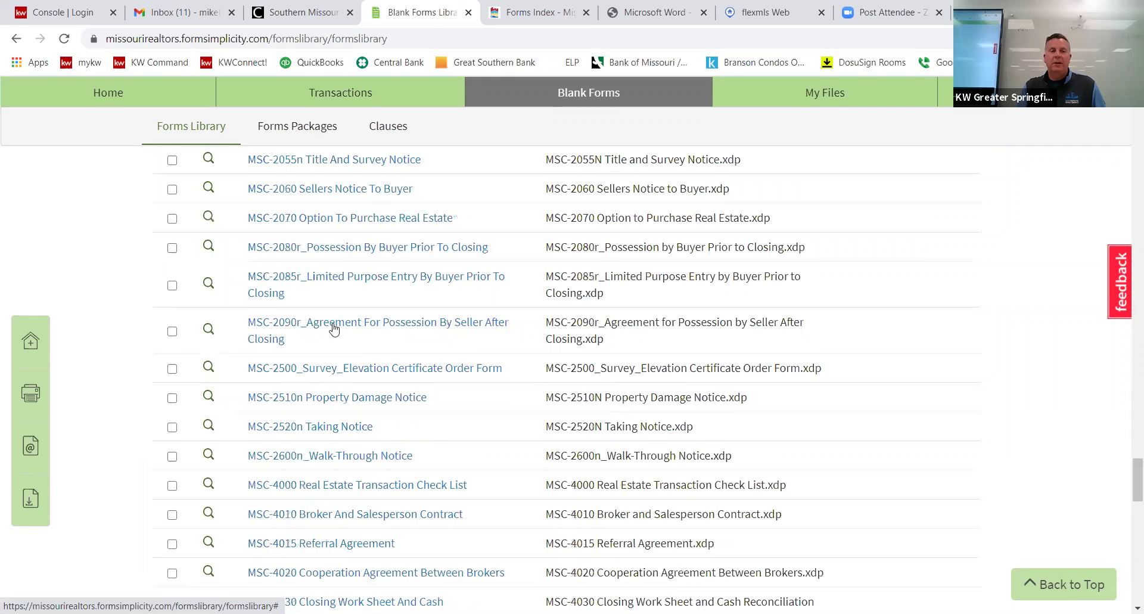
scroll(332, 373, "down", 10)
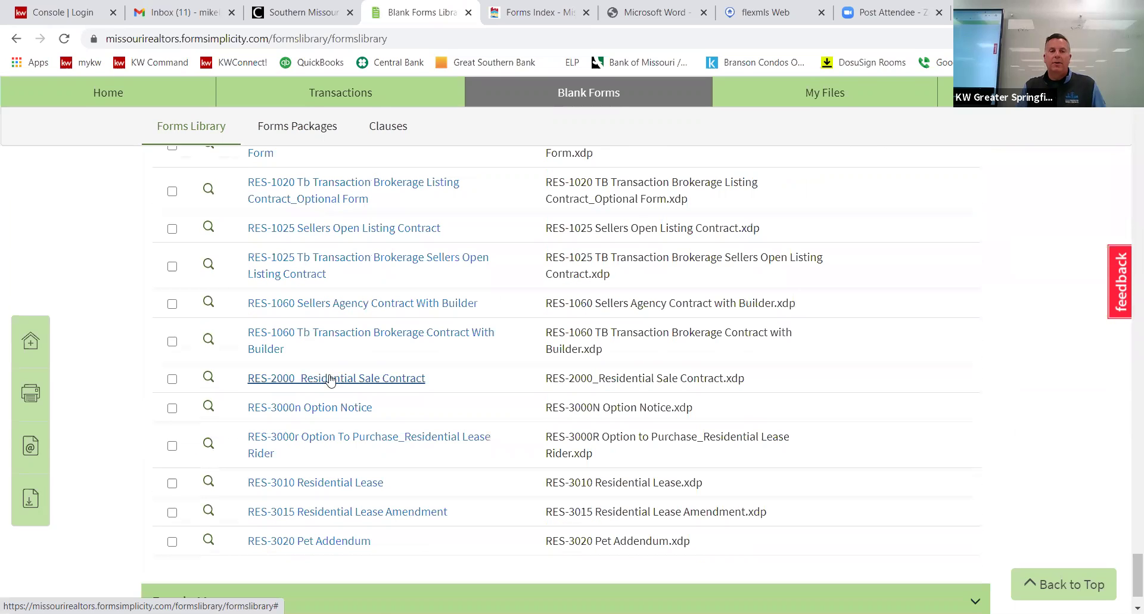
Open the blank RES-2000 Residential Sale Contract and click into its Buyer field.
left_click(331, 379)
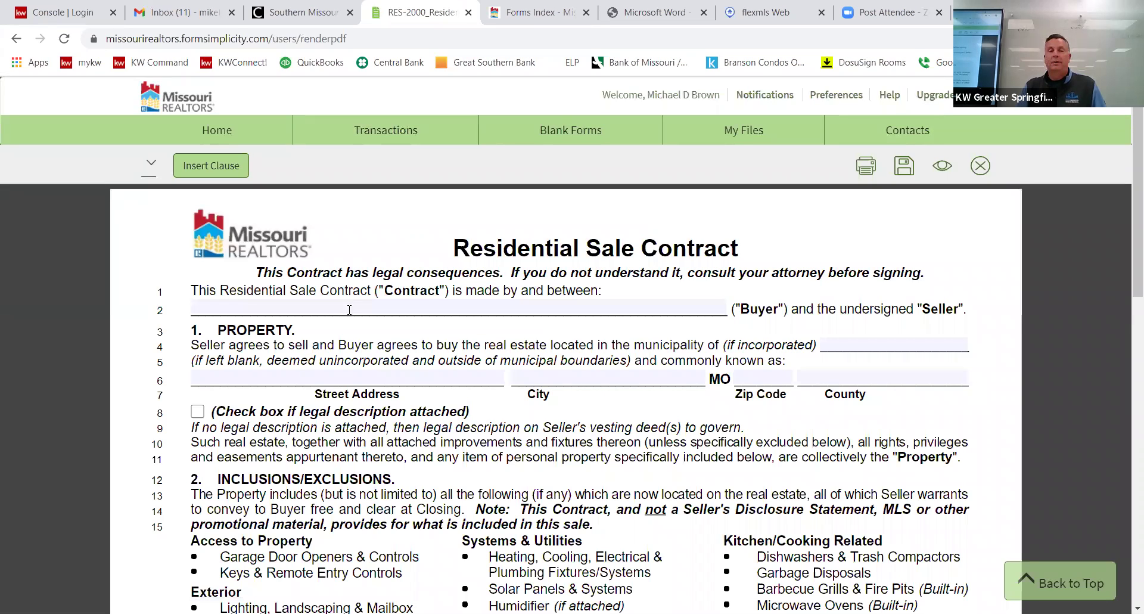
left_click(349, 309)
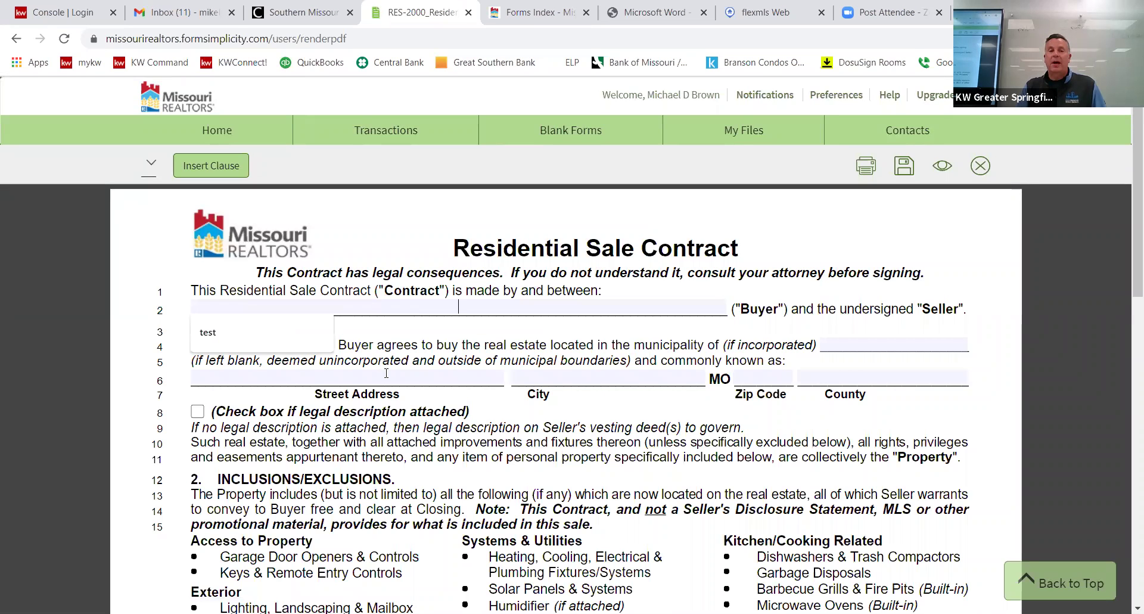
key("Tab")
key("Tab")
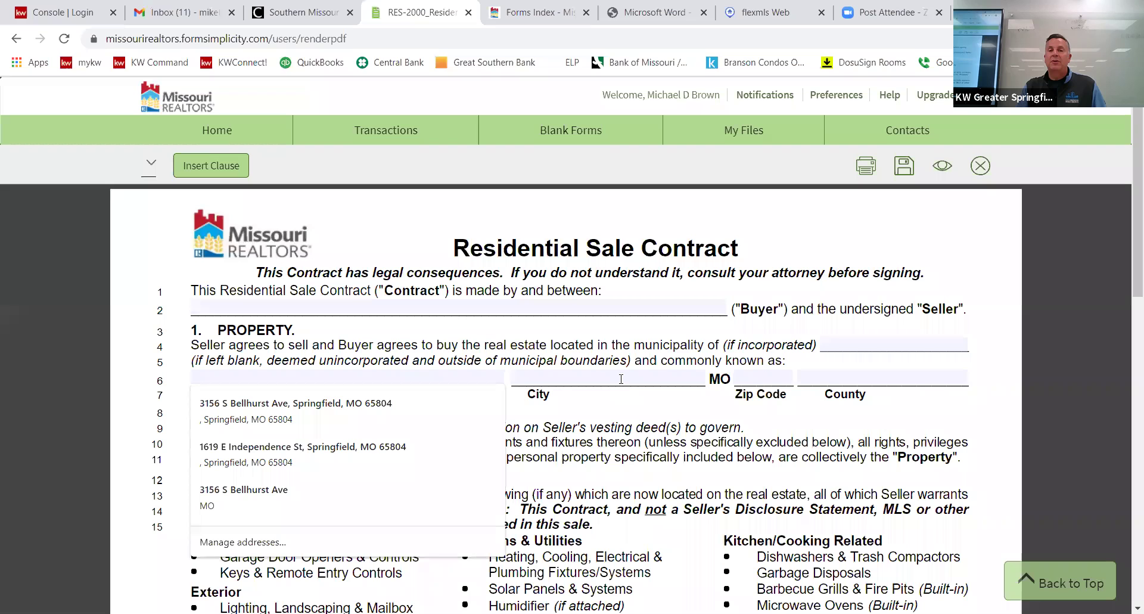
scroll(614, 376, "down", 5)
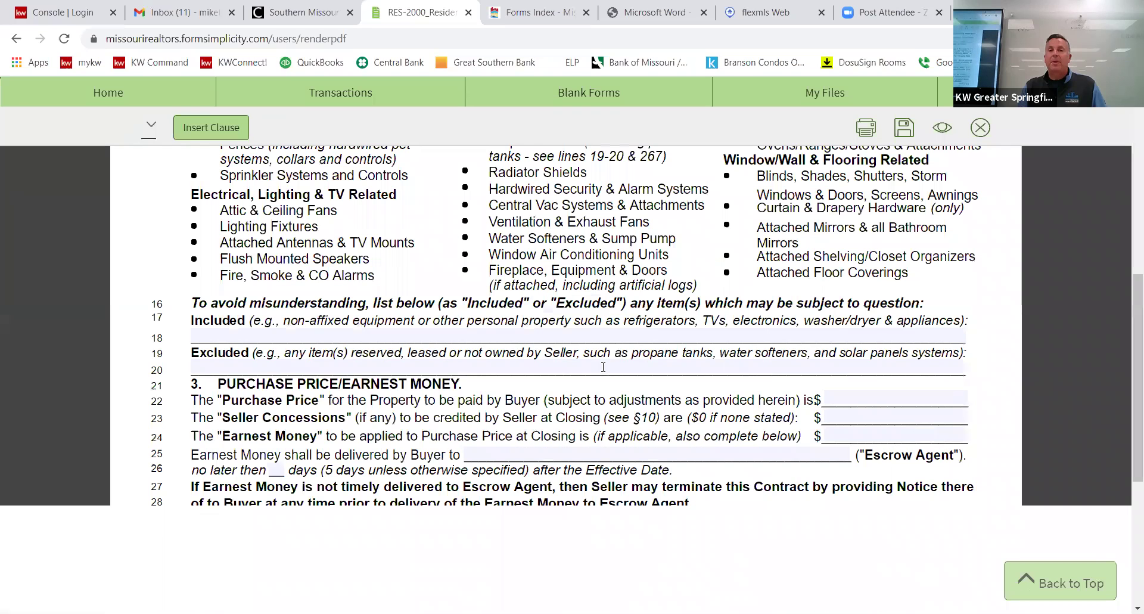
scroll(603, 367, "up", 5)
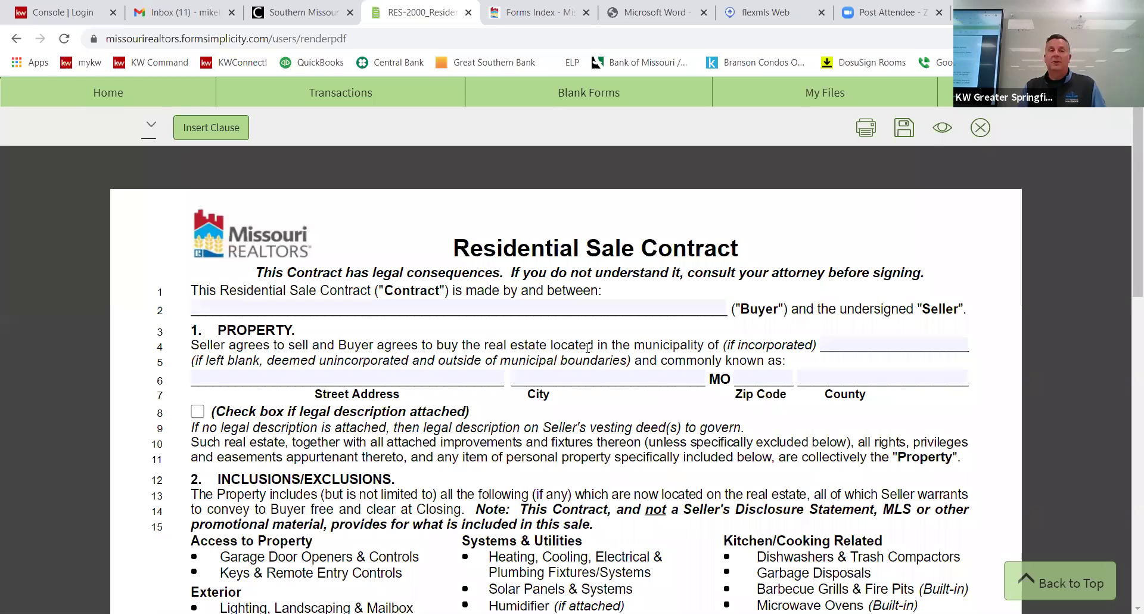
scroll(565, 251, "up", 2)
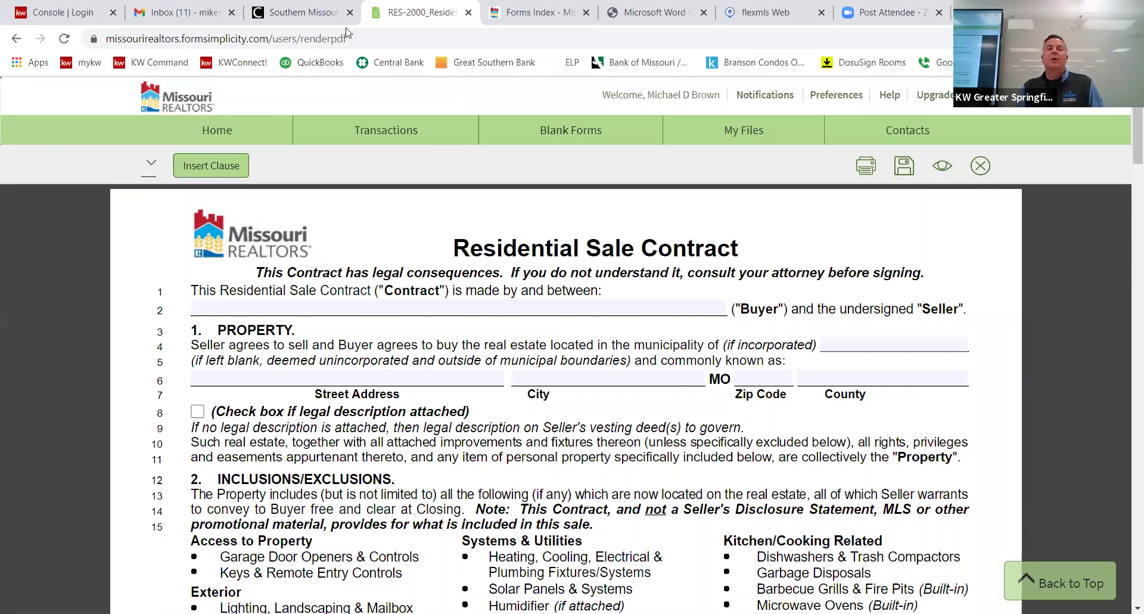
Switch back to the Southern Missouri Regional MLS tab and scroll to the top.
left_click(282, 19)
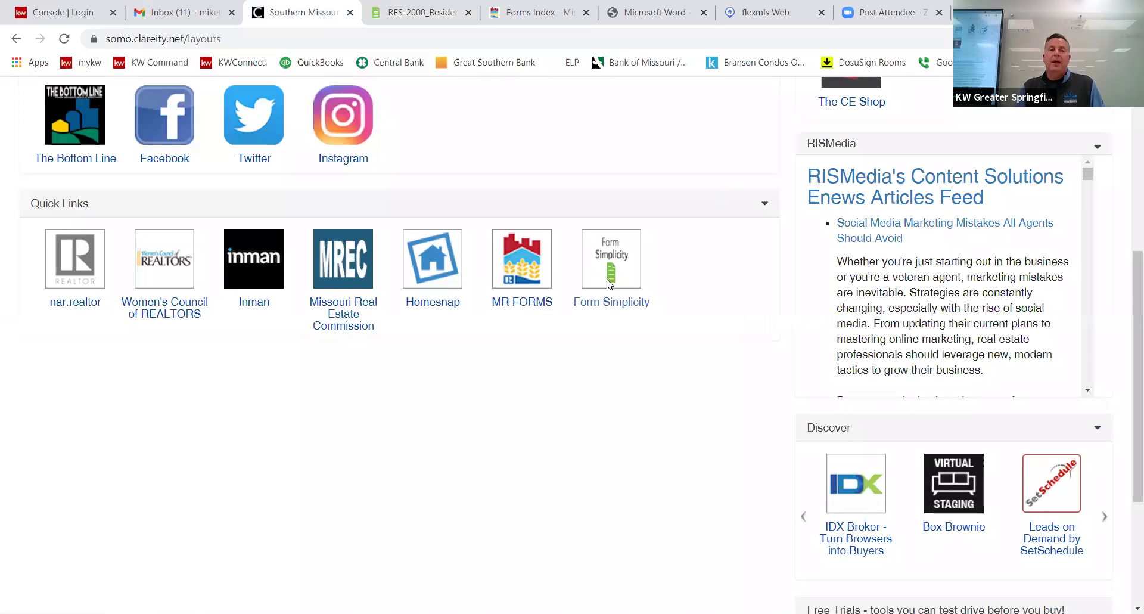
scroll(424, 301, "up", 6)
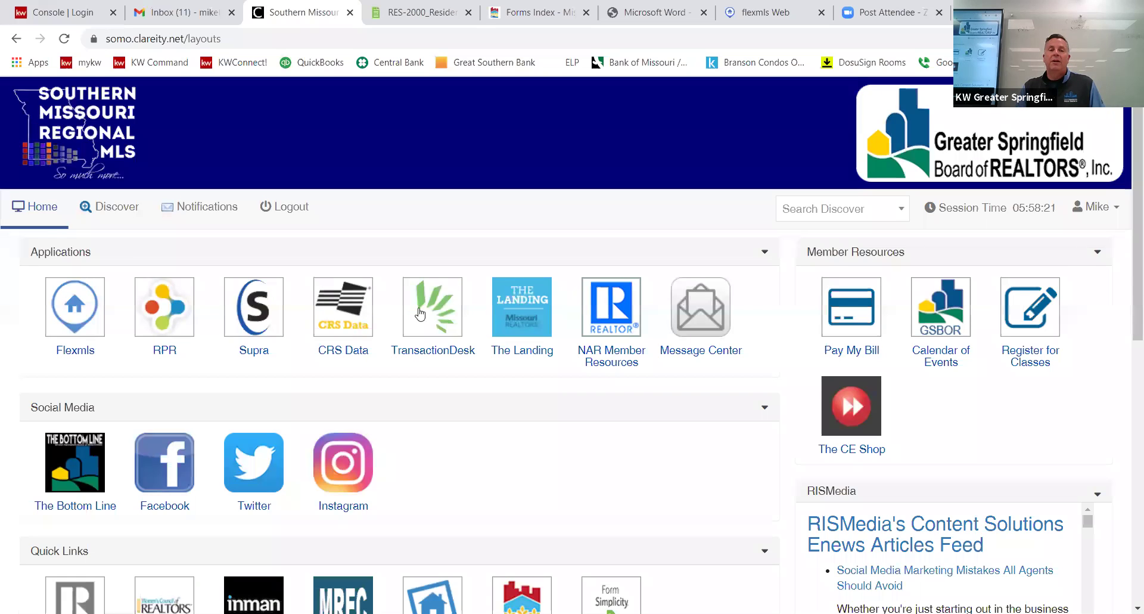
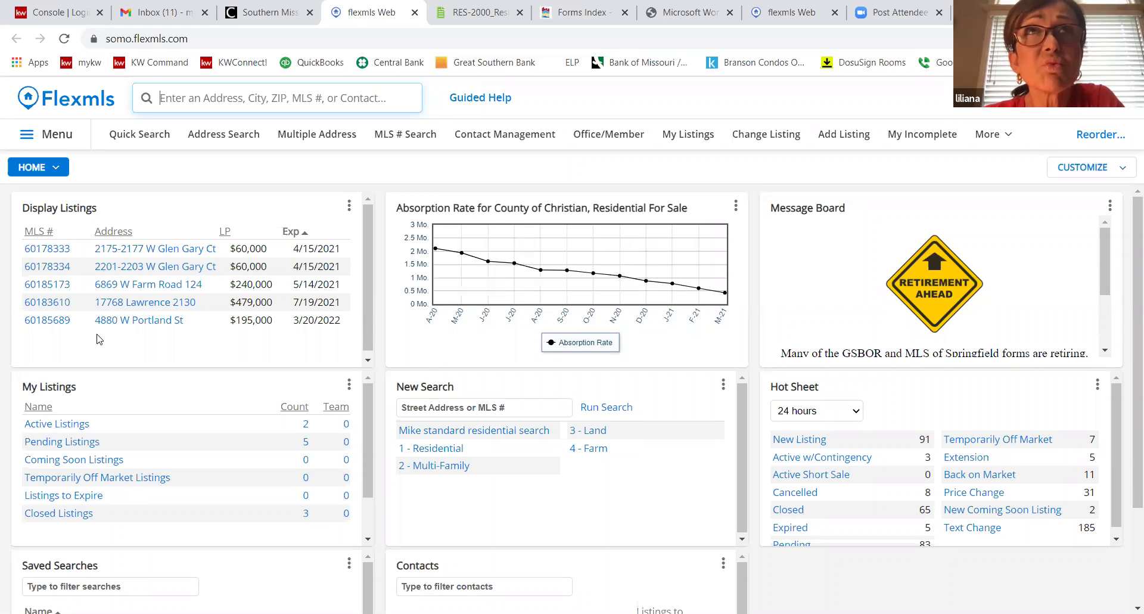
Go to the Address Search page from the Flexmls top navigation bar.
right_click(118, 306)
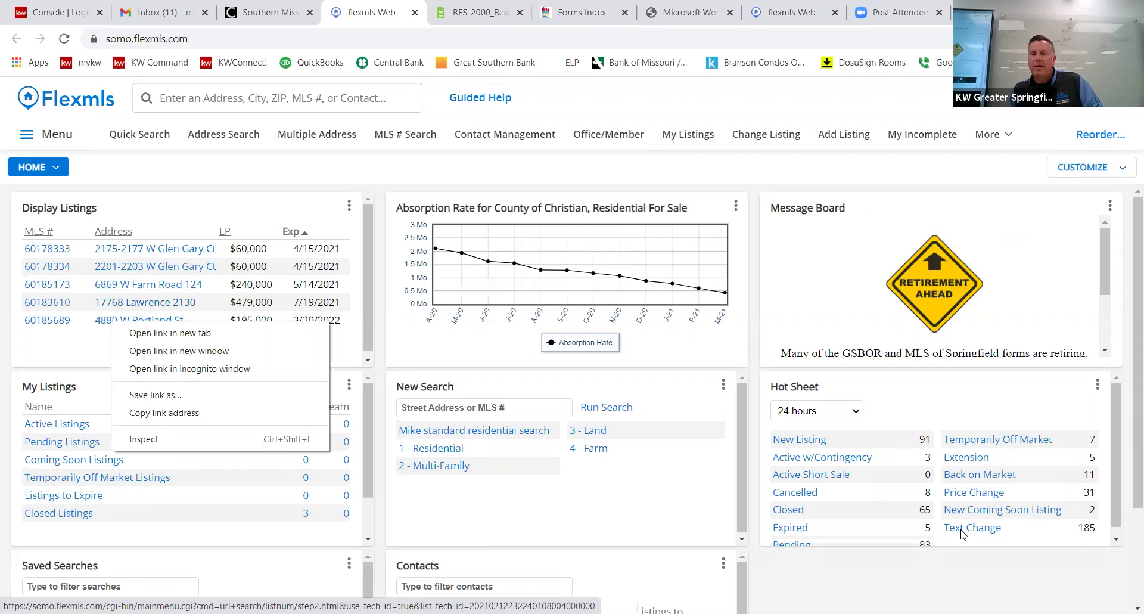
left_click(801, 168)
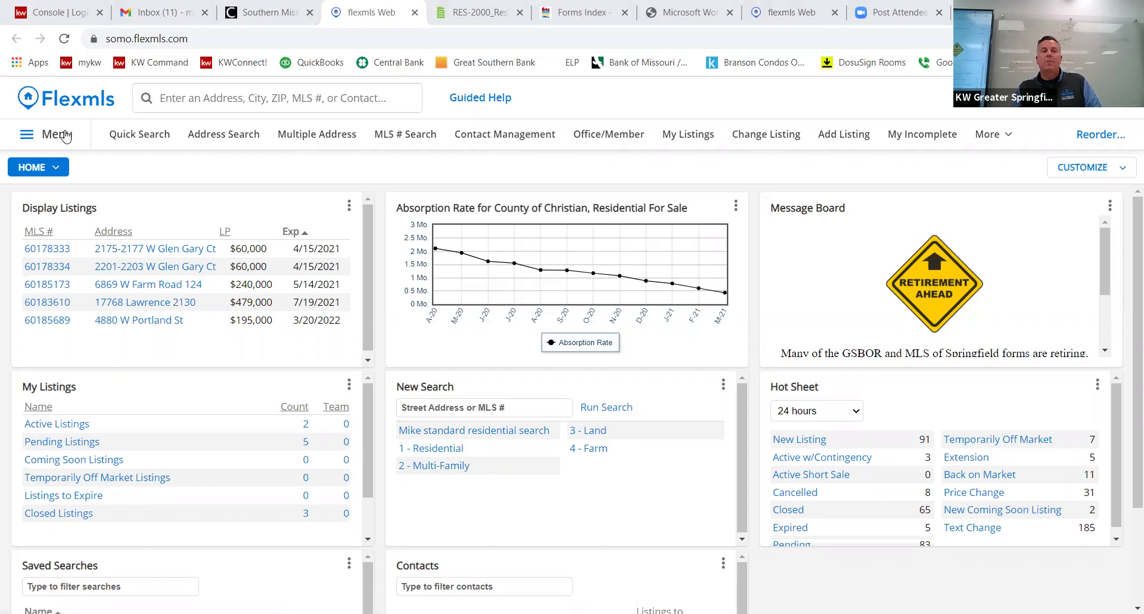
left_click(66, 137)
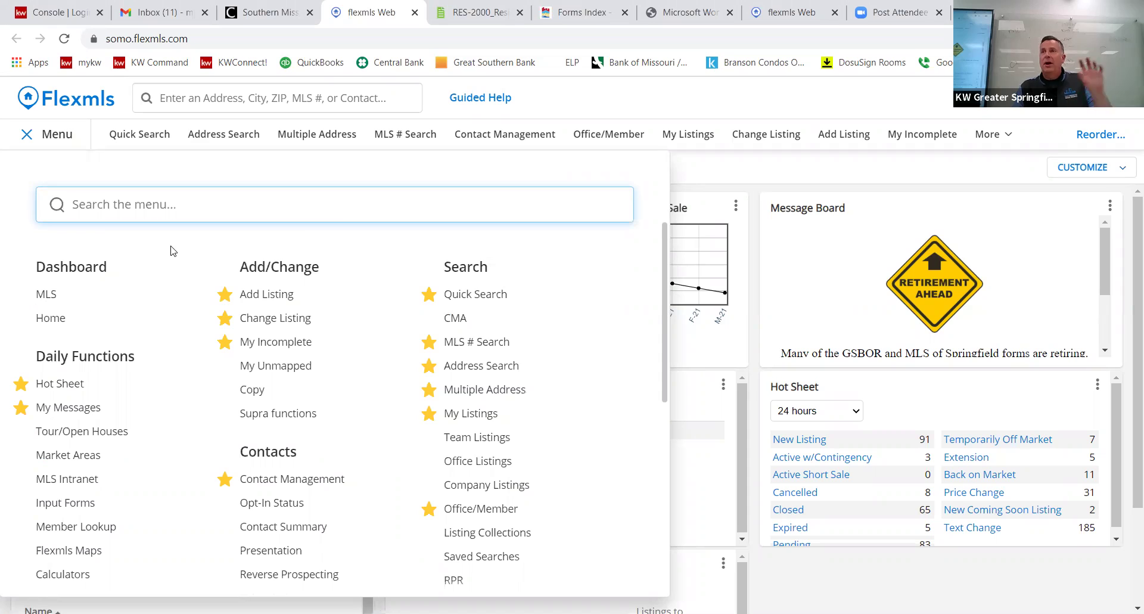
left_click(53, 137)
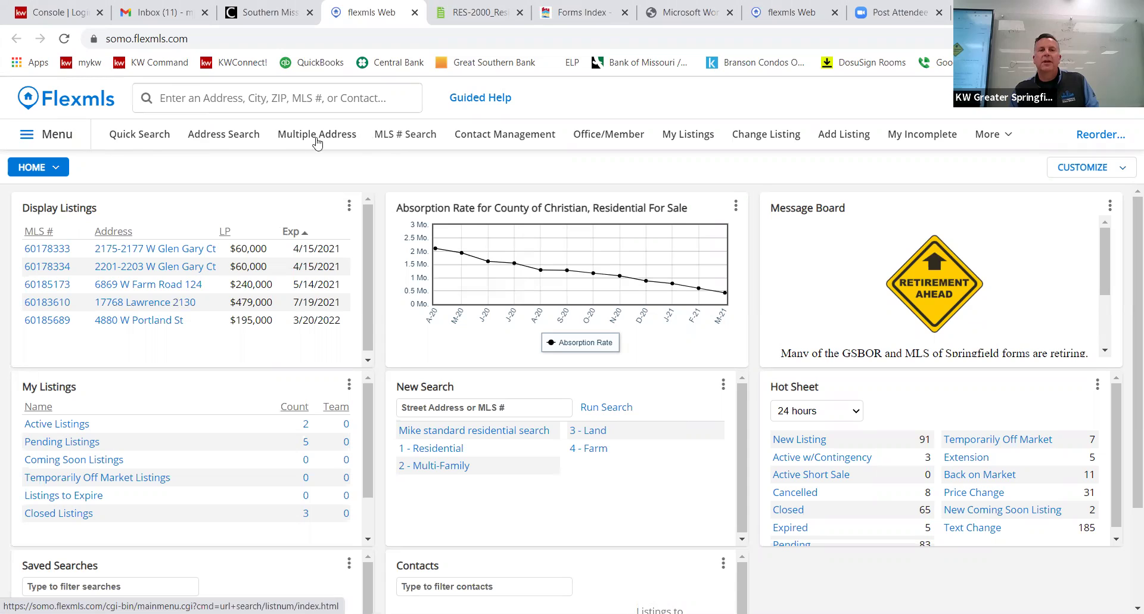
left_click(228, 139)
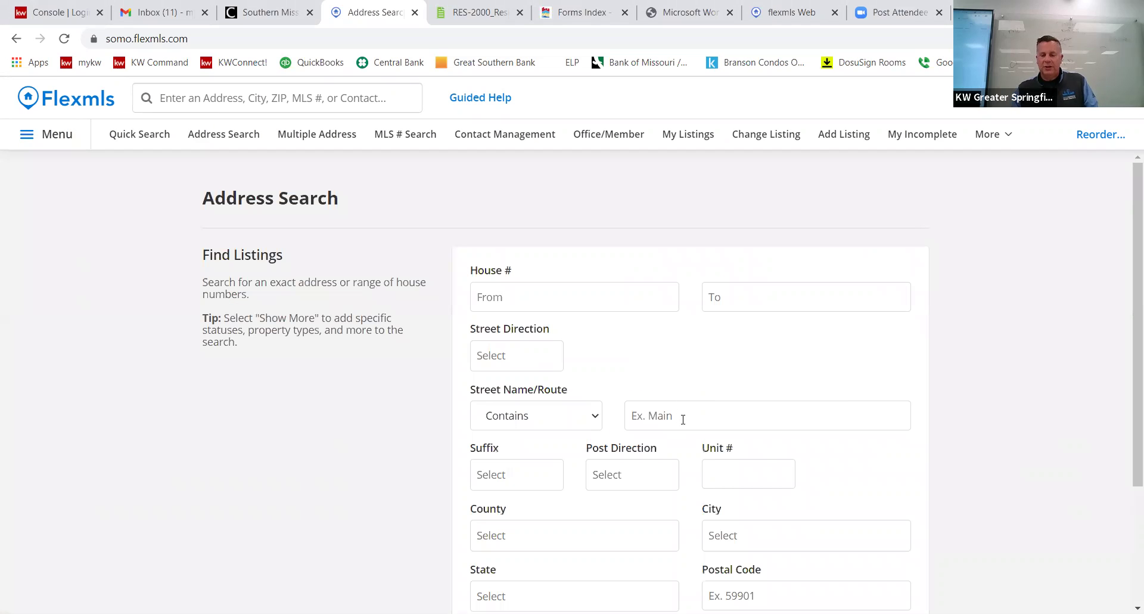
left_click(683, 419)
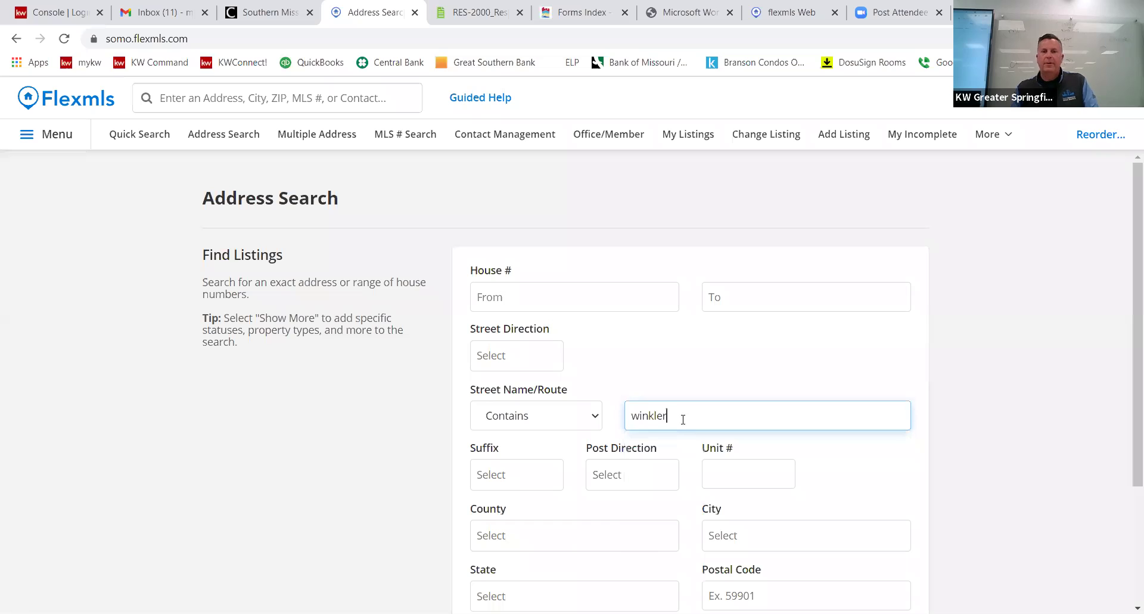
left_click(560, 300)
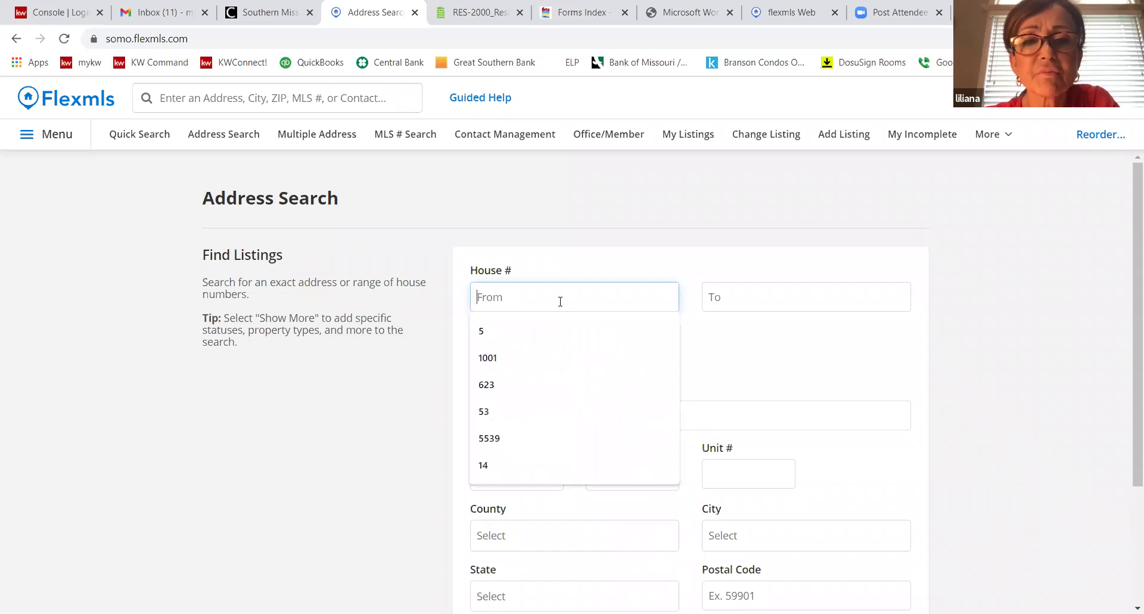
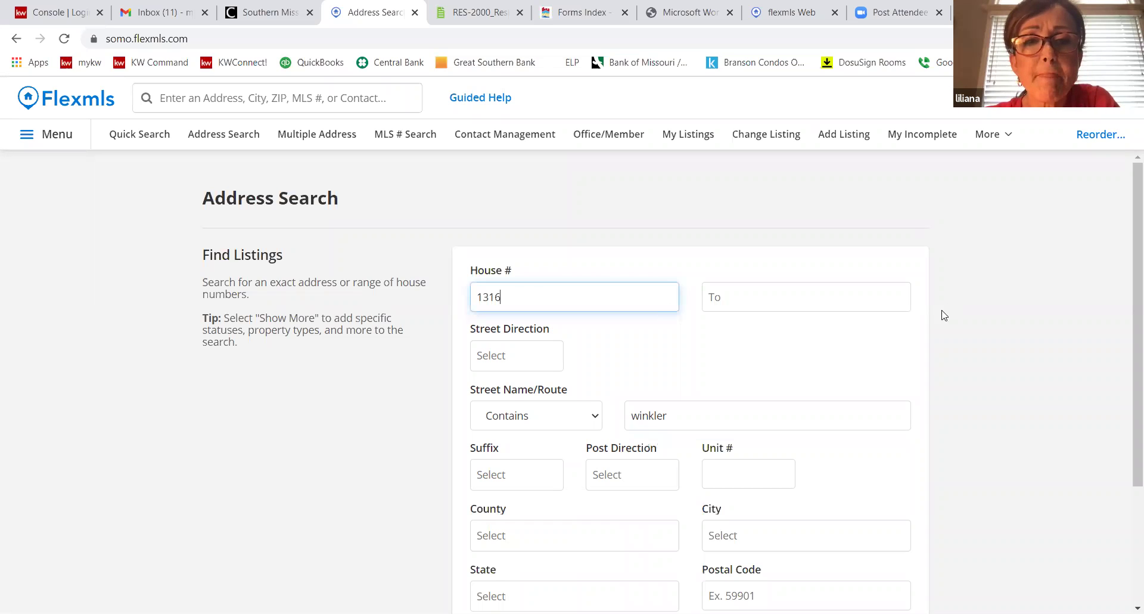
left_click(939, 316)
scroll(930, 358, "down", 3)
left_click(888, 528)
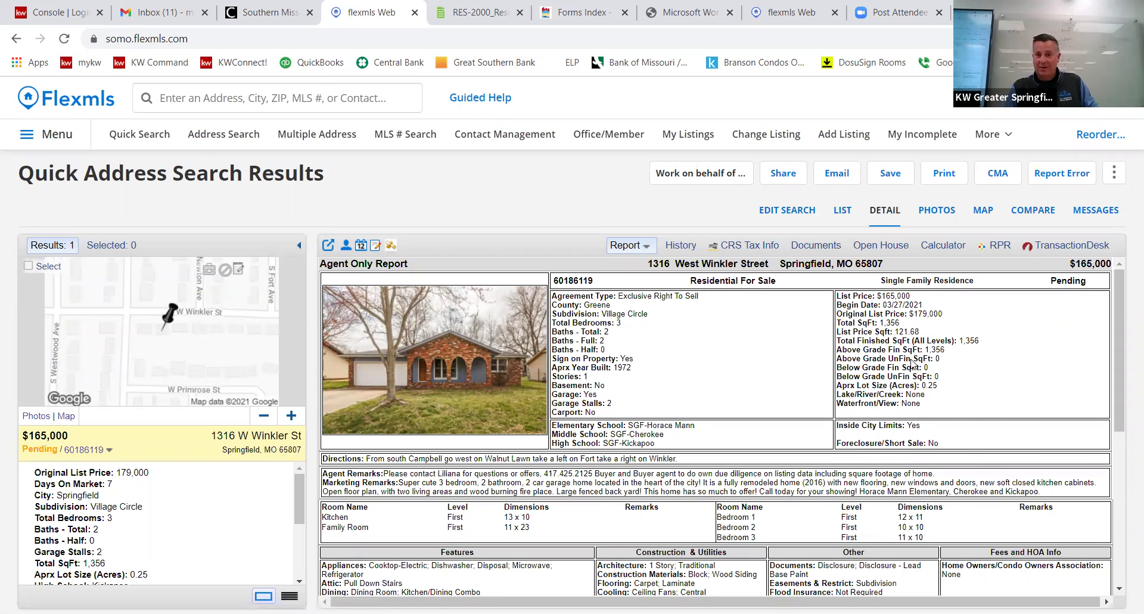
Check the listing's history and CRS tax records, then show its Documents list.
scroll(912, 365, "down", 5)
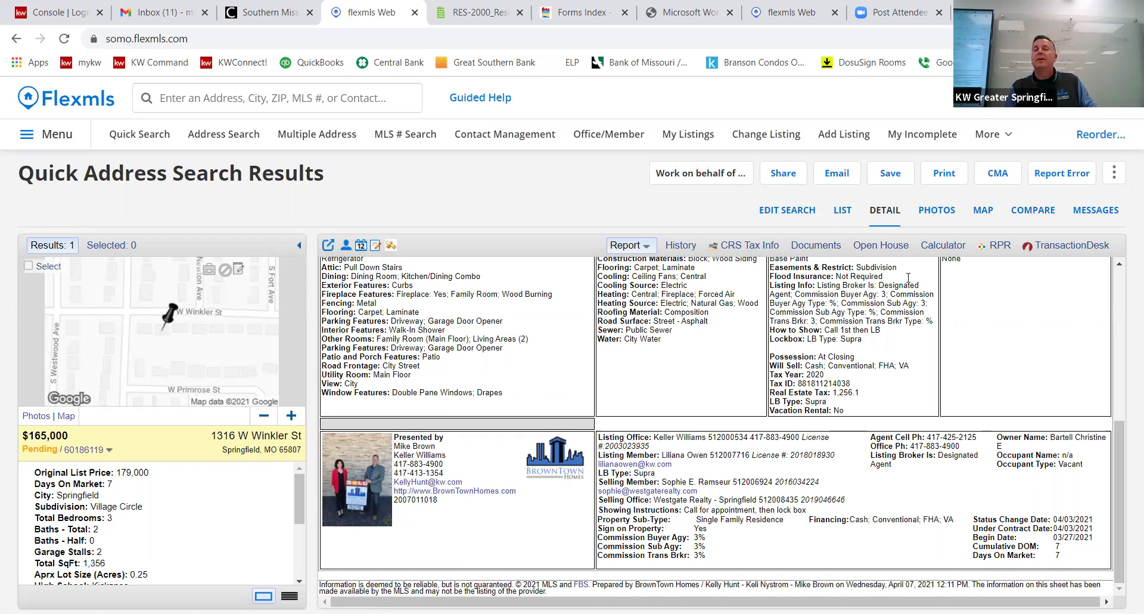
scroll(703, 303, "up", 5)
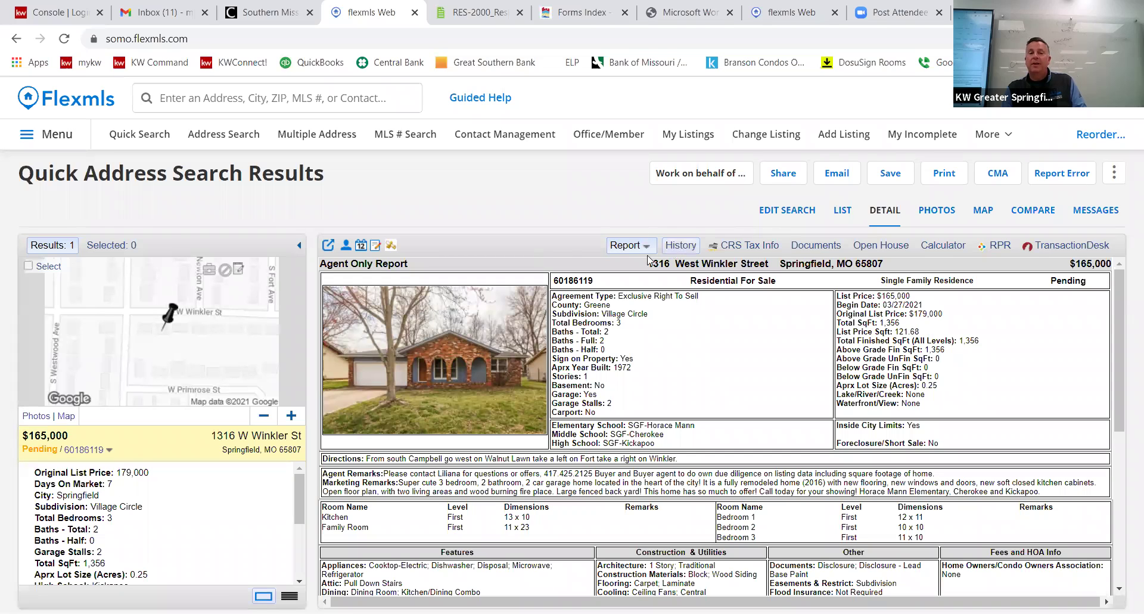
left_click(685, 247)
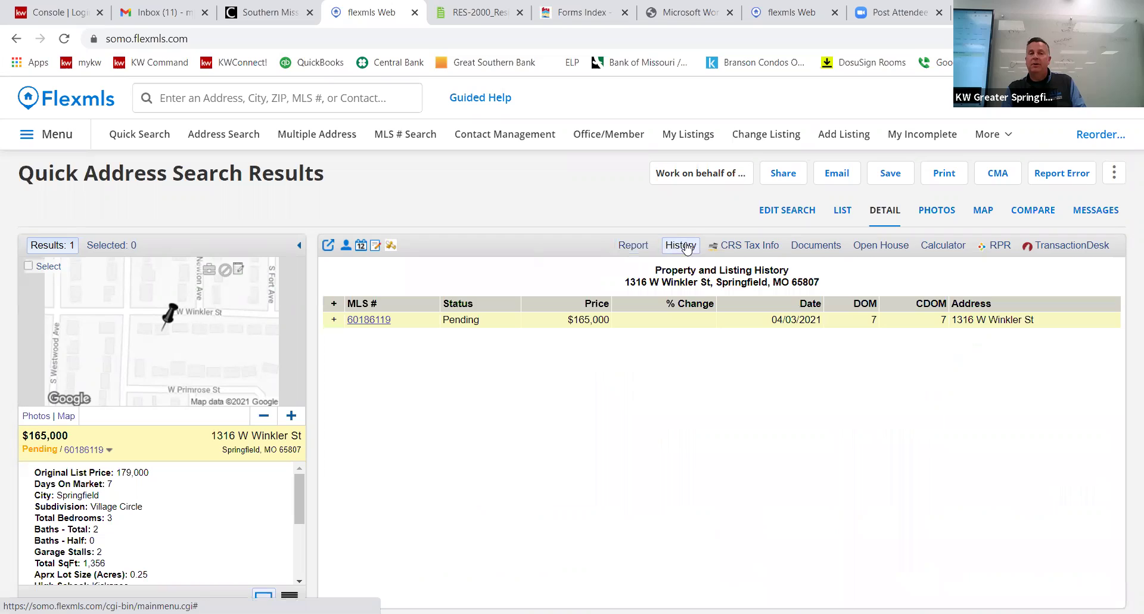
left_click(736, 249)
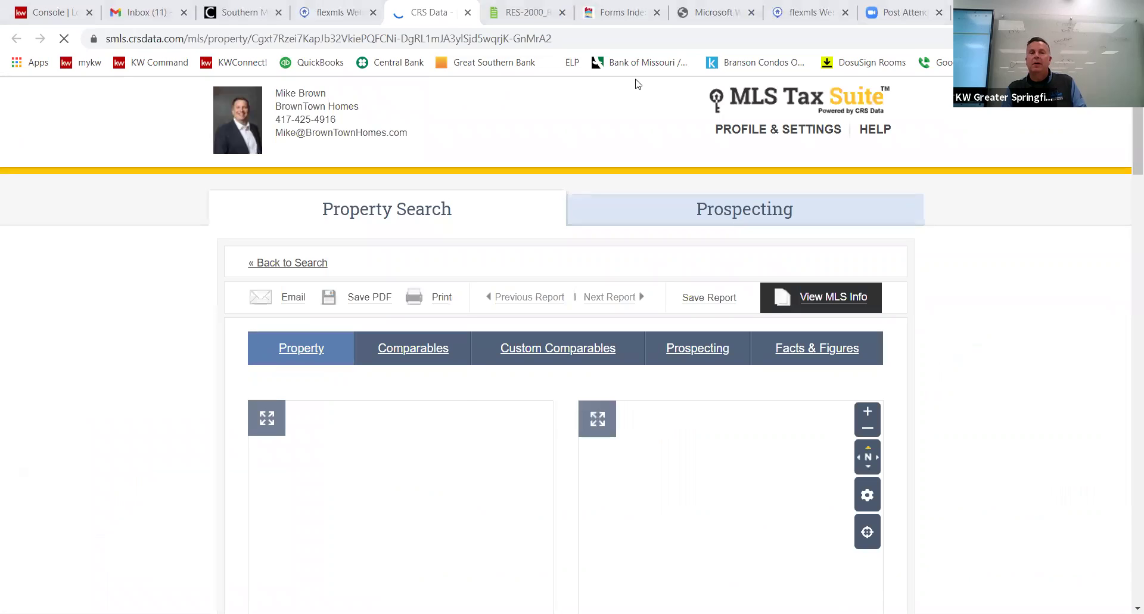
left_click(327, 24)
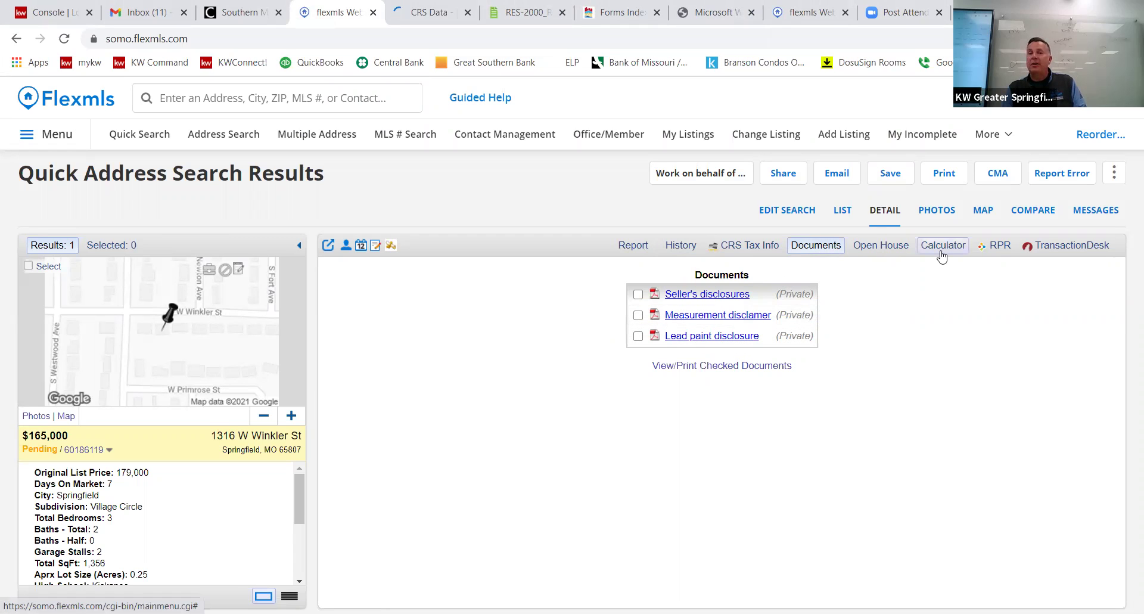
left_click(942, 256)
Set the mortgage calculator to 3.5% interest and a 170000 purchase price.
double_click(766, 316)
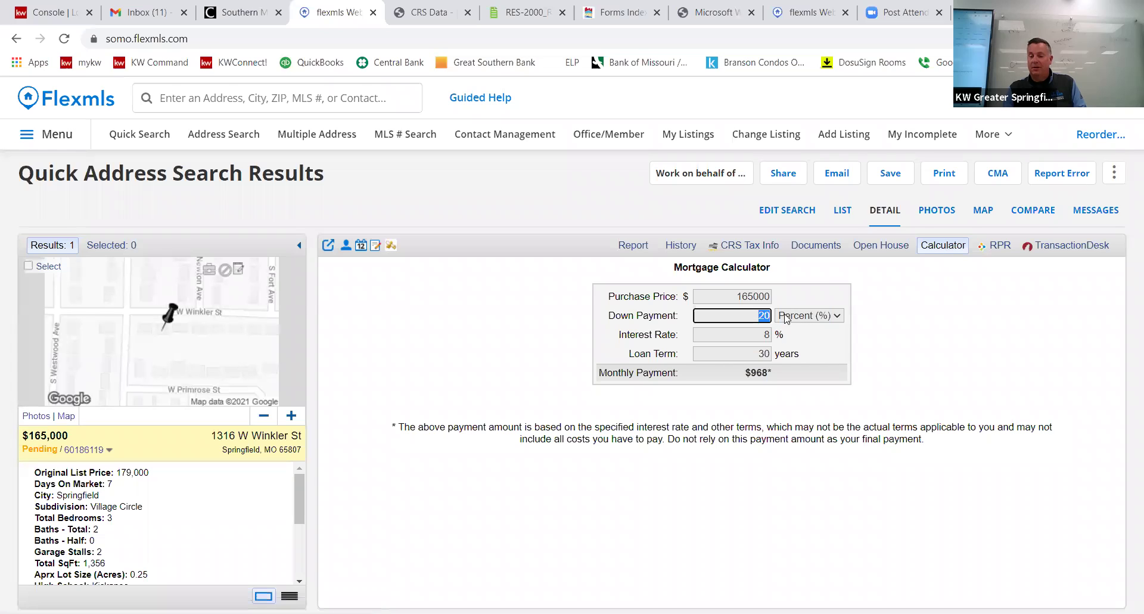
key("Tab")
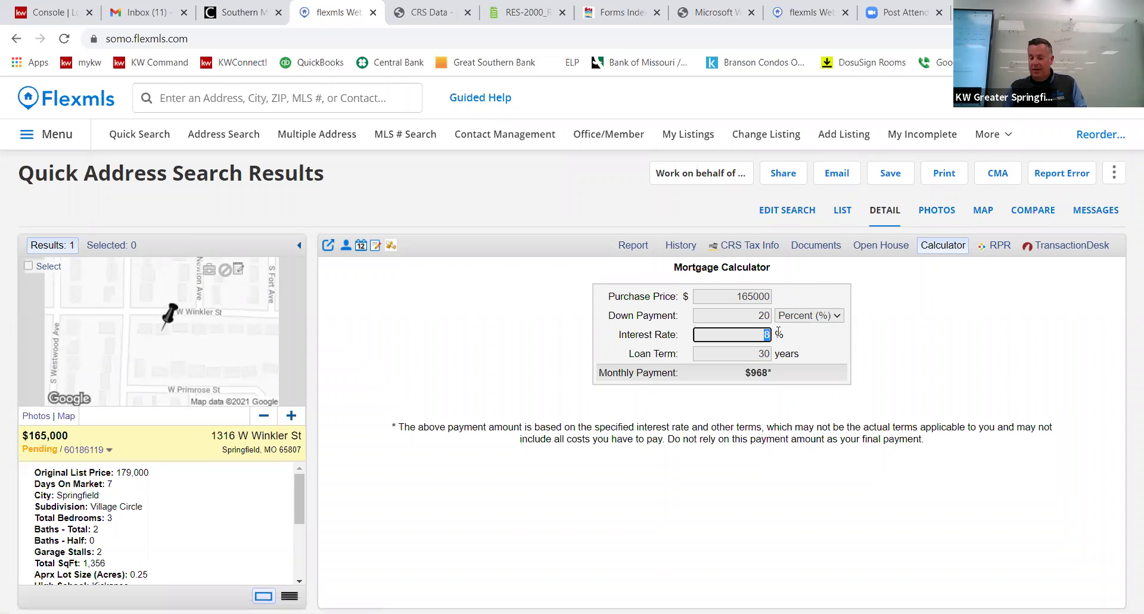
type("3.5")
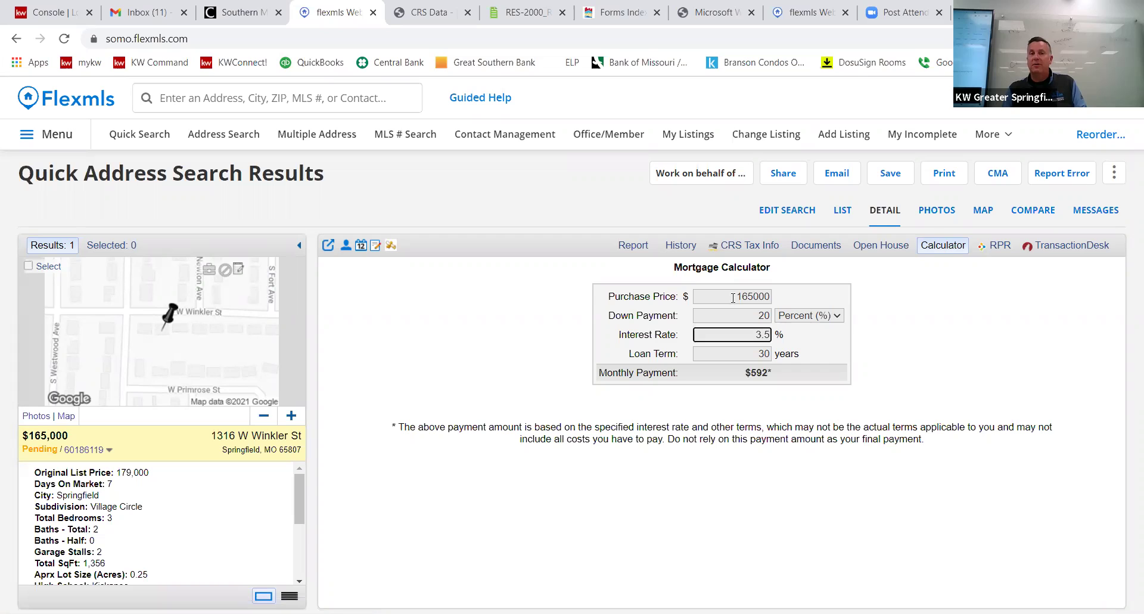
double_click(798, 298)
type("17")
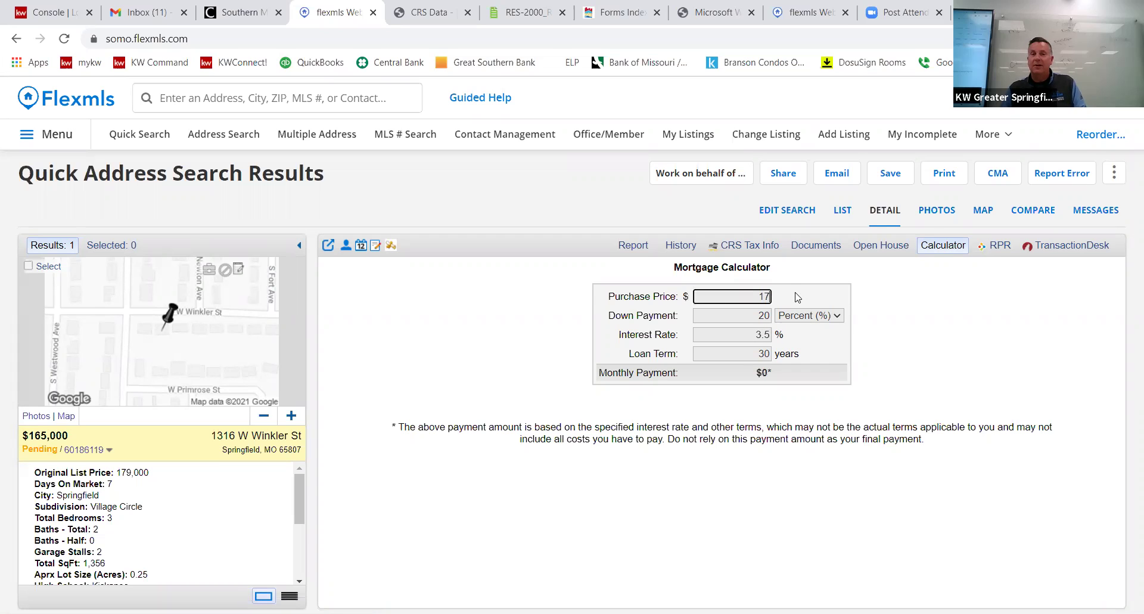
type("0000")
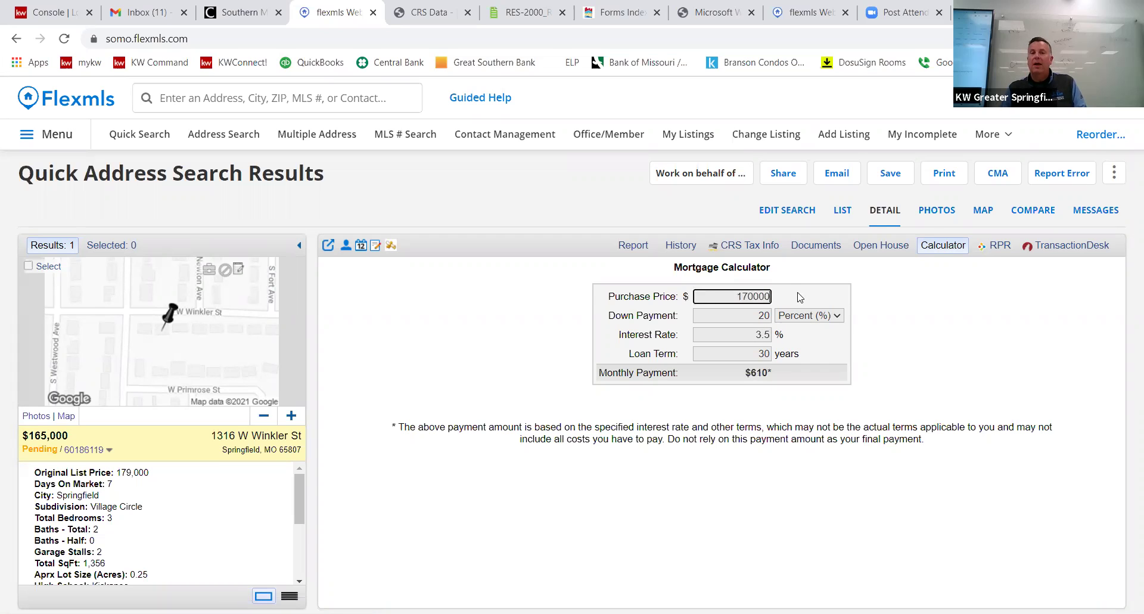
left_click(837, 341)
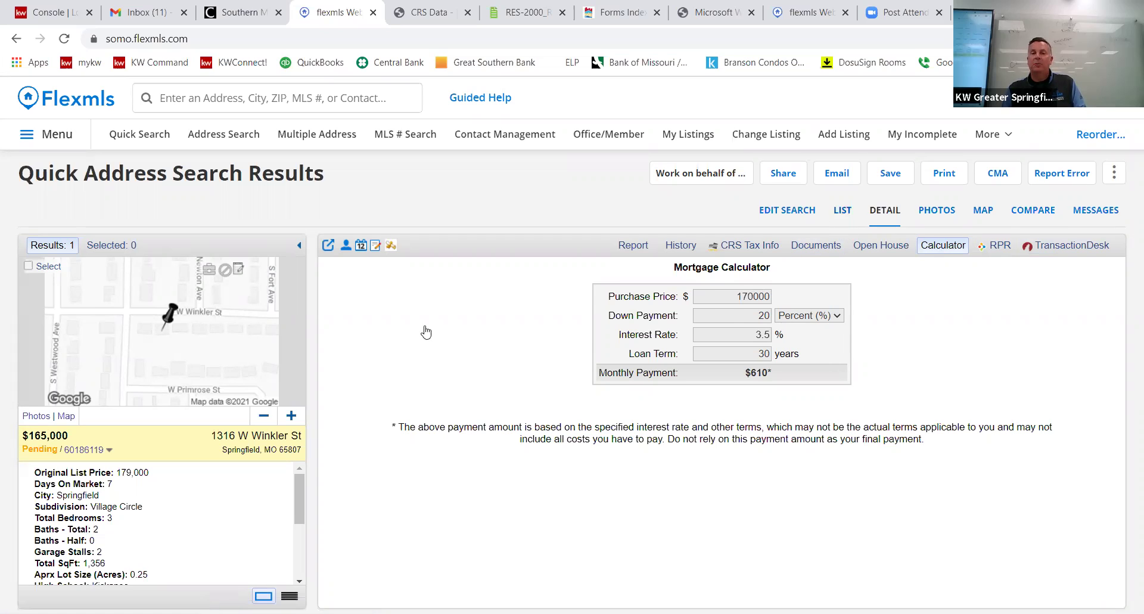
View the listing's photos and its location on the map.
left_click(944, 213)
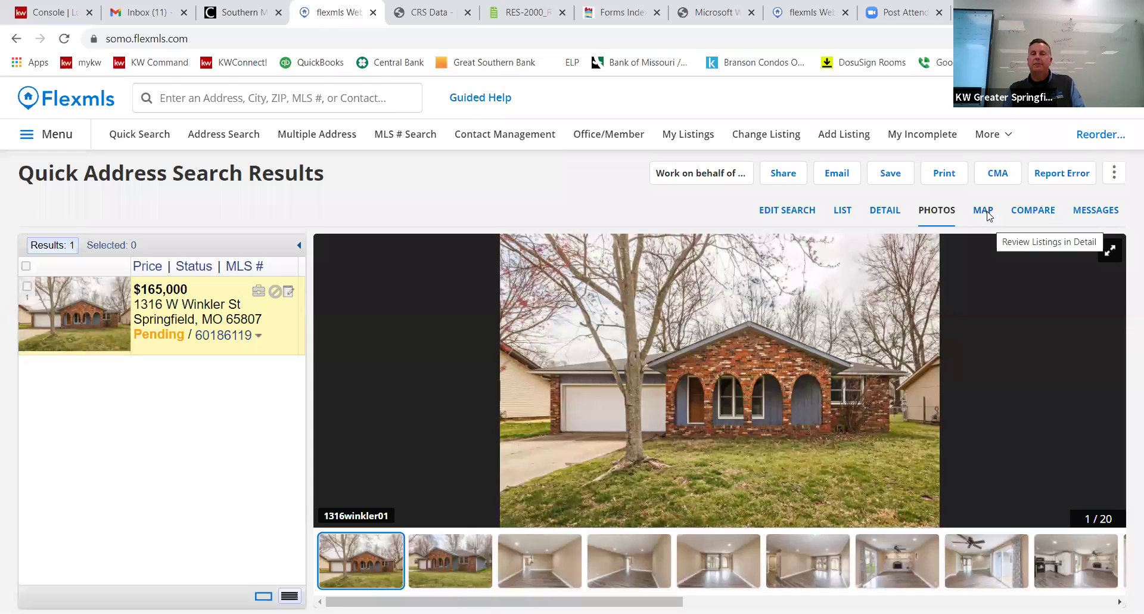
left_click(985, 211)
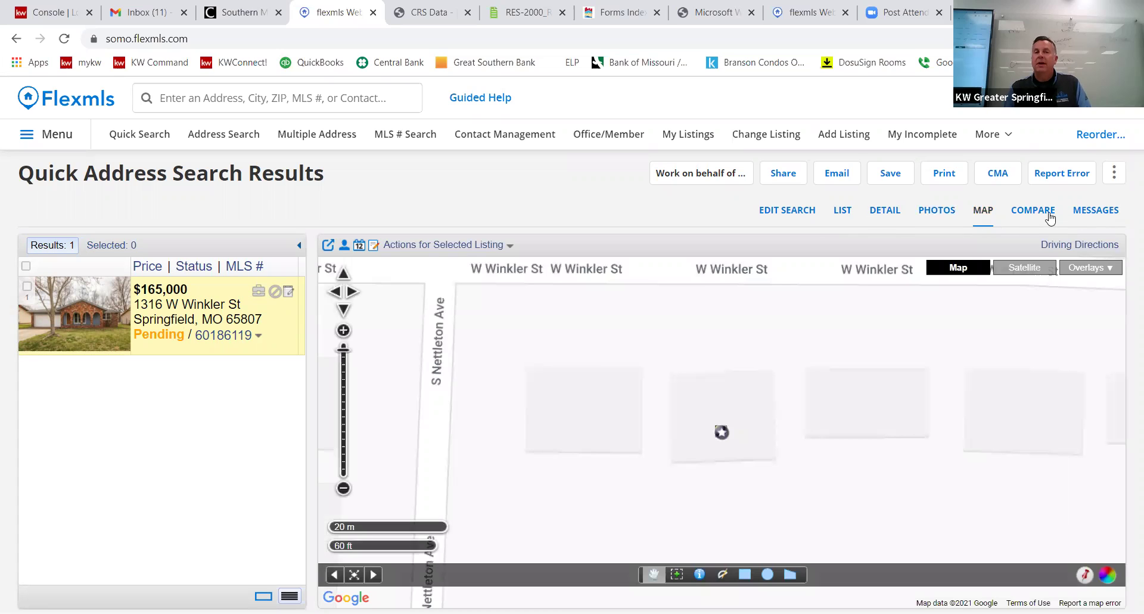
left_click(884, 214)
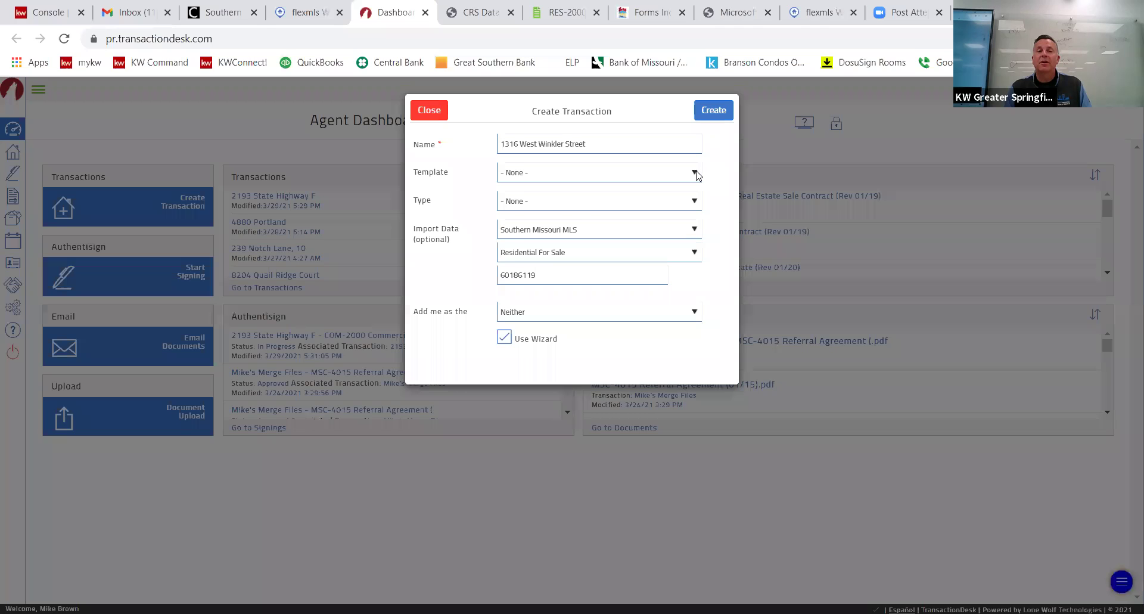
Create the transaction from the BrownTown Buyer Contract Forms template with Southern Missouri MLS data.
left_click(695, 173)
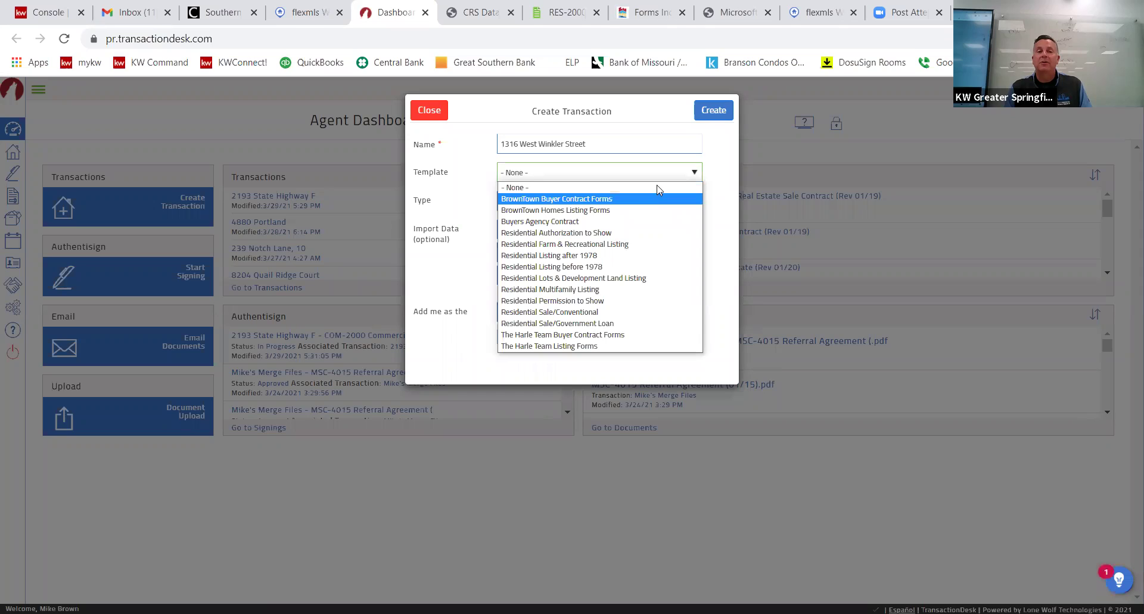
left_click(695, 162)
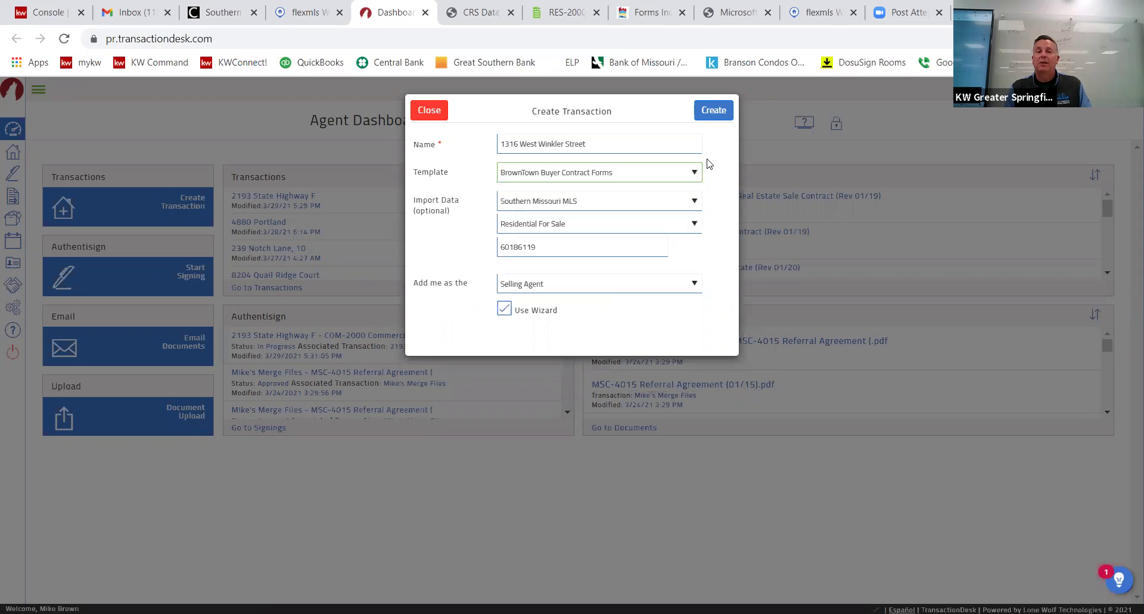
left_click(714, 112)
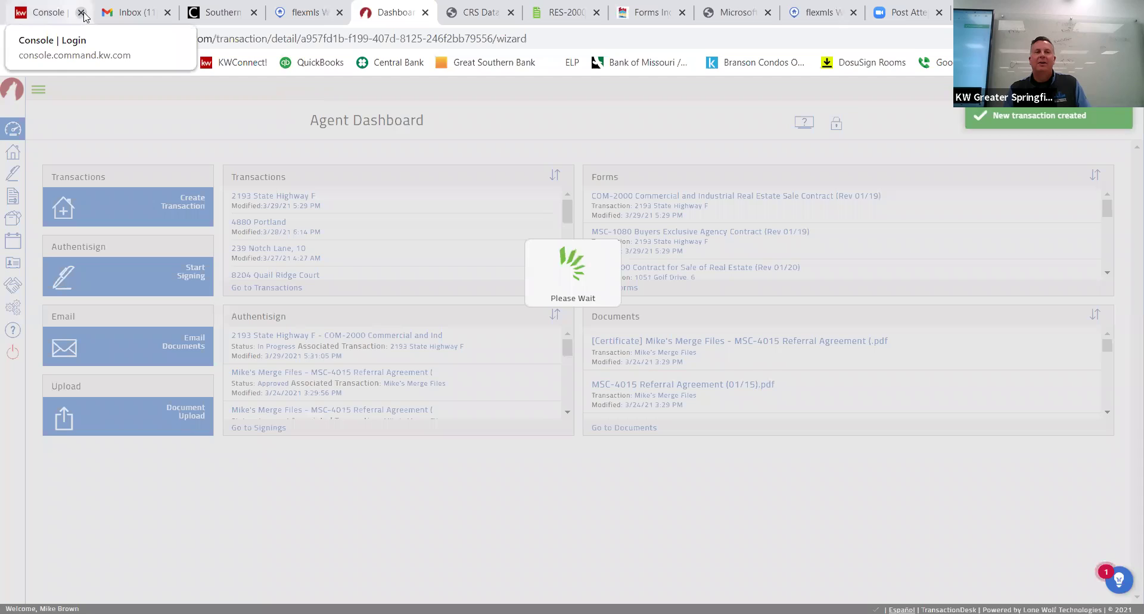
left_click(81, 13)
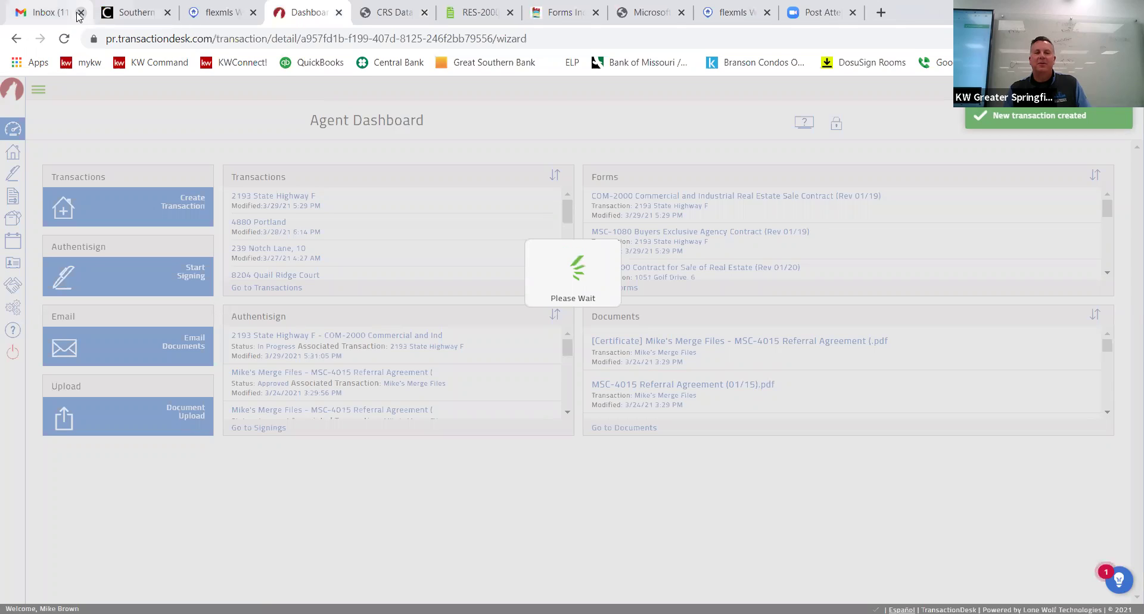
Close the extra inbox and forms pages and set the closing date to April 30, 2021.
left_click(80, 13)
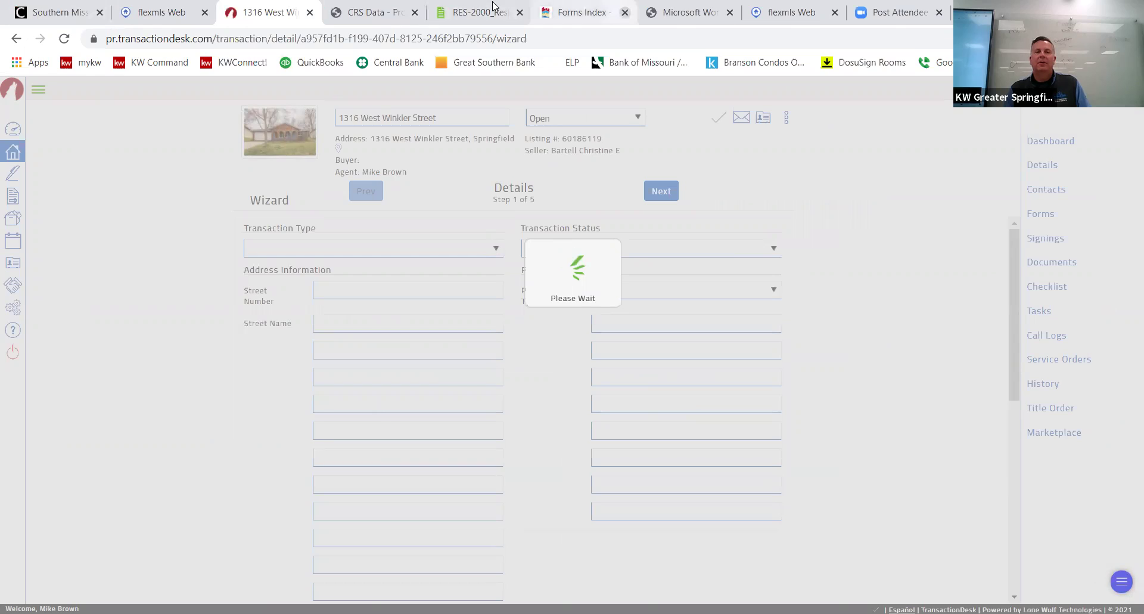
left_click(625, 12)
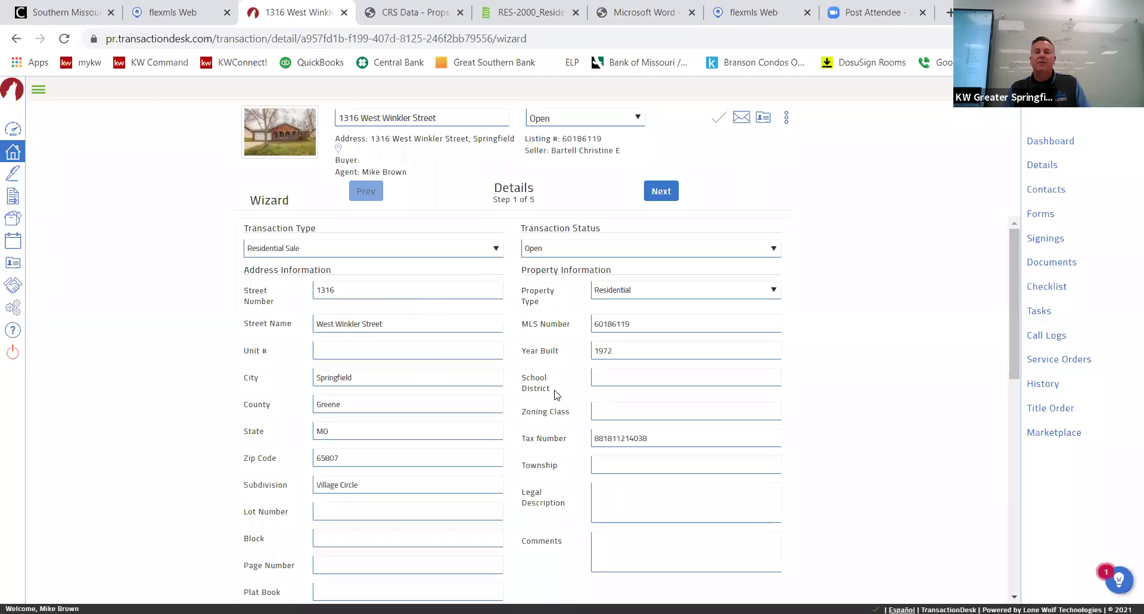
left_click(669, 192)
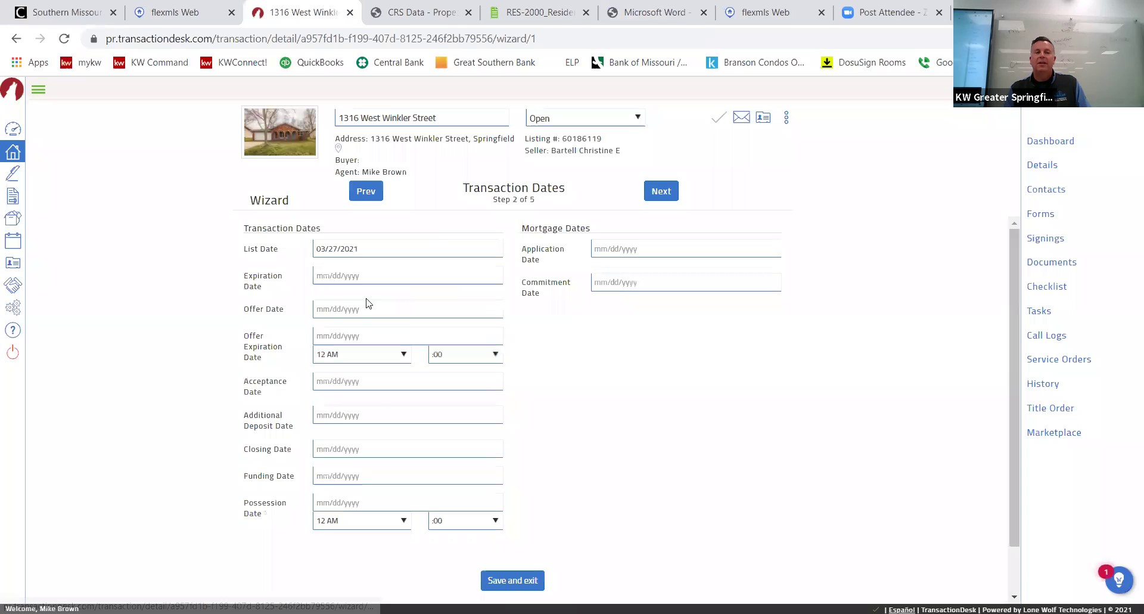
left_click(378, 450)
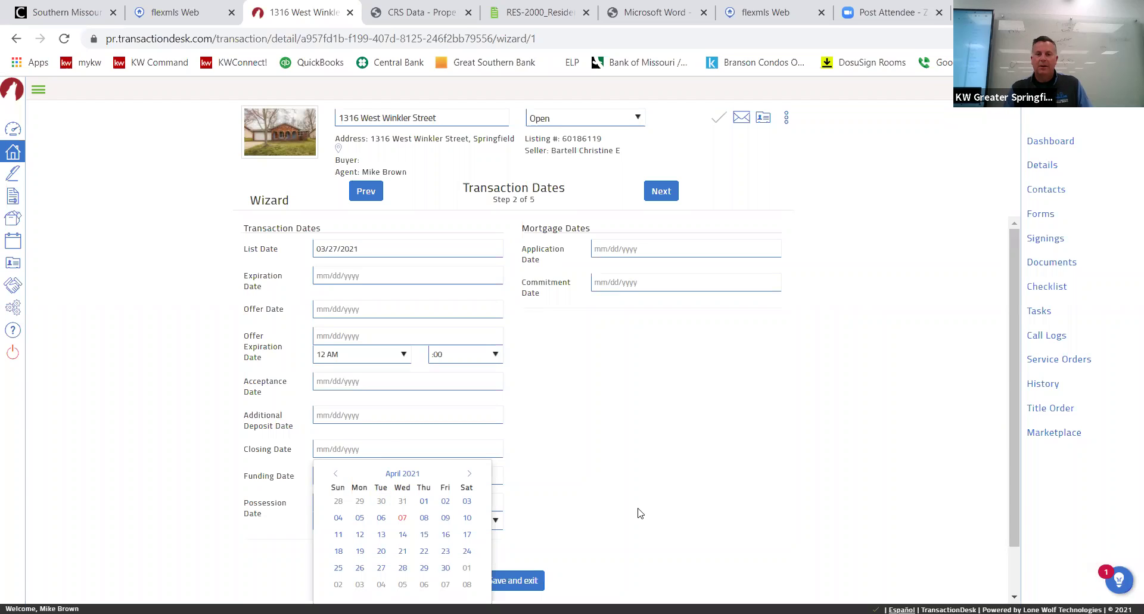
left_click(441, 569)
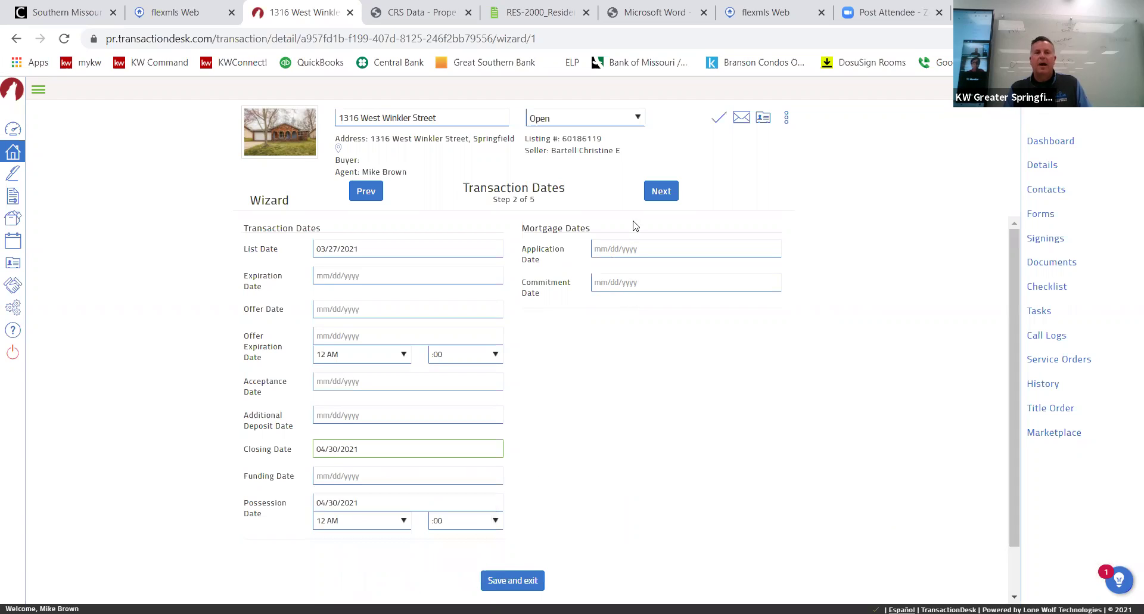
left_click(666, 202)
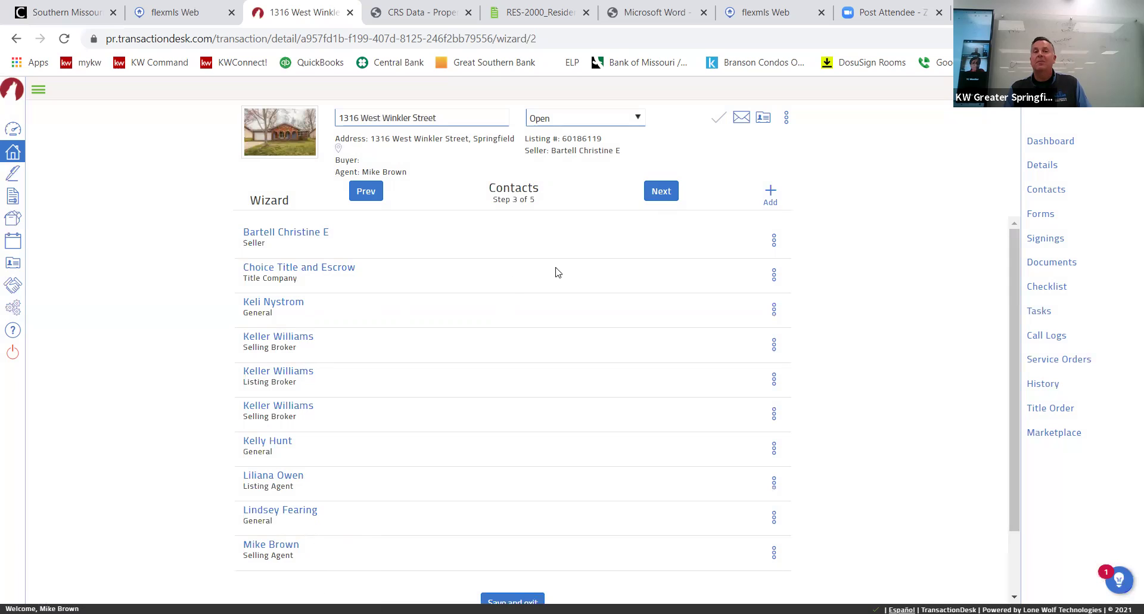
Add a new transaction contact with the contact type Buyer.
left_click(663, 195)
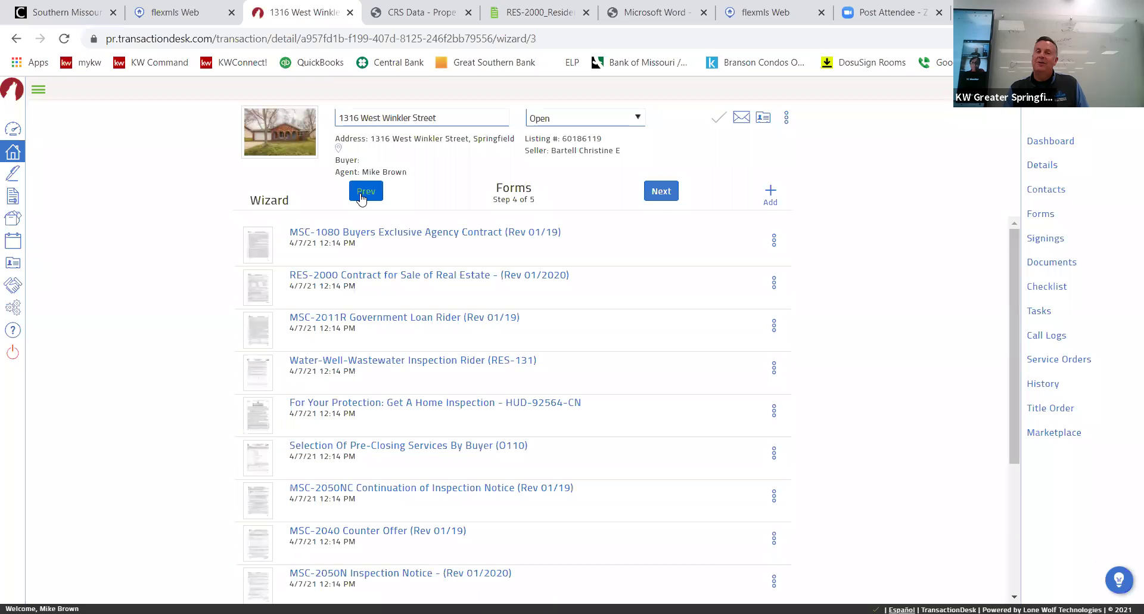
left_click(362, 194)
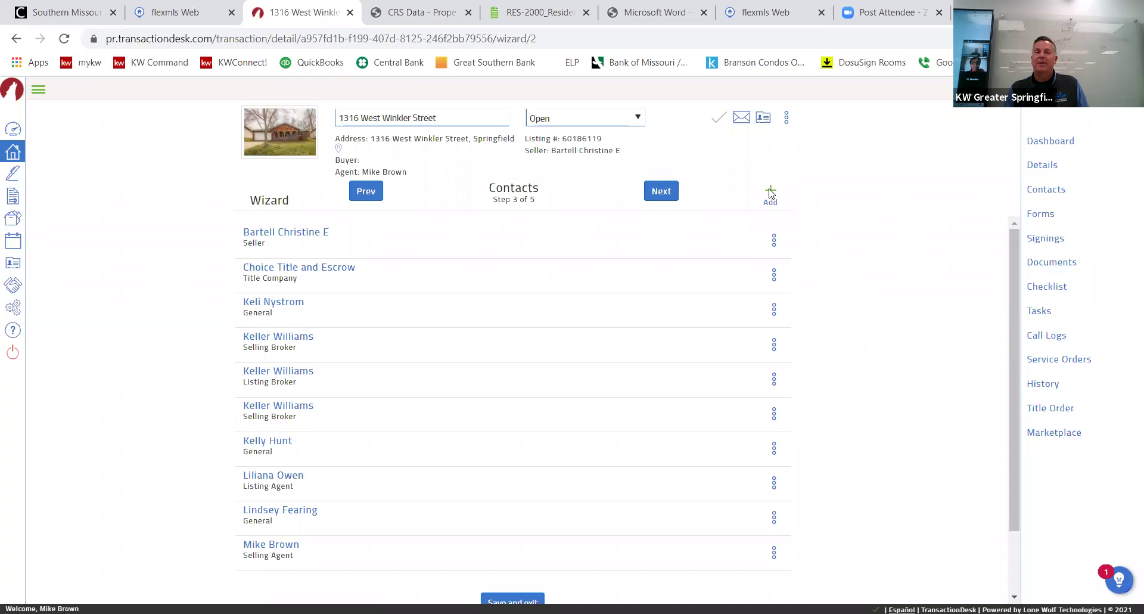
left_click(770, 194)
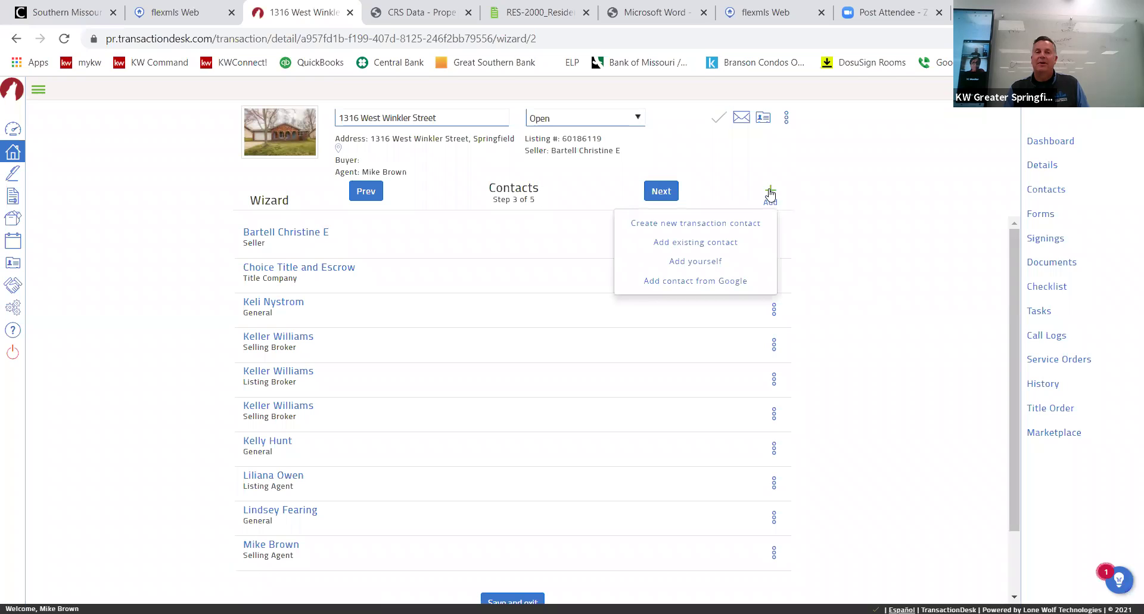
left_click(708, 226)
left_click(578, 173)
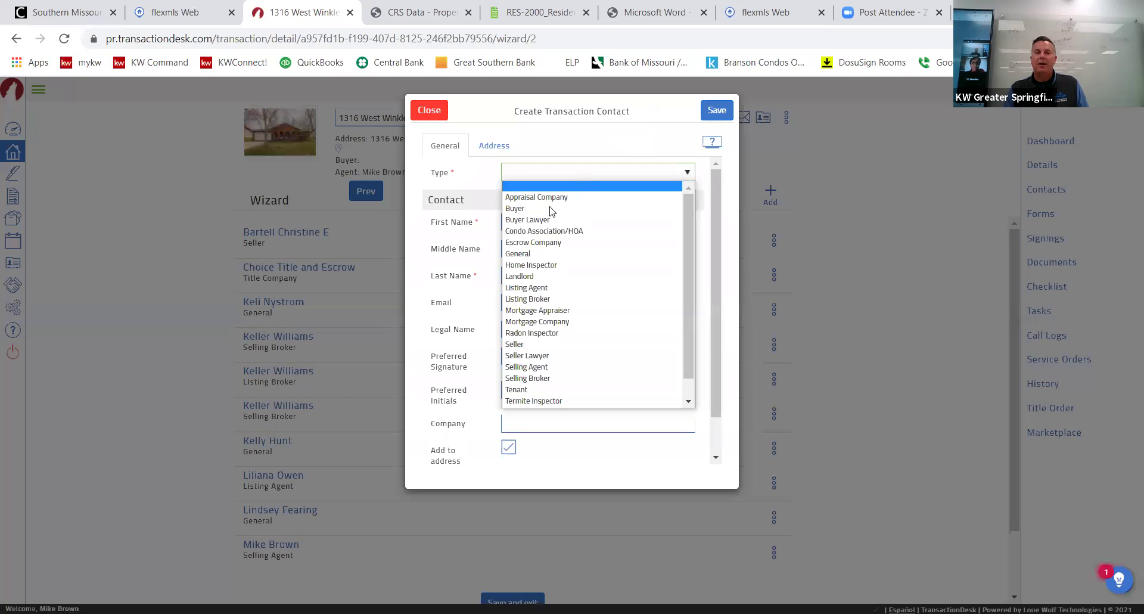
left_click(574, 207)
Enter the buyer's first name, last name and e-mail address, then save the contact.
left_click(574, 222)
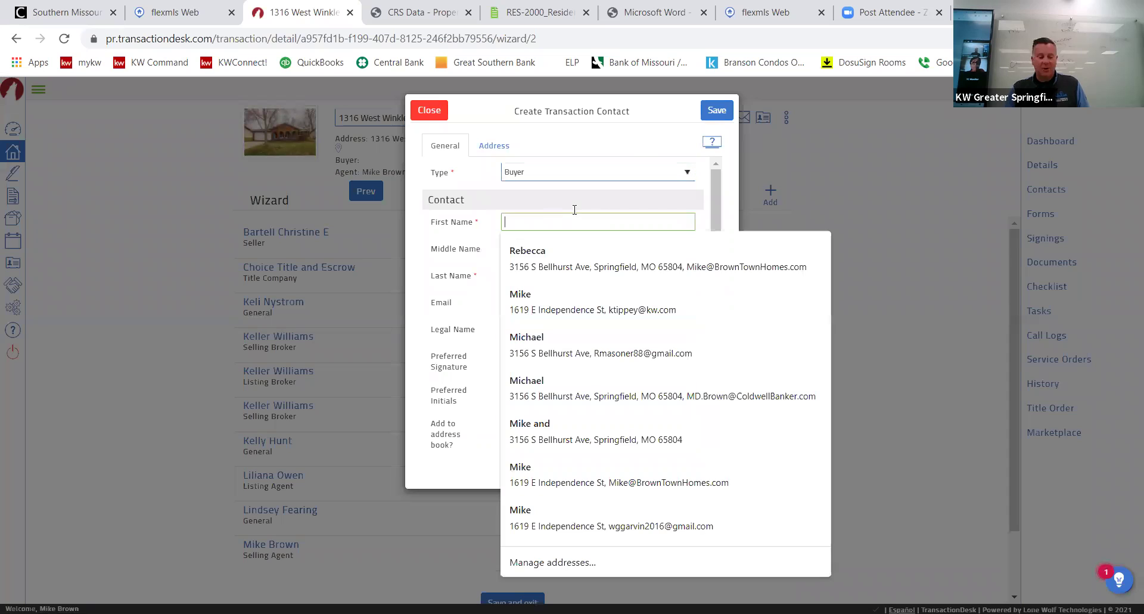
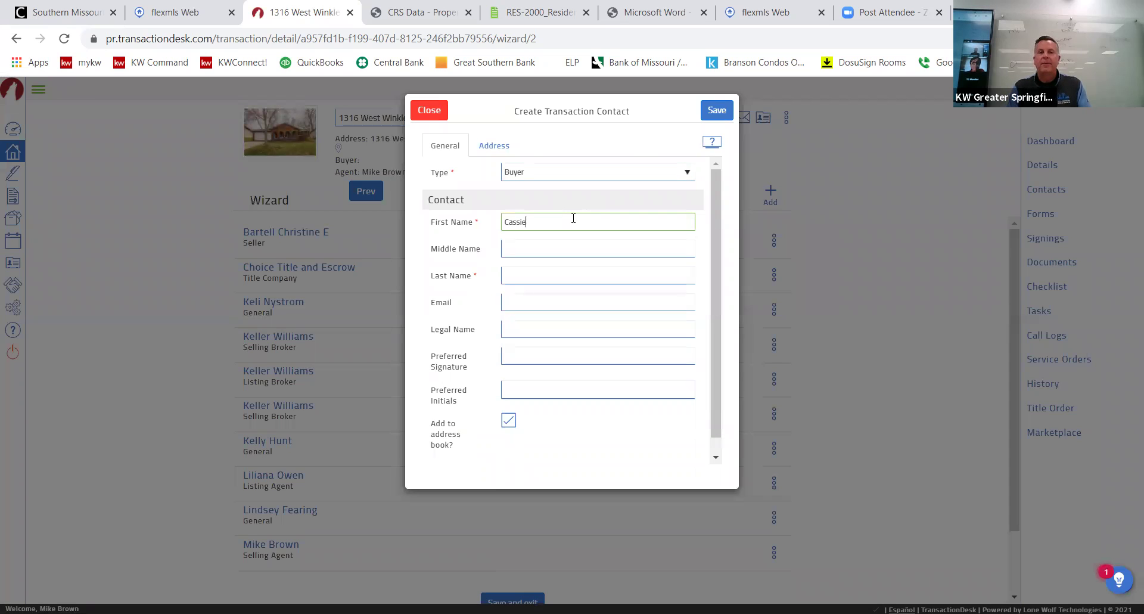
key("Tab")
key("Tab")
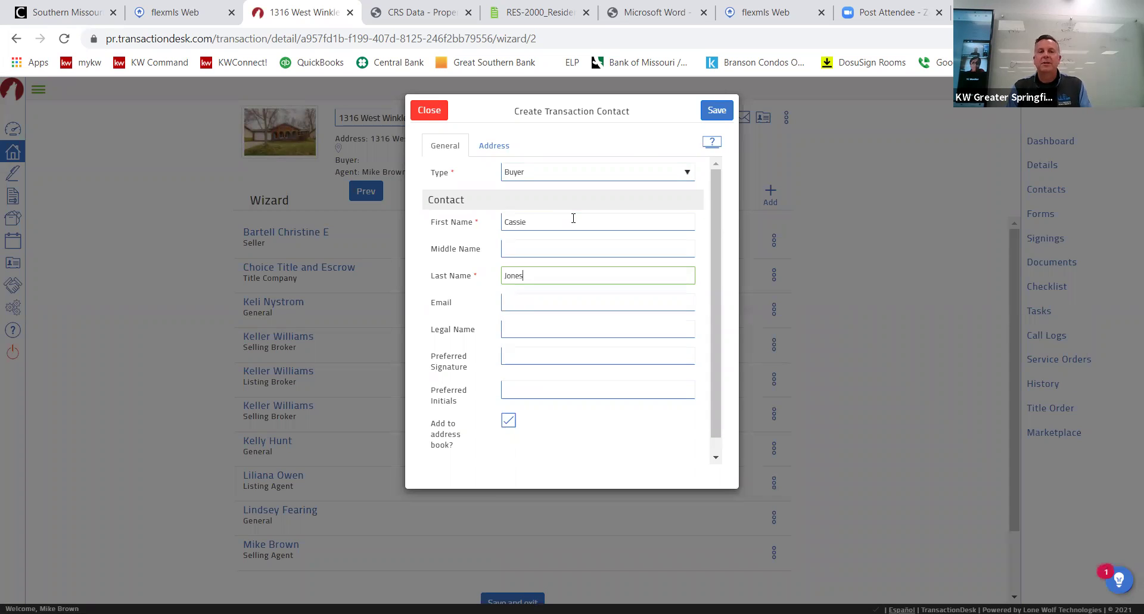
key("Tab")
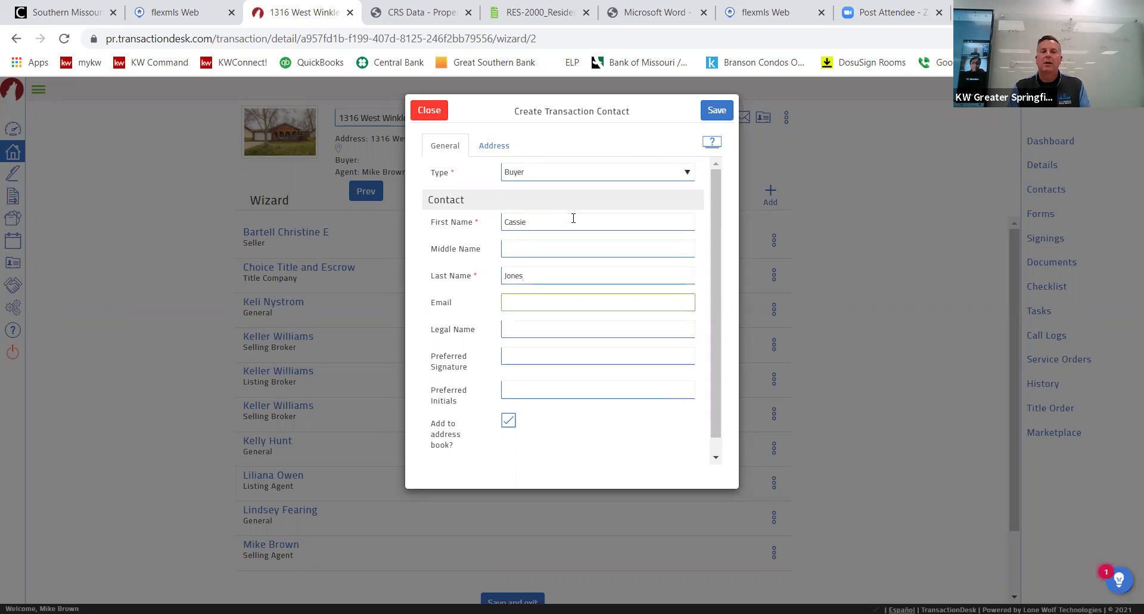
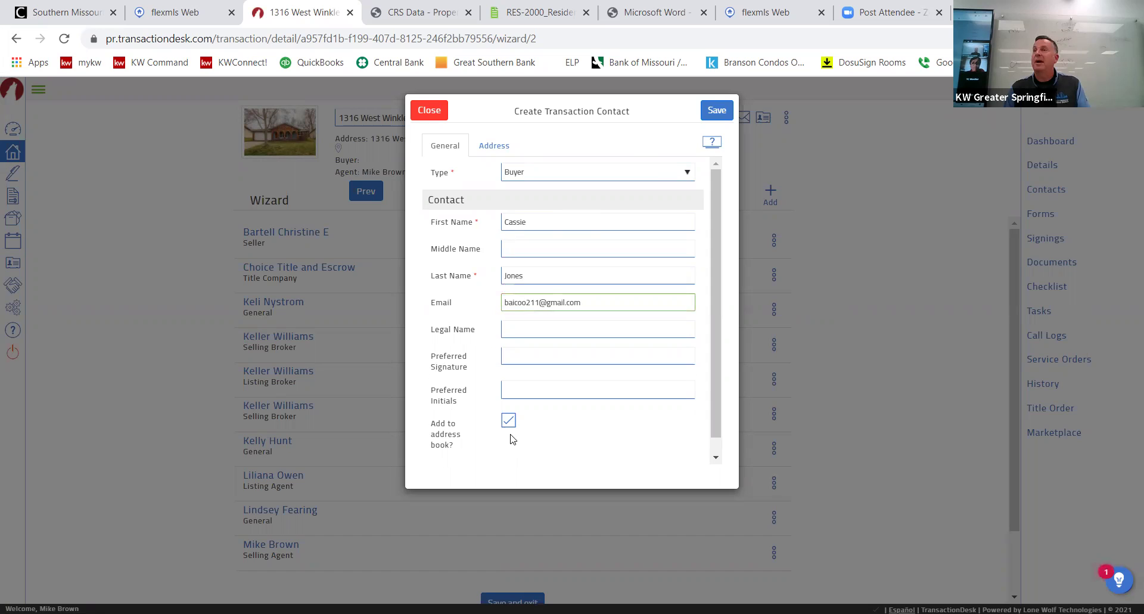
left_click(713, 118)
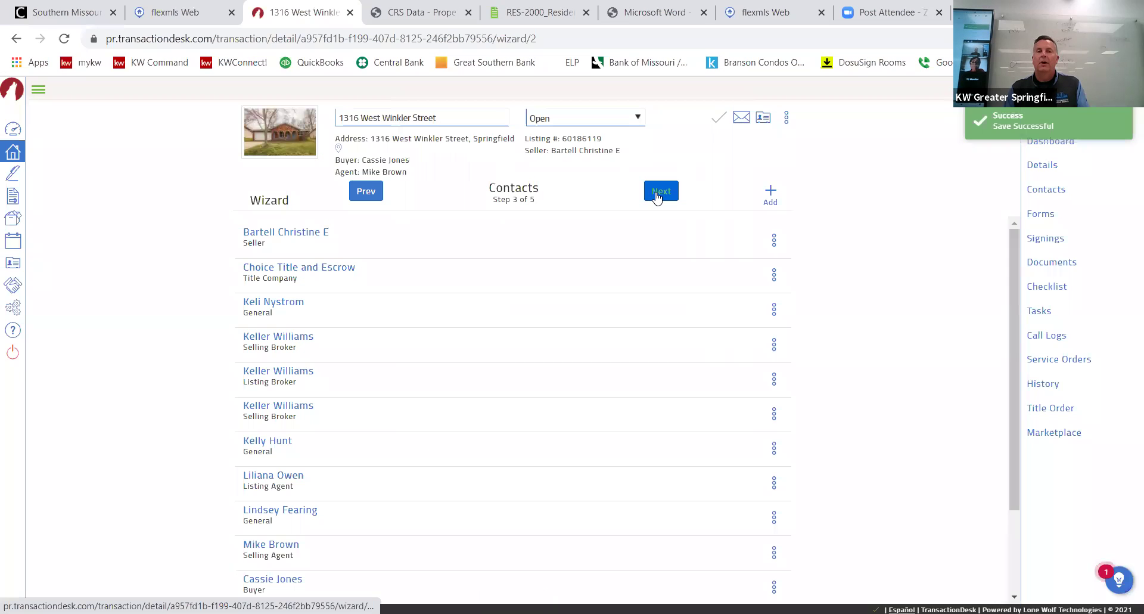
Step through the Forms and Documents pages and finish the setup wizard.
left_click(659, 191)
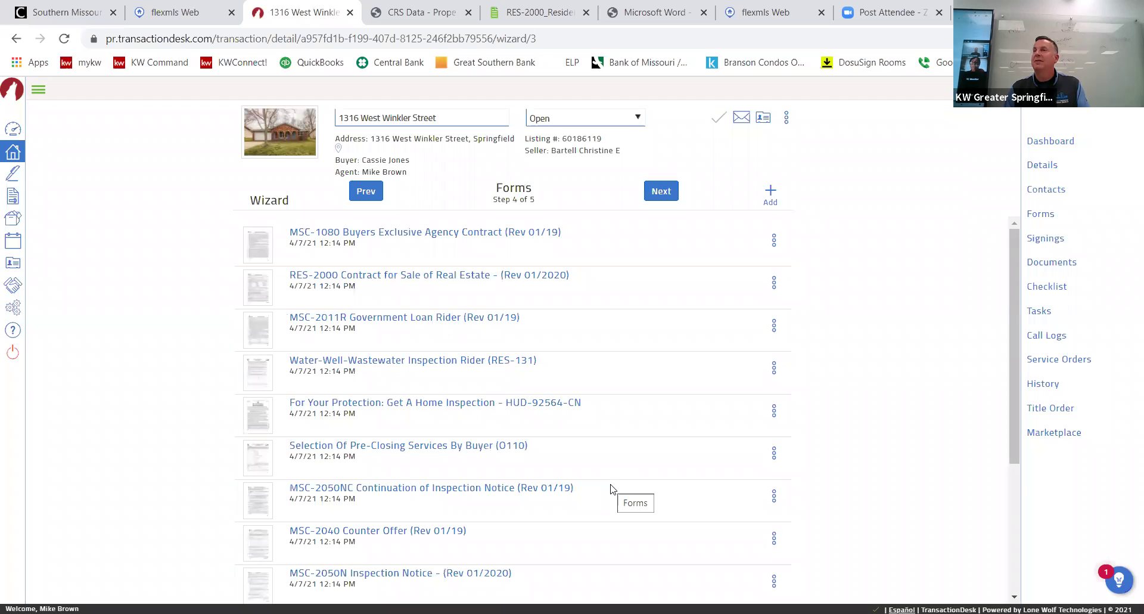
scroll(613, 490, "down", 5)
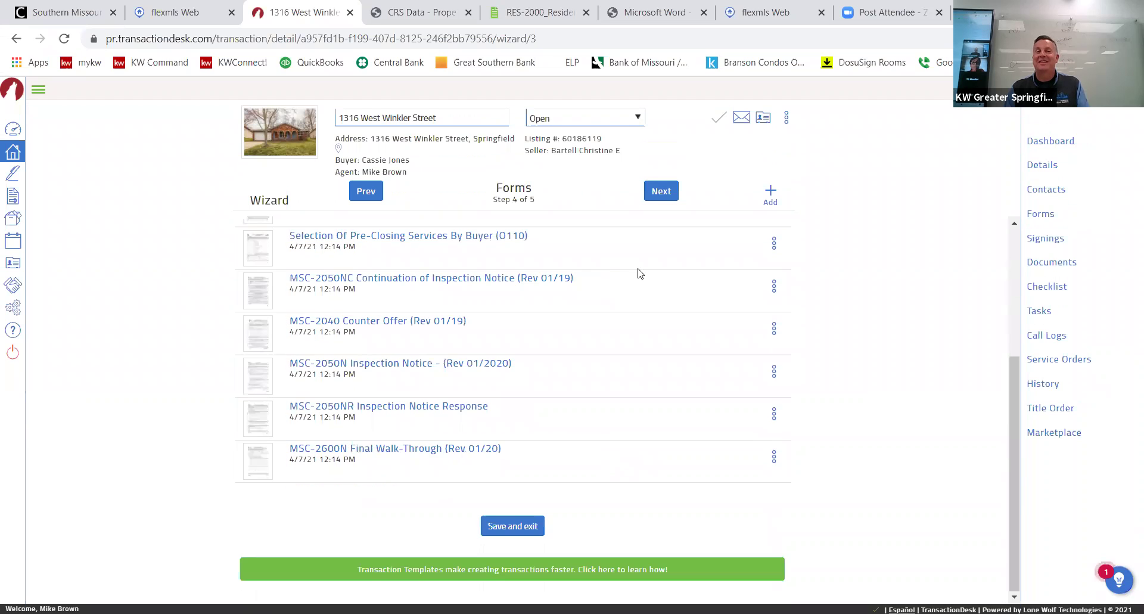
left_click(665, 193)
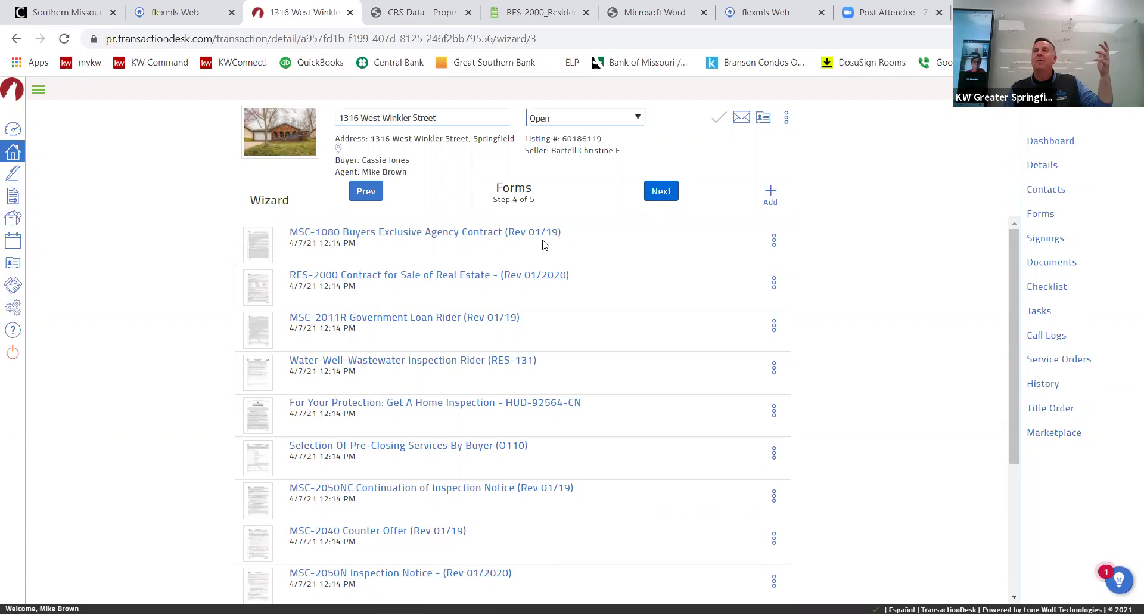
left_click(653, 192)
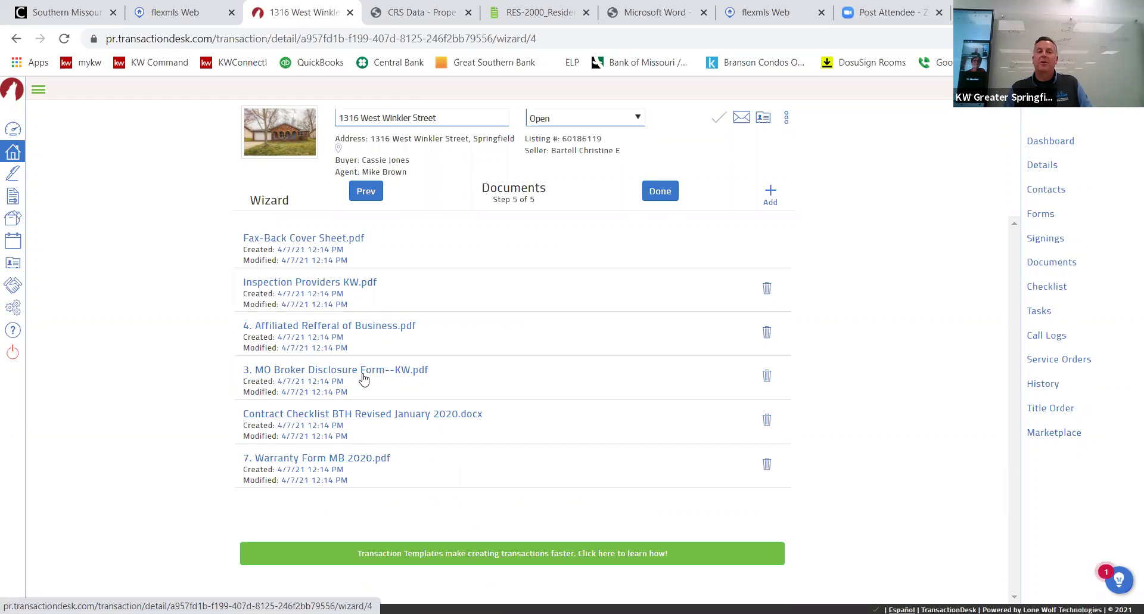
left_click(386, 418)
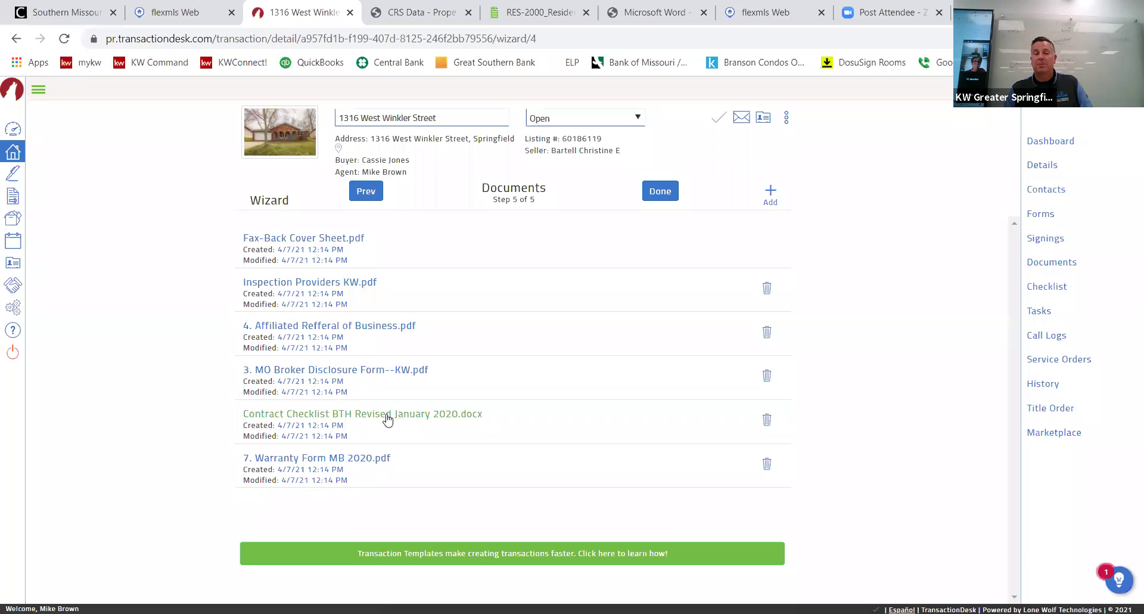
left_click(413, 324)
left_click(664, 195)
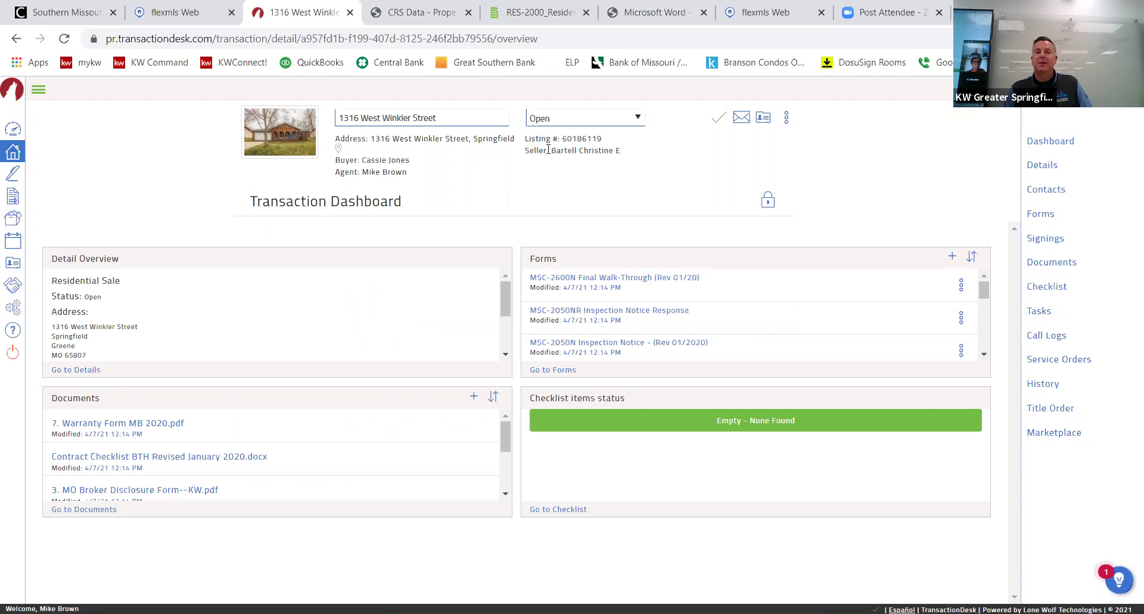
Open the MSC-1080 Buyers Exclusive Agency Contract from the transaction's Forms list.
left_click(638, 278)
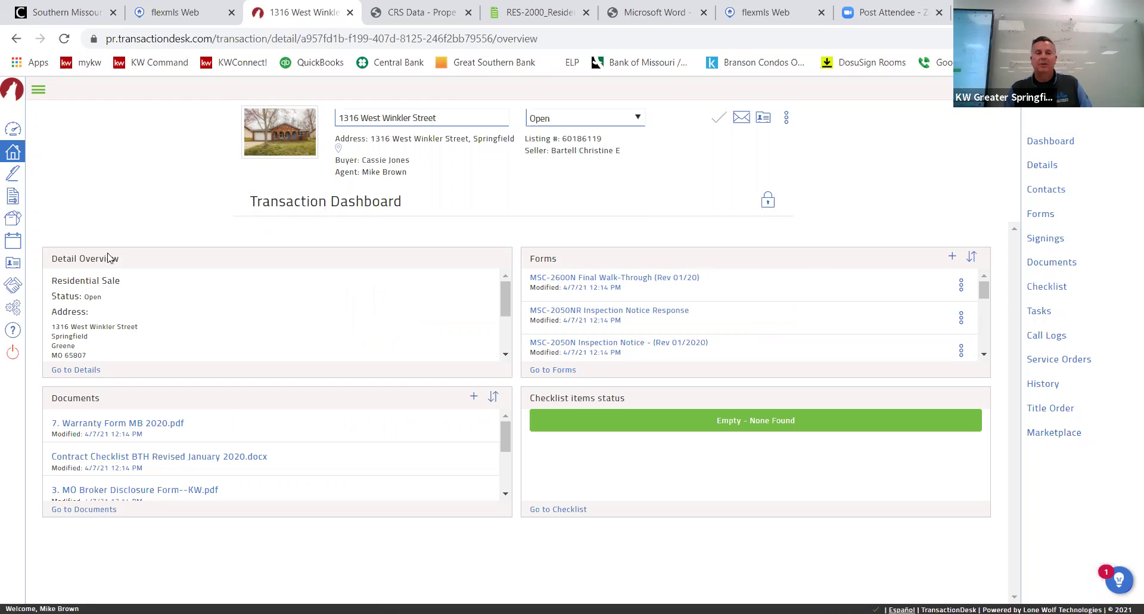
left_click(1041, 220)
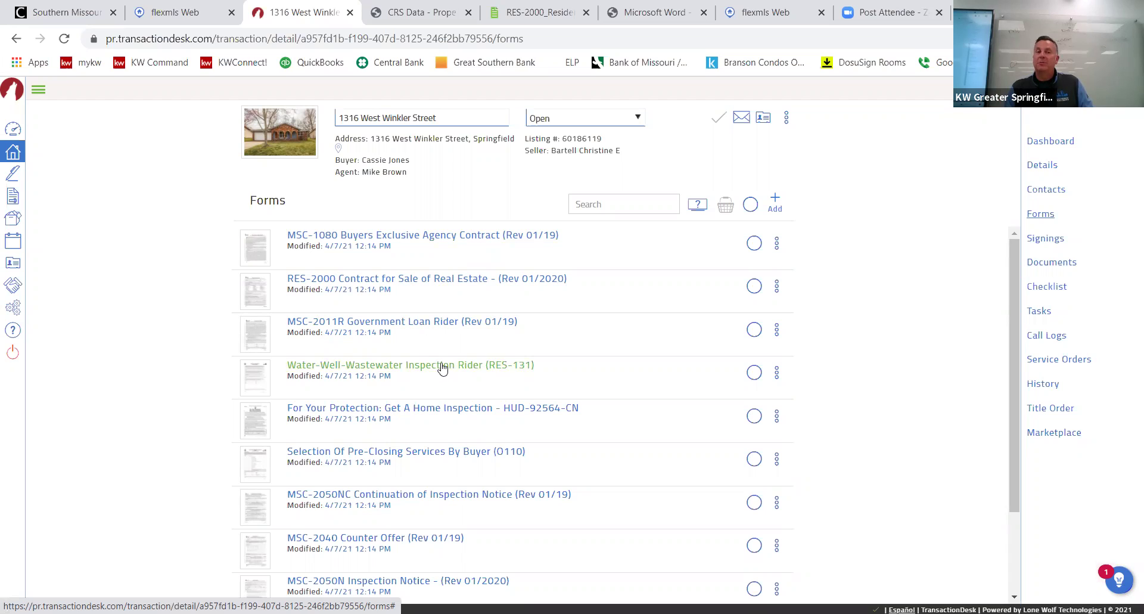
scroll(442, 367, "down", 3)
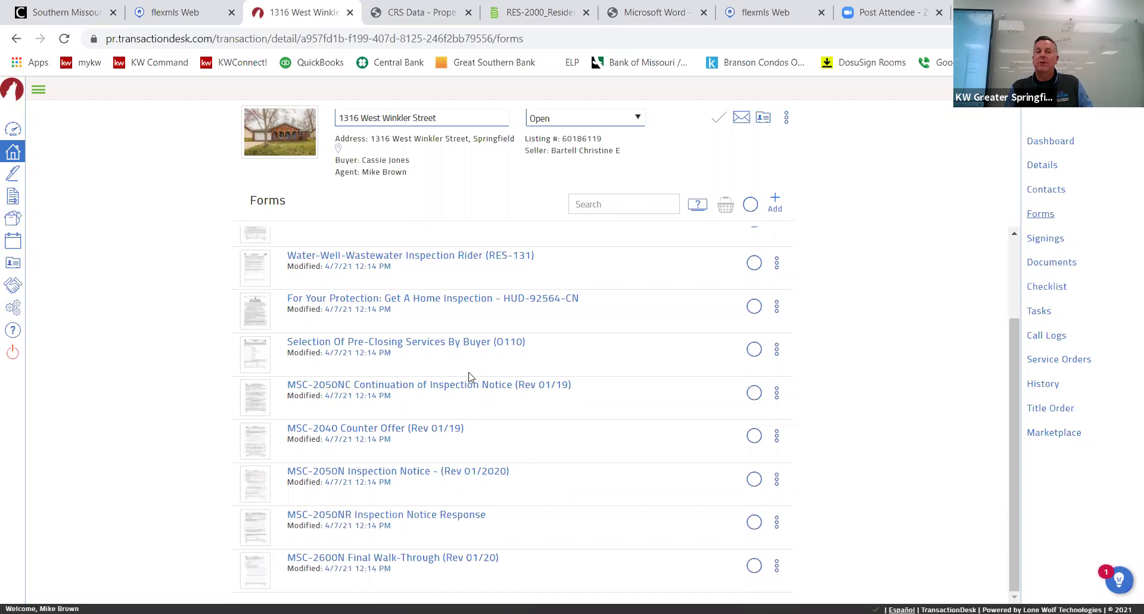
scroll(475, 408, "up", 3)
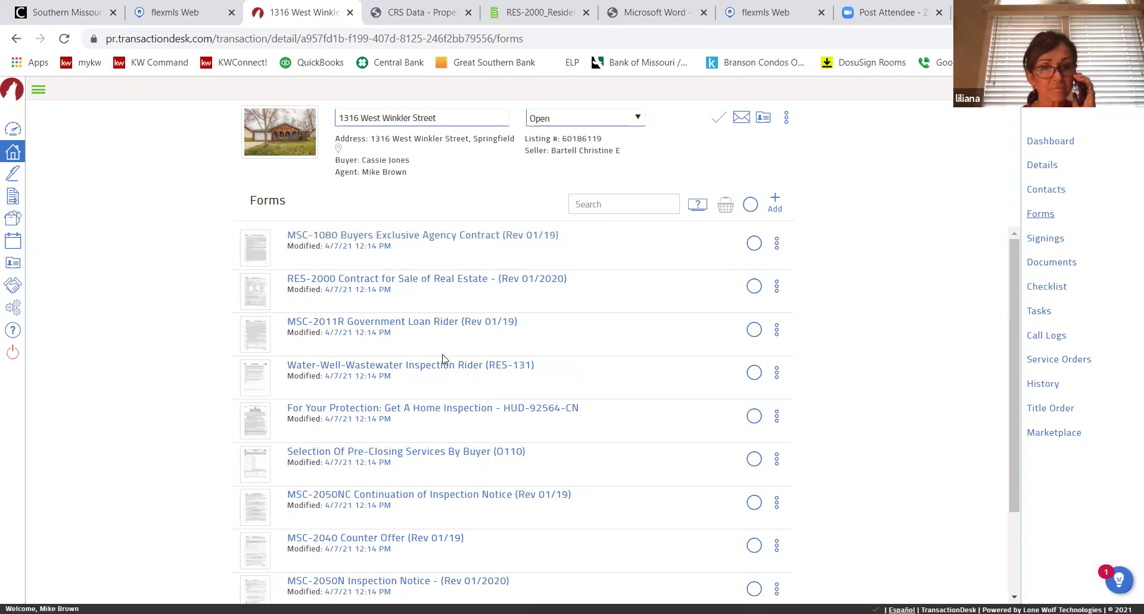
left_click(441, 240)
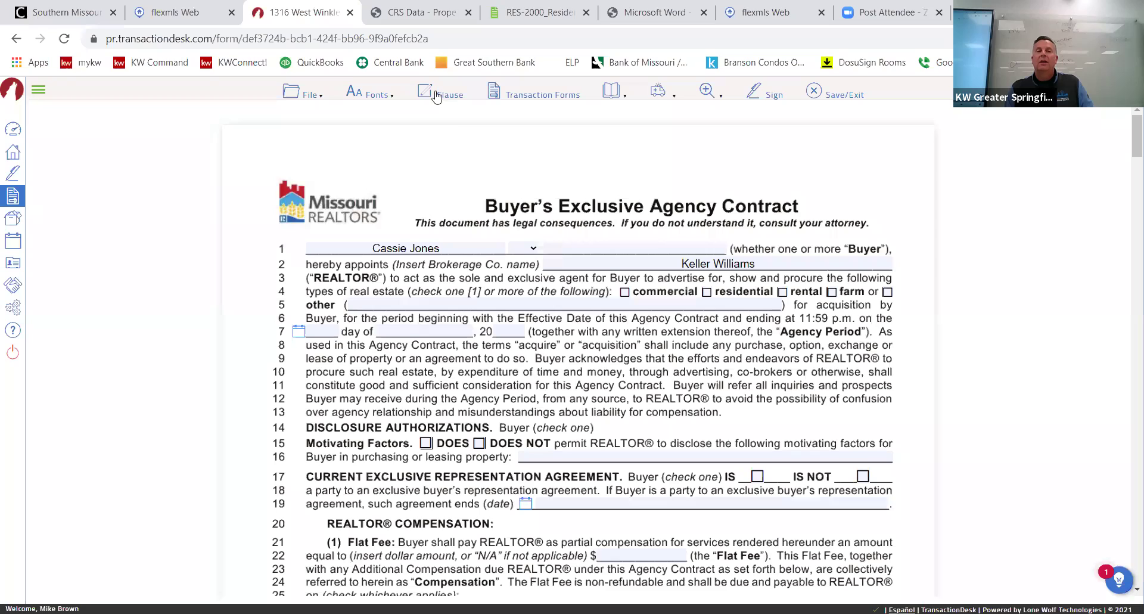
Change the form's fill-in font color to blue and review the contract.
left_click(375, 92)
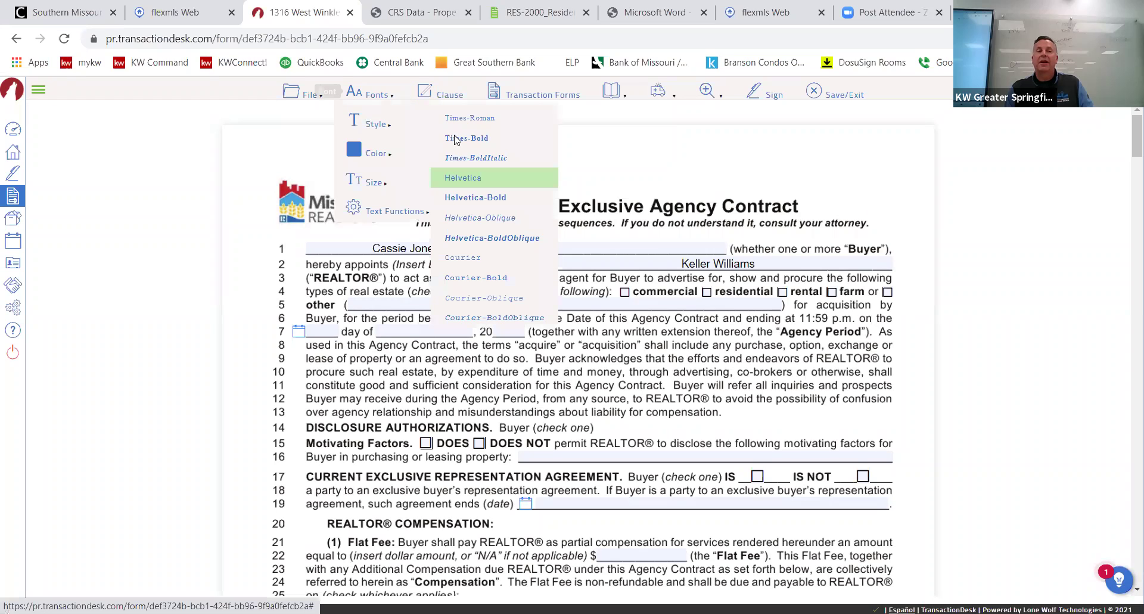
mouse_move(372, 154)
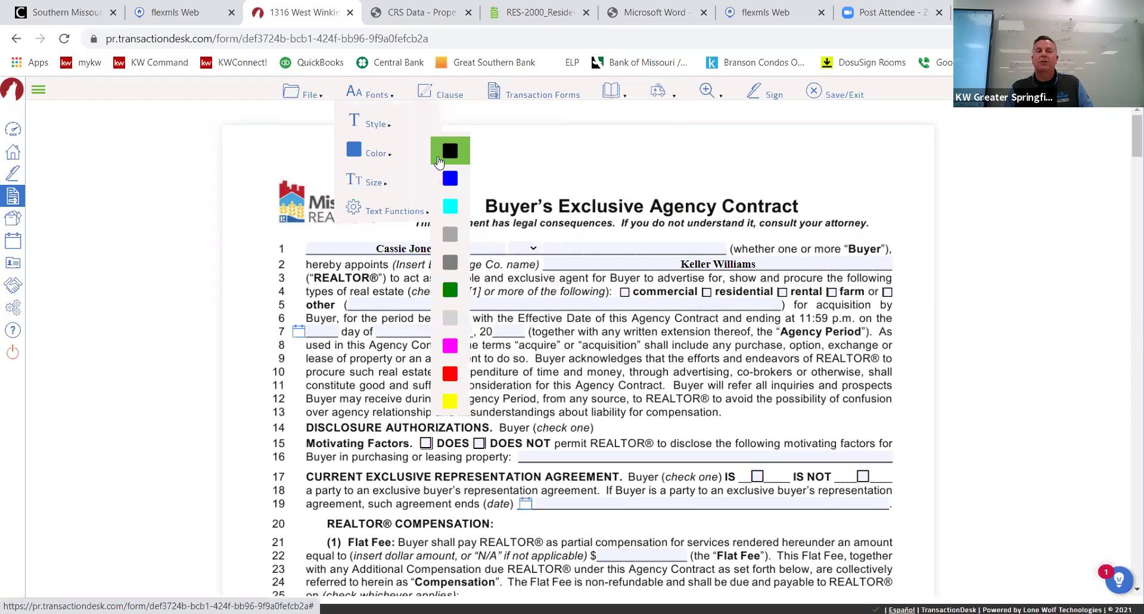
left_click(450, 178)
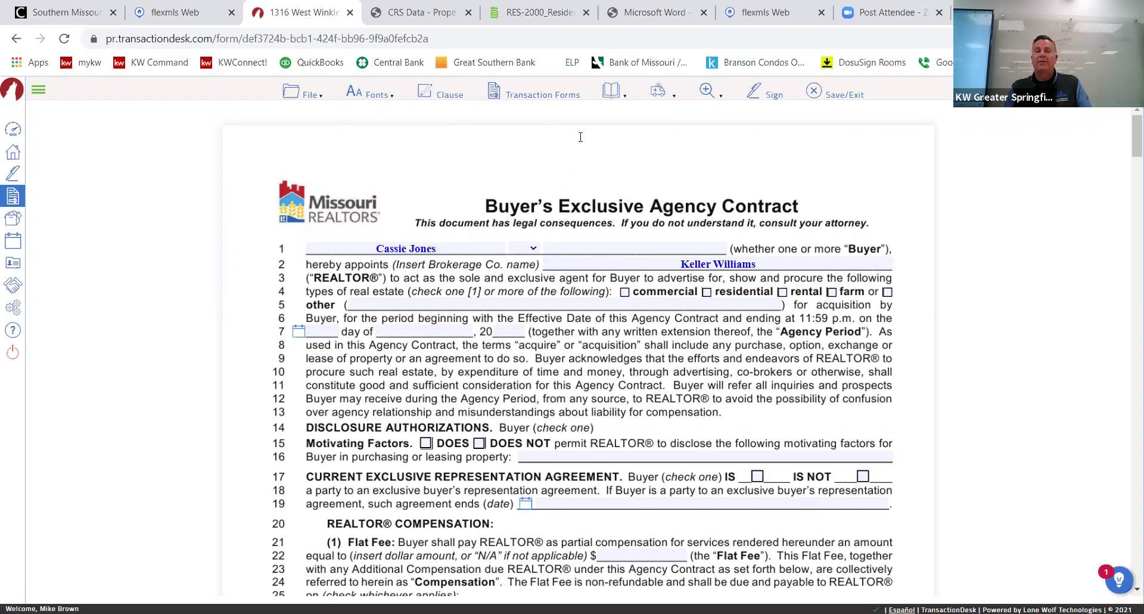
scroll(581, 137, "down", 3)
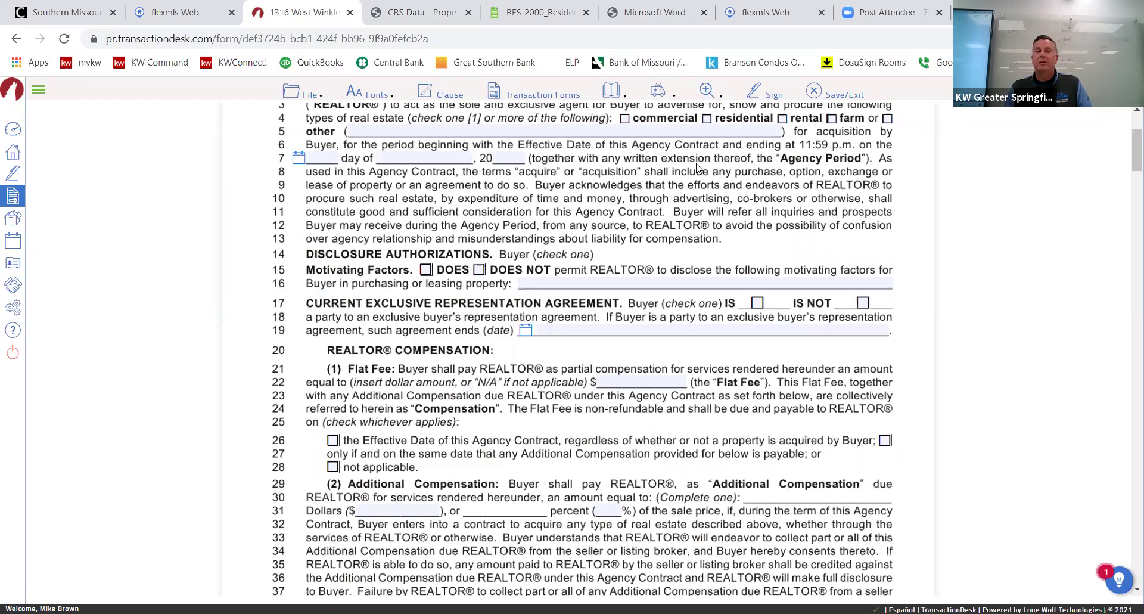
scroll(640, 241, "up", 3)
scroll(633, 272, "down", 2)
scroll(535, 306, "up", 2)
scroll(534, 308, "down", 3)
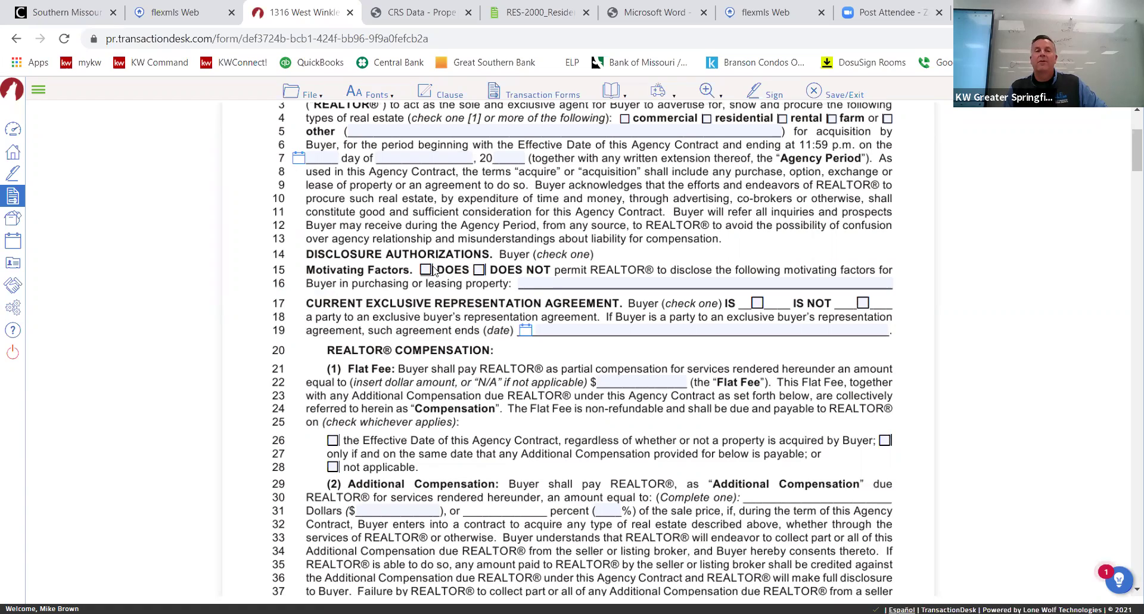
Enter 'wants to live in a house' as the buyer's motivating factor on line 16 and check IS NOT on line 17.
left_click(530, 281)
type("wa")
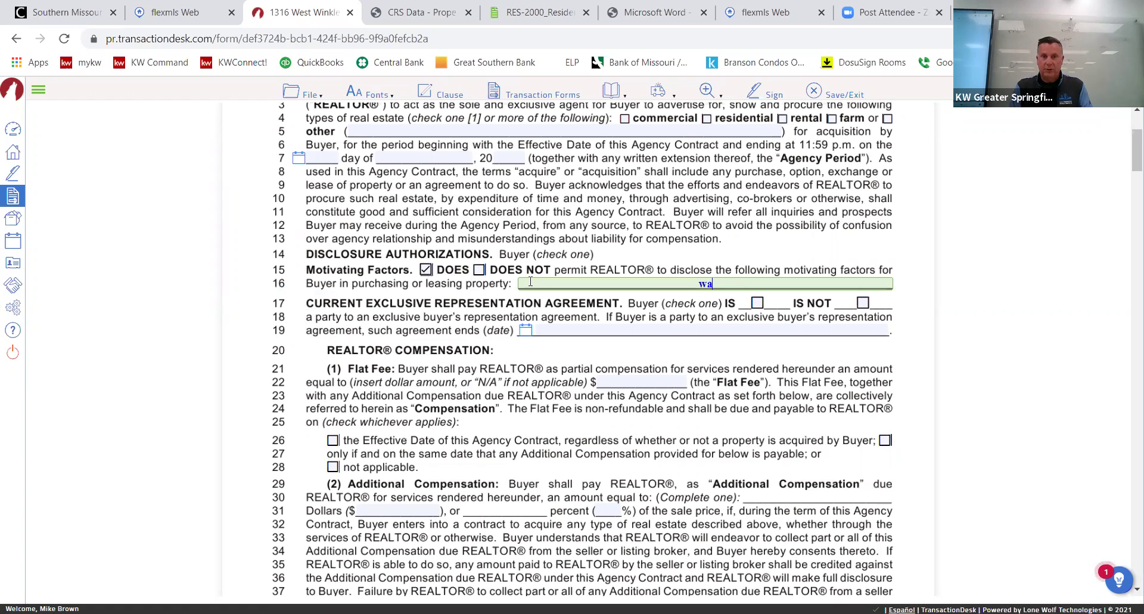
type("nts to live i")
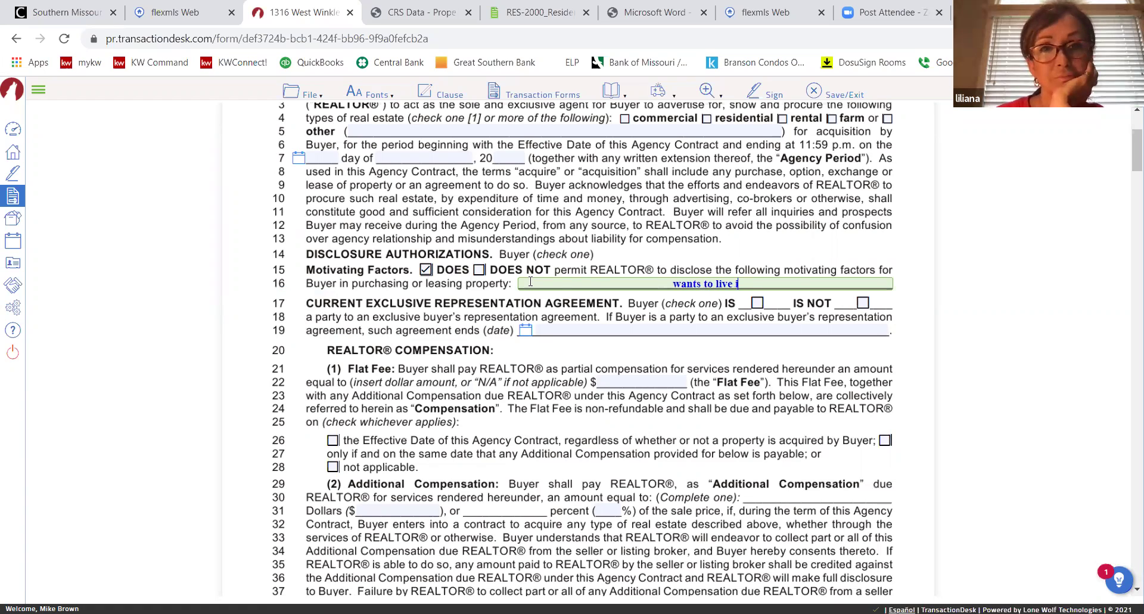
type("n a s")
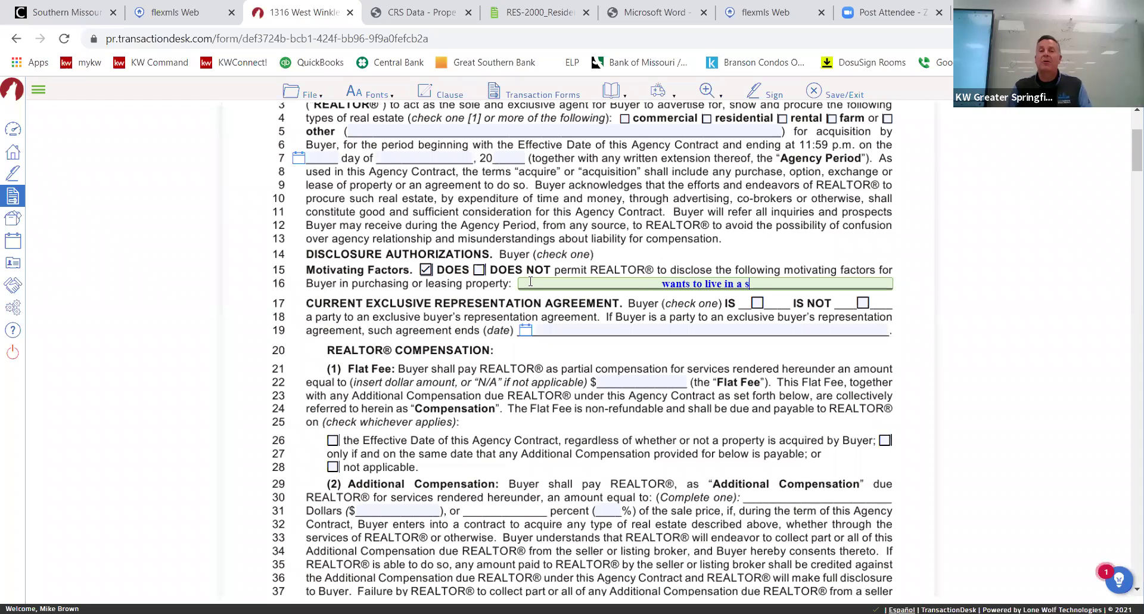
key("BackSpace")
type("haouse")
key("BackSpace")
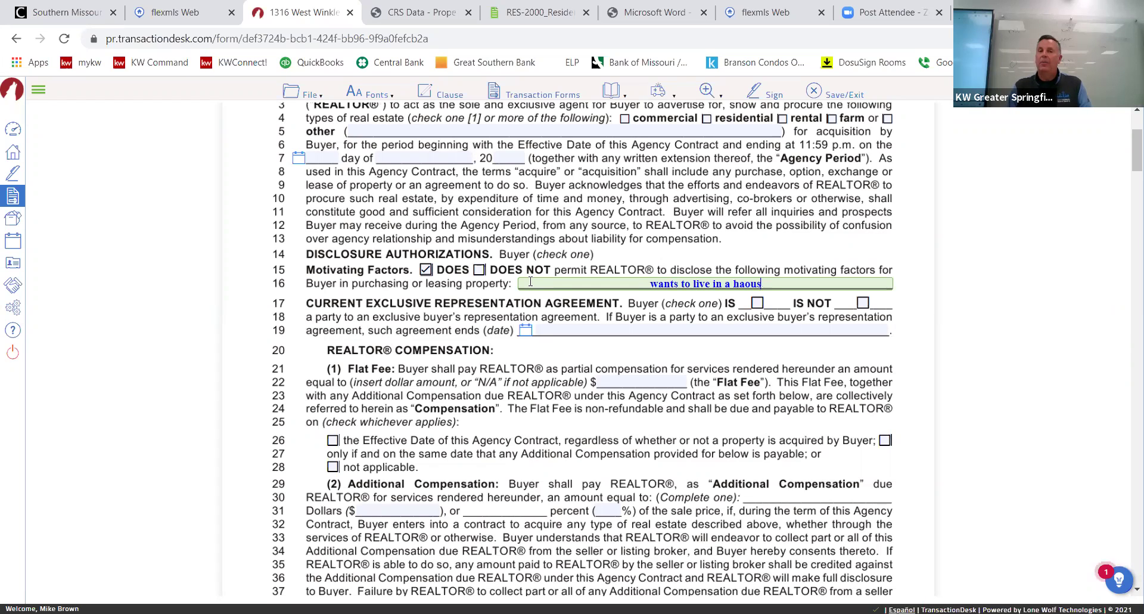
key("BackSpace")
key("BackSpace")
key("BackSpace")
key("BackSpace")
type("ouse")
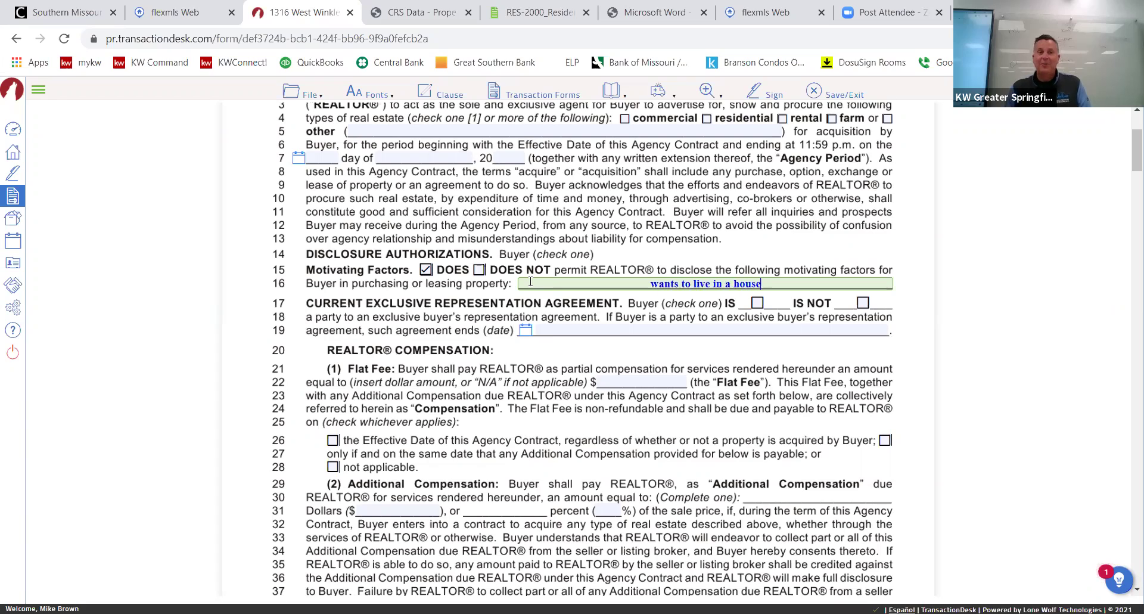
left_click(862, 303)
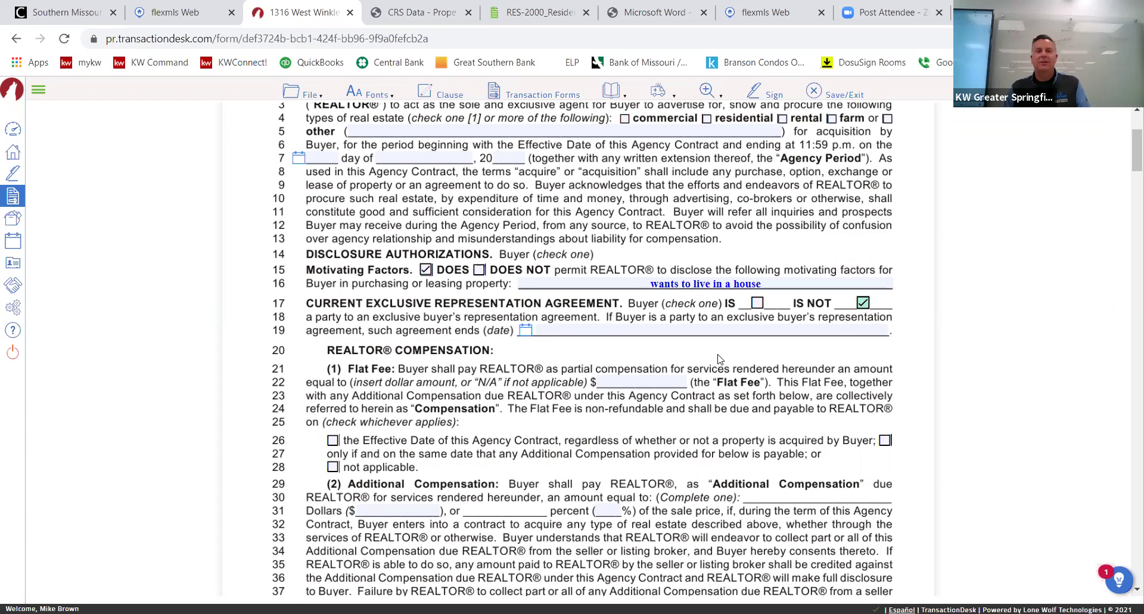
Set the flat fee to 12000 and tick 'not applicable' on line 28.
left_click(665, 378)
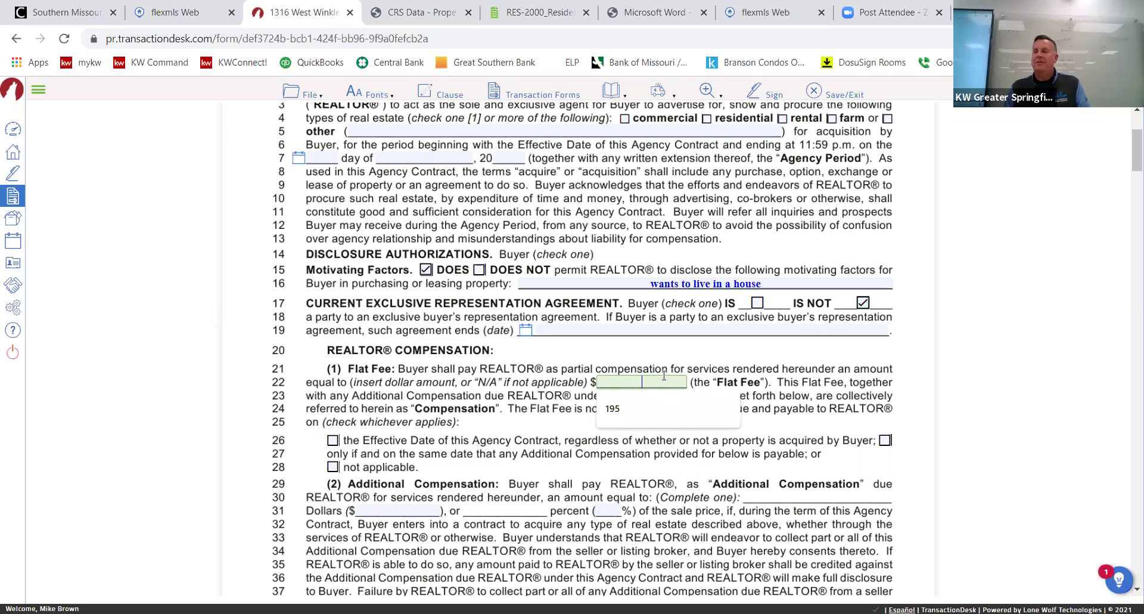
type("120000")
key("Tab")
left_click(643, 381)
key("BackSpace")
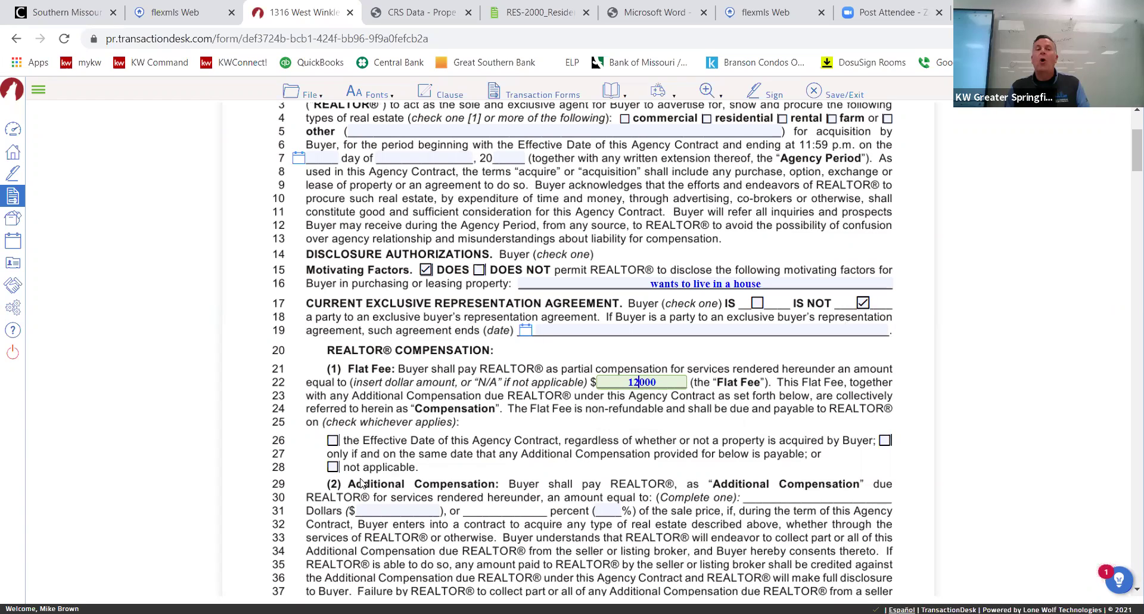
left_click(334, 469)
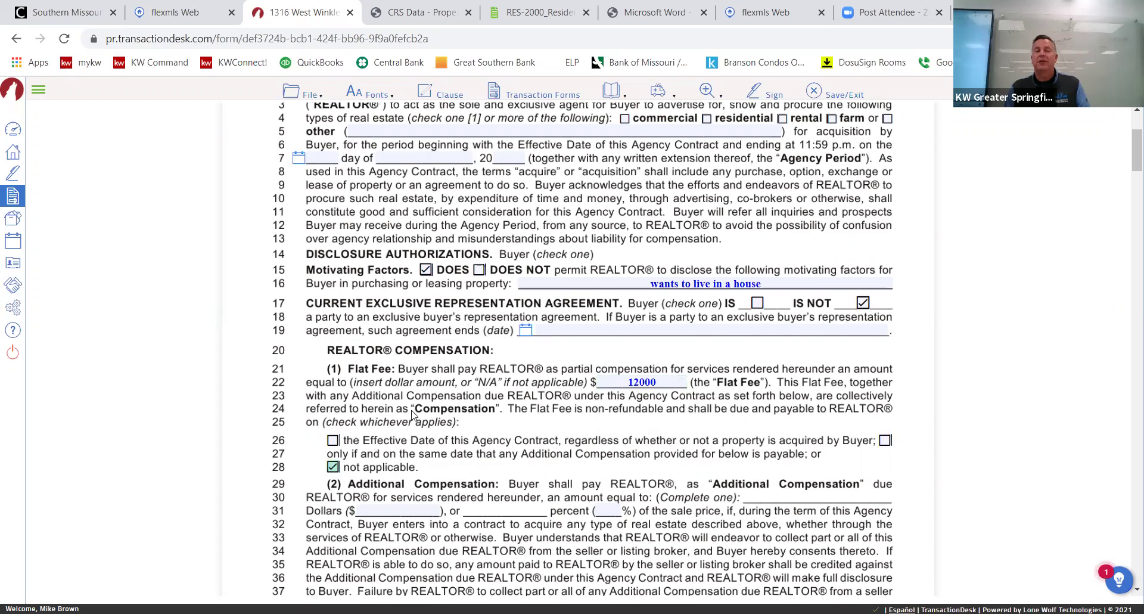
Check the agency contract's Keller Williams signature block with agent and buyer details, then open File.
scroll(411, 414, "down", 3)
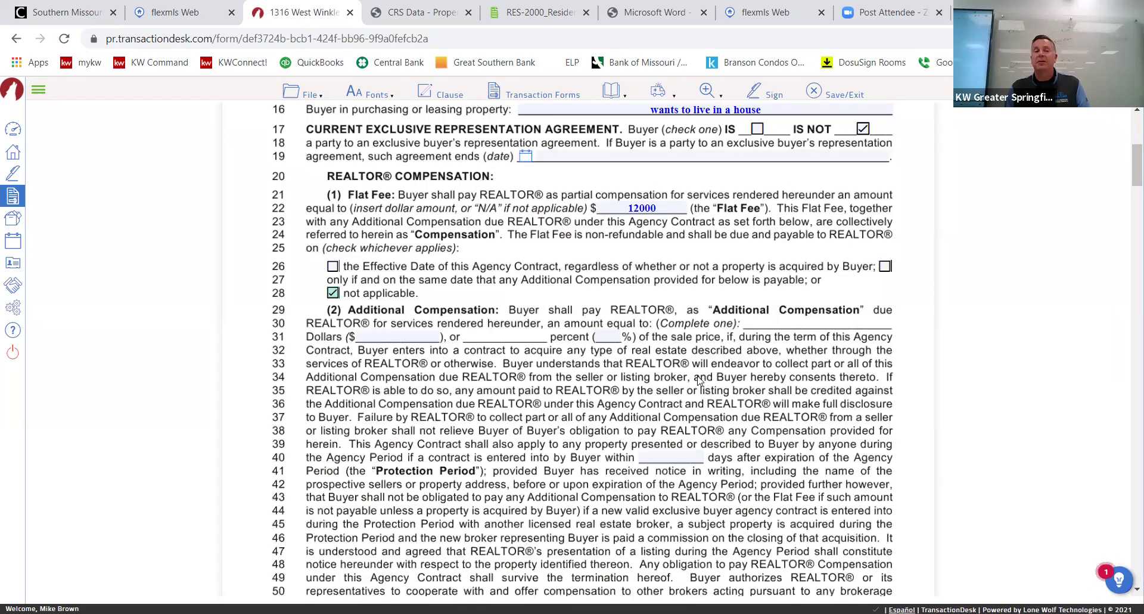
scroll(699, 380, "down", 2)
scroll(694, 381, "down", 20)
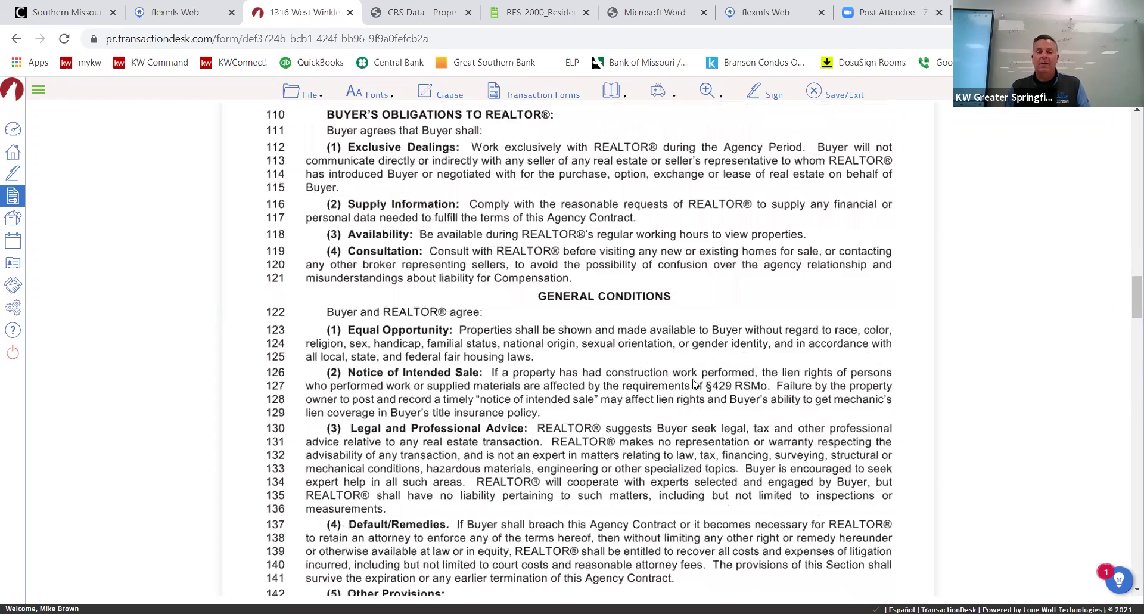
scroll(694, 385, "down", 18)
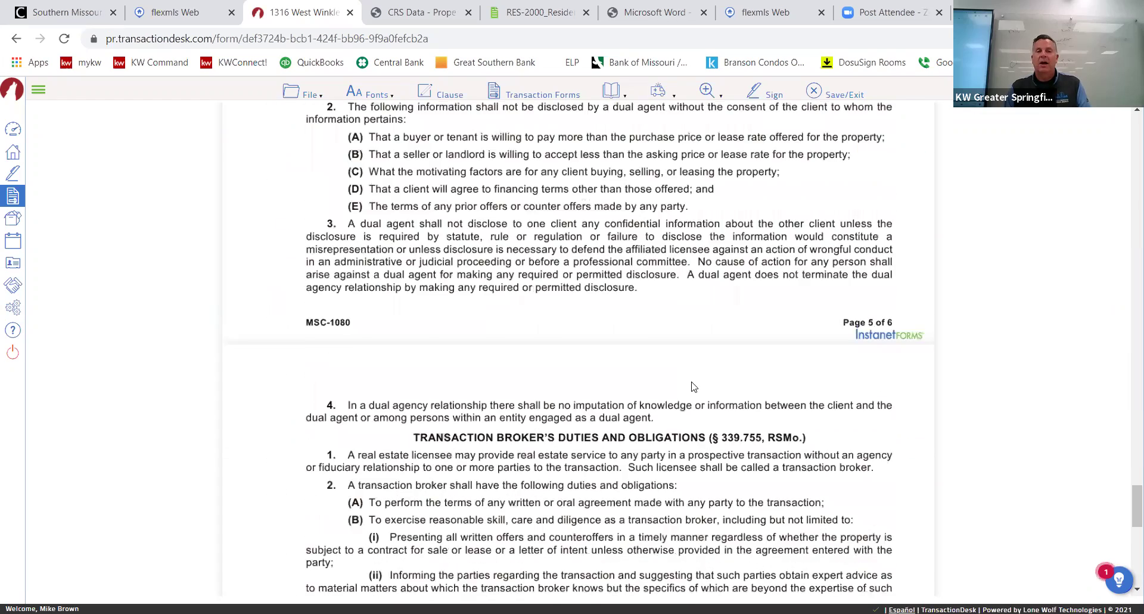
scroll(691, 385, "down", 4)
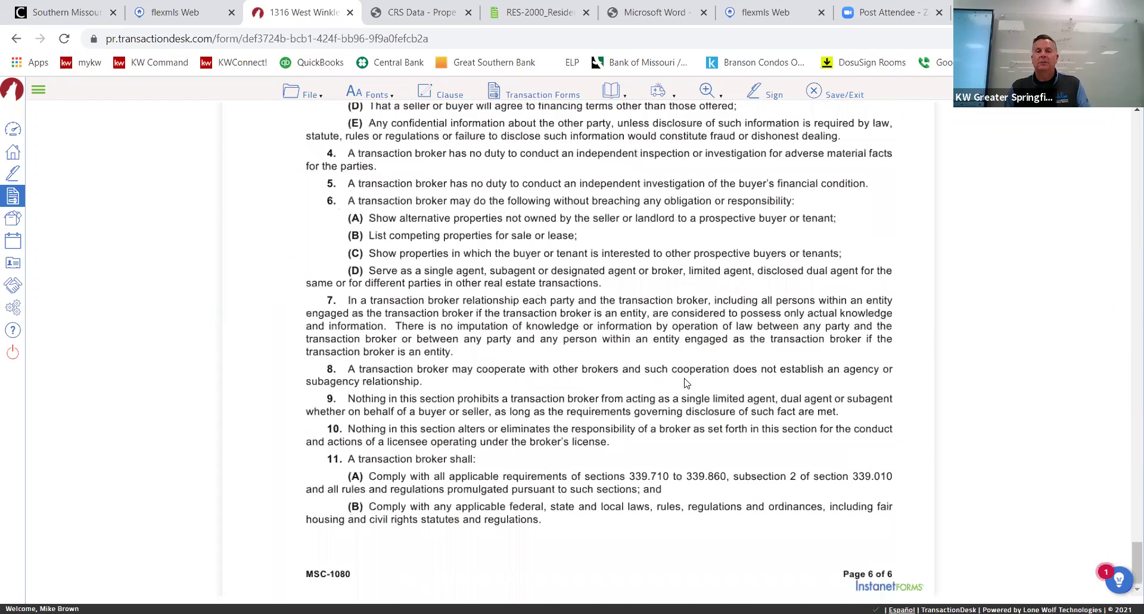
scroll(687, 384, "up", 20)
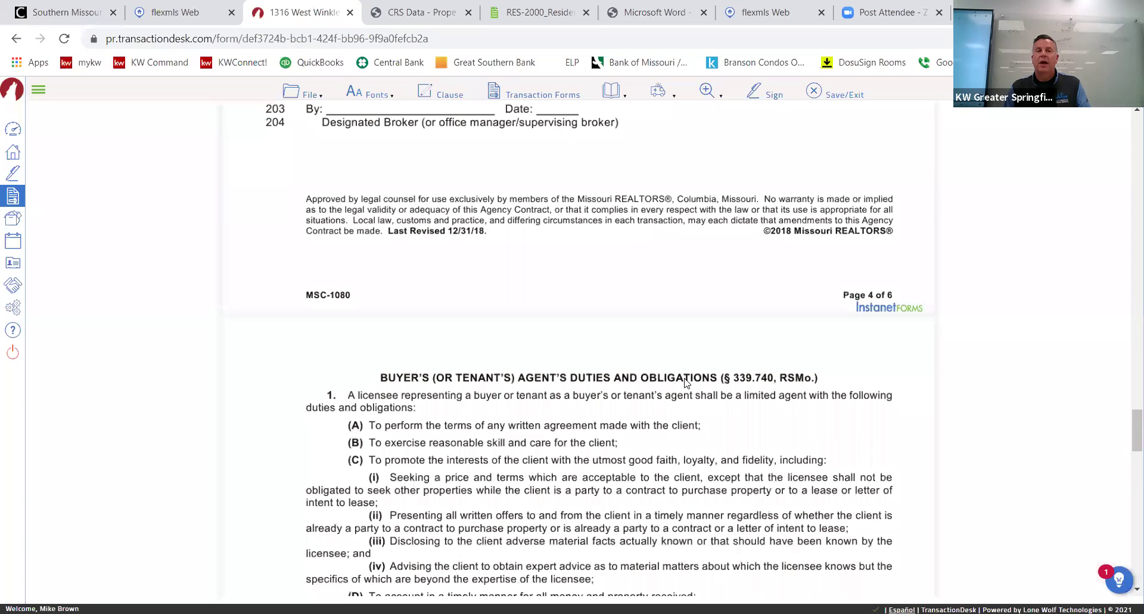
scroll(575, 353, "up", 15)
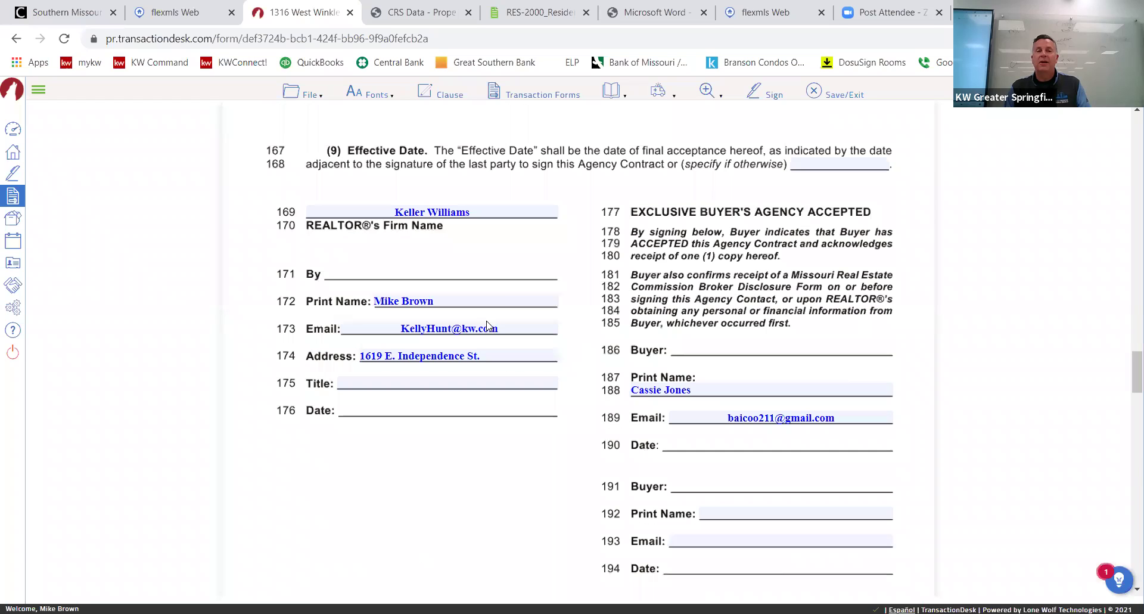
scroll(771, 393, "down", 1)
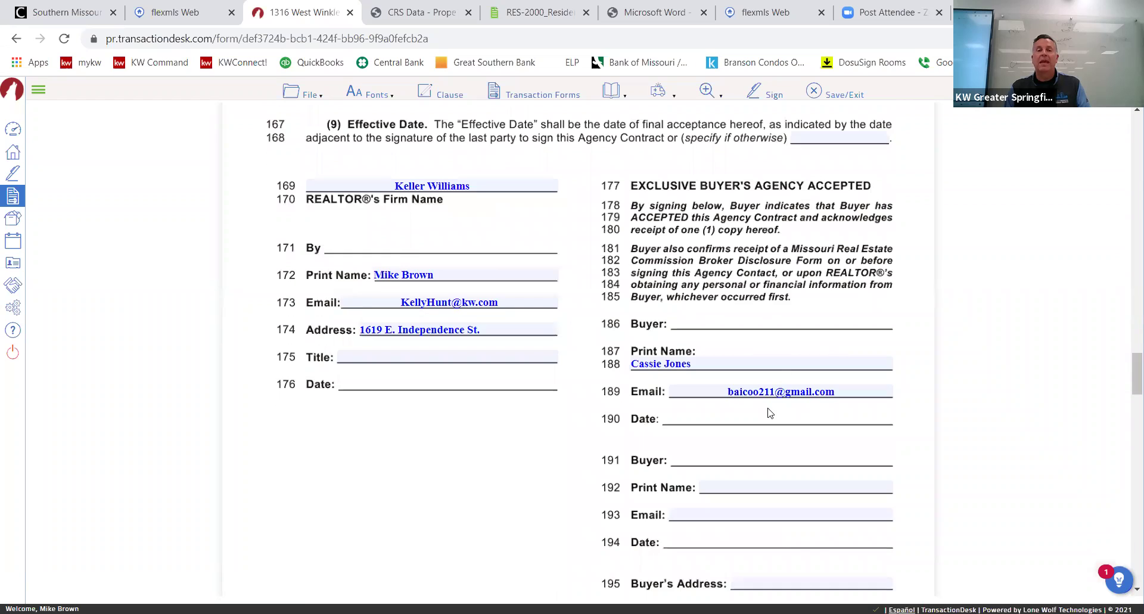
scroll(596, 390, "down", 3)
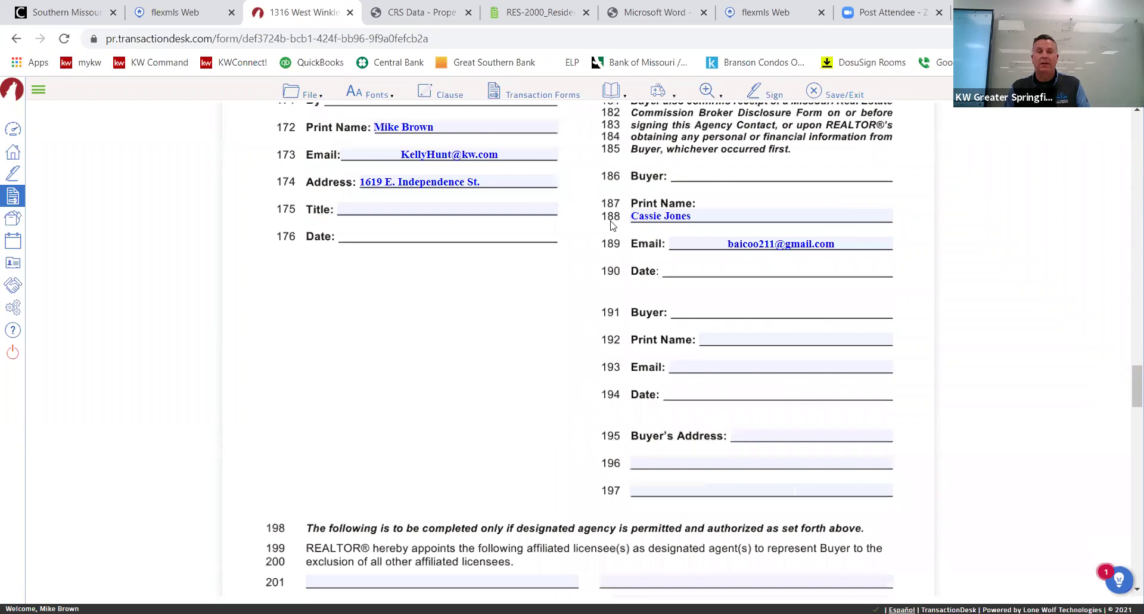
scroll(611, 223, "up", 7)
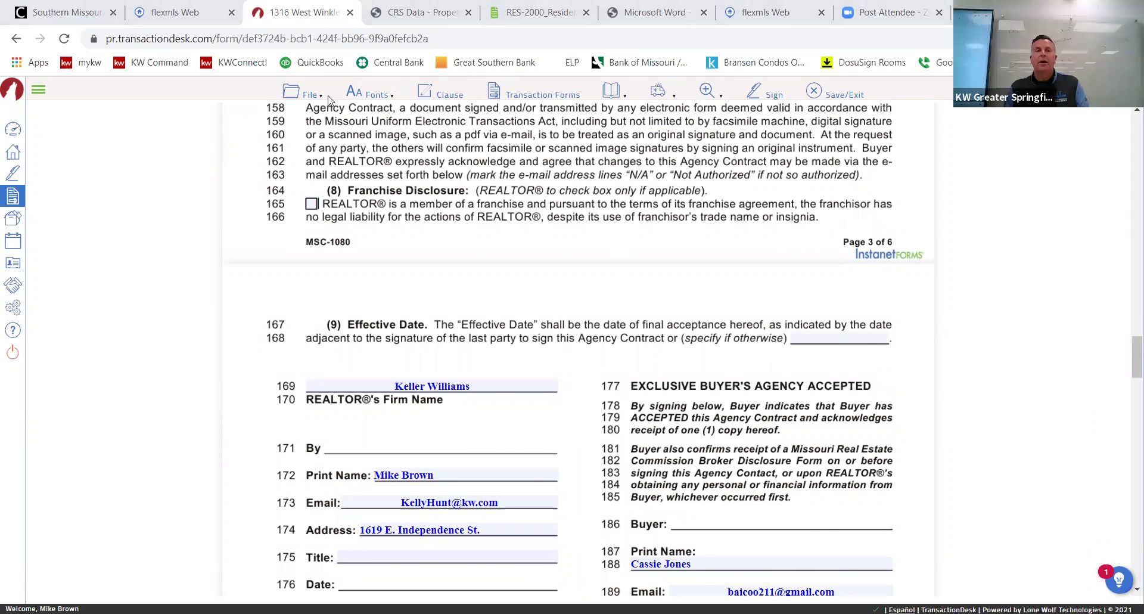
left_click(309, 93)
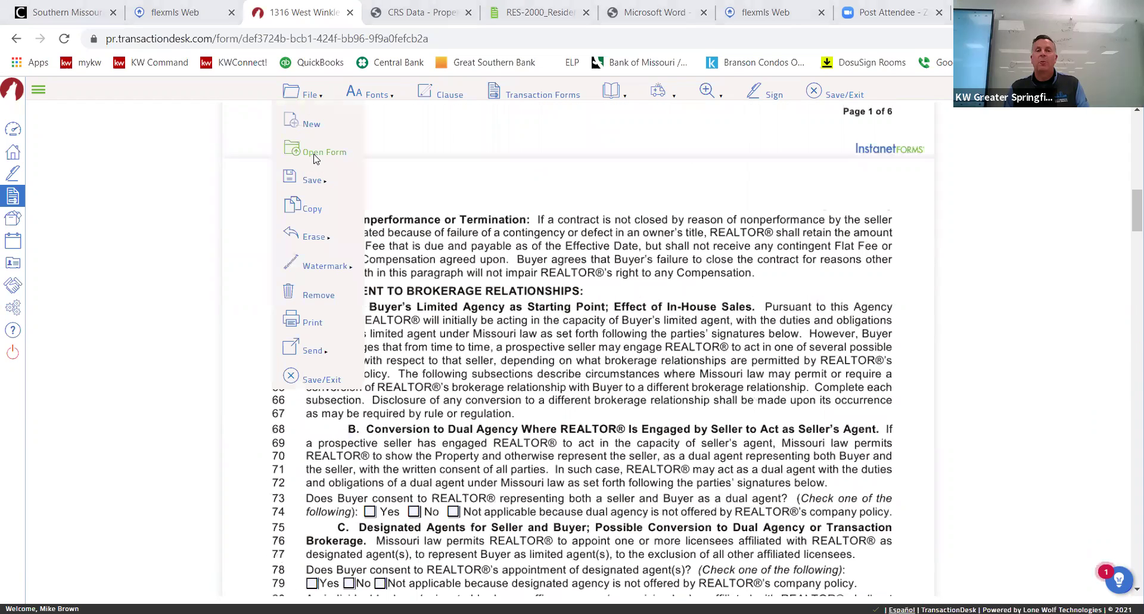
Copy the transaction into a new Residential Sale Contract and set the filled-in font color to blue.
left_click(332, 213)
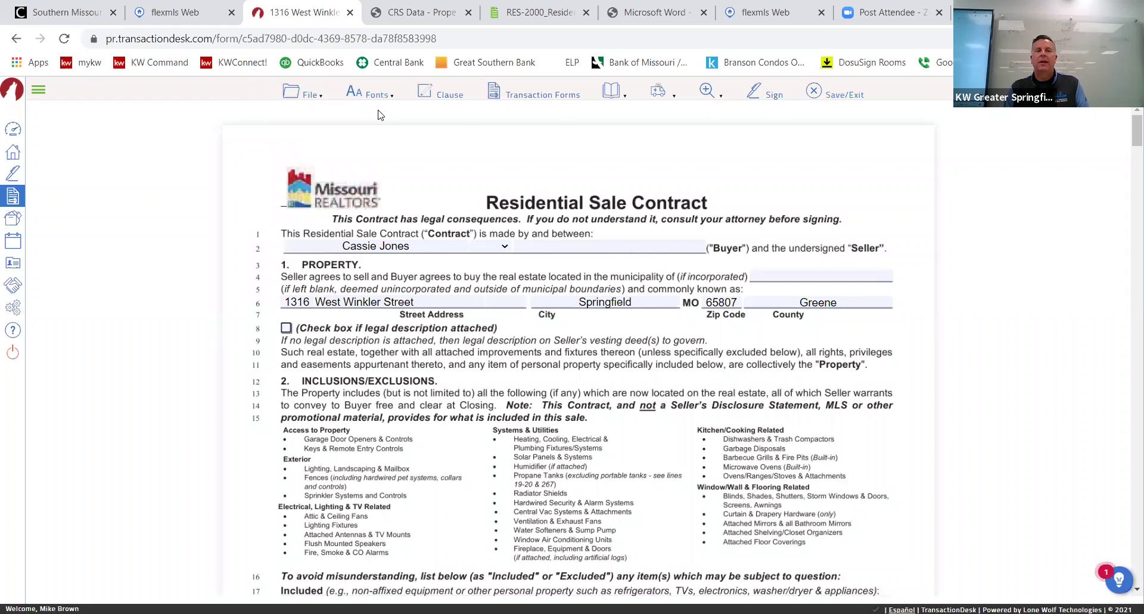
mouse_move(370, 93)
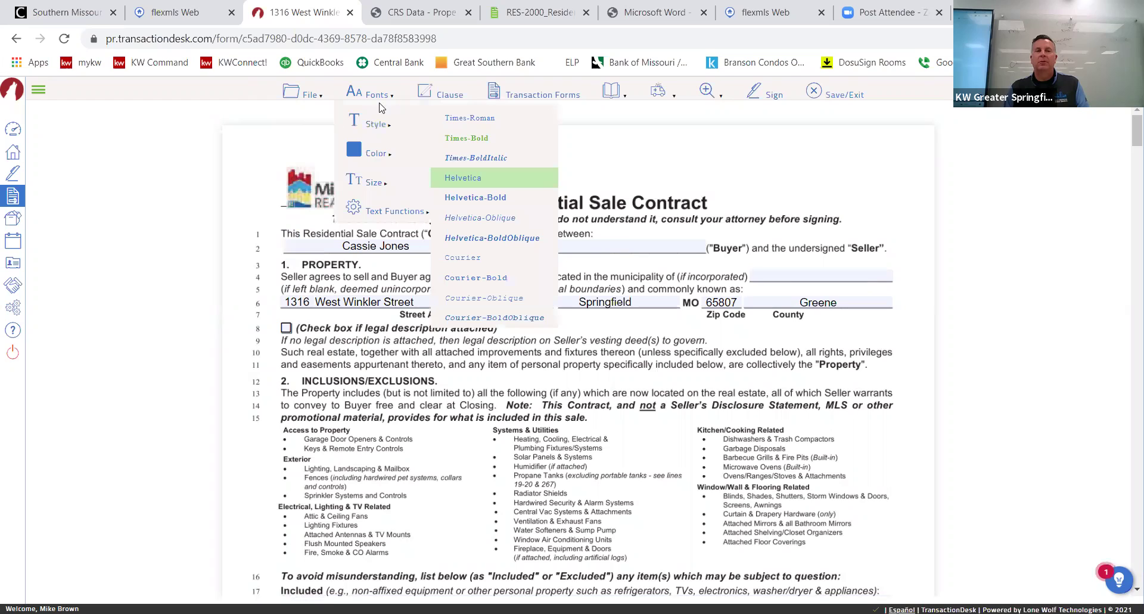
mouse_move(414, 156)
left_click(461, 179)
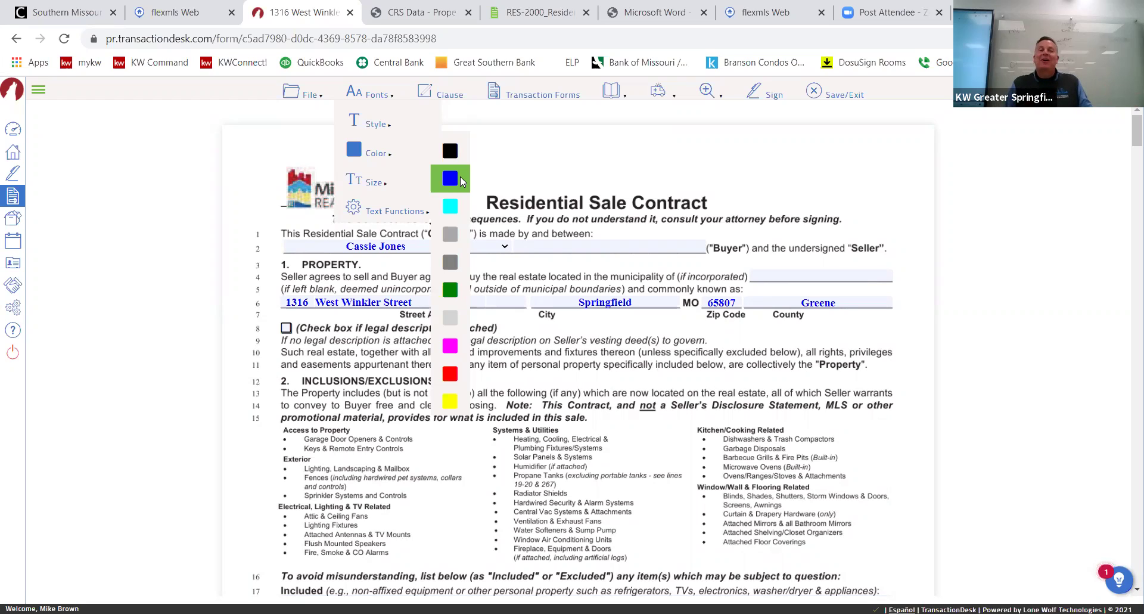
scroll(616, 281, "down", 1)
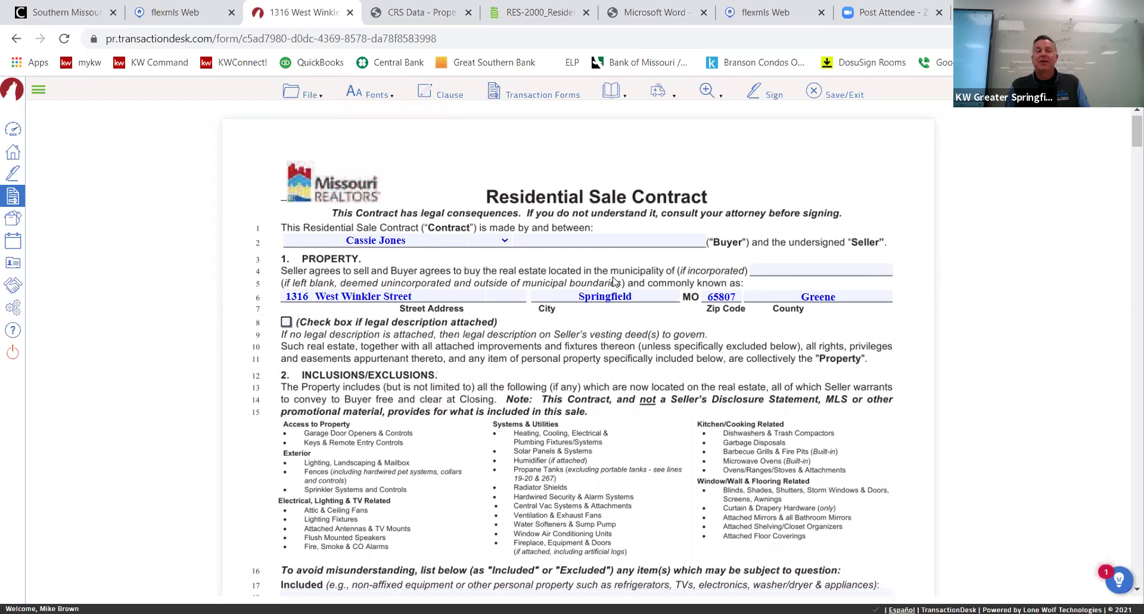
scroll(408, 277, "down", 5)
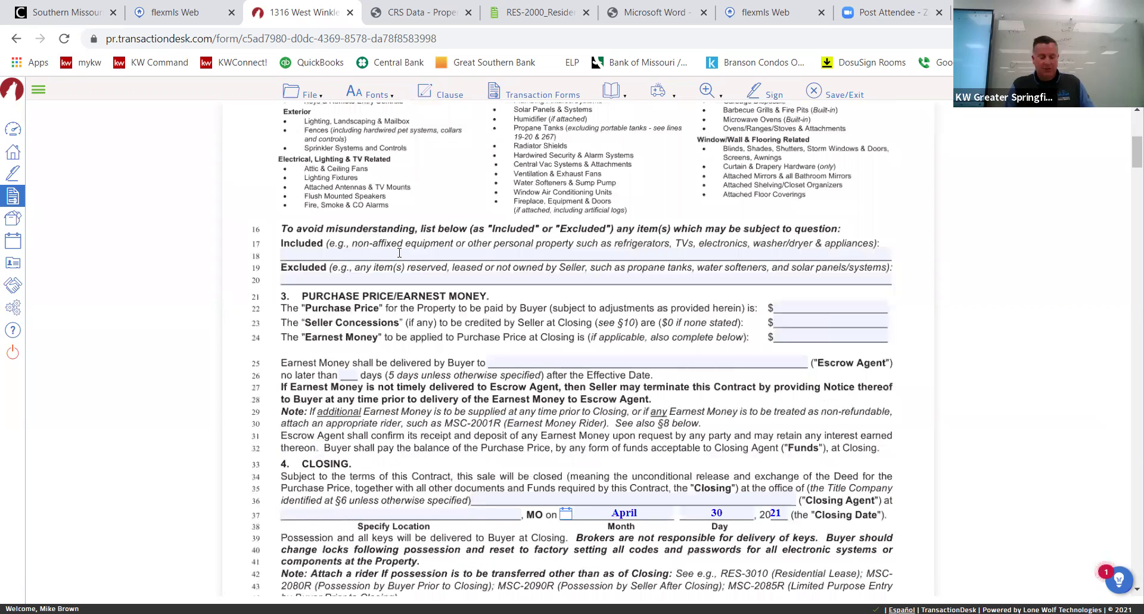
Replace the inserted furnishings clause on line 18 with 'fridge in the kitchen to stay'.
left_click(400, 252)
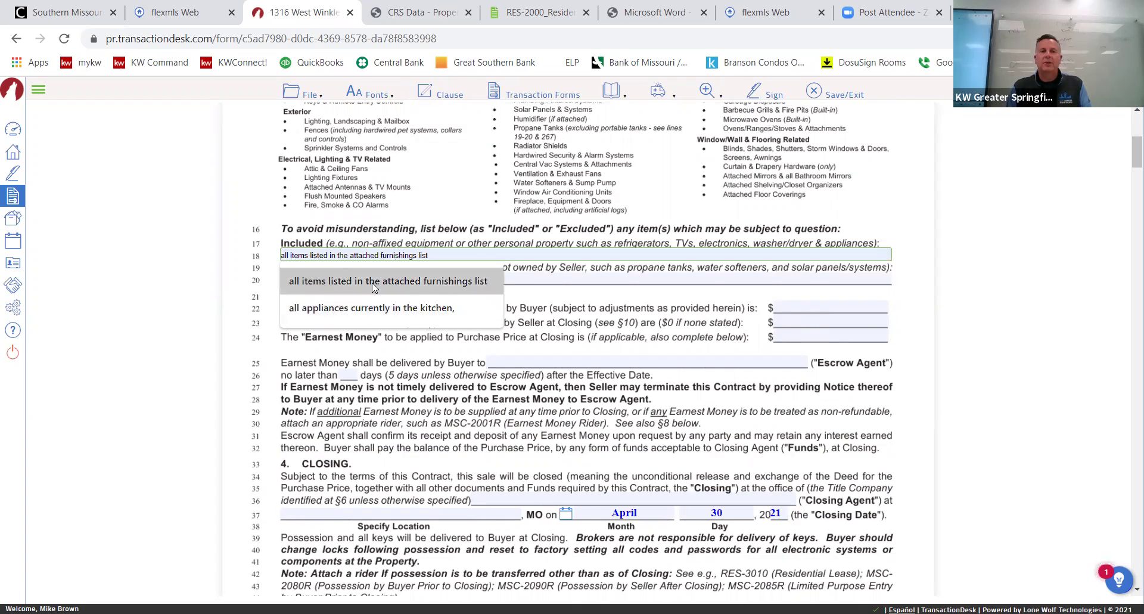
left_click(374, 282)
left_click_drag(500, 255, 269, 261)
type("r")
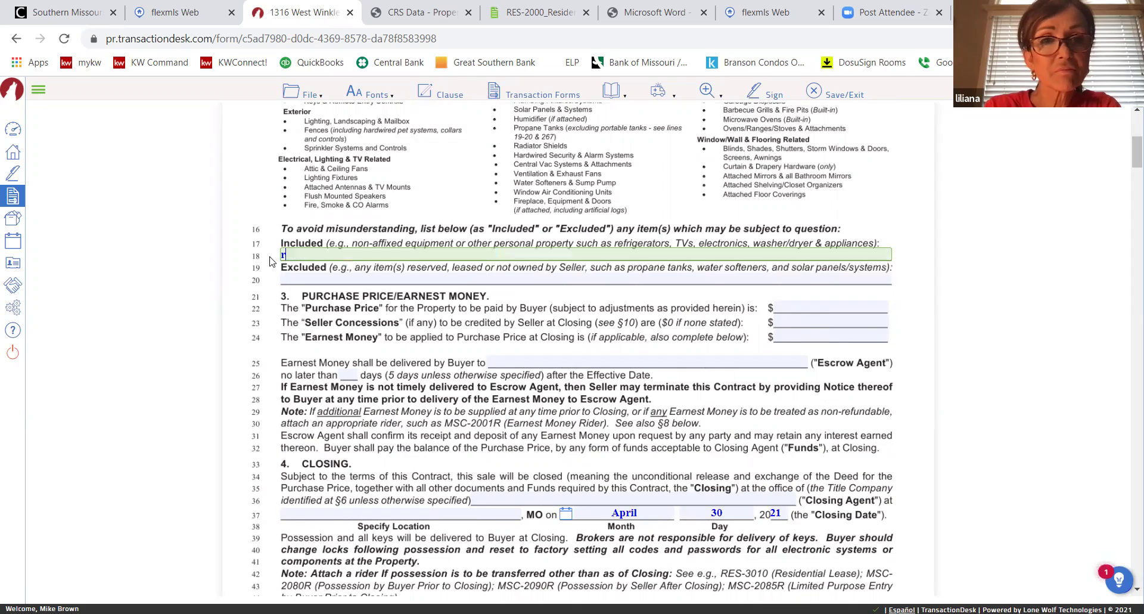
type("fridge in")
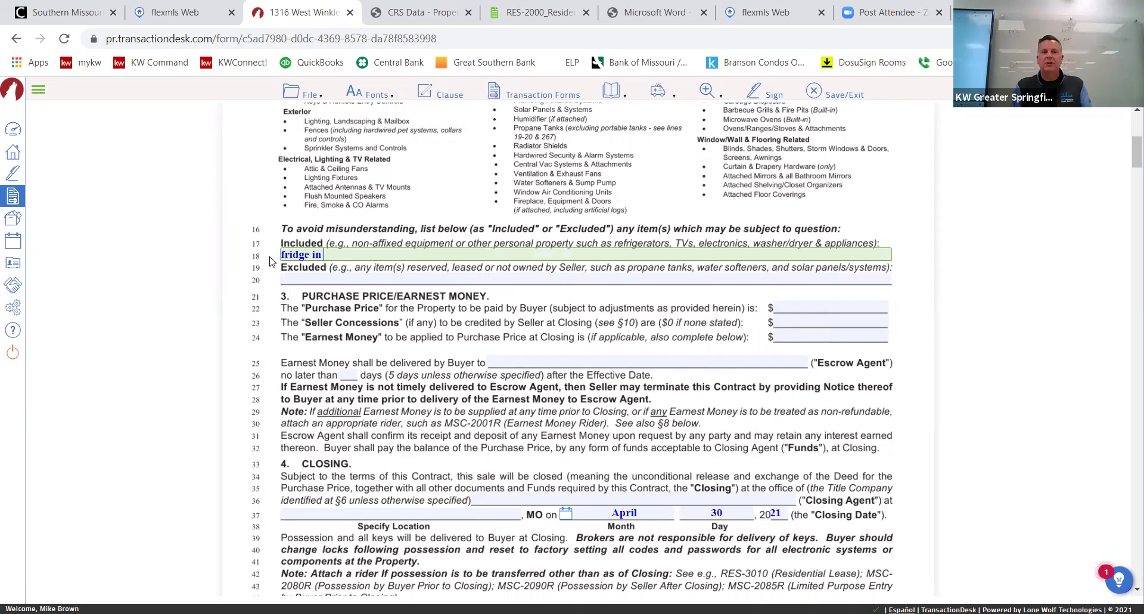
type(" the kitchen ")
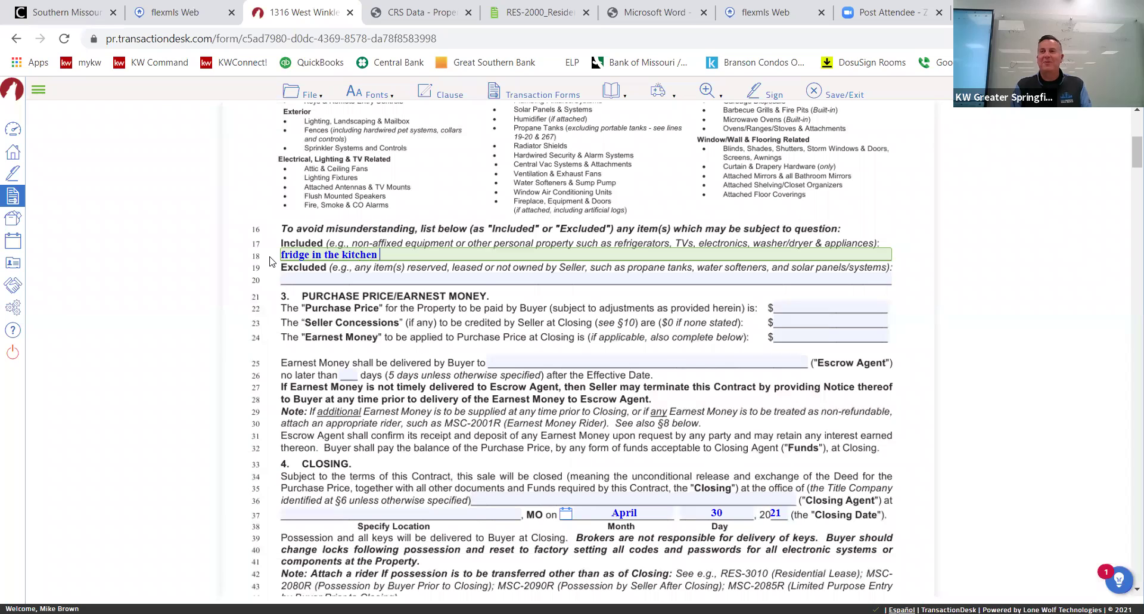
type("tosta")
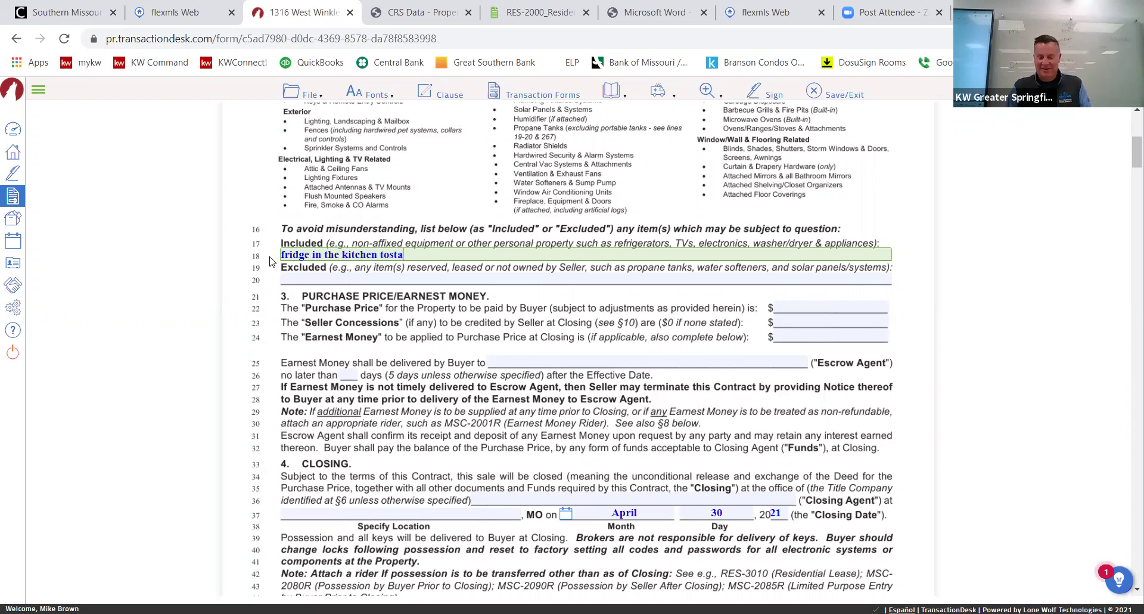
key("BackSpace")
key("BackSpace")
key("BackSpace")
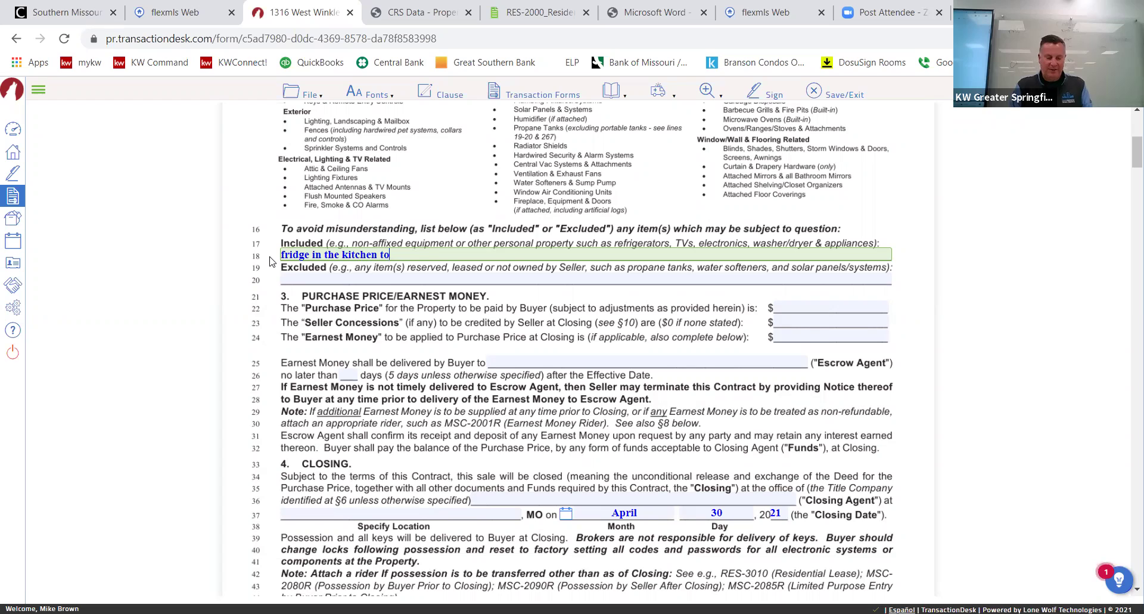
type("stay")
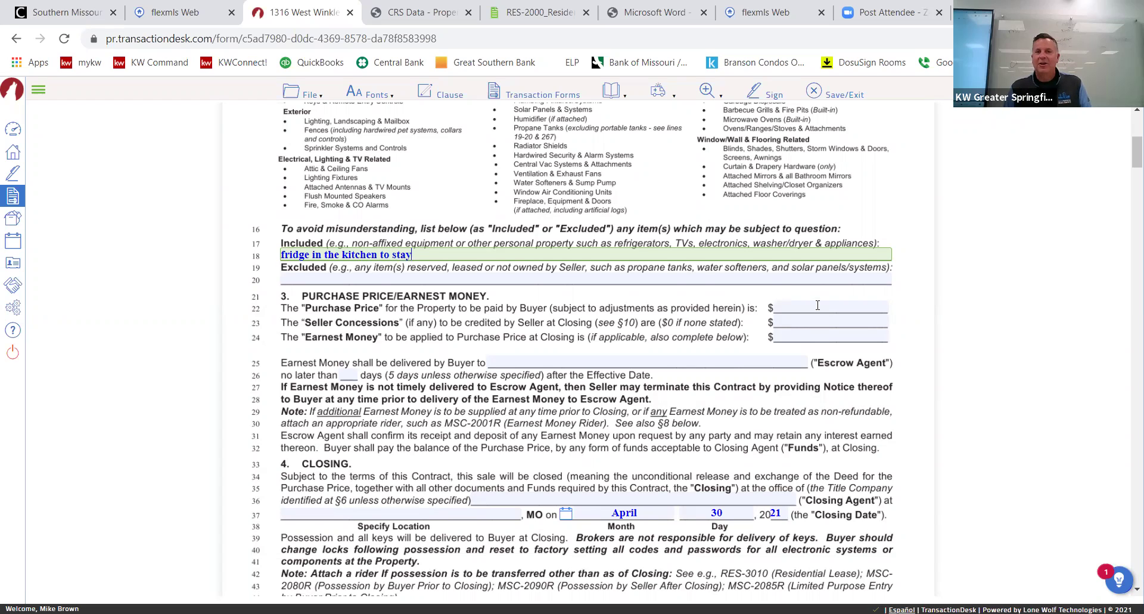
Enter a 20,000 purchase price, 7,500 seller concessions and 5,000 earnest money.
left_click(818, 306)
type("20,000")
left_click(875, 321)
type("75000")
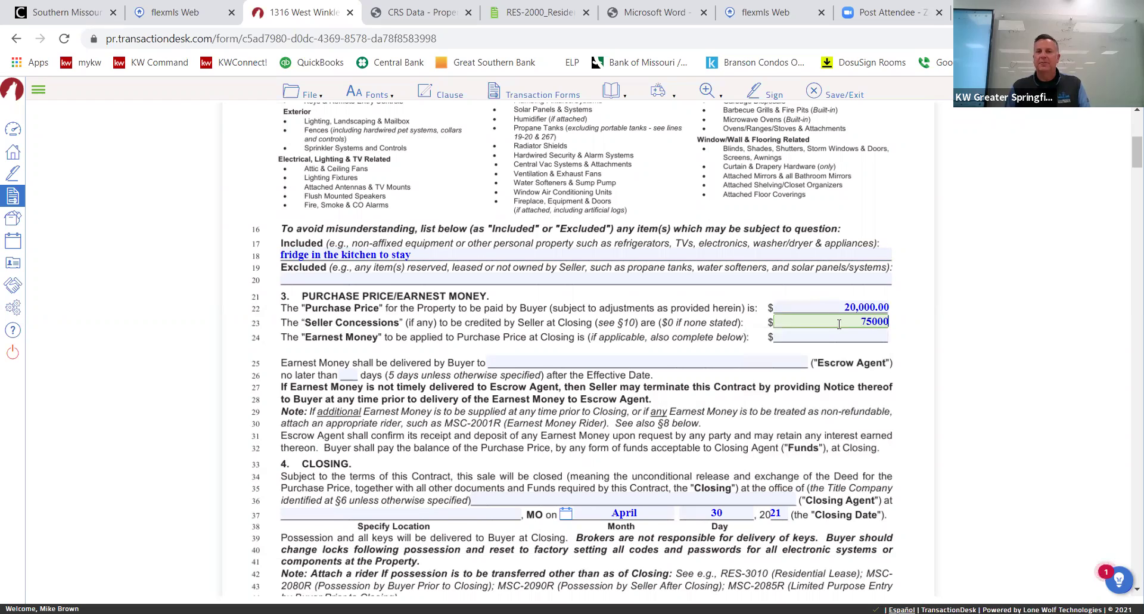
left_click(860, 336)
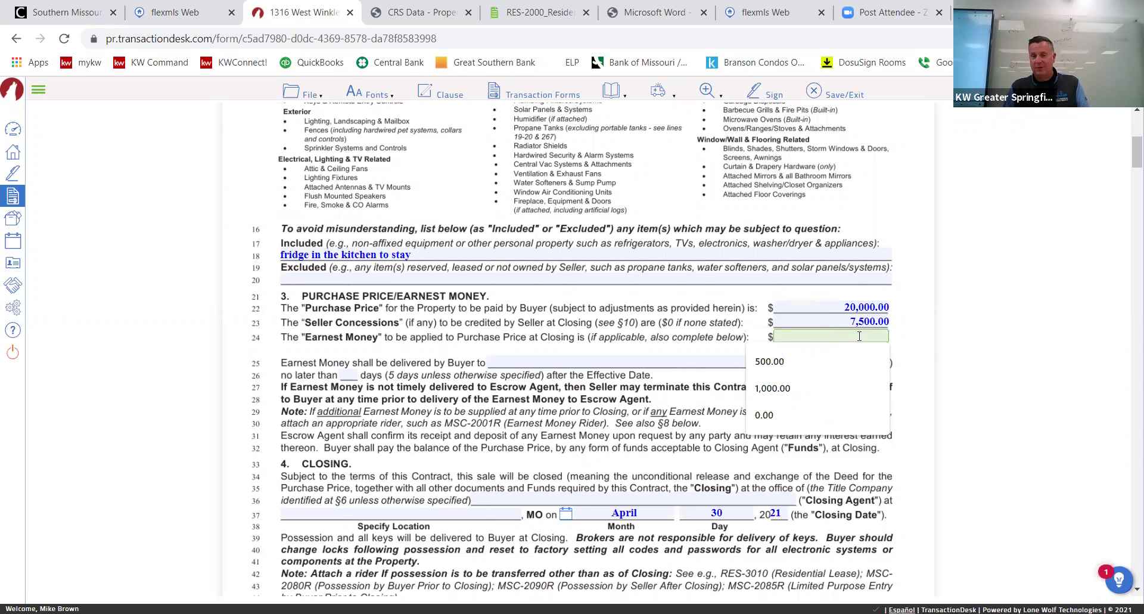
type("5000")
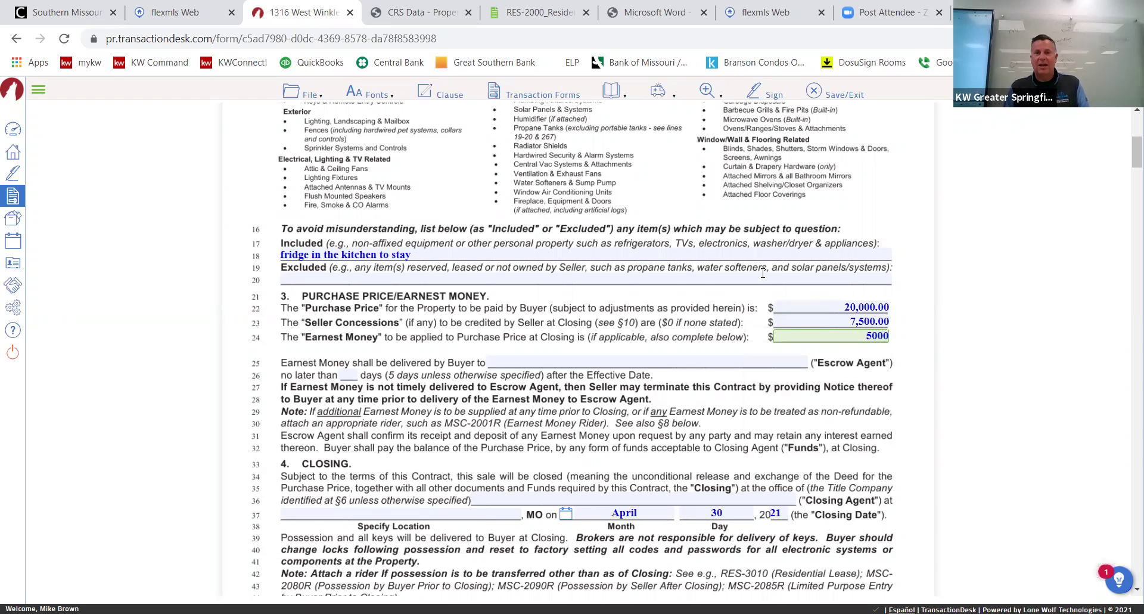
Make Choice Title and Escrow both the escrow agent and the closing agent.
left_click(620, 360)
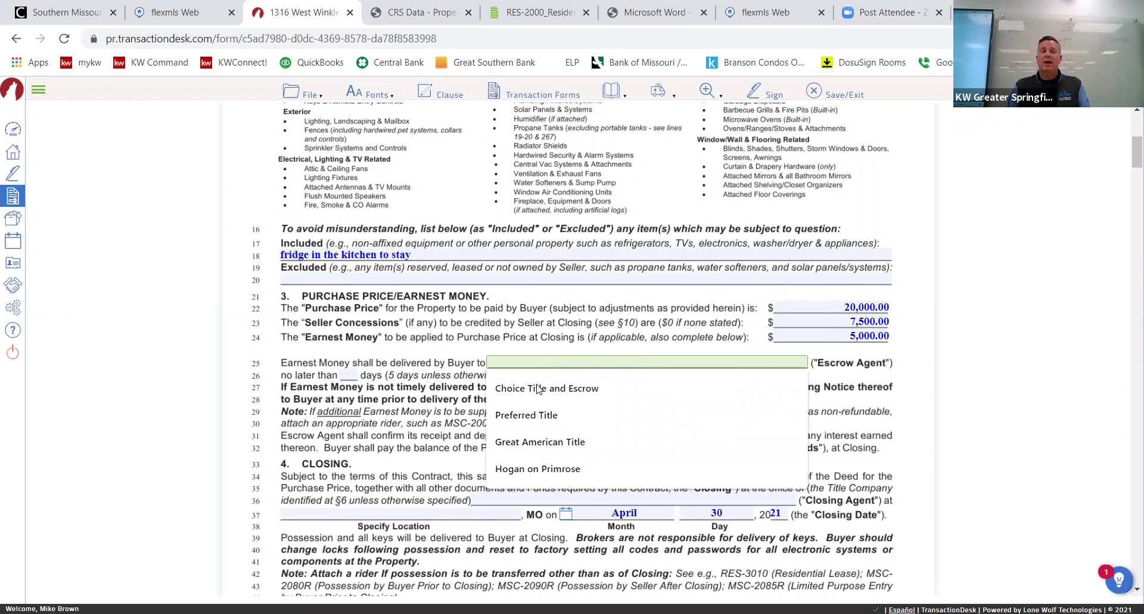
left_click(565, 390)
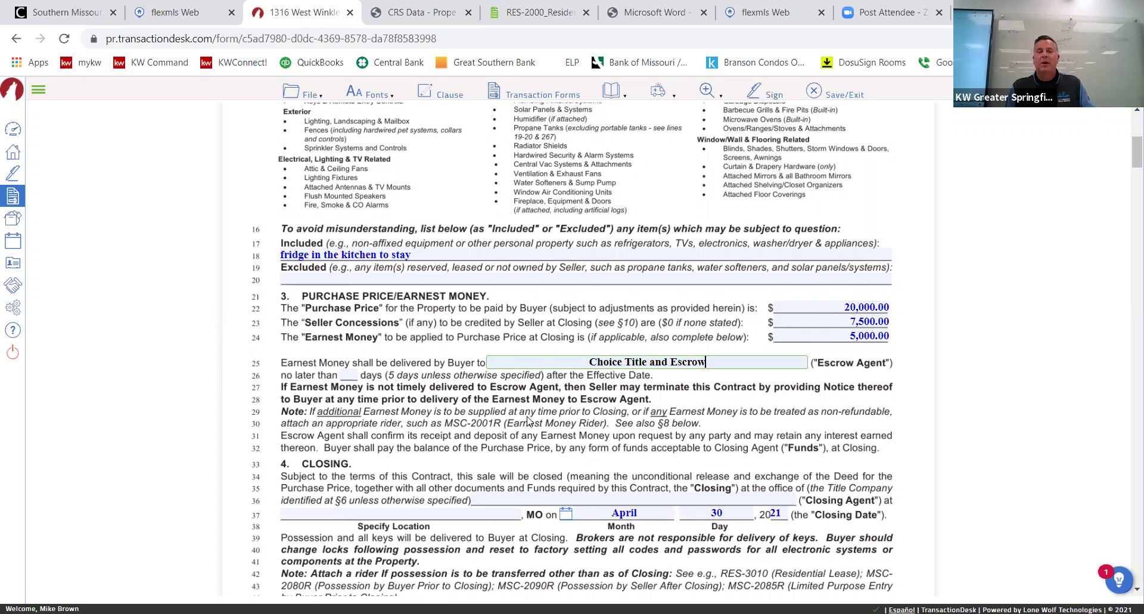
scroll(568, 328, "down", 2)
scroll(568, 328, "down", 2)
left_click(568, 328)
left_click(549, 353)
Set the closing location to Springfield and enter OOB before April in the closing month.
left_click(400, 340)
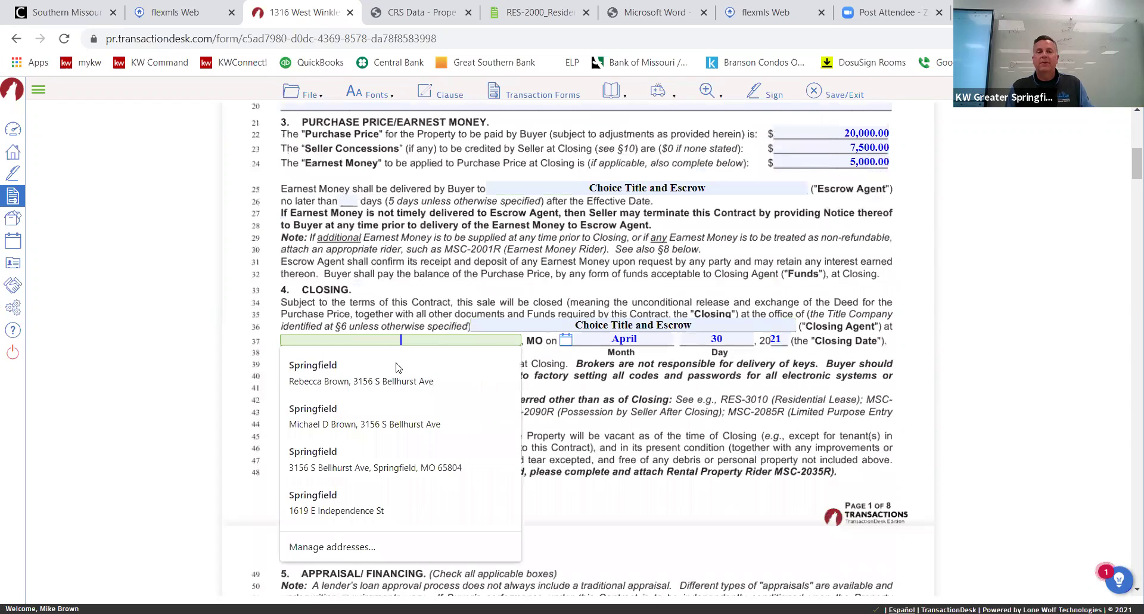
left_click(343, 372)
left_click(610, 339)
type("OOB")
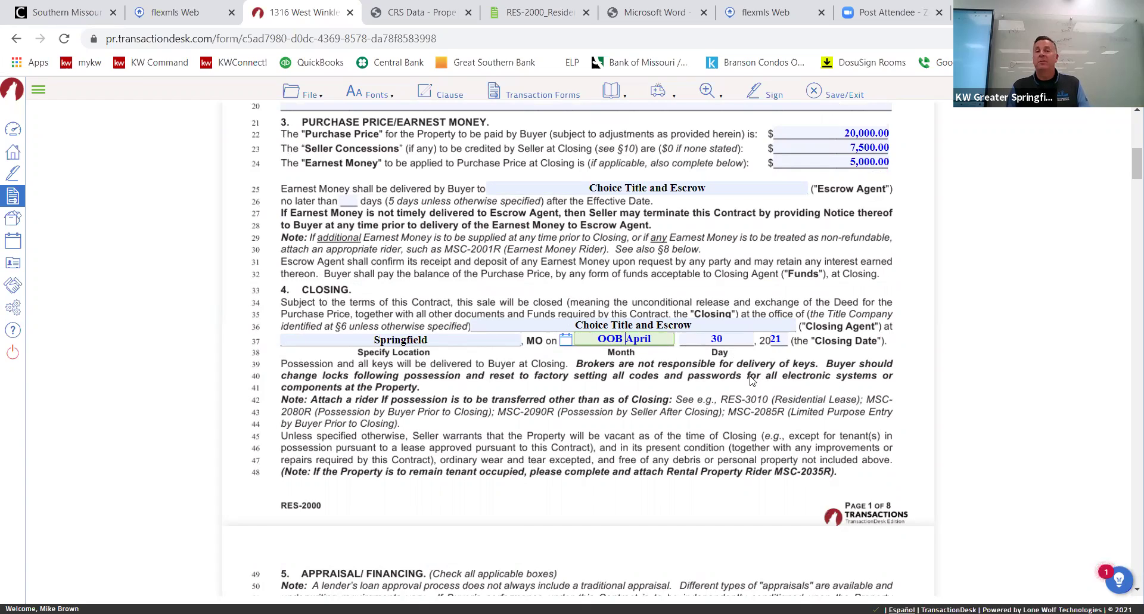
scroll(753, 378, "up", 9)
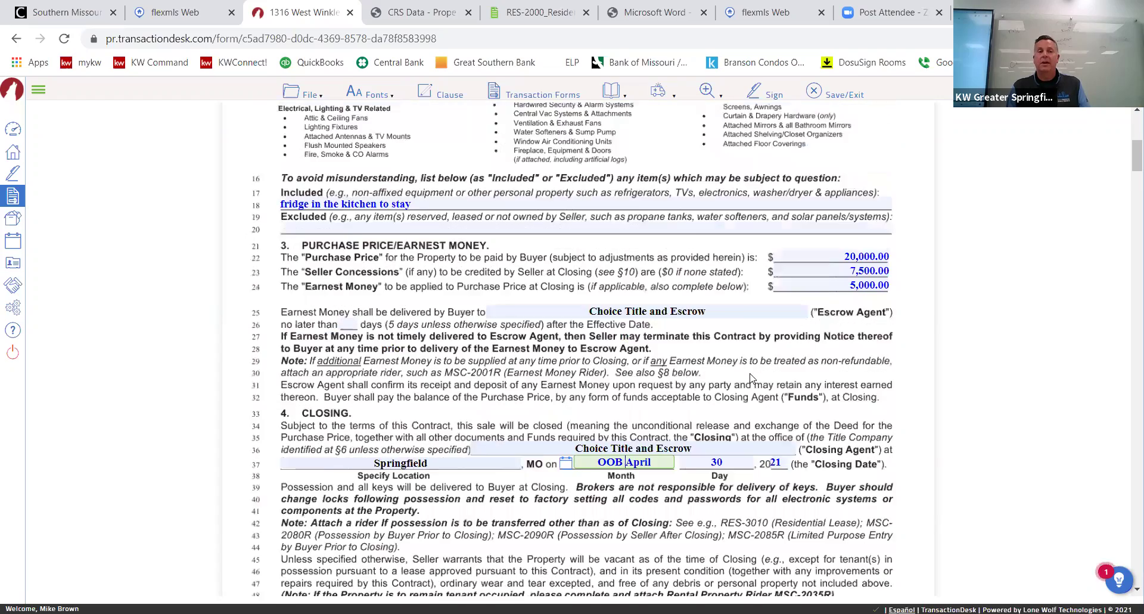
scroll(752, 378, "down", 15)
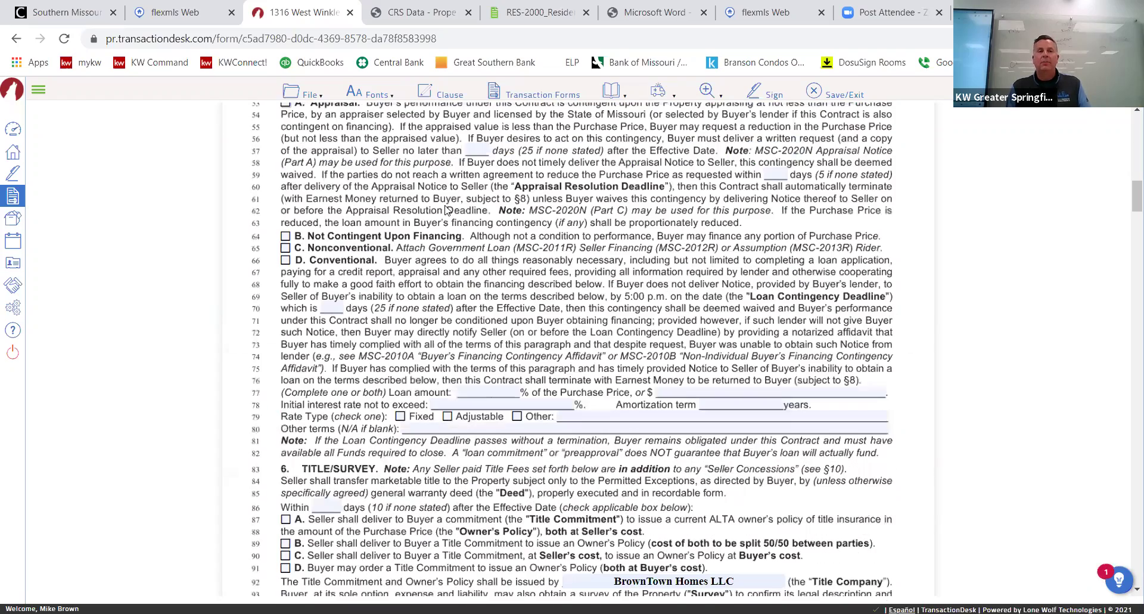
Mark conventional financing with an 80% loan amount at a fixed interest rate.
scroll(285, 300, "up", 3)
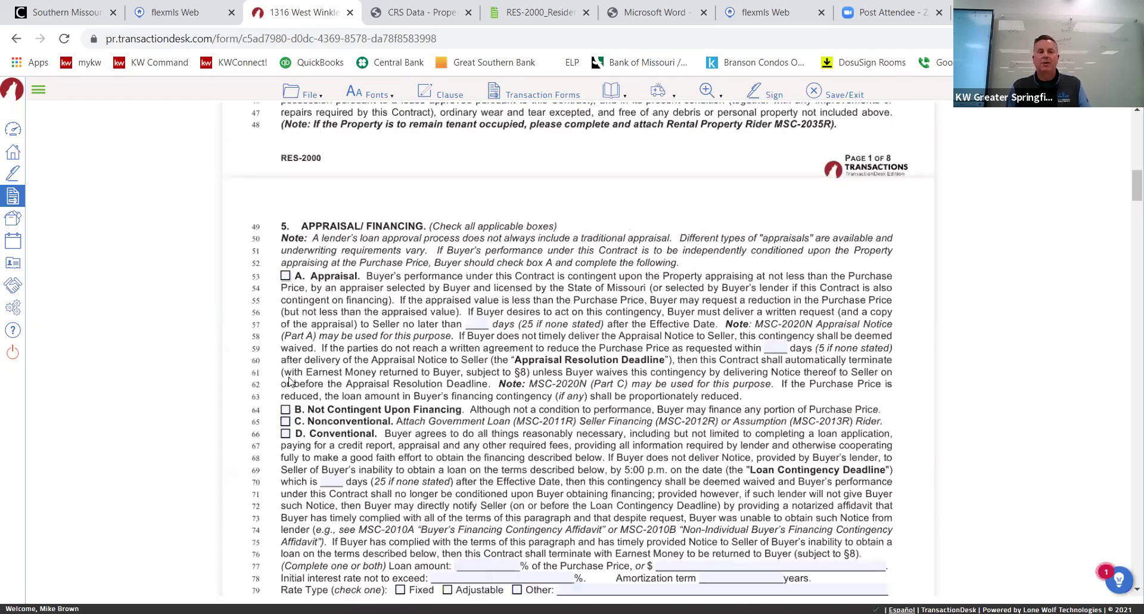
left_click(285, 433)
scroll(508, 256, "down", 6)
left_click(498, 219)
type("80")
key("Tab")
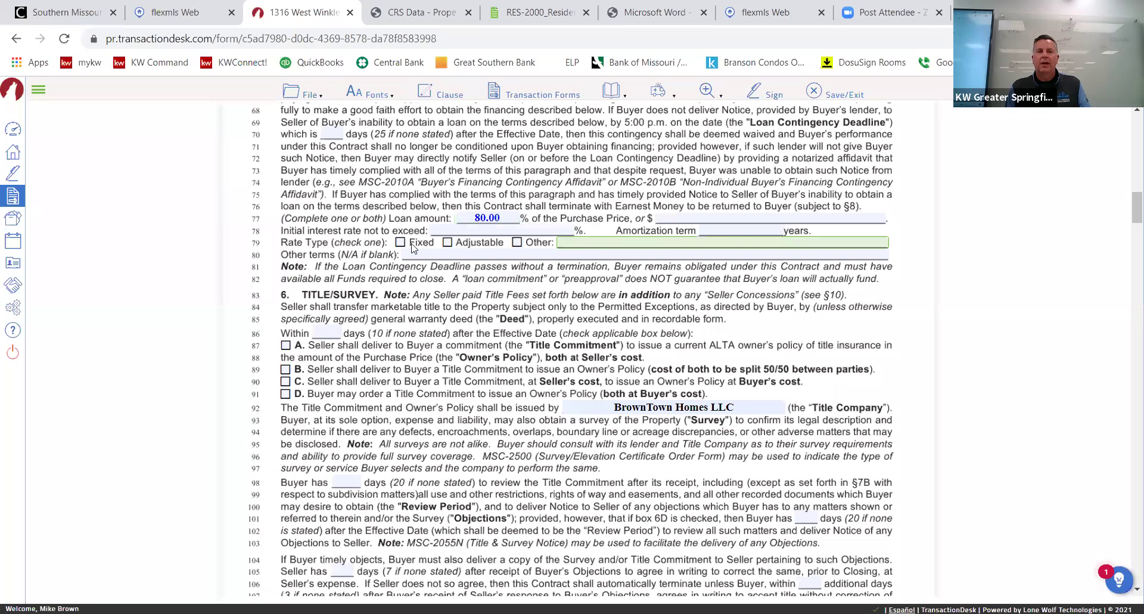
left_click(400, 242)
Select title option C and set a 20-day property data review period.
scroll(411, 268, "down", 3)
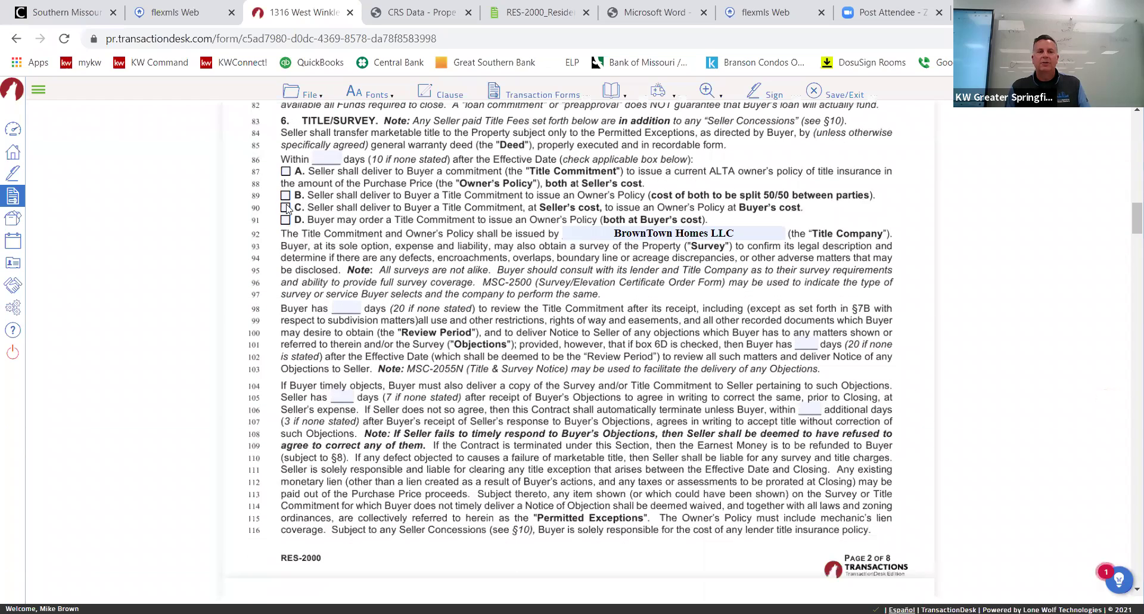
left_click(286, 208)
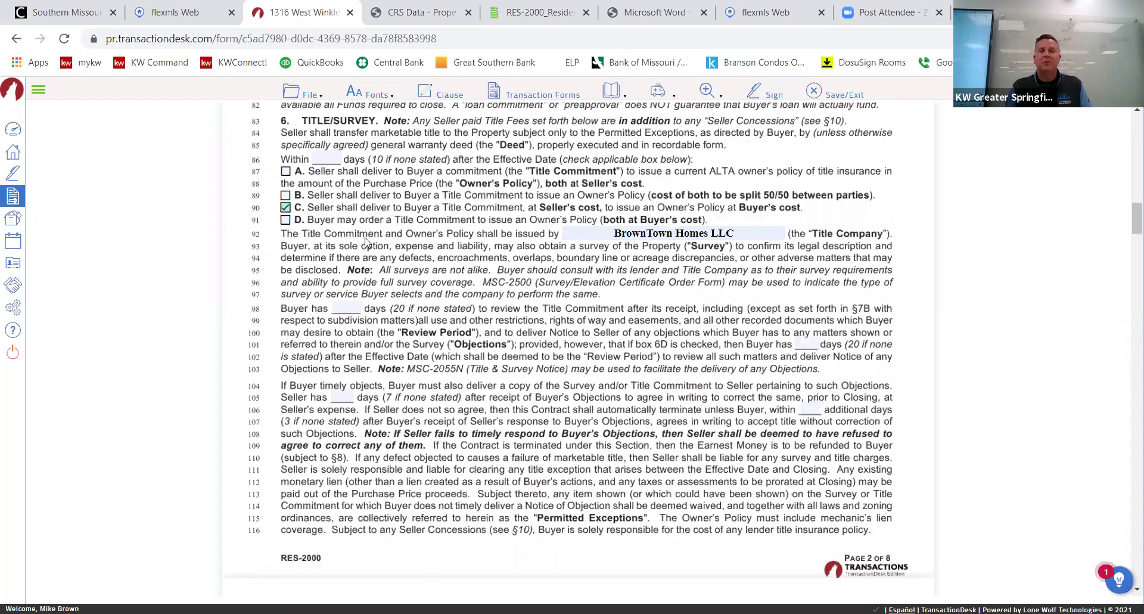
scroll(365, 244, "down", 6)
scroll(366, 244, "down", 3)
scroll(366, 248, "down", 3)
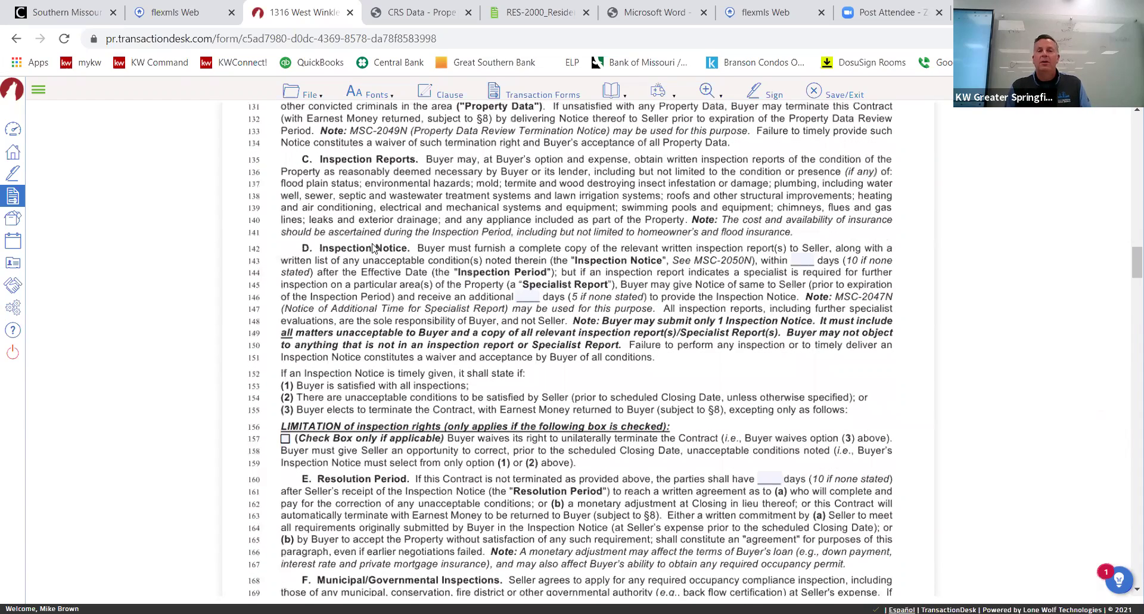
scroll(404, 243, "up", 3)
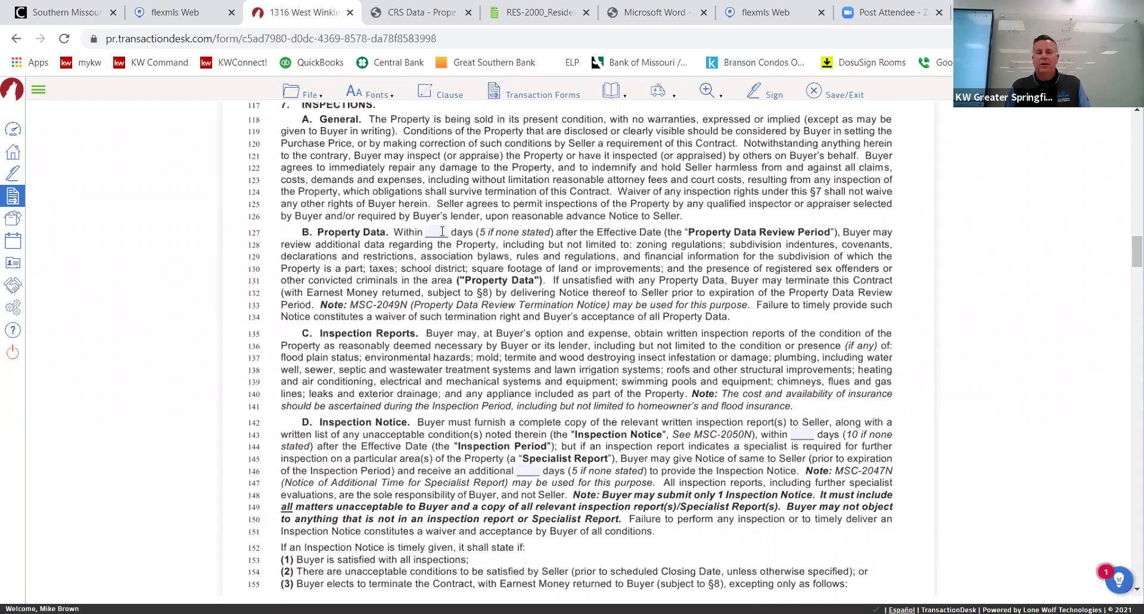
left_click(443, 231)
type("20")
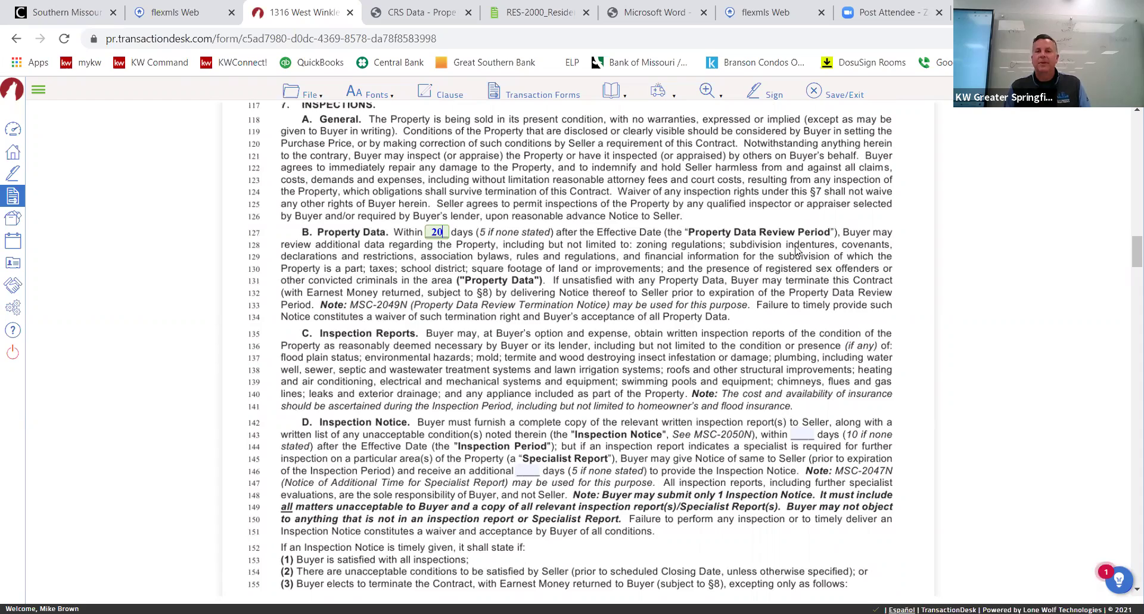
Set a 15-day inspection period and 35 days to agree on municipal inspection repairs.
scroll(795, 251, "down", 6)
scroll(796, 256, "up", 3)
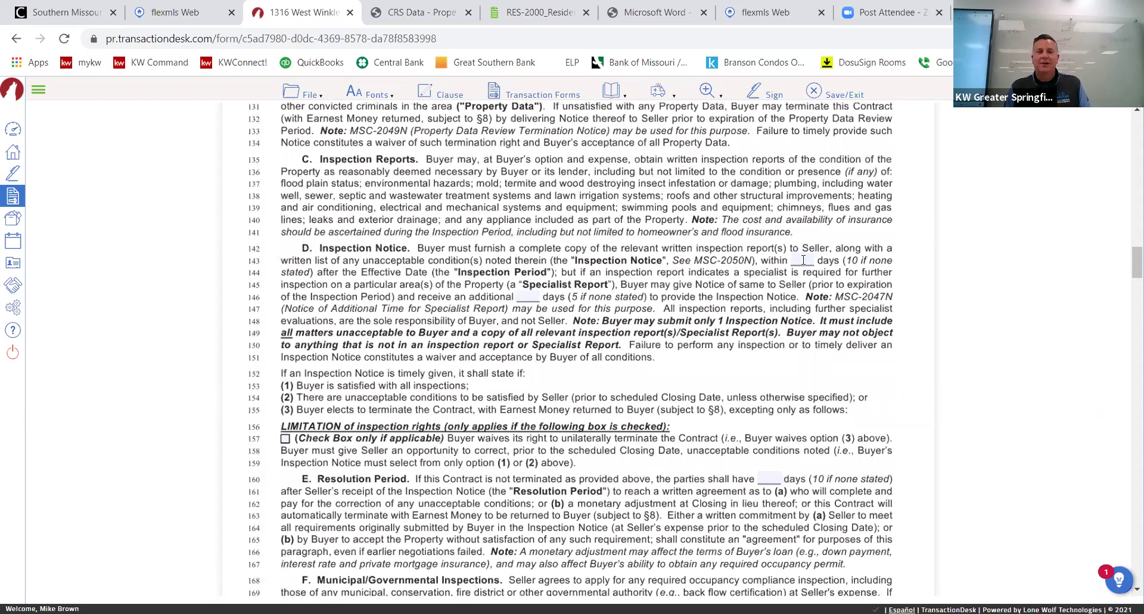
left_click(802, 260)
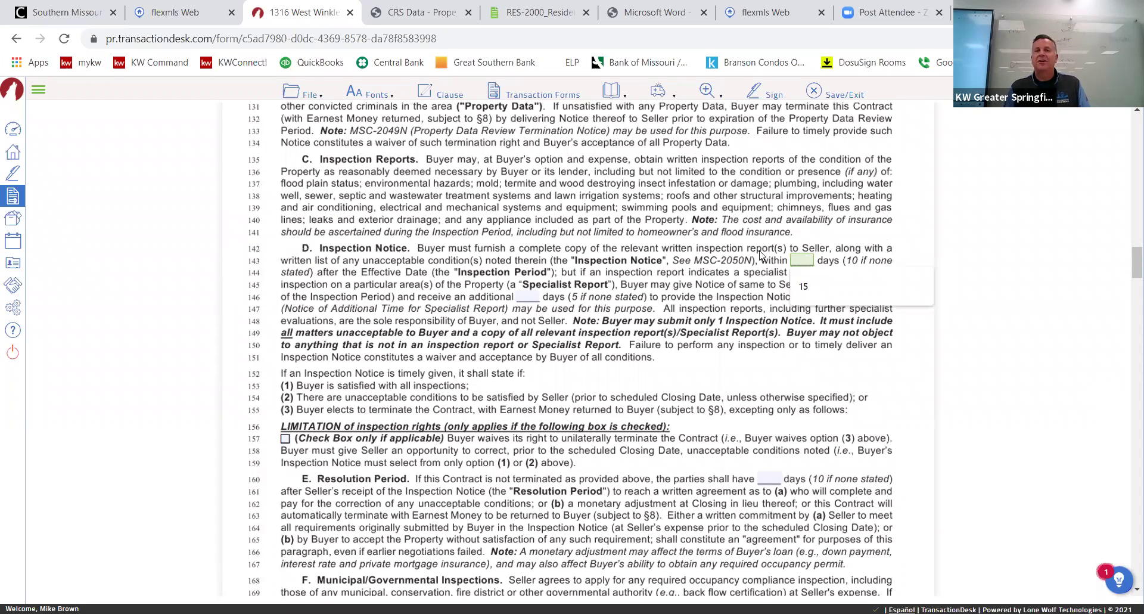
type("15")
left_click(733, 285)
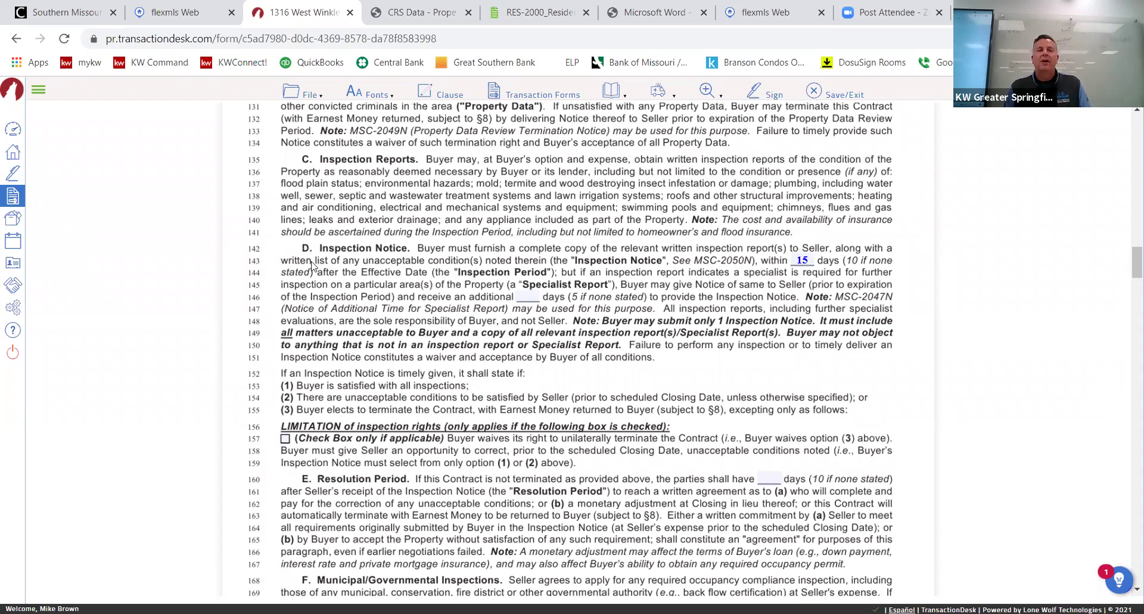
scroll(312, 265, "down", 3)
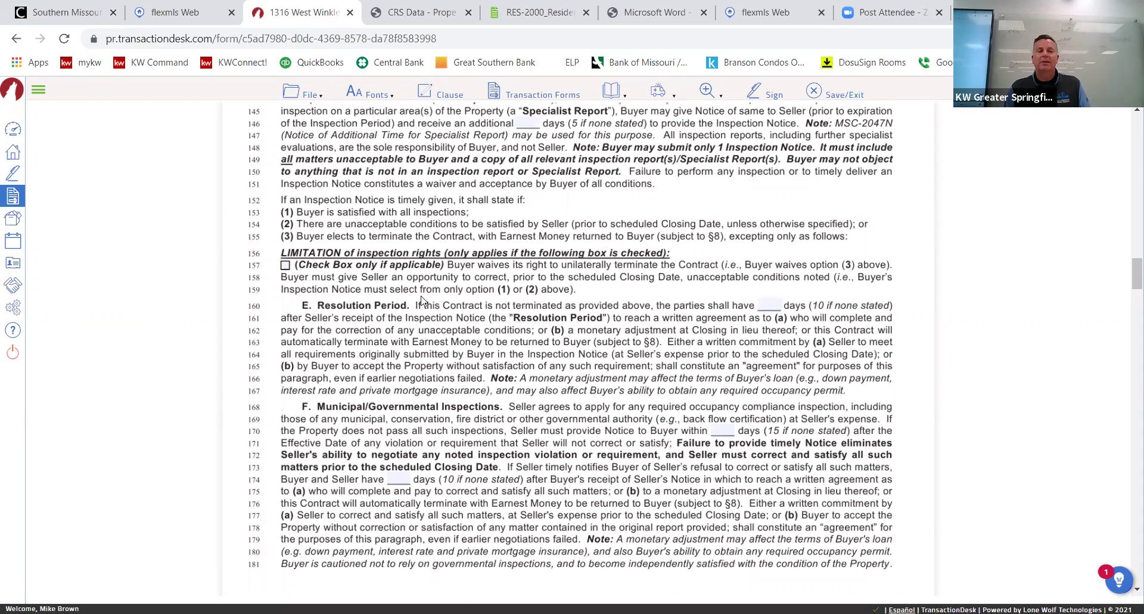
scroll(446, 295, "down", 3)
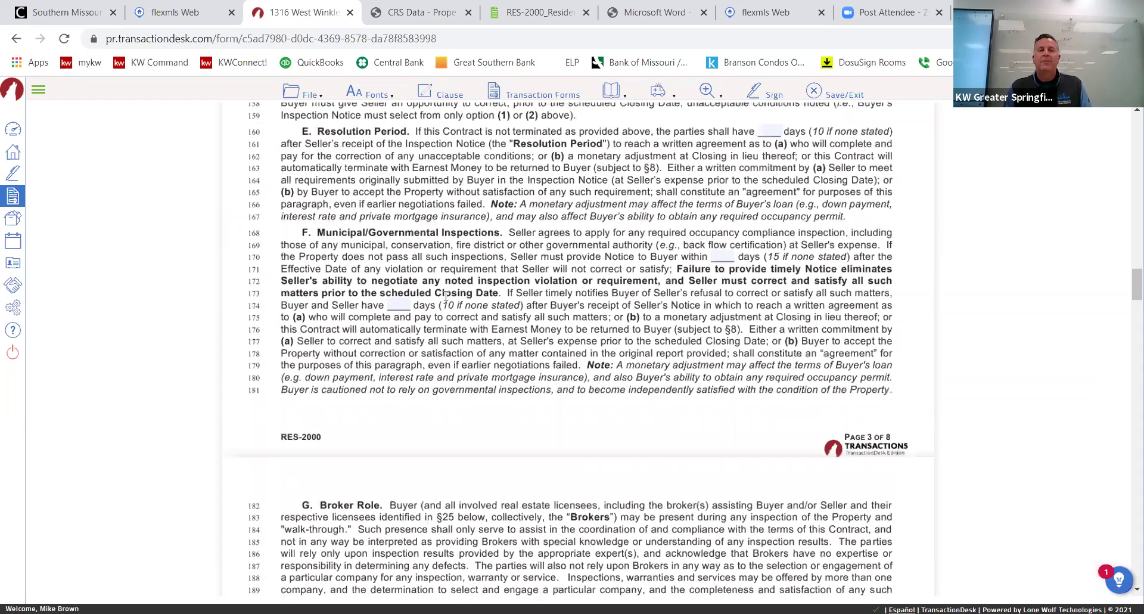
left_click(400, 303)
type("35")
left_click(516, 271)
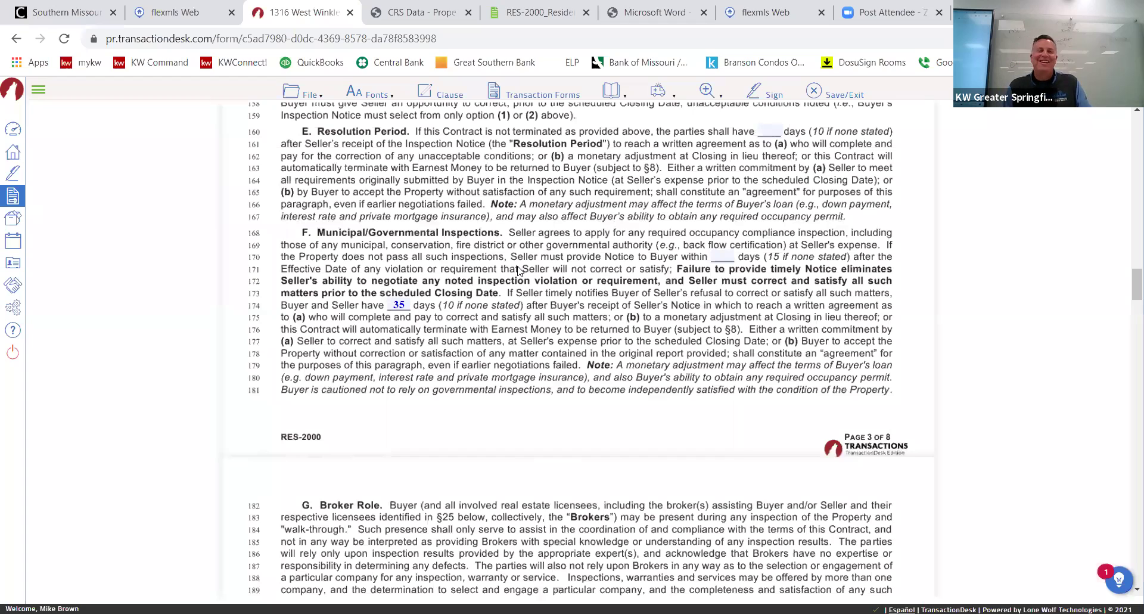
Check home warranty option 3 so the seller's existing warranty transfers to the buyer.
scroll(516, 275, "down", 5)
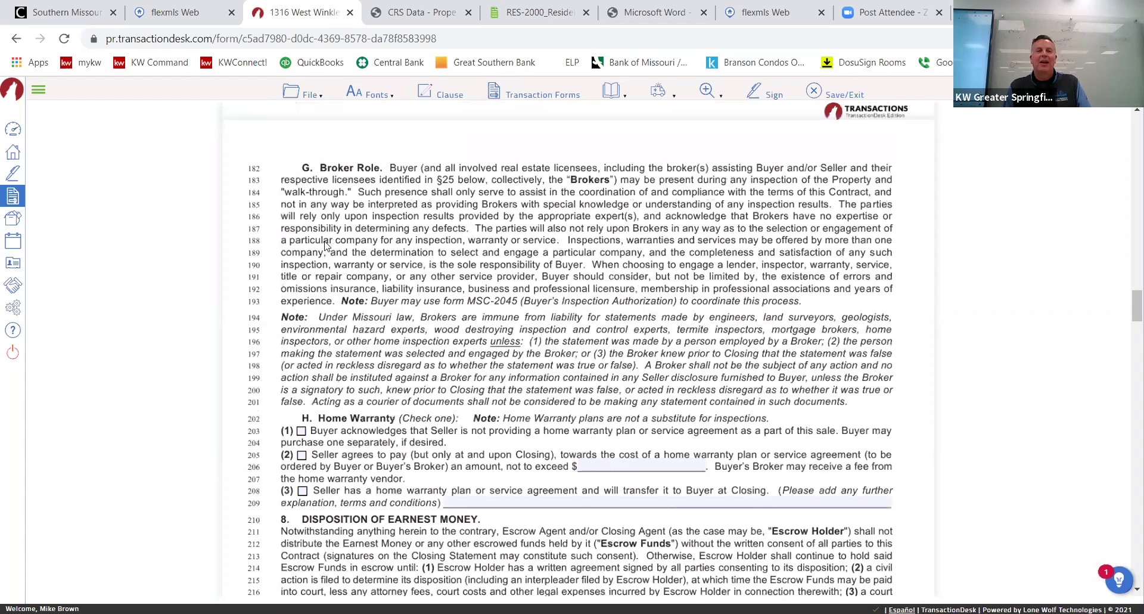
scroll(311, 272, "down", 3)
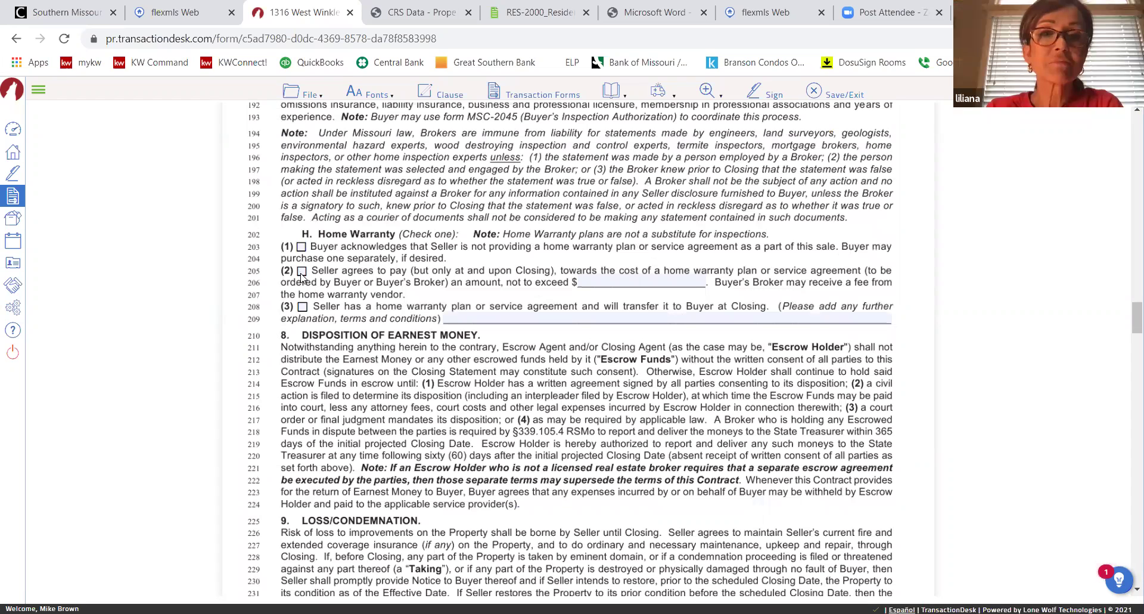
left_click(302, 306)
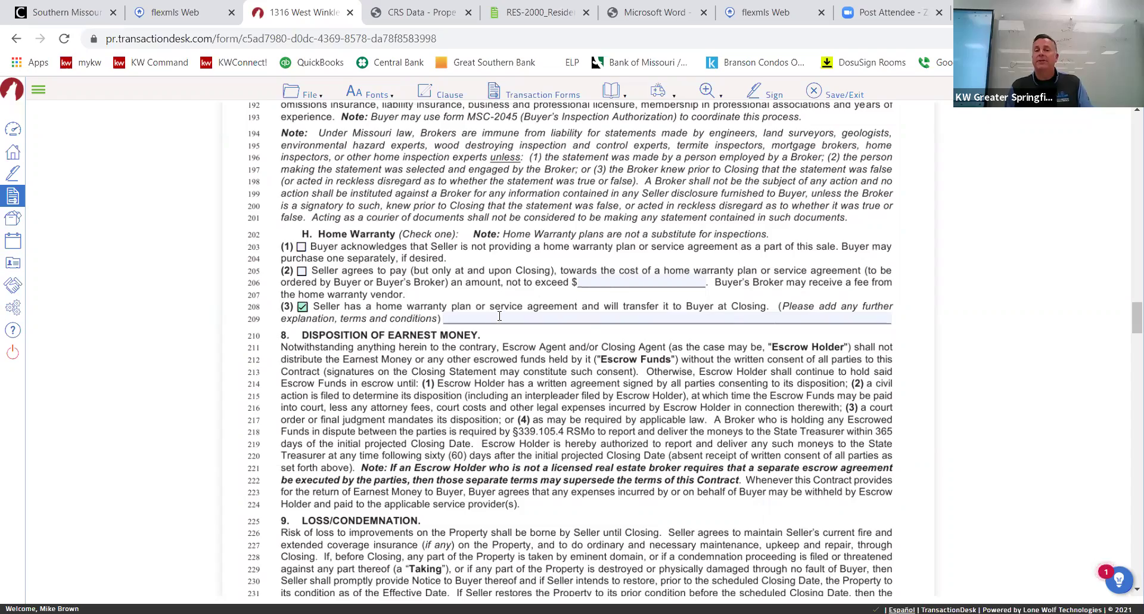
scroll(499, 315, "down", 3)
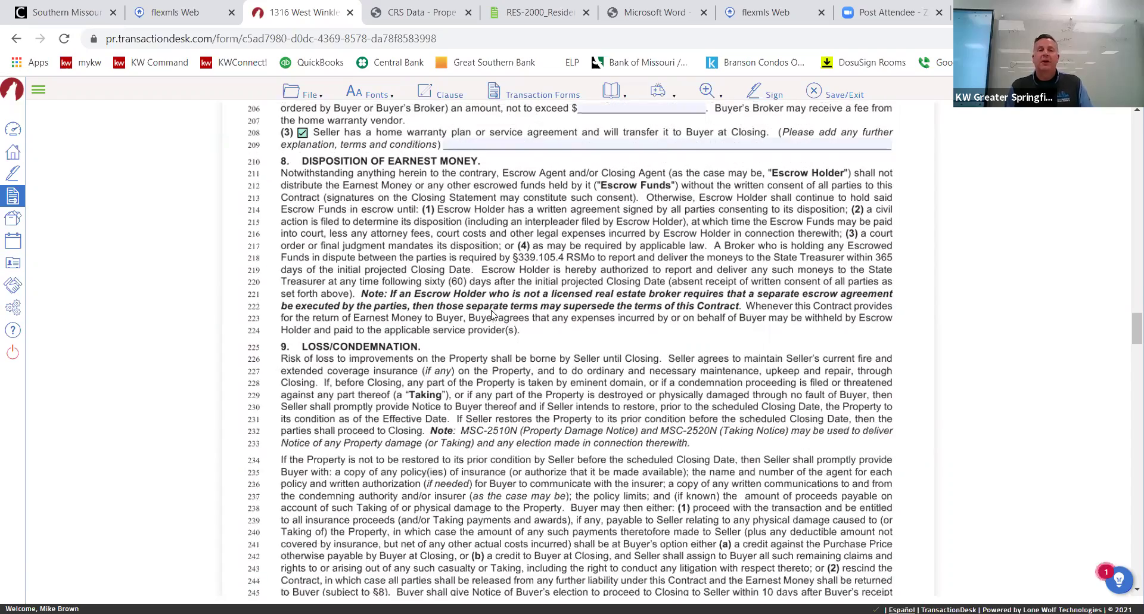
scroll(492, 313, "down", 15)
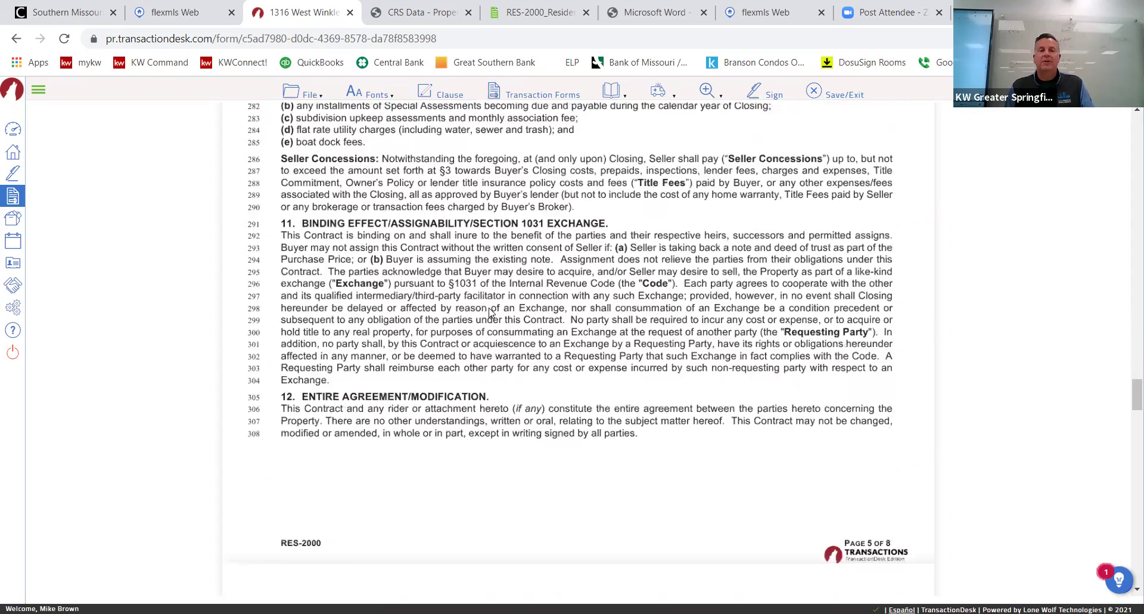
scroll(490, 312, "down", 6)
scroll(489, 312, "down", 10)
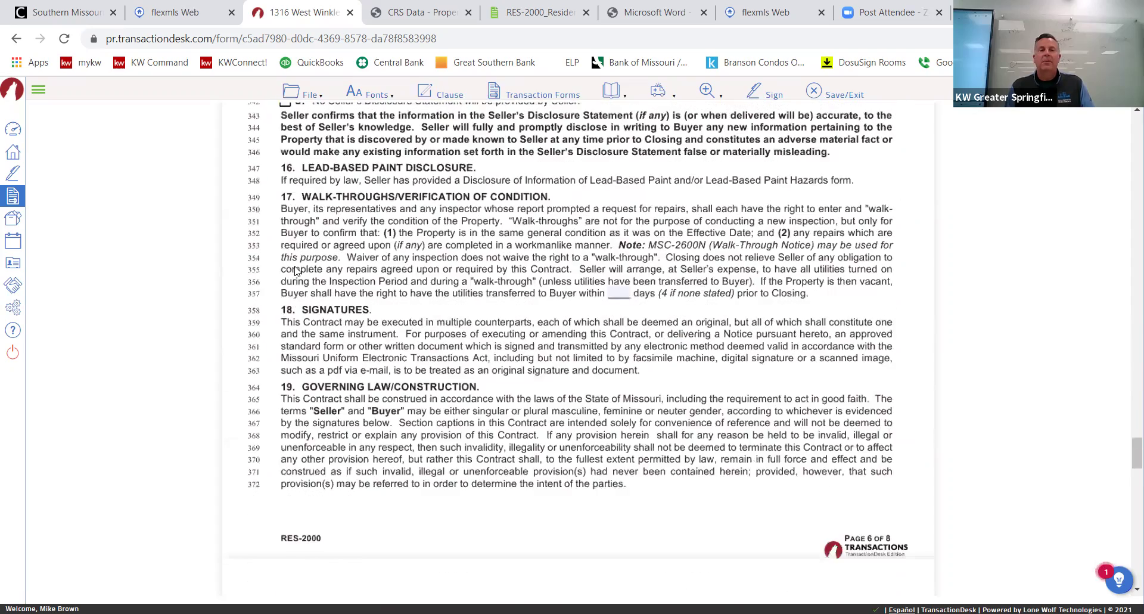
scroll(431, 289, "up", 4)
scroll(432, 289, "down", 1)
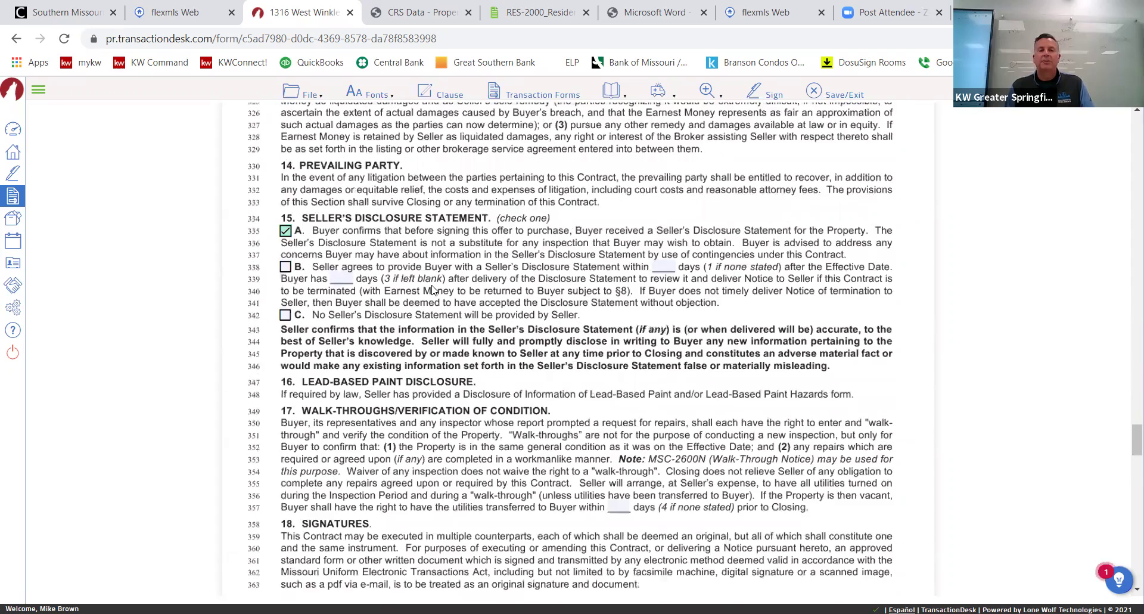
scroll(431, 289, "down", 10)
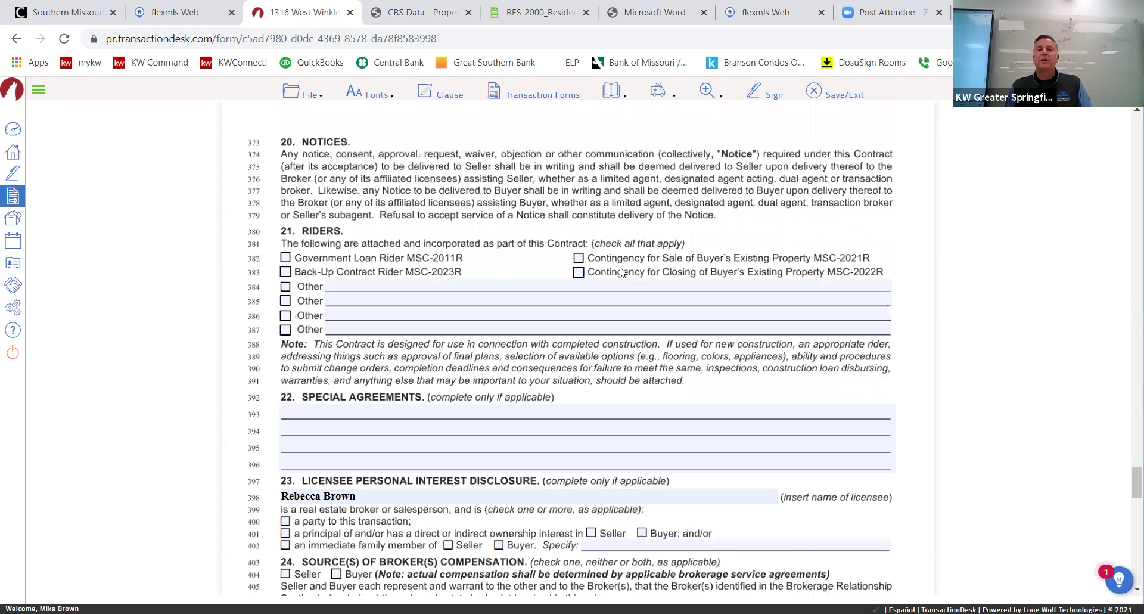
scroll(605, 272, "down", 3)
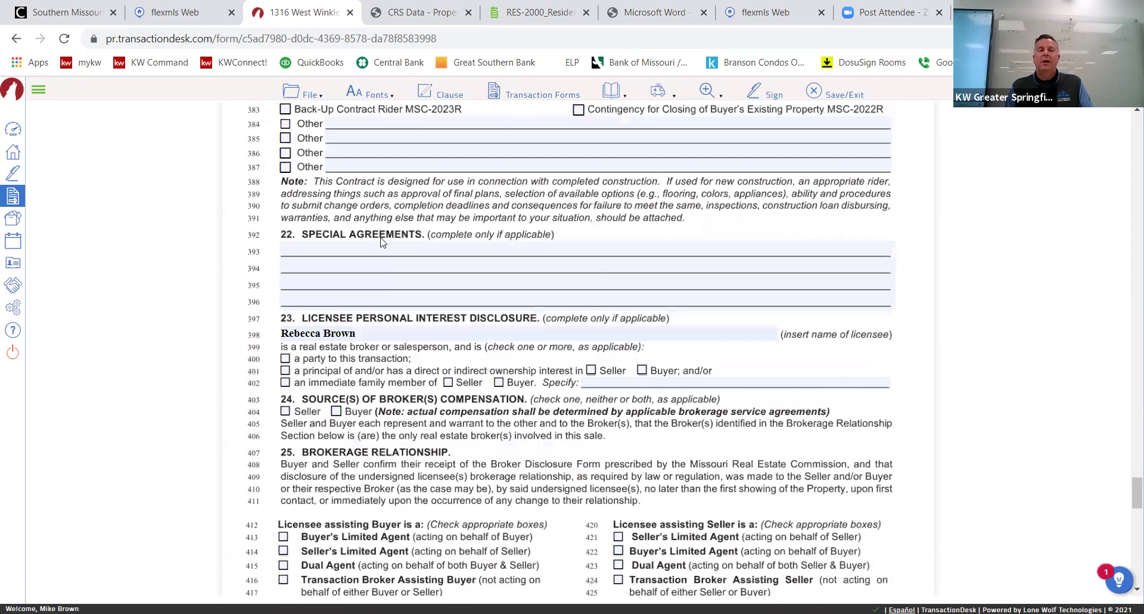
scroll(372, 207, "down", 3)
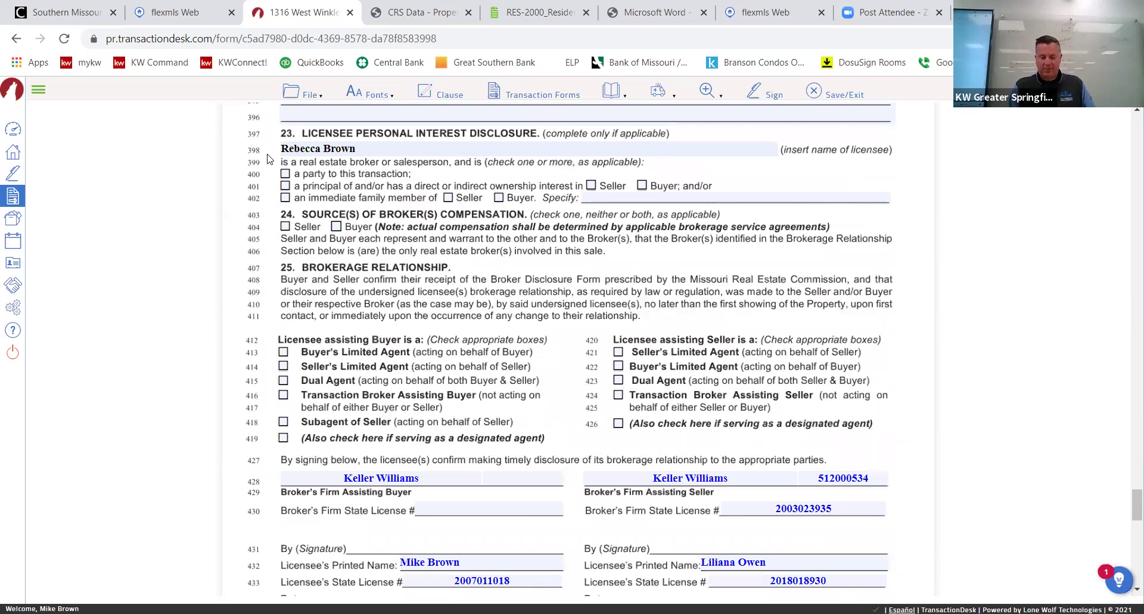
Clear the line 398 licensee name, tick Buyer on 401, and Seller and Buyer compensation on 404.
left_click(301, 149)
key("BackSpace")
left_click(429, 173)
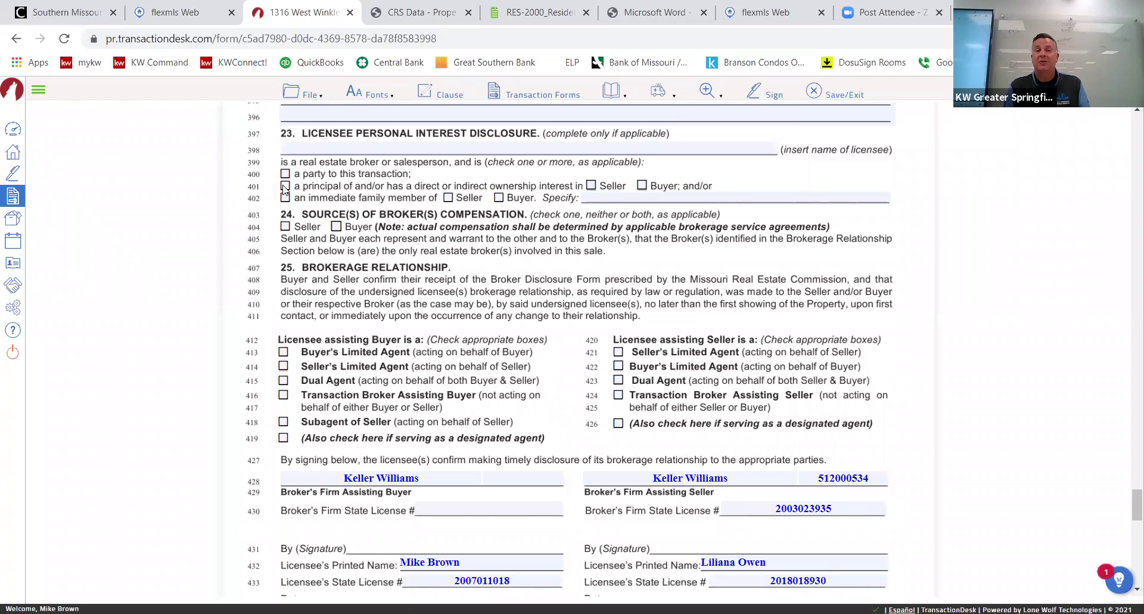
left_click(642, 186)
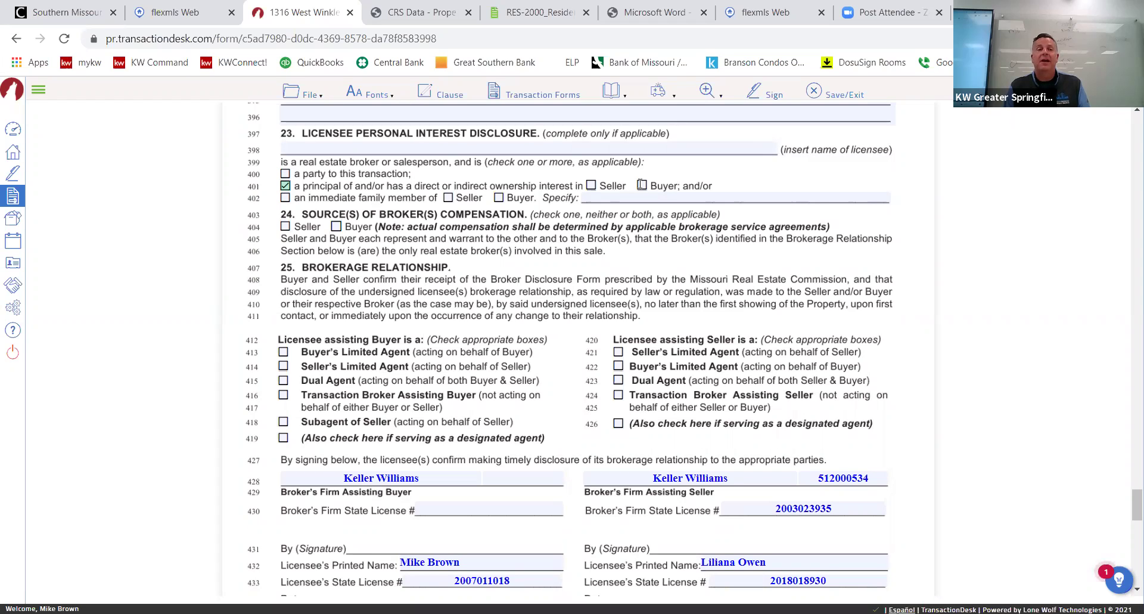
left_click(285, 228)
left_click(336, 228)
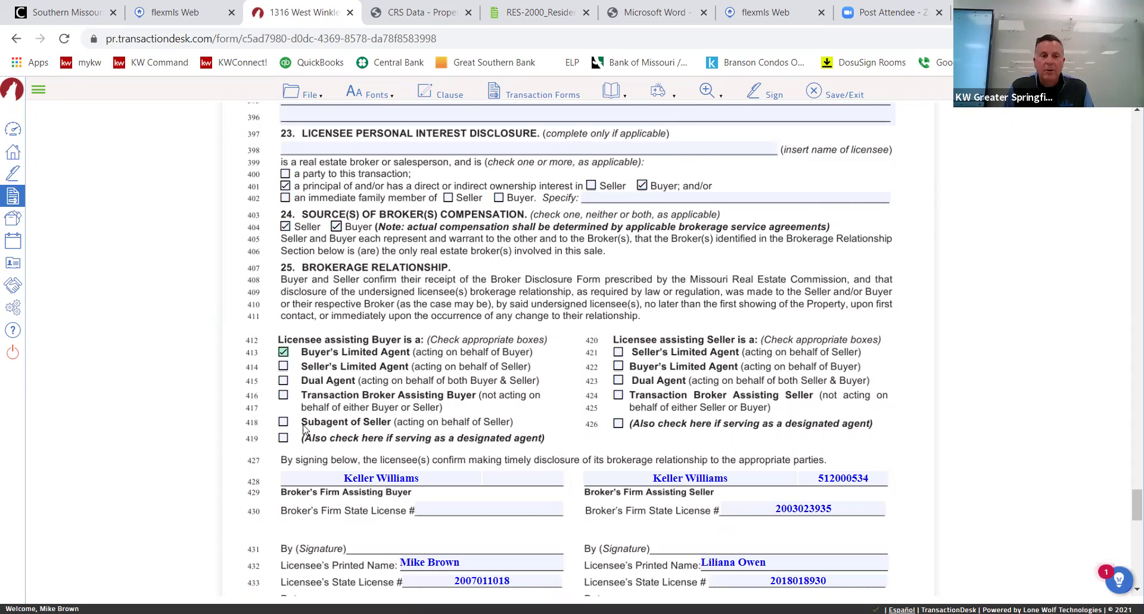
Mark both licensees as designated agents and the seller's licensee as Seller's Limited Agent.
left_click(284, 438)
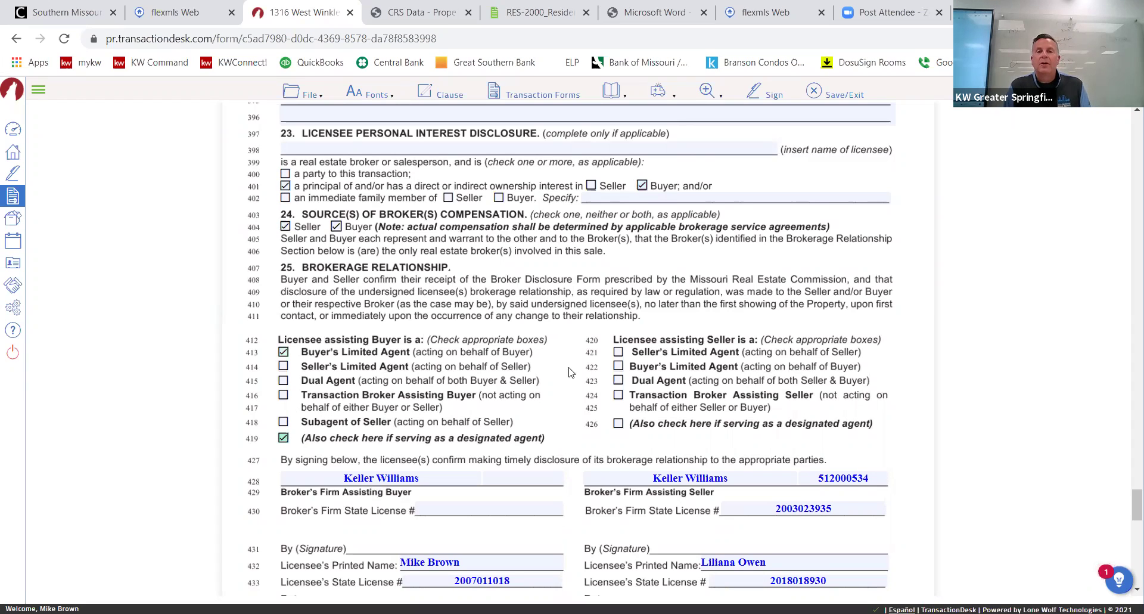
left_click(618, 352)
left_click(618, 423)
scroll(572, 398, "down", 3)
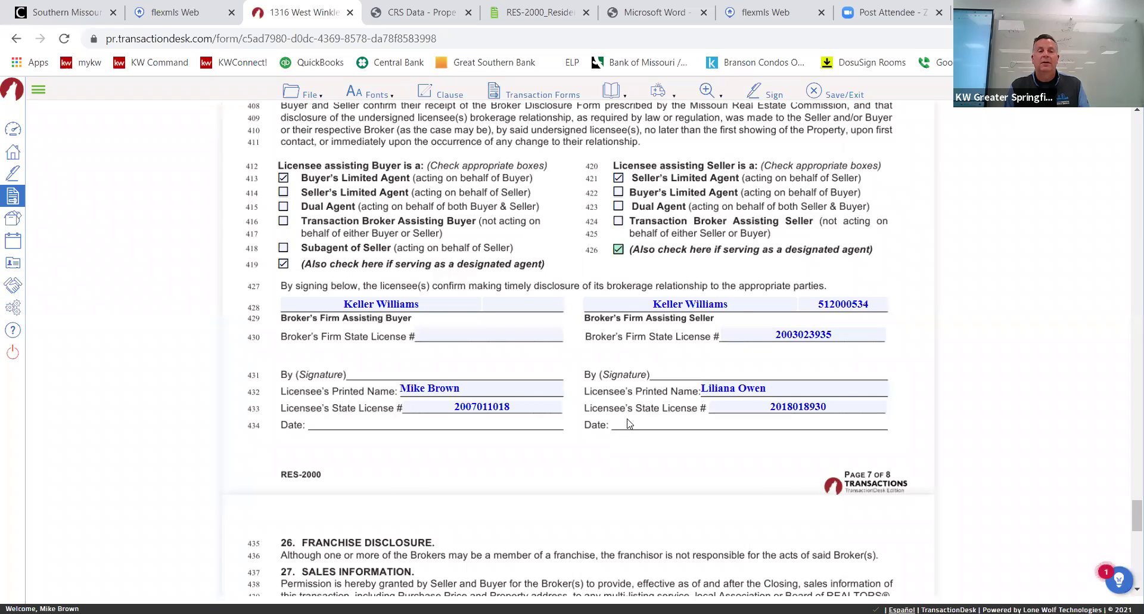
Set the line 450 acceptance deadline to 11:50 p.m. on 04/09/2021.
scroll(627, 424, "down", 3)
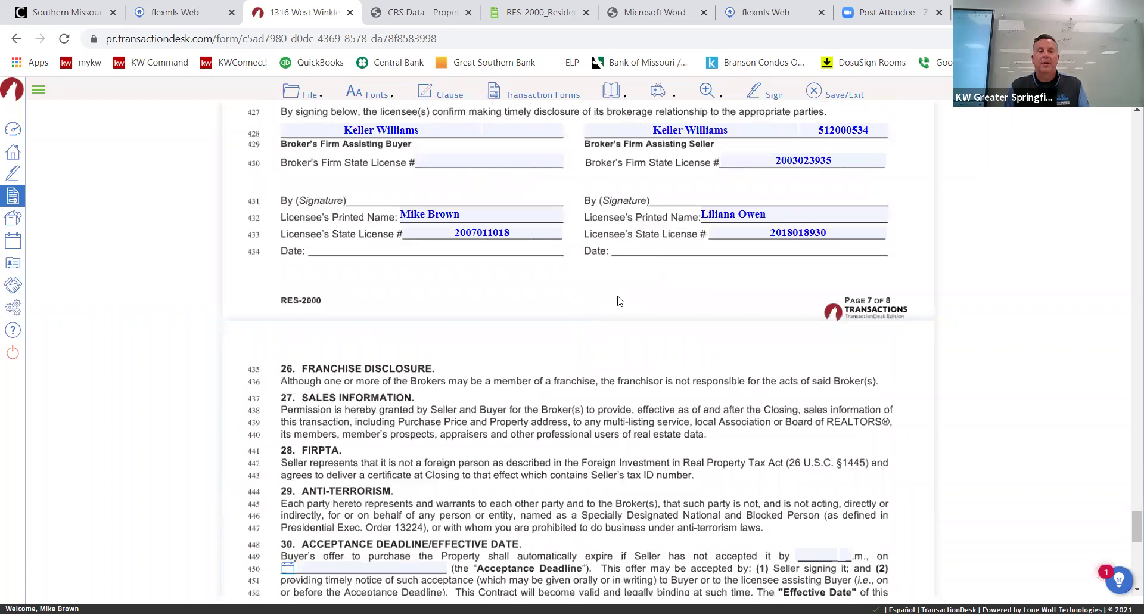
scroll(620, 301, "down", 3)
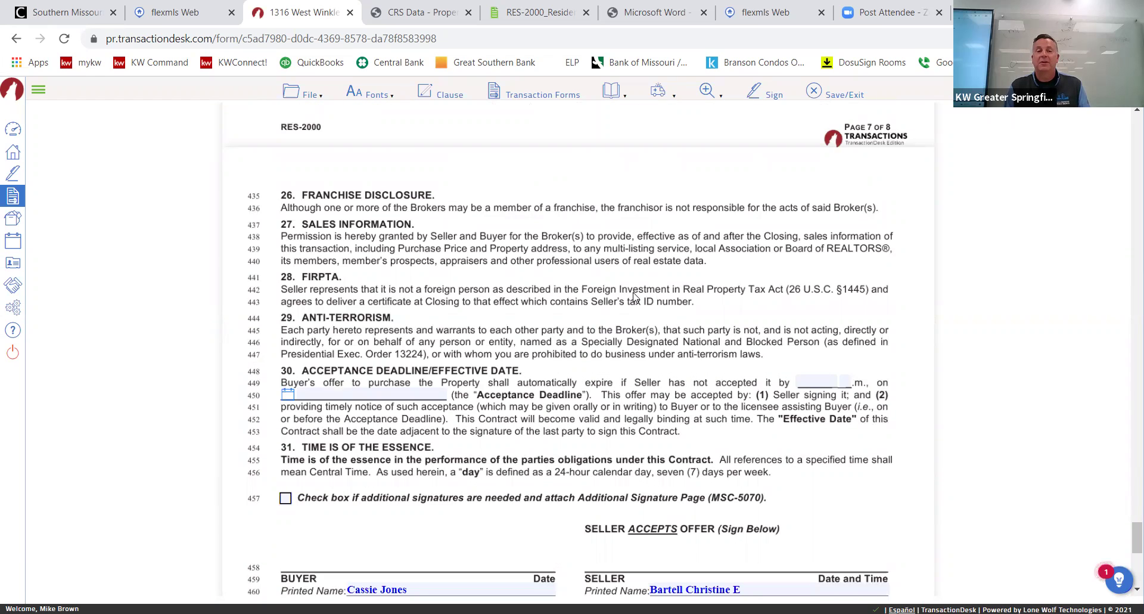
scroll(636, 296, "down", 3)
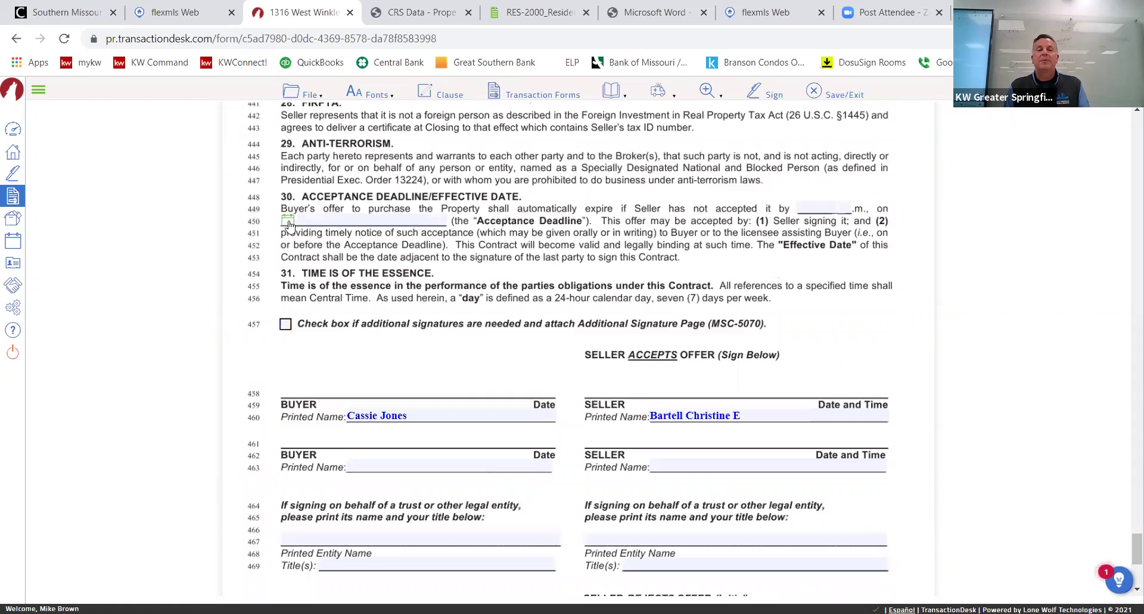
left_click(289, 222)
left_click(414, 288)
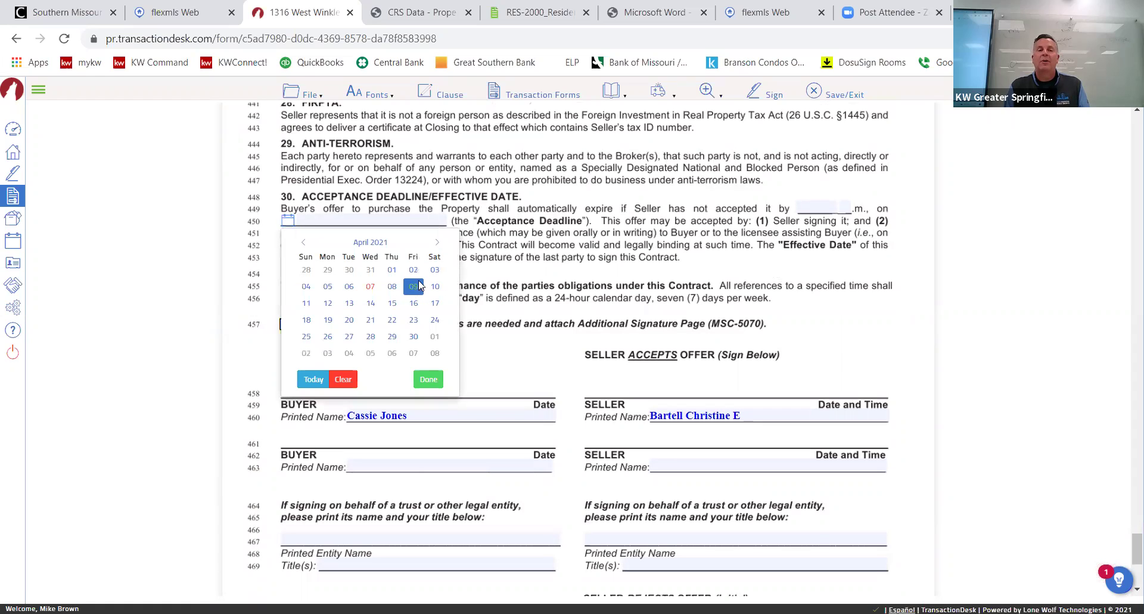
left_click(804, 208)
type("11")
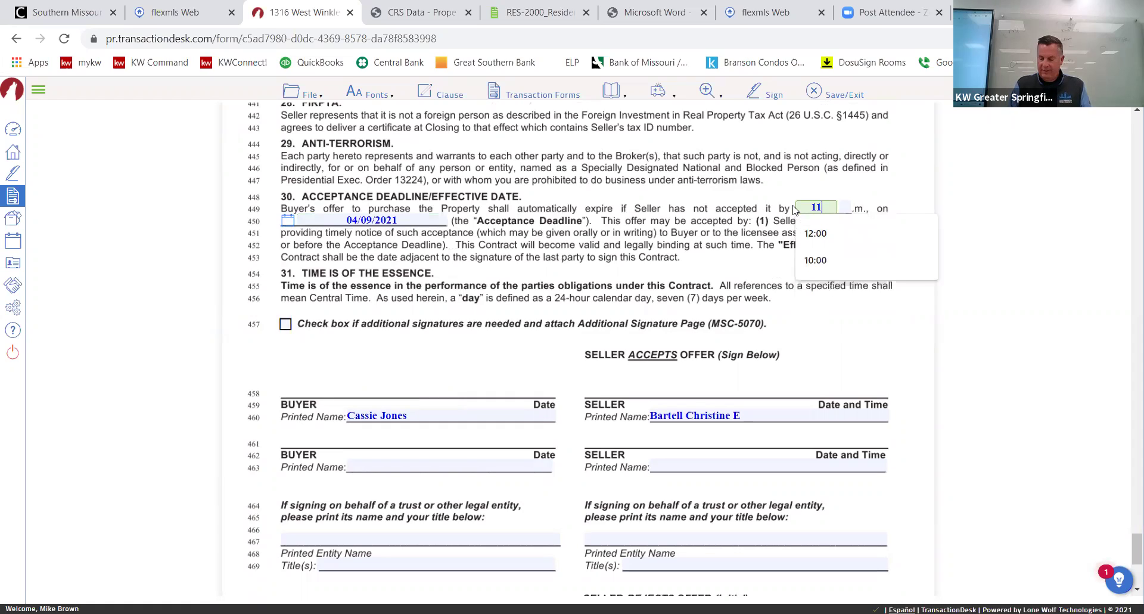
type(":50")
key("Tab")
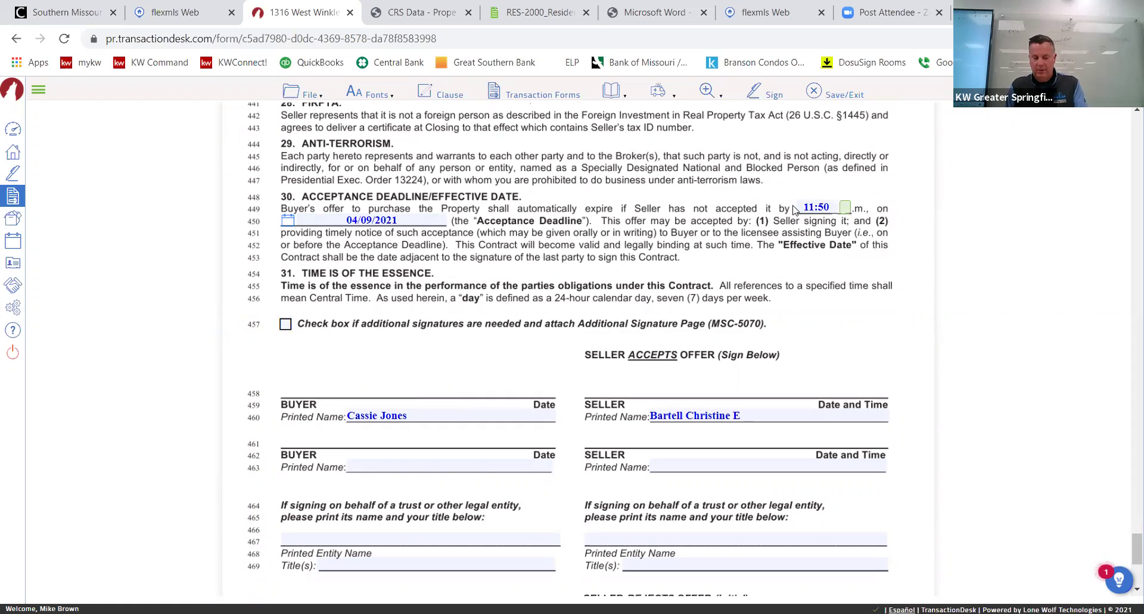
type("P")
left_click(454, 358)
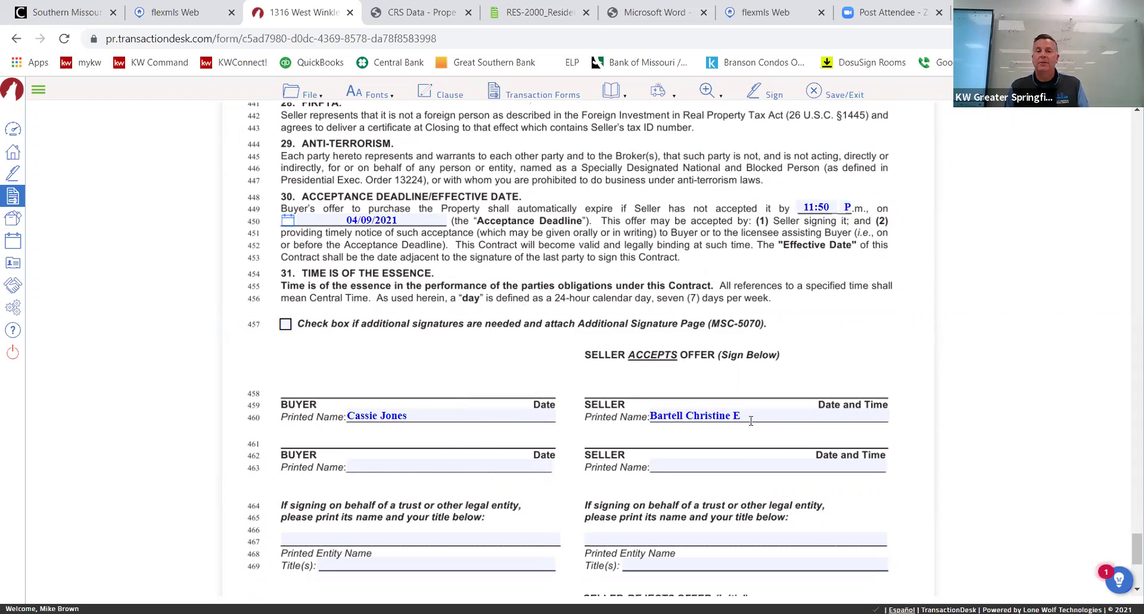
scroll(751, 421, "down", 5)
scroll(475, 364, "up", 3)
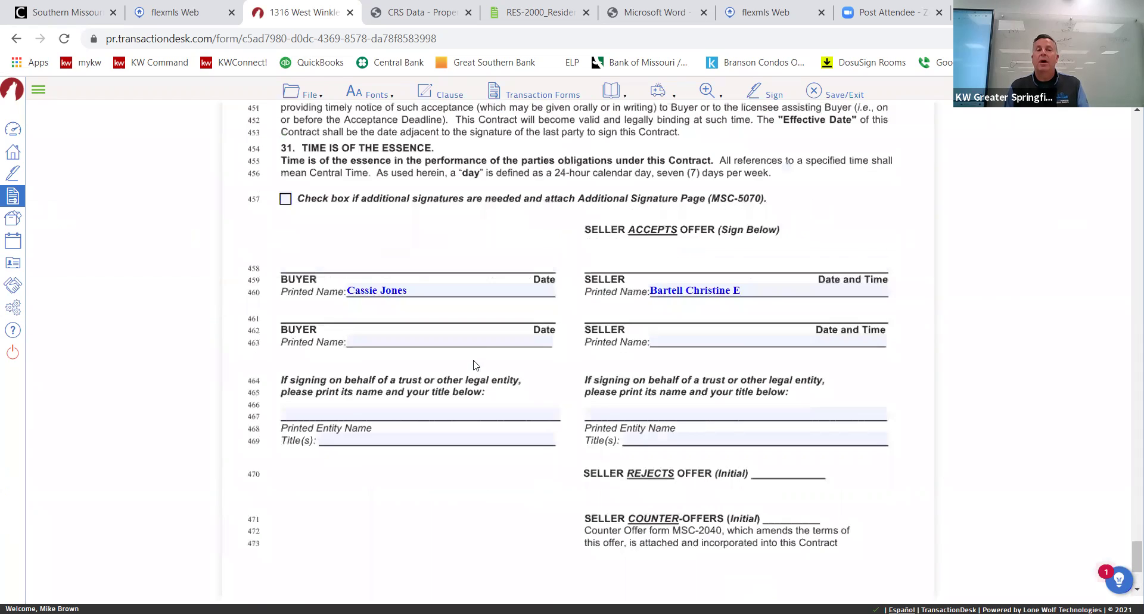
scroll(682, 358, "down", 3)
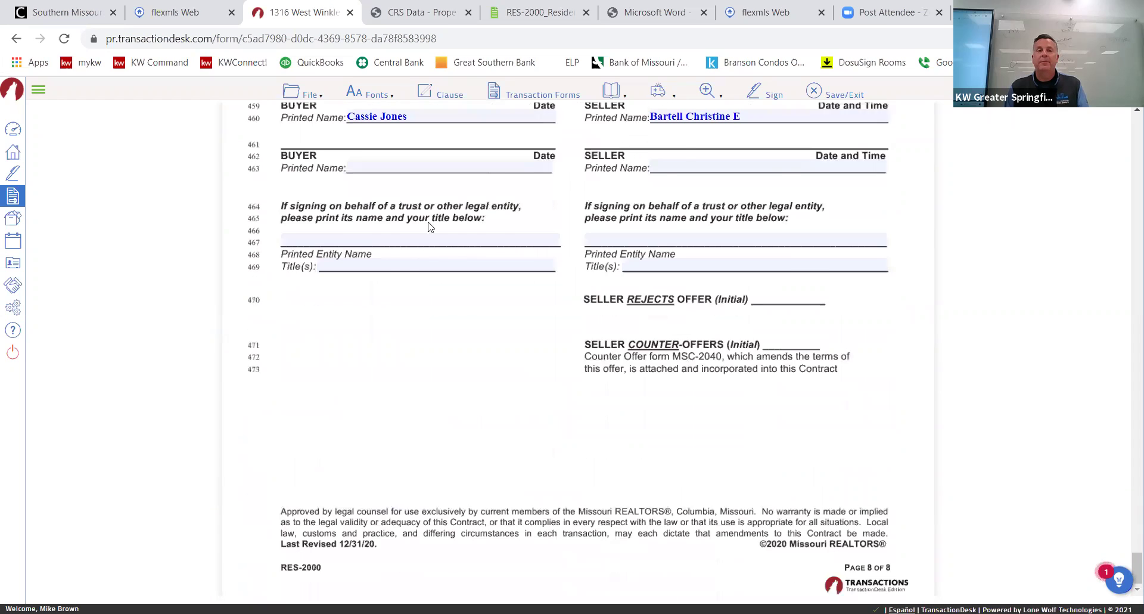
scroll(423, 181, "up", 10)
Save the RES-2000 contract, then send it with the MSC-1080 agency contract to Authentisign.
left_click(314, 97)
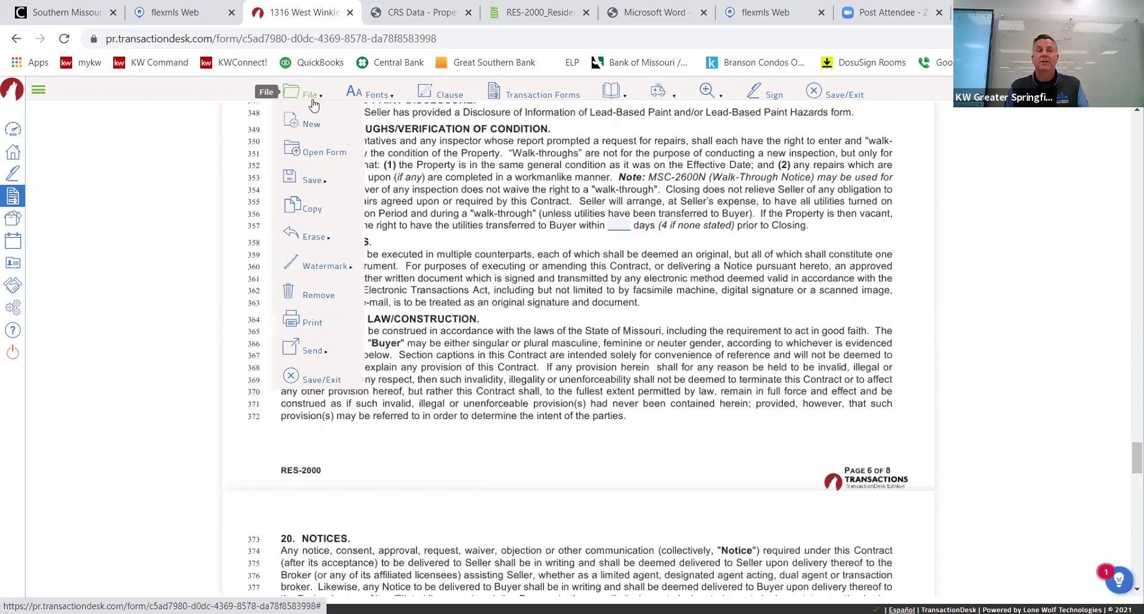
left_click(328, 377)
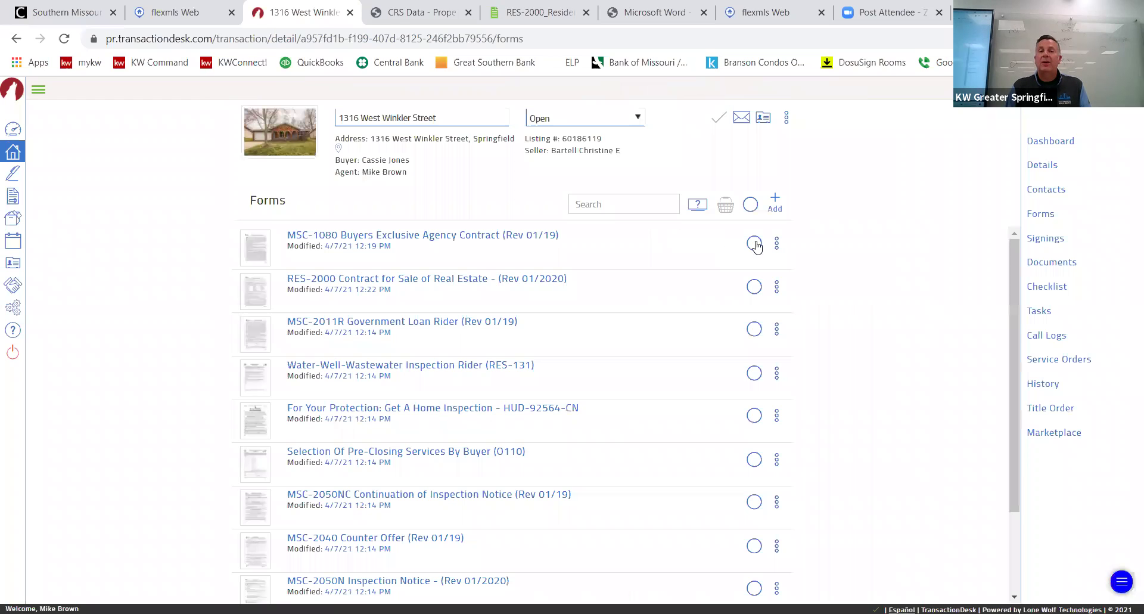
left_click(755, 243)
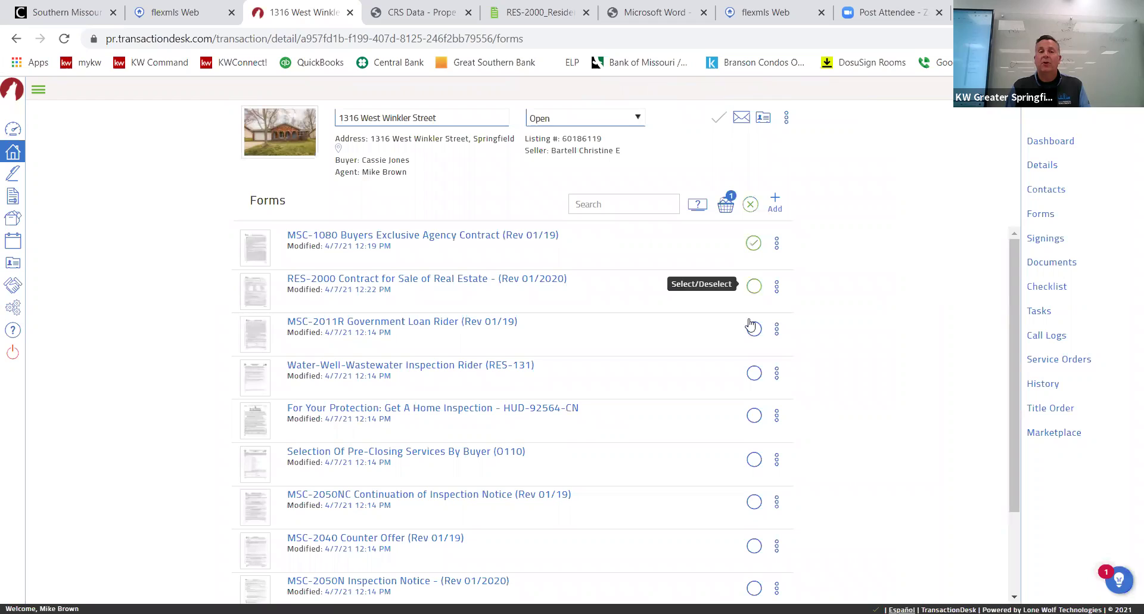
scroll(733, 393, "down", 3)
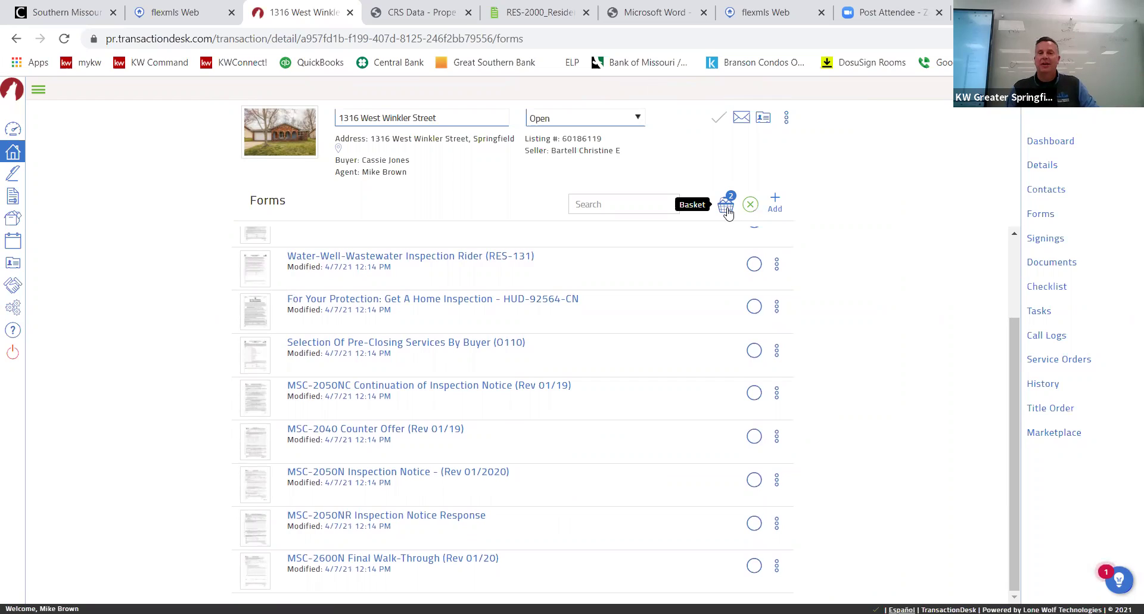
left_click(726, 208)
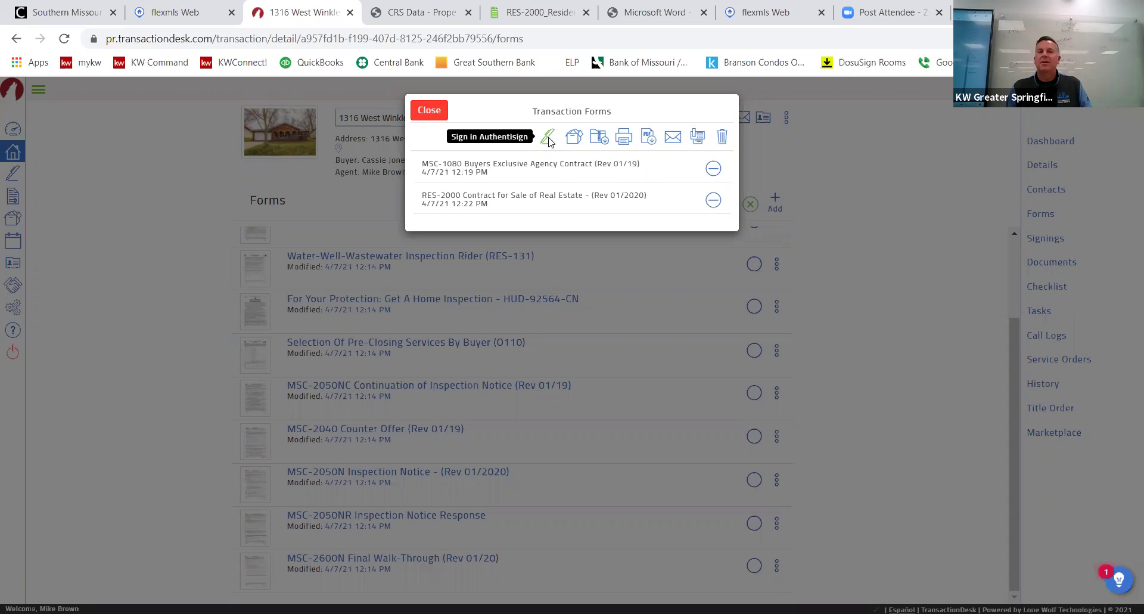
left_click(548, 138)
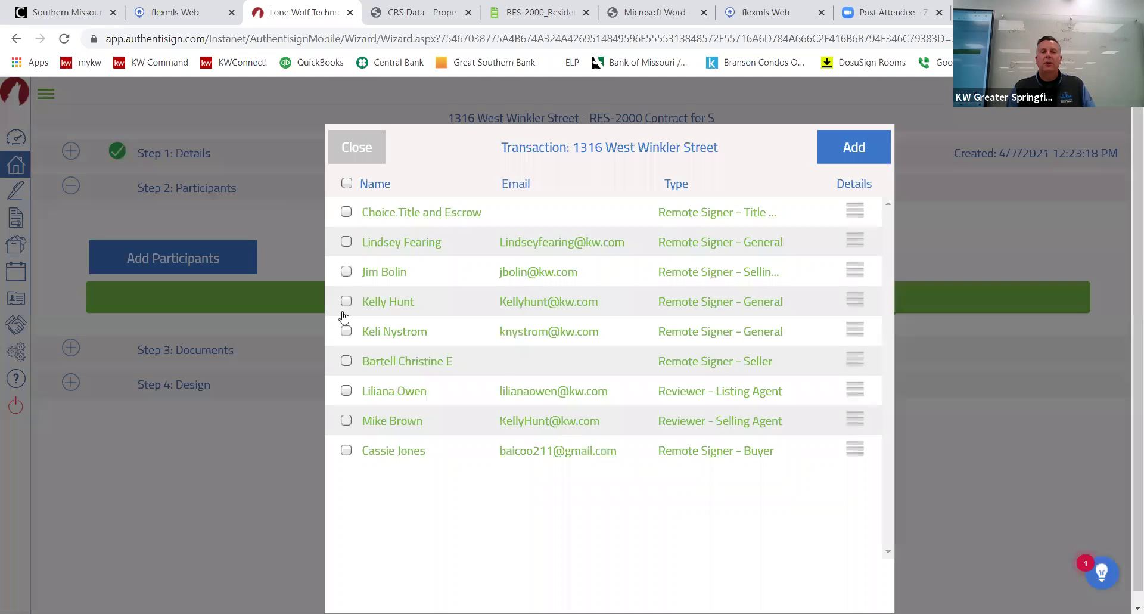
Add the buyer and the selling agent as remote signers, leaving the extra agent contact out.
left_click(347, 451)
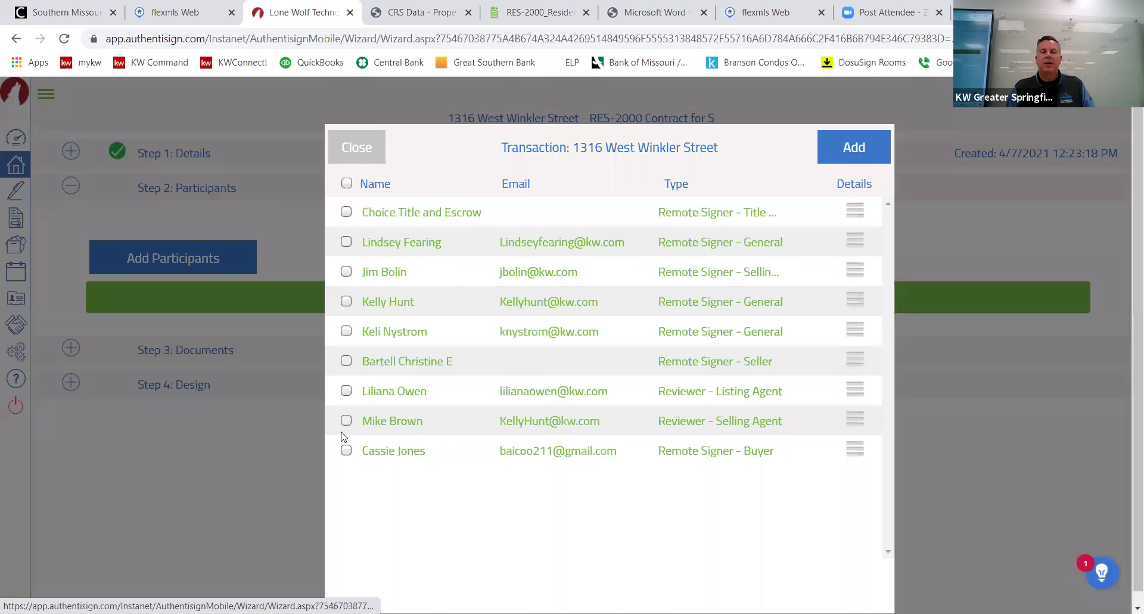
left_click(347, 420)
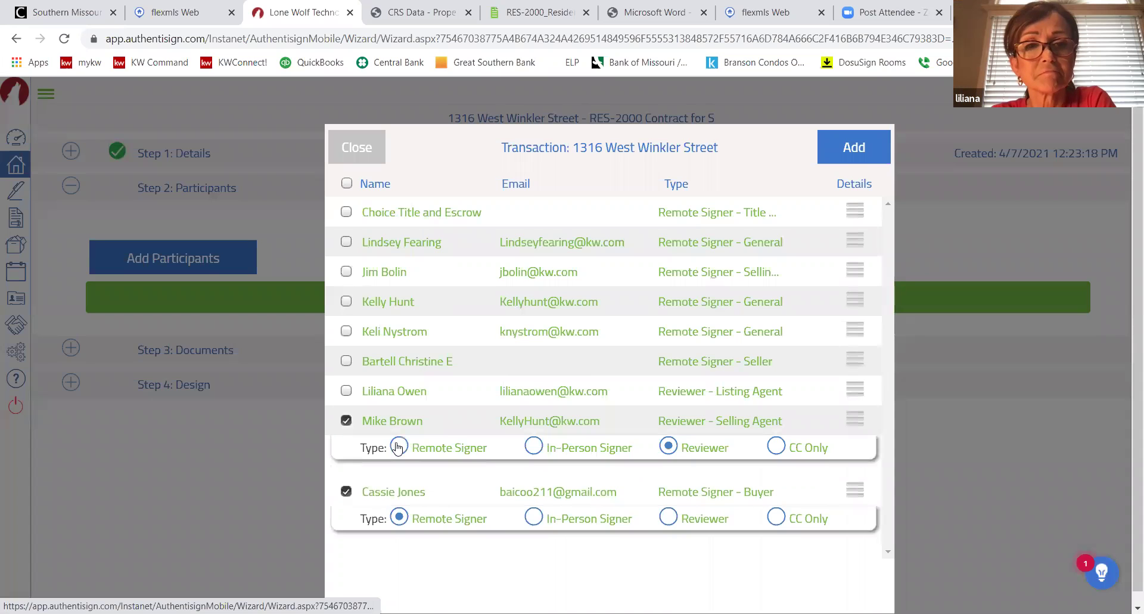
left_click(398, 447)
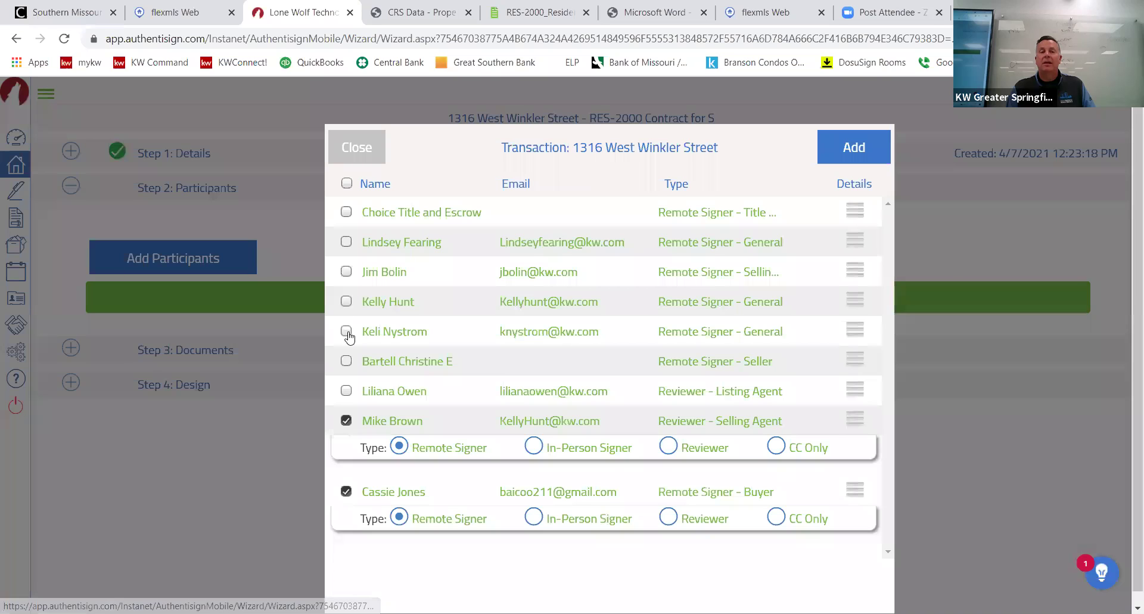
left_click(764, 334)
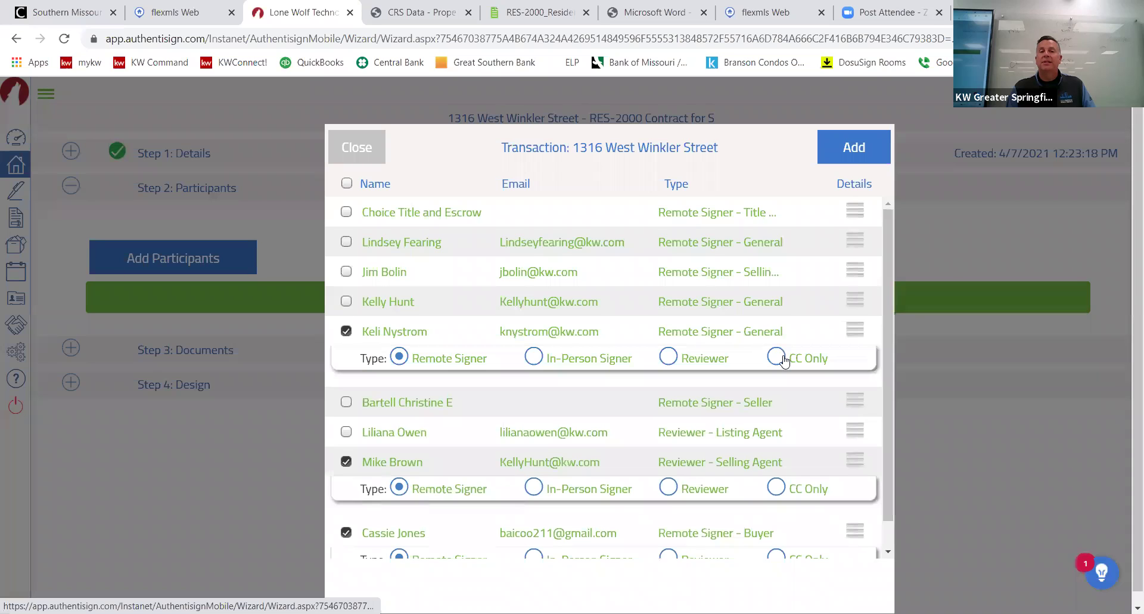
left_click(777, 358)
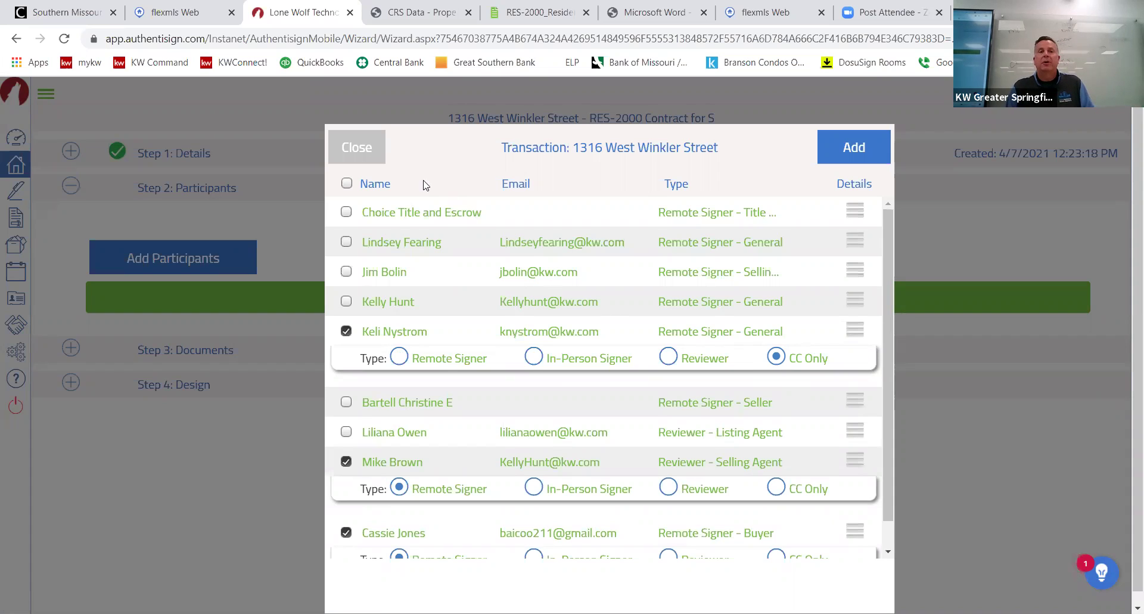
left_click(346, 330)
left_click(844, 156)
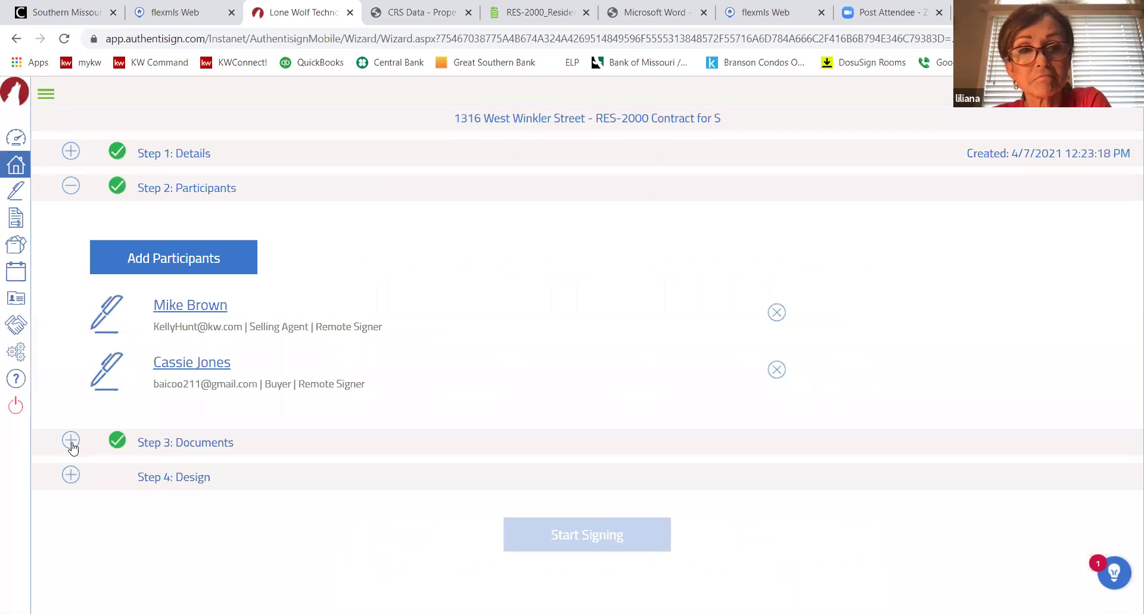
Review the Documents step without adding files, then move on to the 14-page contract in Design.
left_click(71, 444)
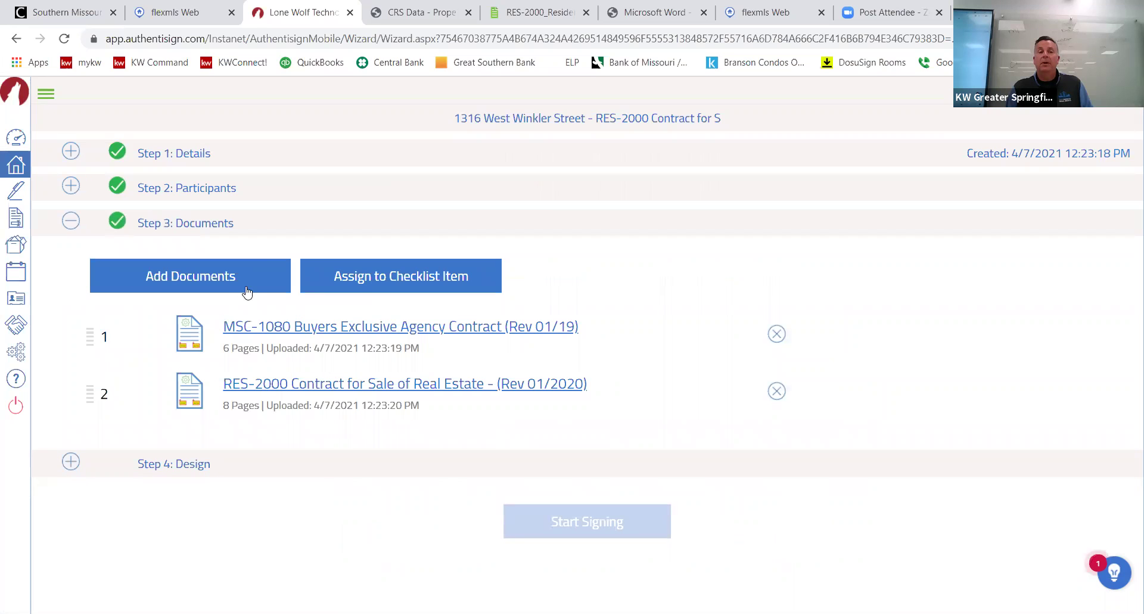
left_click(219, 275)
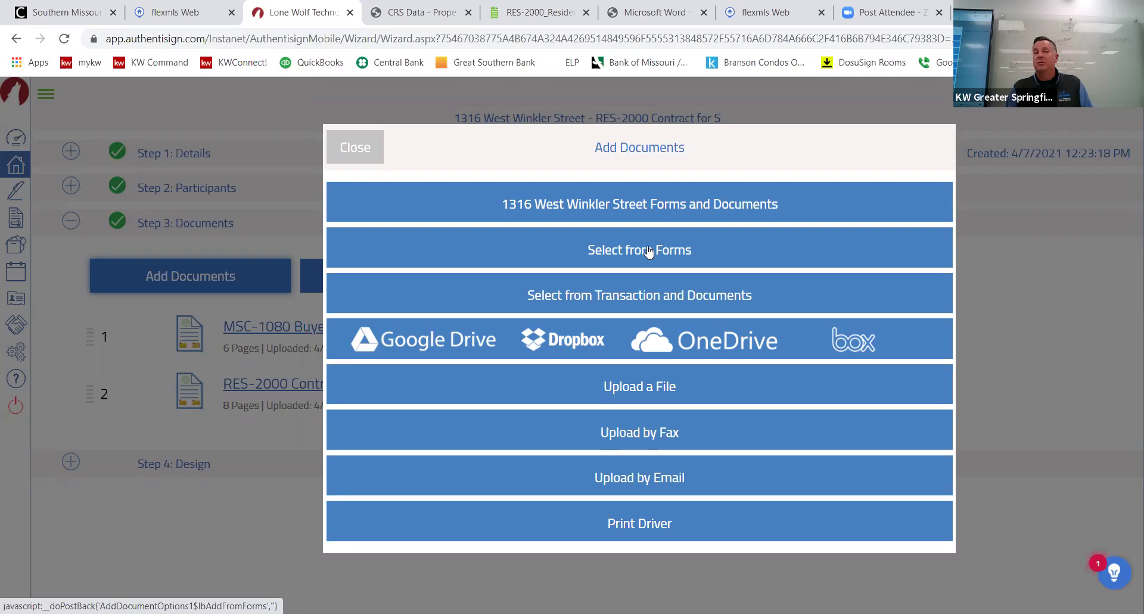
left_click(364, 148)
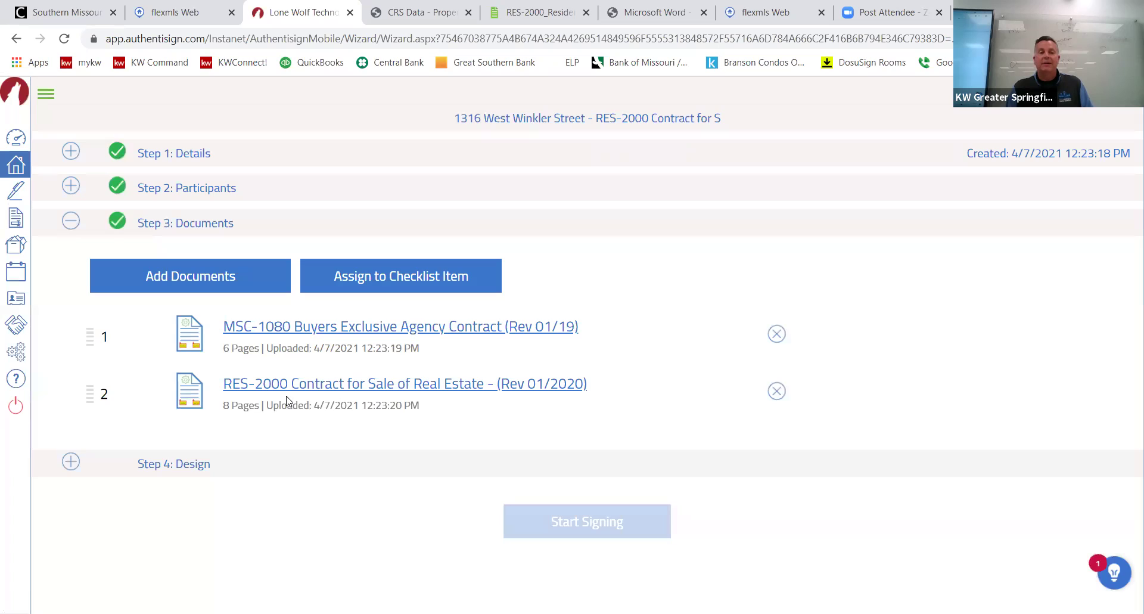
left_click(290, 388)
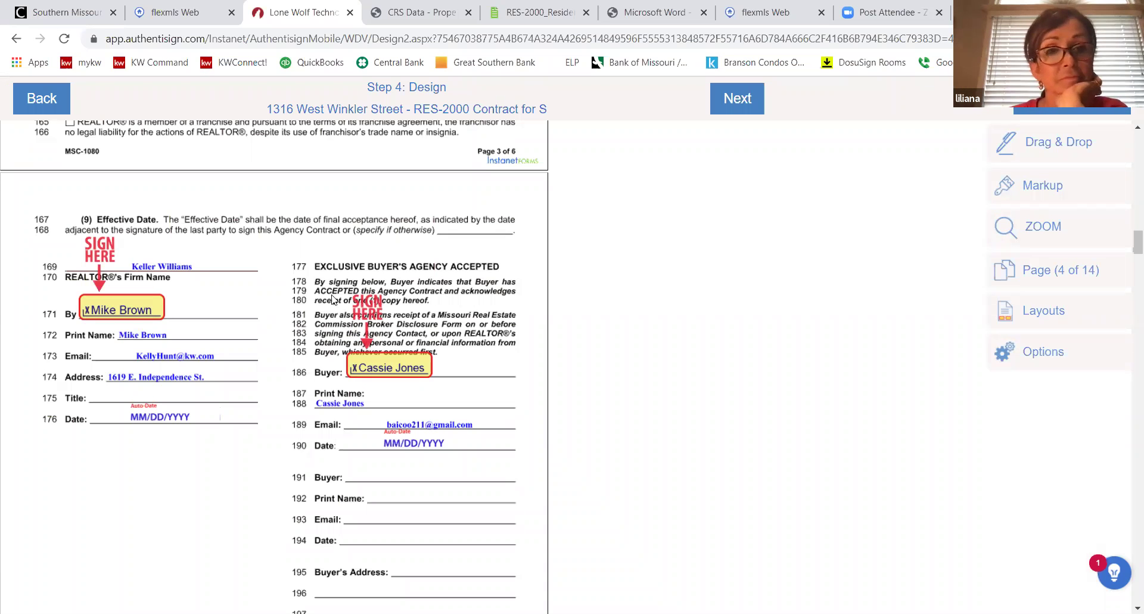
Select the buyer as the signer for new fields on page 5.
scroll(335, 301, "up", 5)
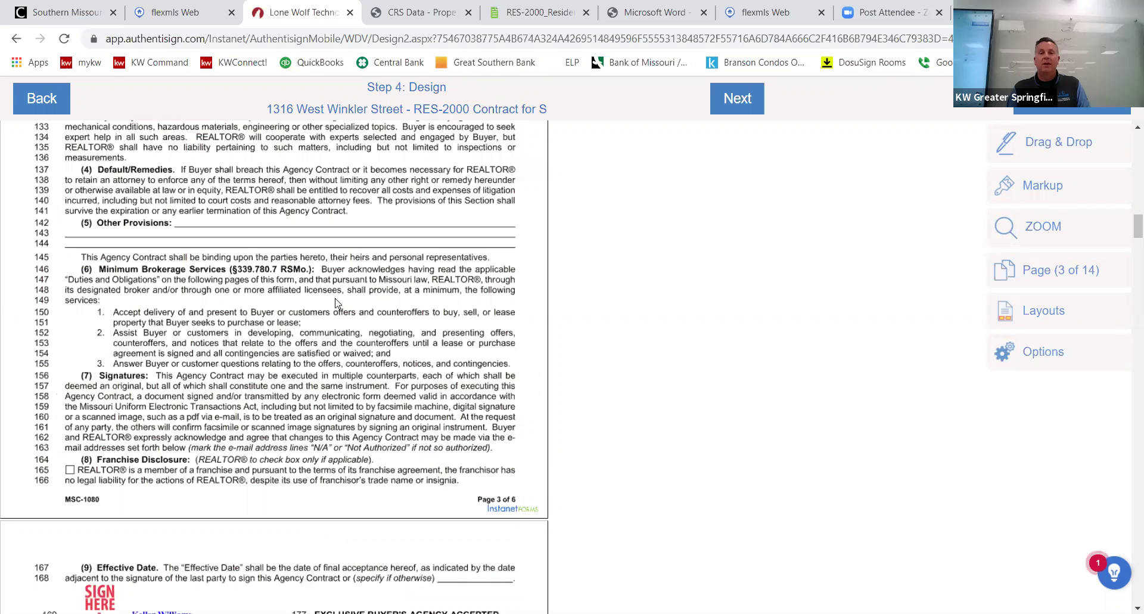
scroll(336, 302, "down", 5)
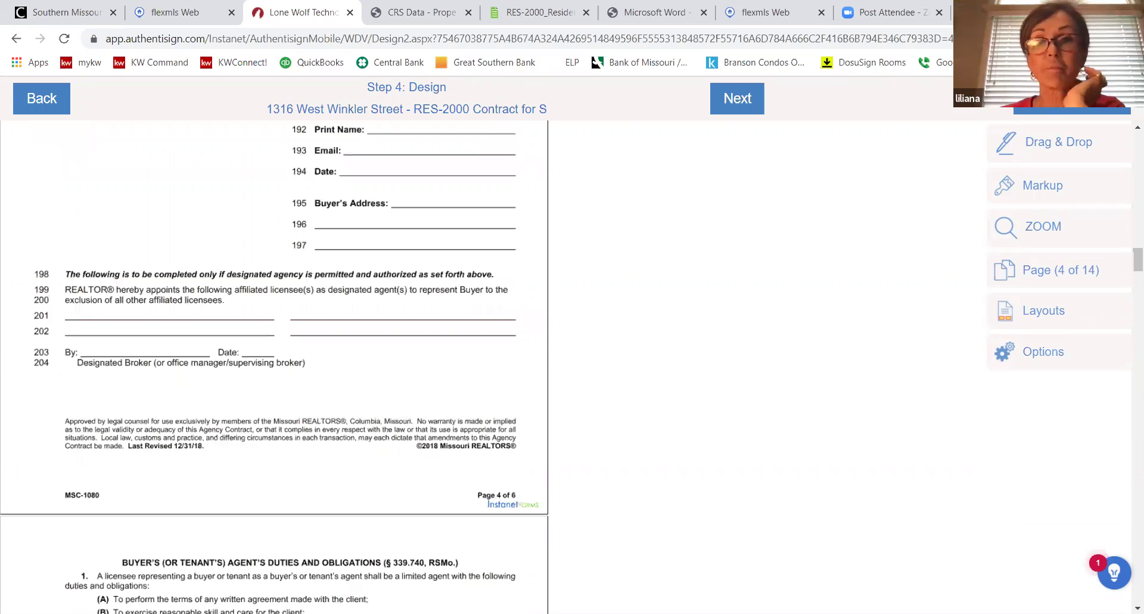
scroll(274, 358, "up", 1)
left_click(1020, 156)
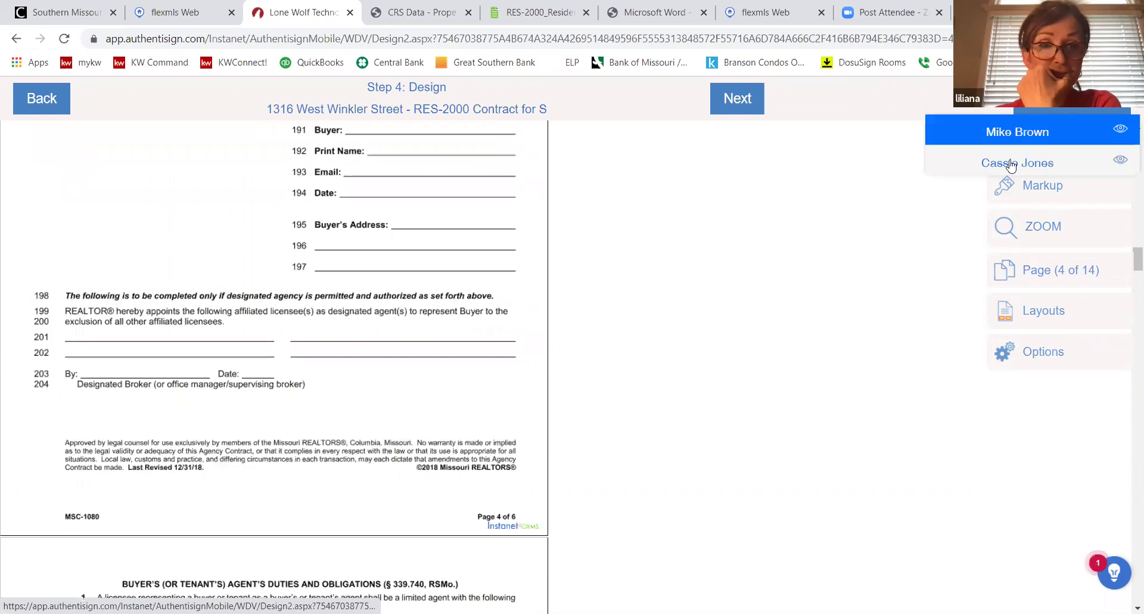
scroll(477, 279, "down", 10)
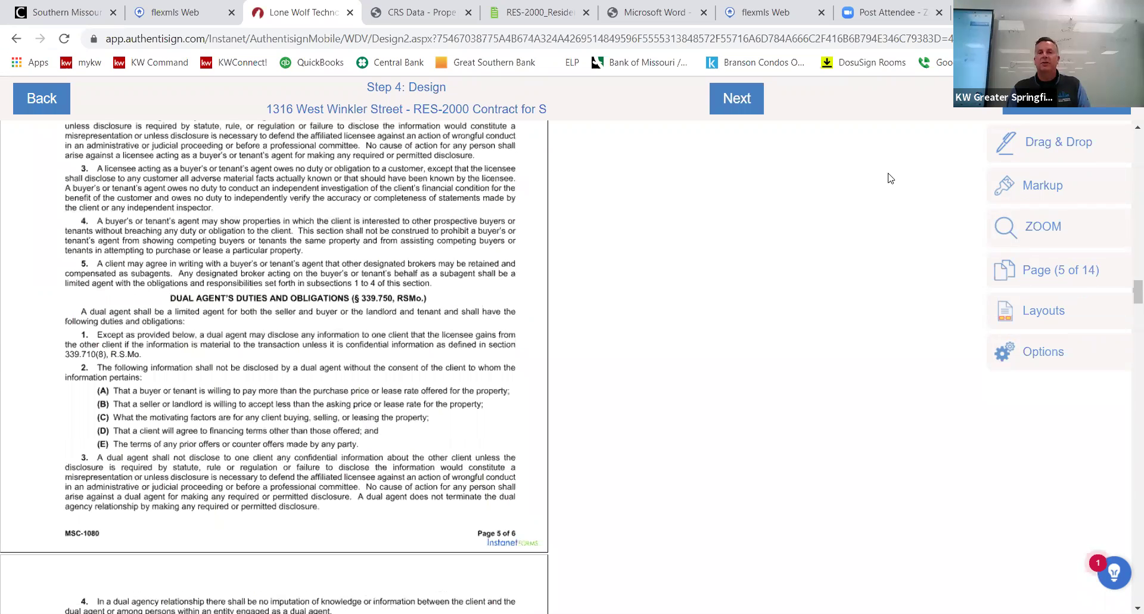
scroll(890, 179, "down", 3)
left_click(1040, 147)
Place the buyer's Initial Here, text, Signer Name and checkbox fields on page 5, checkbox beside item (A).
left_click_drag(896, 147, 496, 287)
left_click_drag(368, 359, 371, 357)
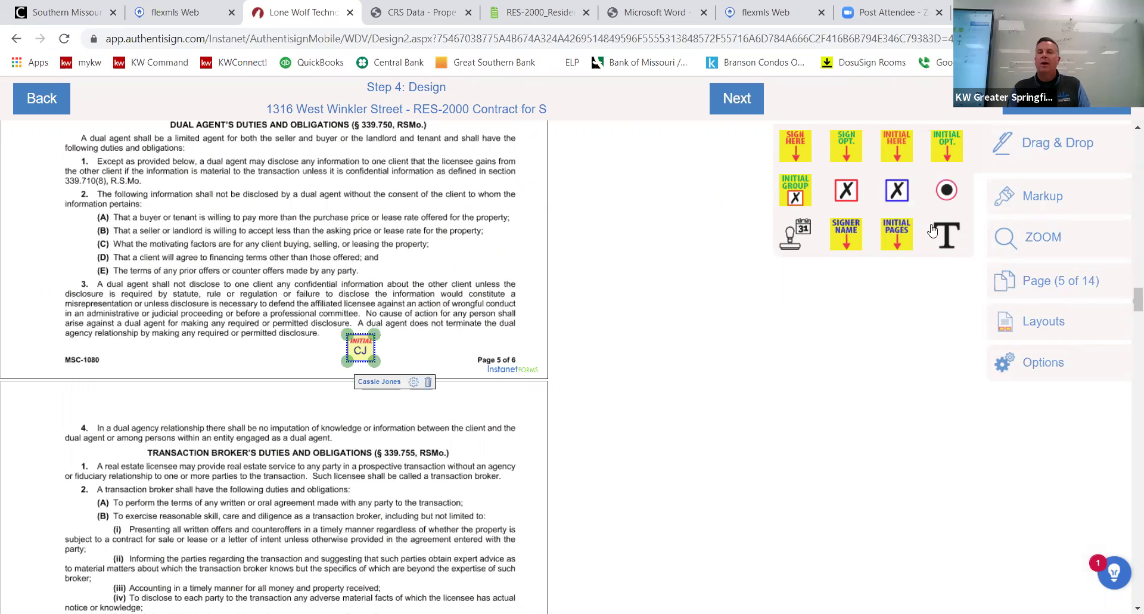
left_click_drag(297, 344, 171, 358)
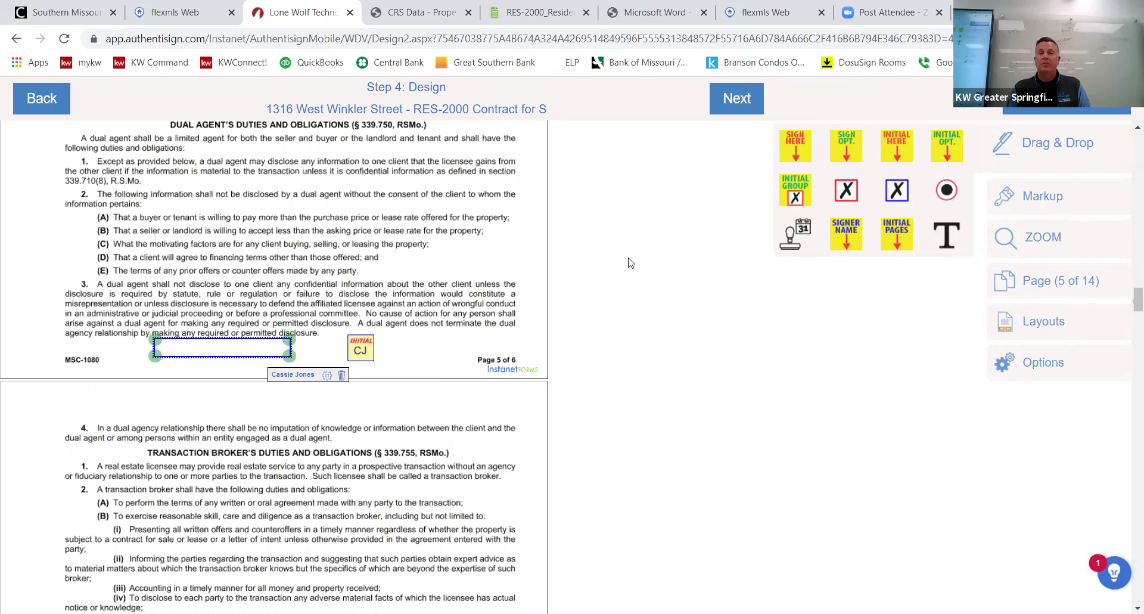
left_click_drag(394, 292, 430, 289)
left_click(200, 228)
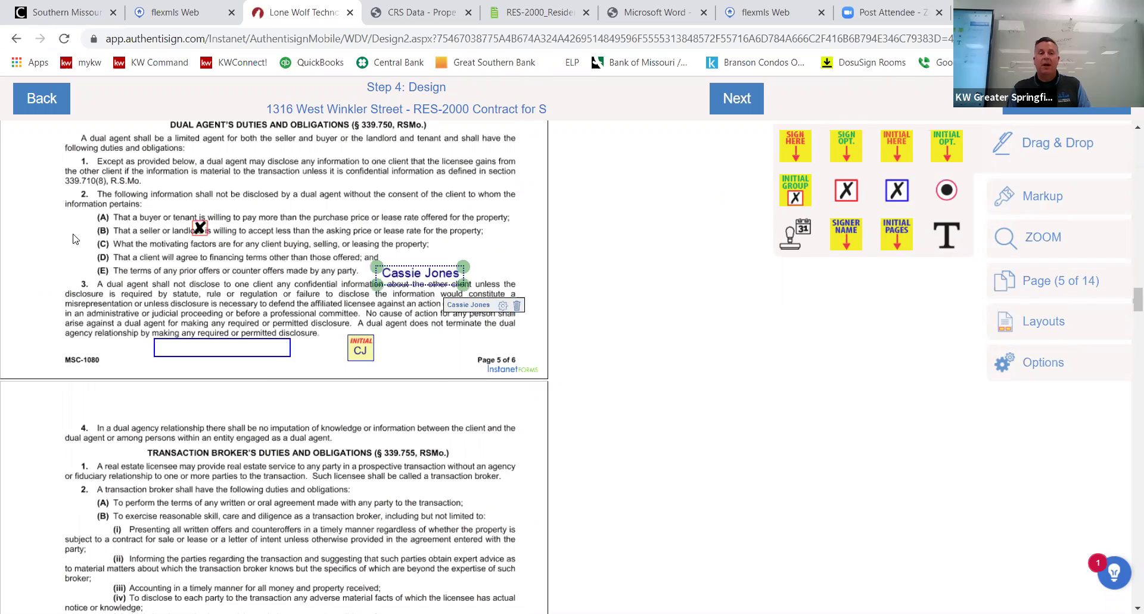
left_click_drag(97, 234, 97, 234)
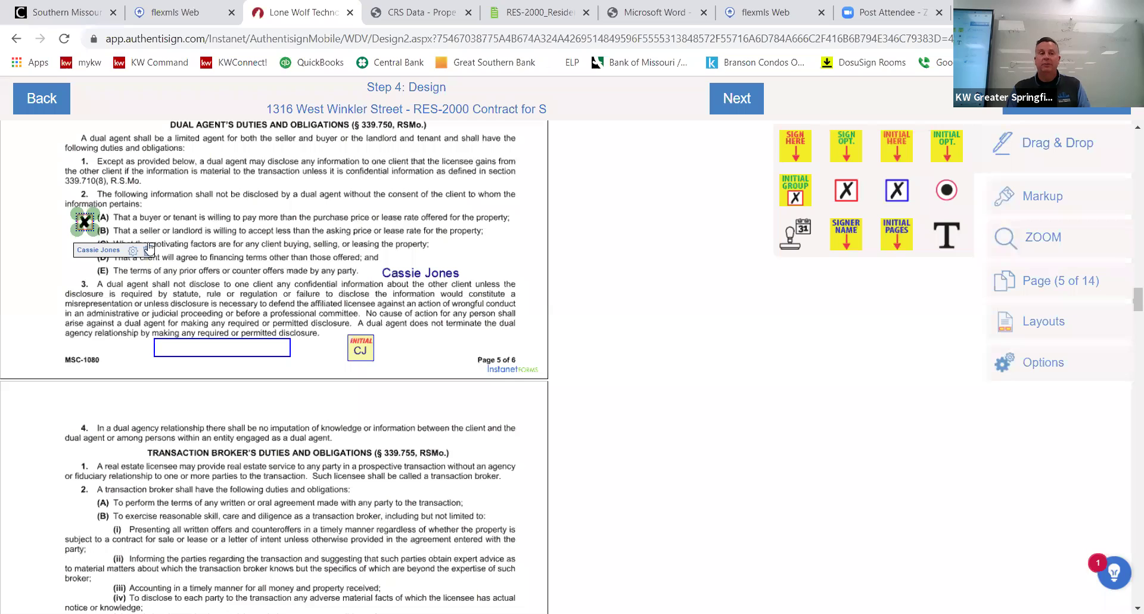
Draw a markup text box over dual agent duty item 1 and set its background to White.
left_click(1043, 196)
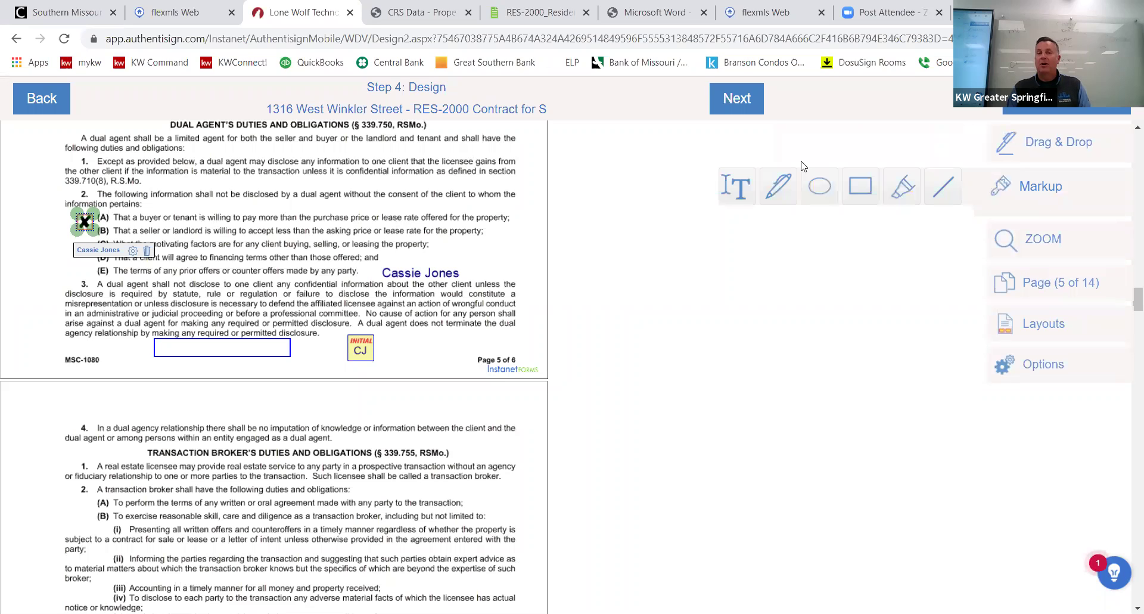
left_click(742, 189)
left_click_drag(93, 157, 451, 190)
left_click_drag(525, 186, 528, 186)
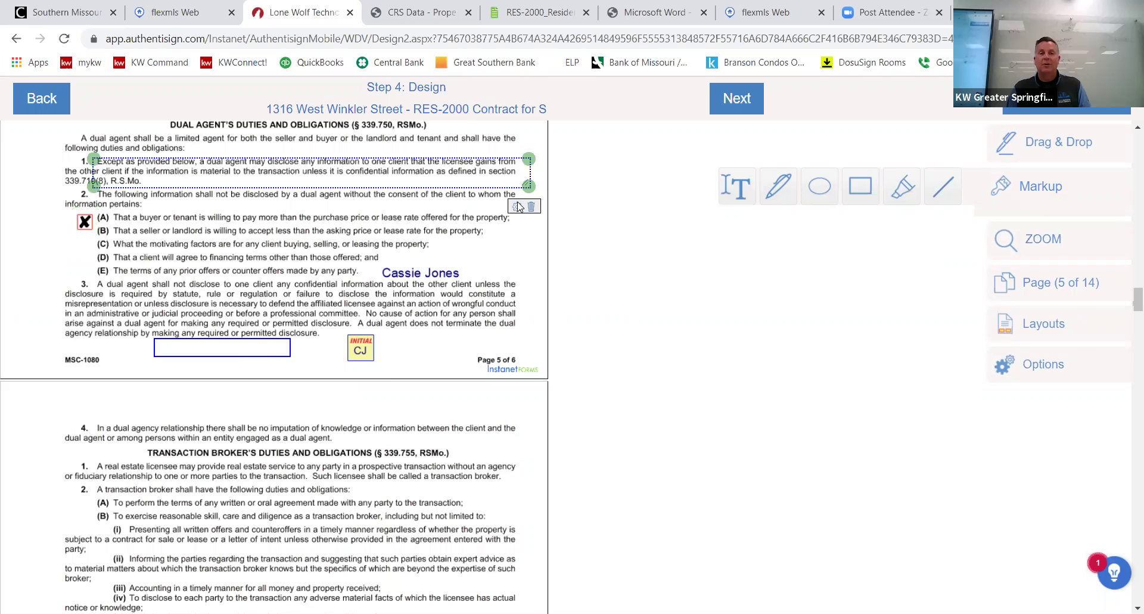
left_click(517, 206)
left_click(310, 216)
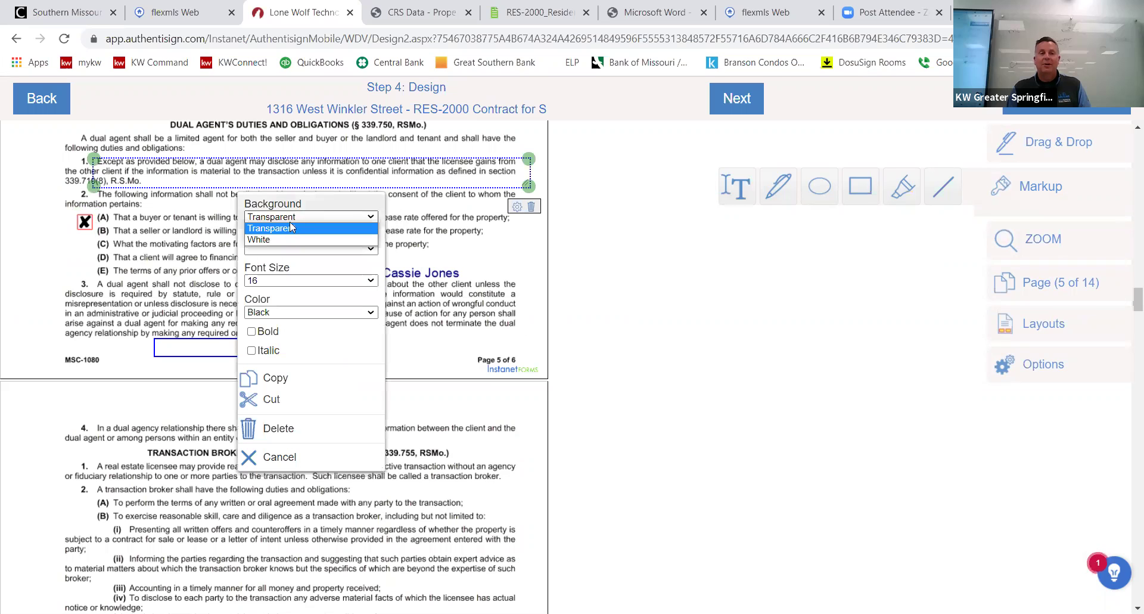
left_click(284, 240)
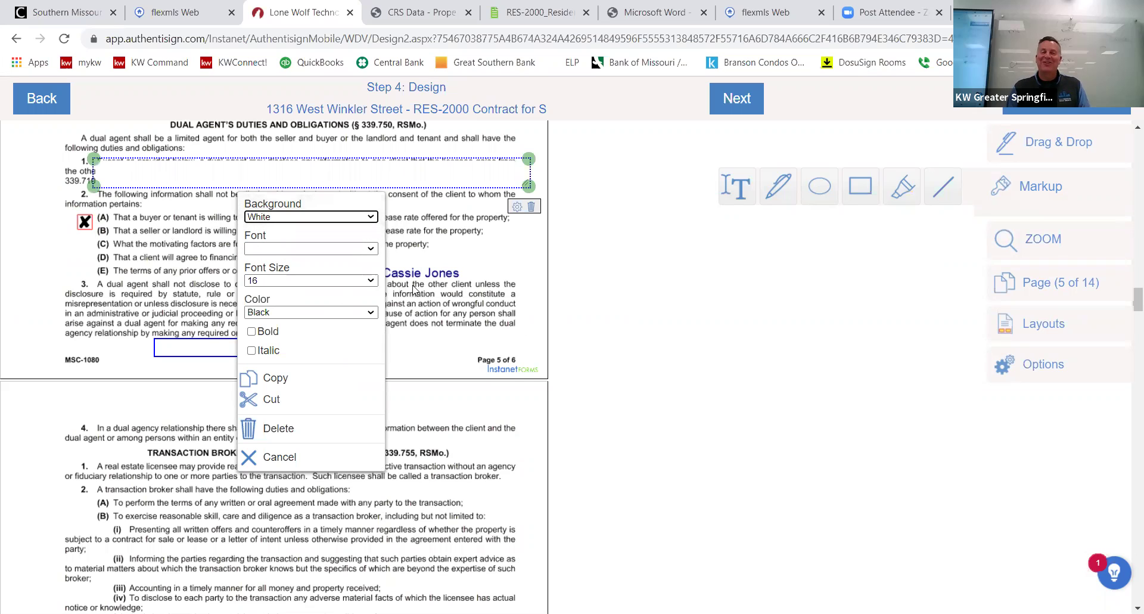
left_click(442, 289)
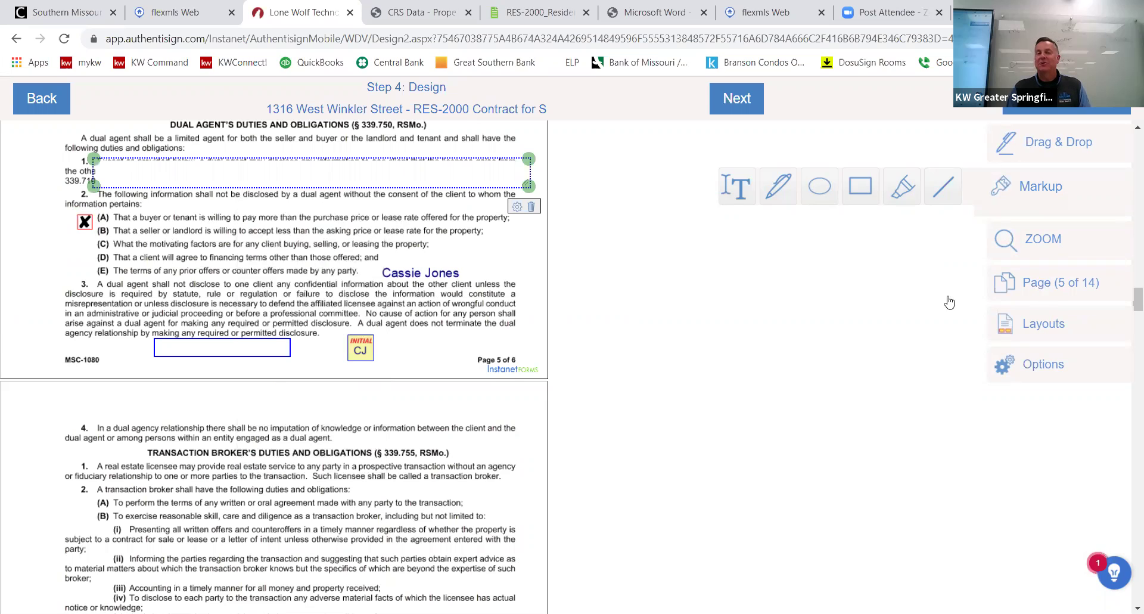
Scroll through the document and finish the design step.
scroll(429, 314, "down", 1)
scroll(429, 314, "down", 10)
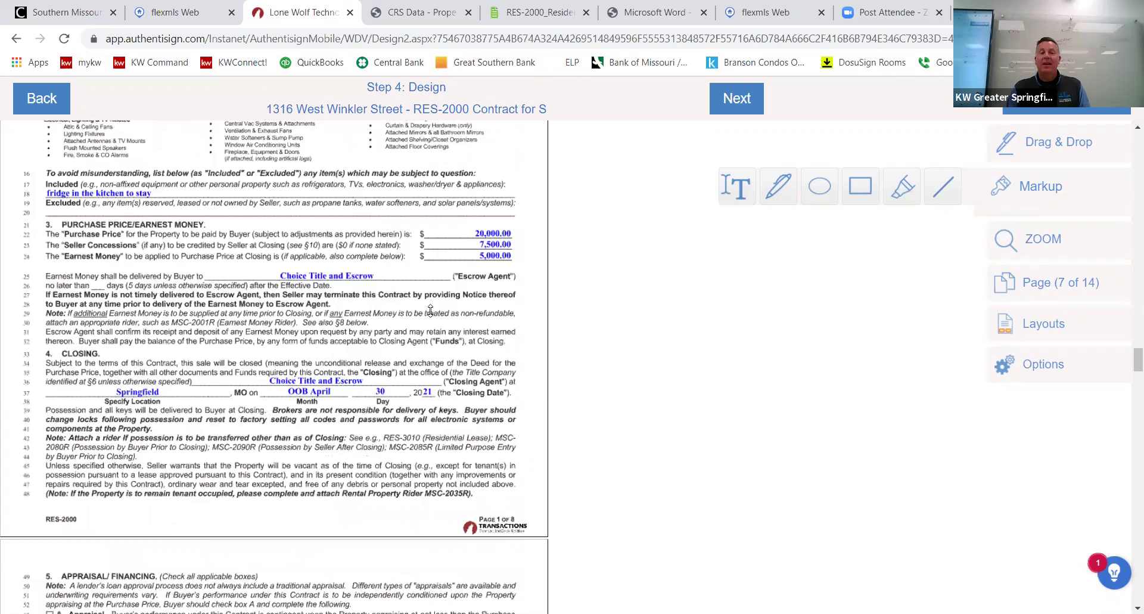
scroll(433, 306, "down", 6)
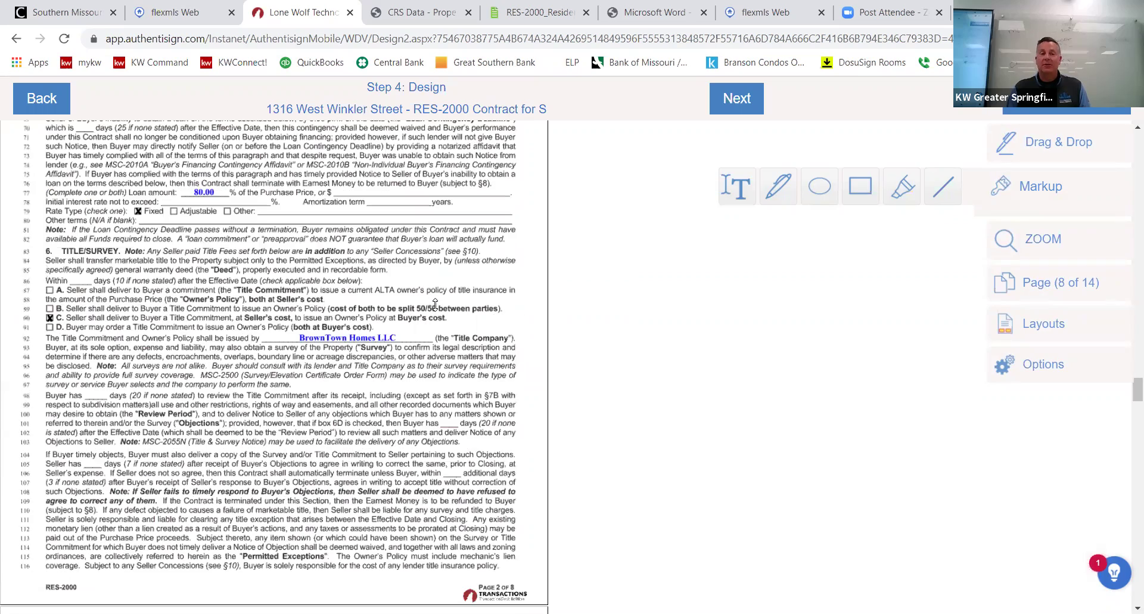
scroll(435, 305, "down", 10)
scroll(435, 305, "down", 12)
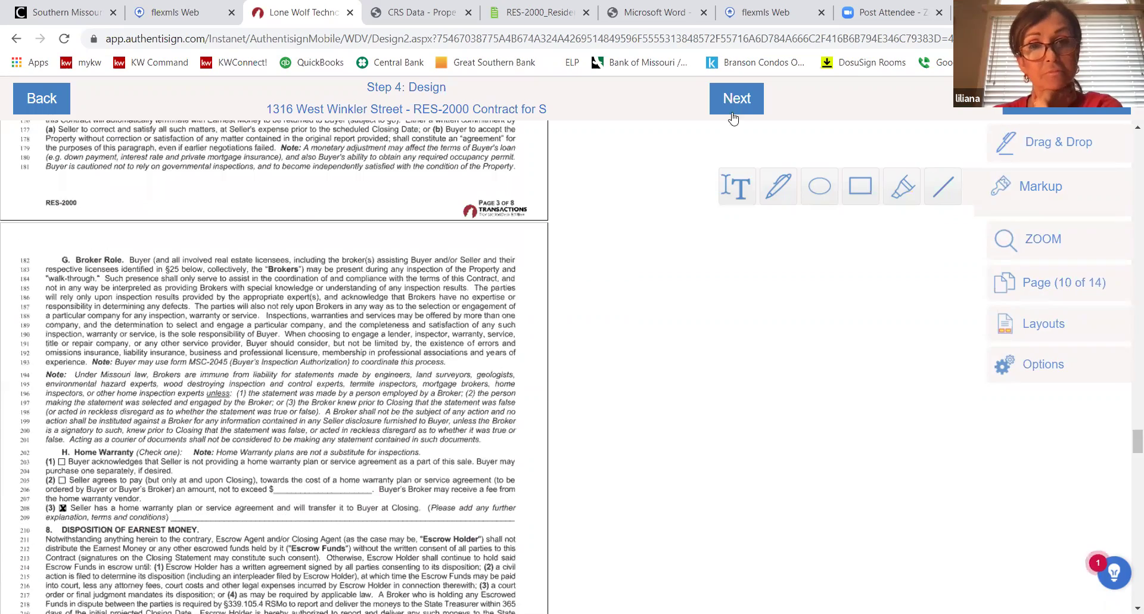
left_click(735, 100)
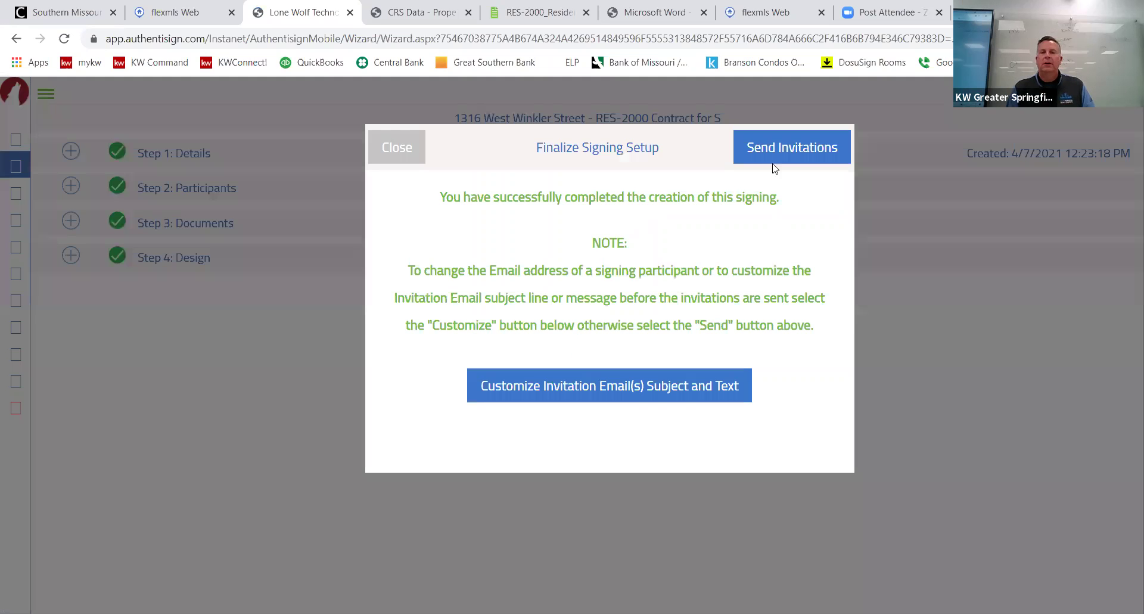
Set the buyer's invitation subject to 'offer on winkler!', save, and close without sending invitations.
left_click(638, 386)
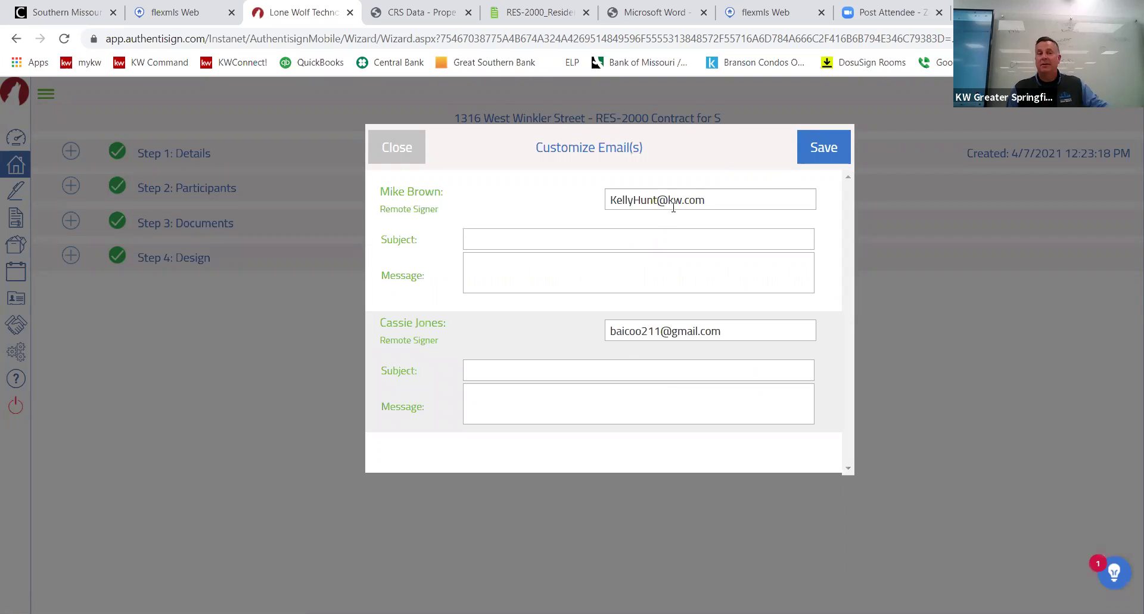
left_click(581, 370)
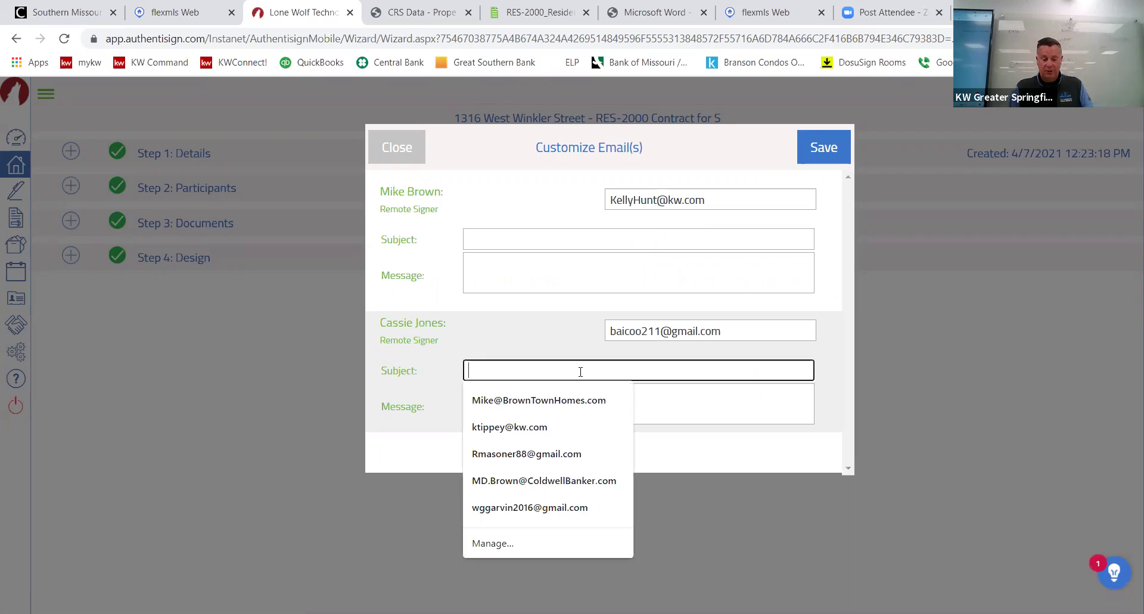
type("offe")
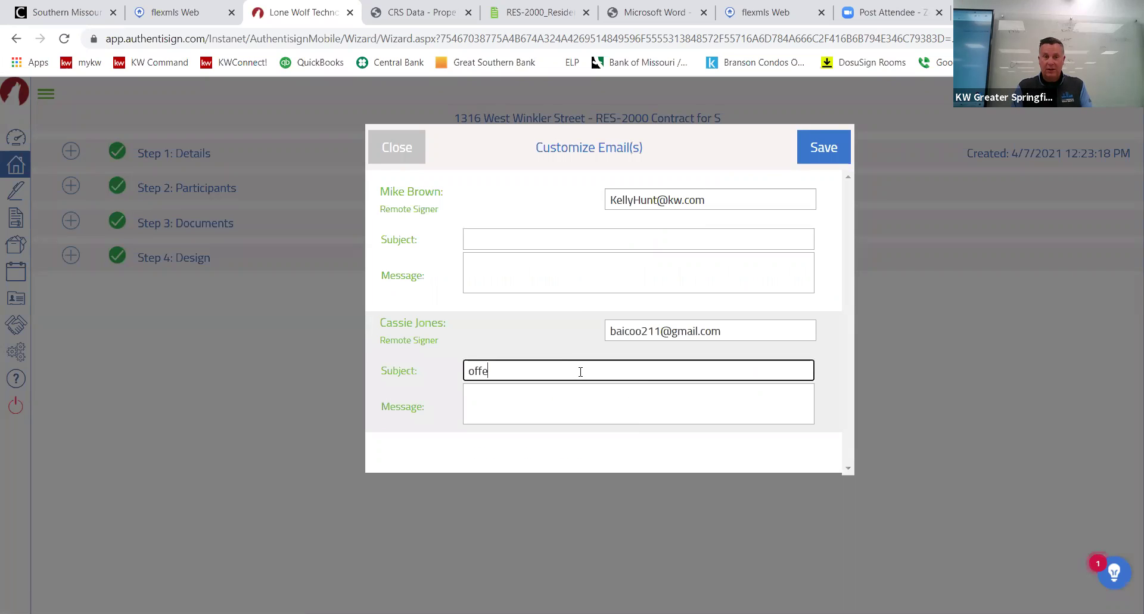
type("r on winkler!")
left_click(572, 391)
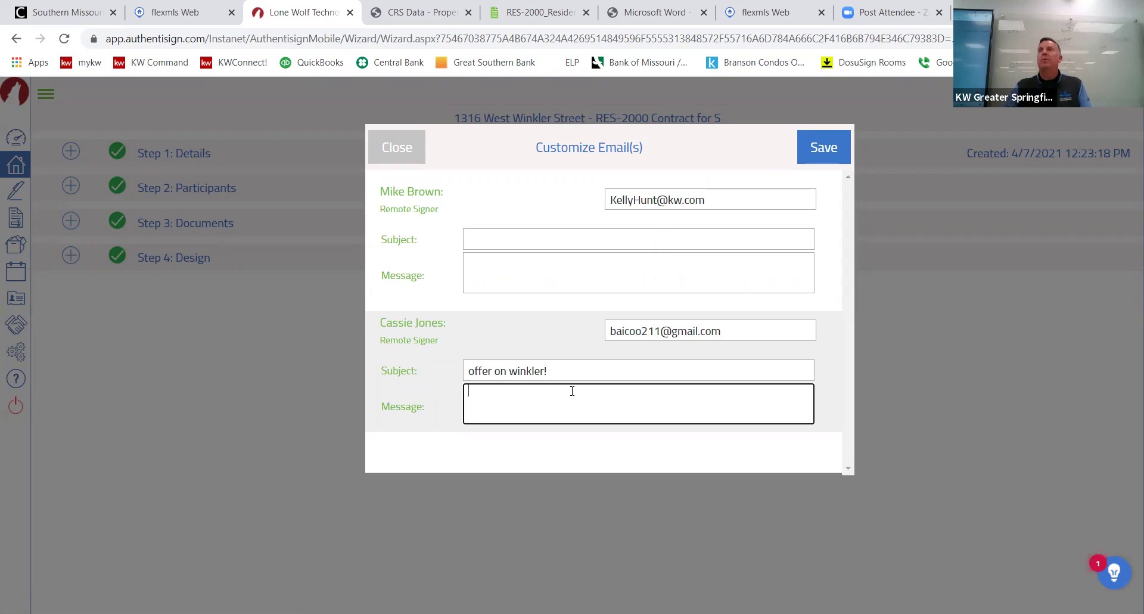
left_click(823, 146)
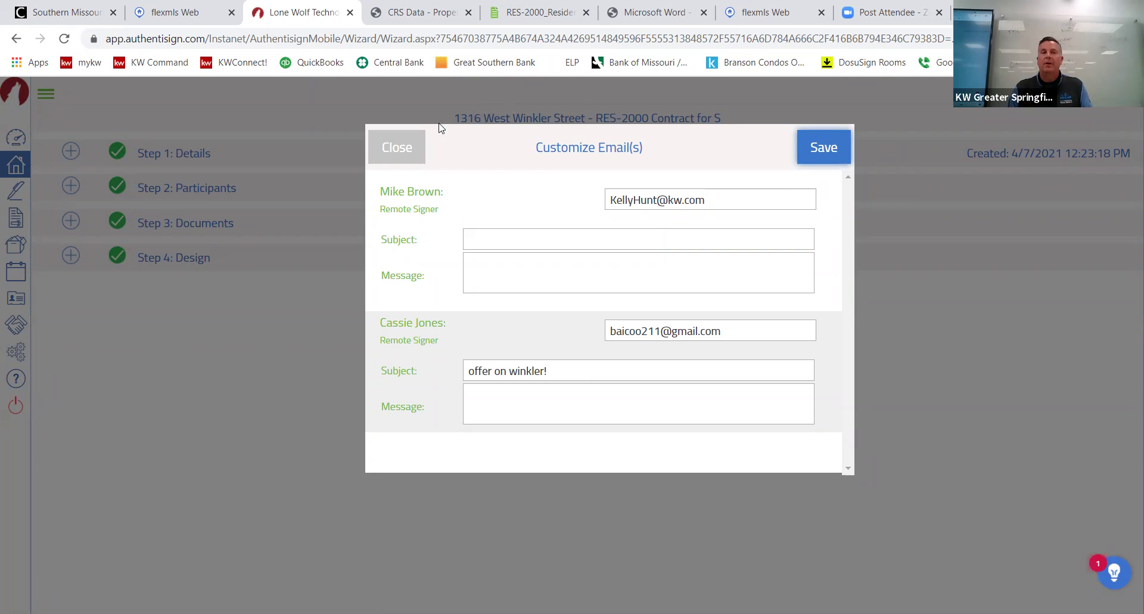
left_click(401, 152)
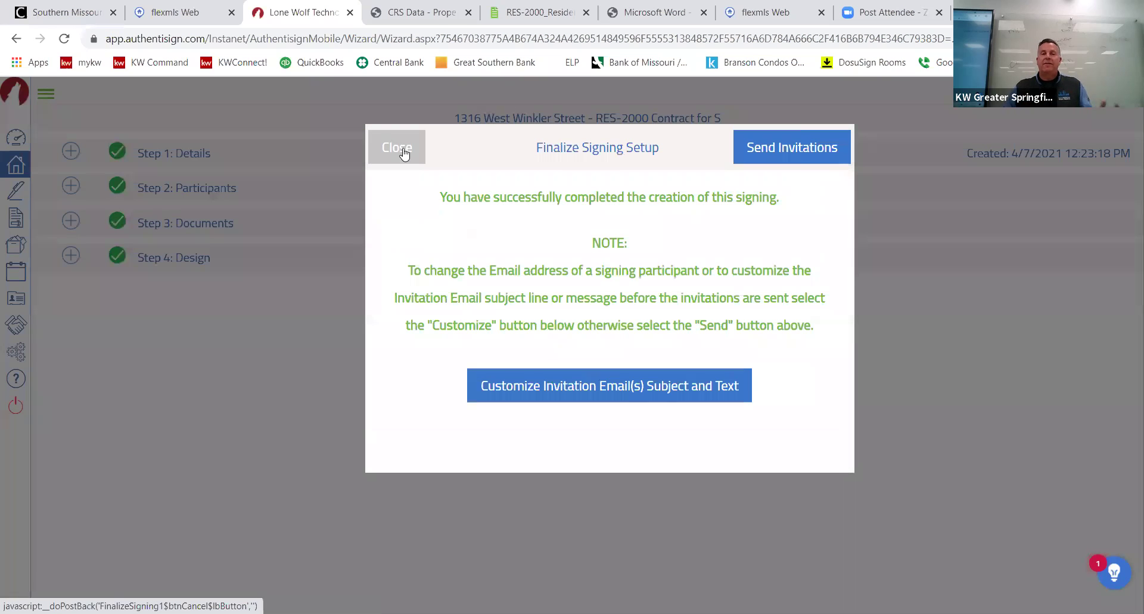
left_click(390, 154)
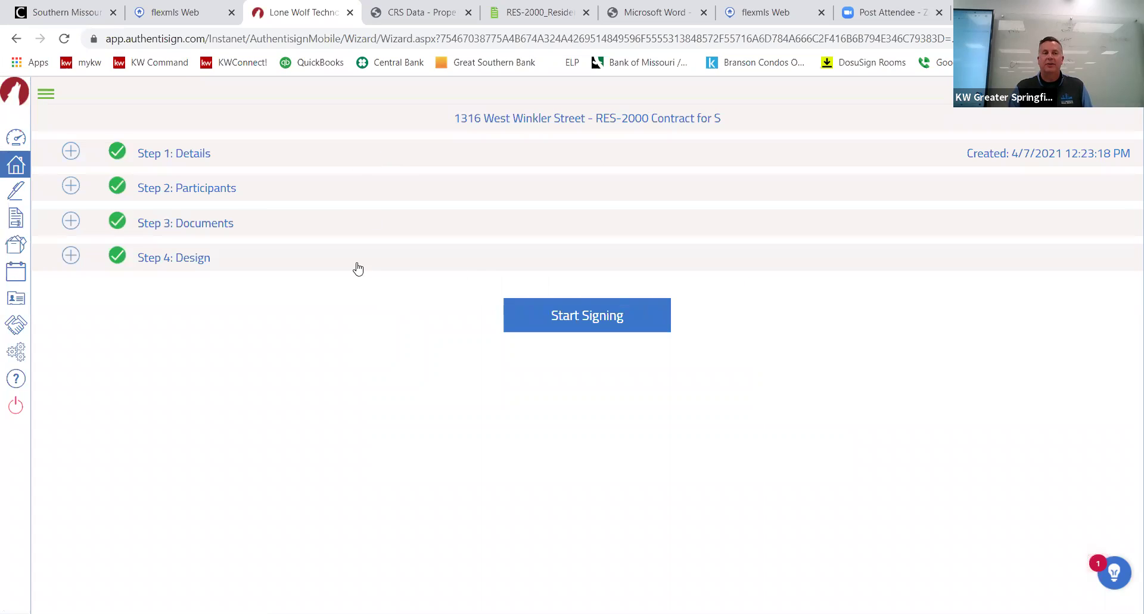
Visit the dashboard, Transactions and Signings lists, then open the Settings page.
left_click(18, 141)
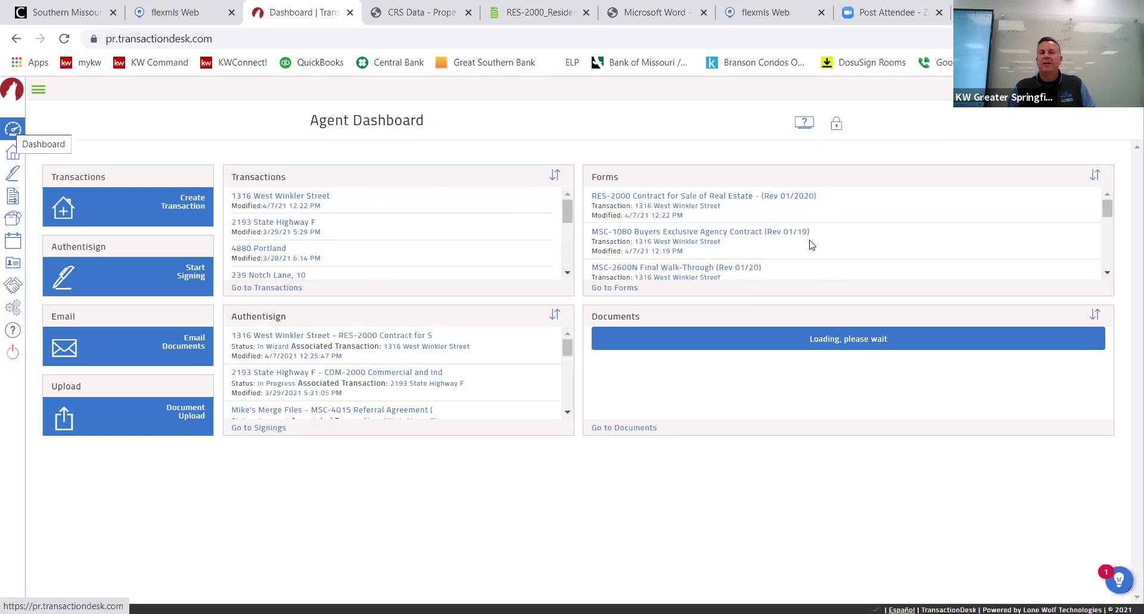
left_click(12, 157)
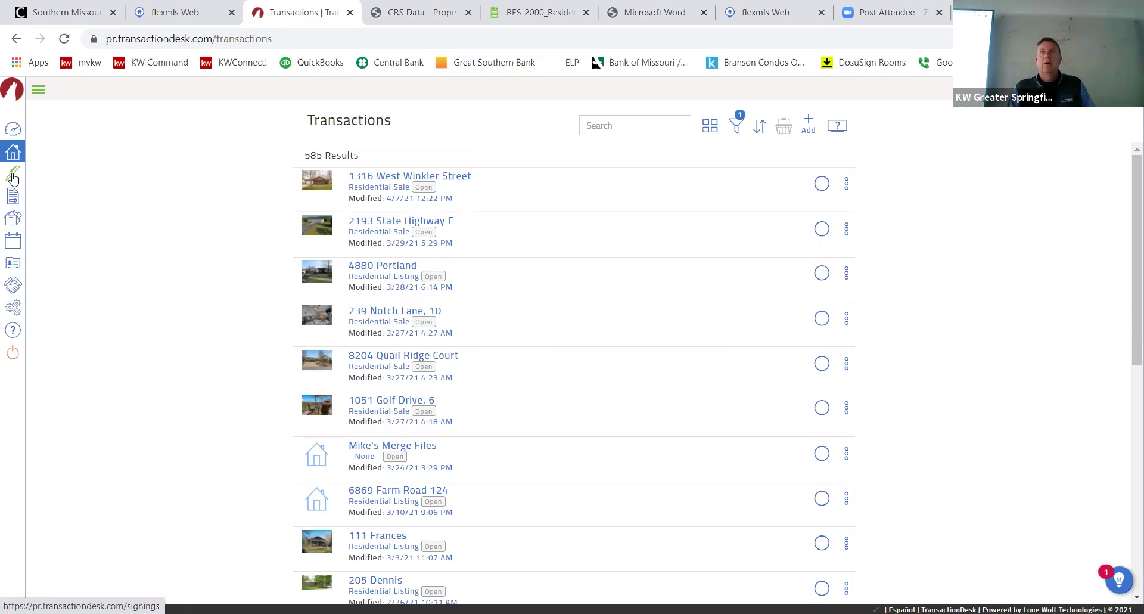
left_click(13, 178)
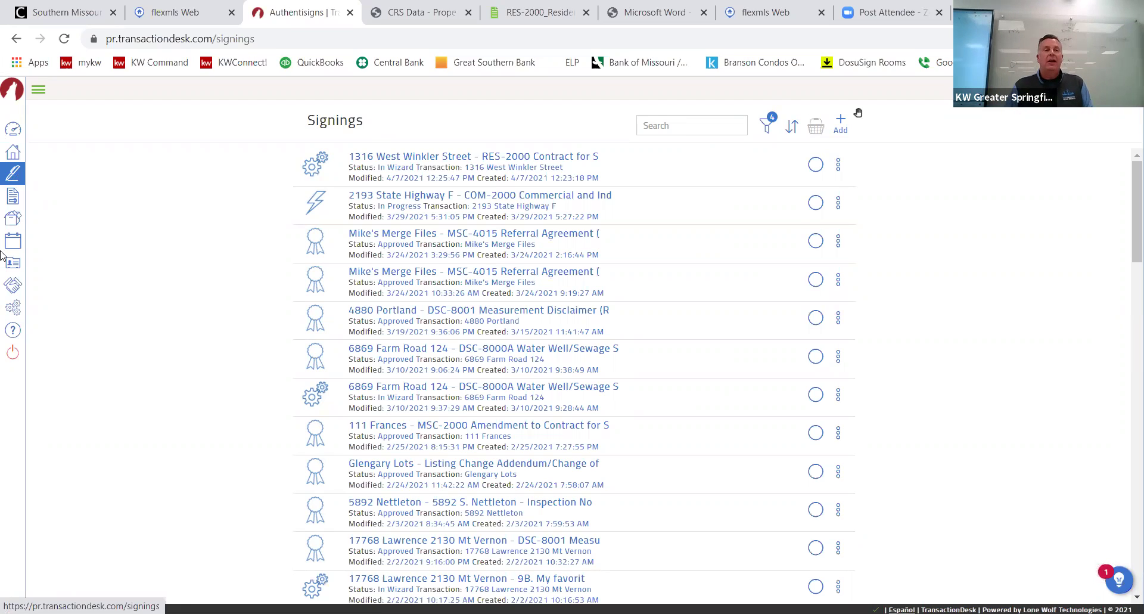
left_click(14, 307)
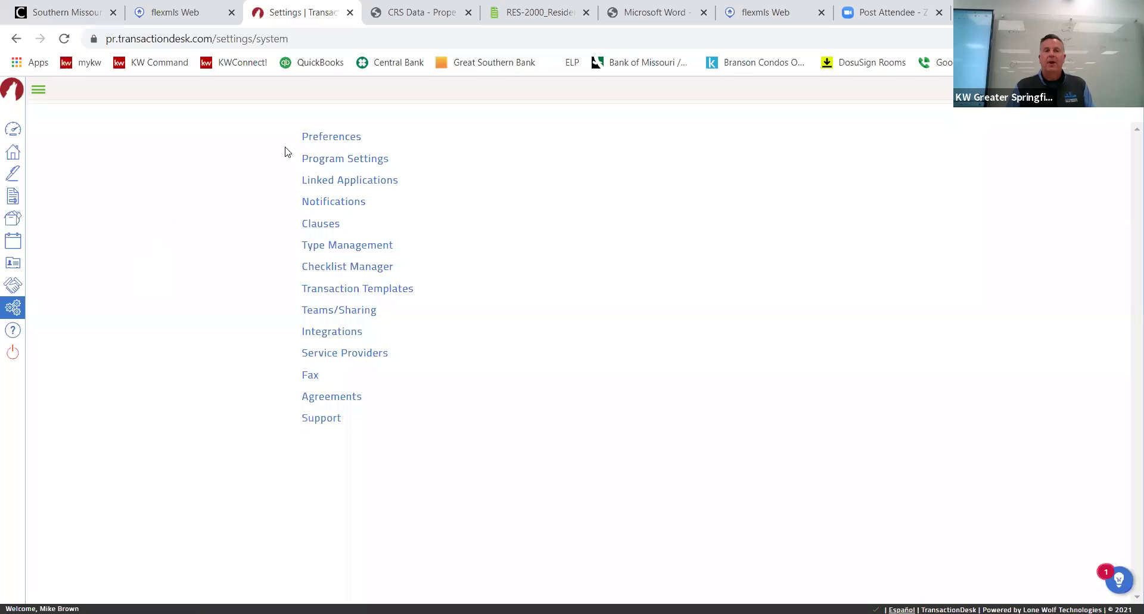
Open Preferences and expand then collapse User Information, Office Information and Email Signature.
left_click(332, 140)
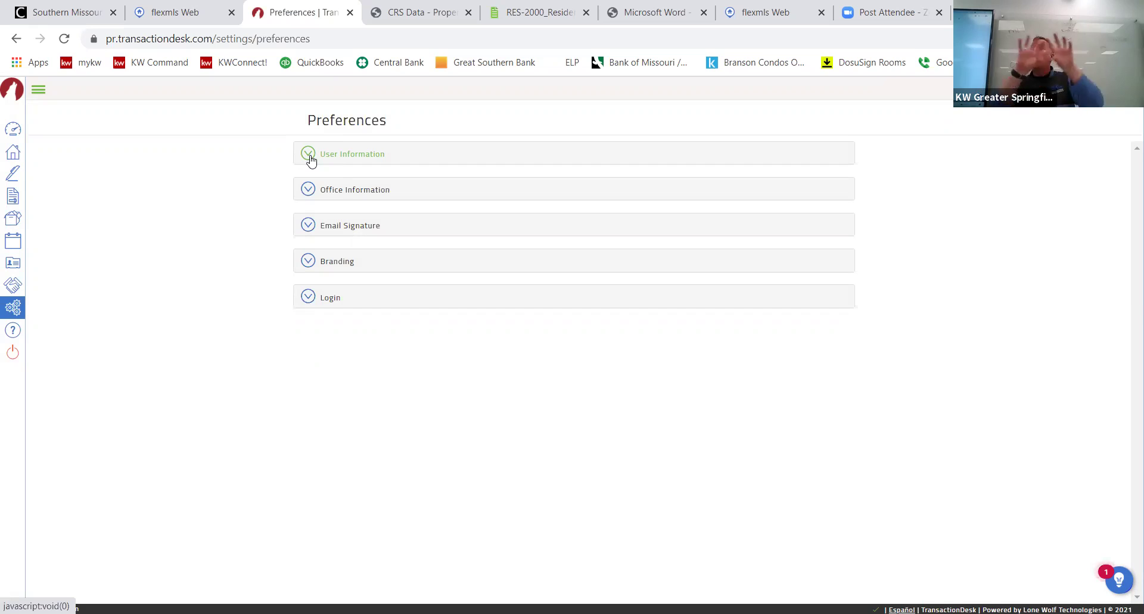
left_click(310, 157)
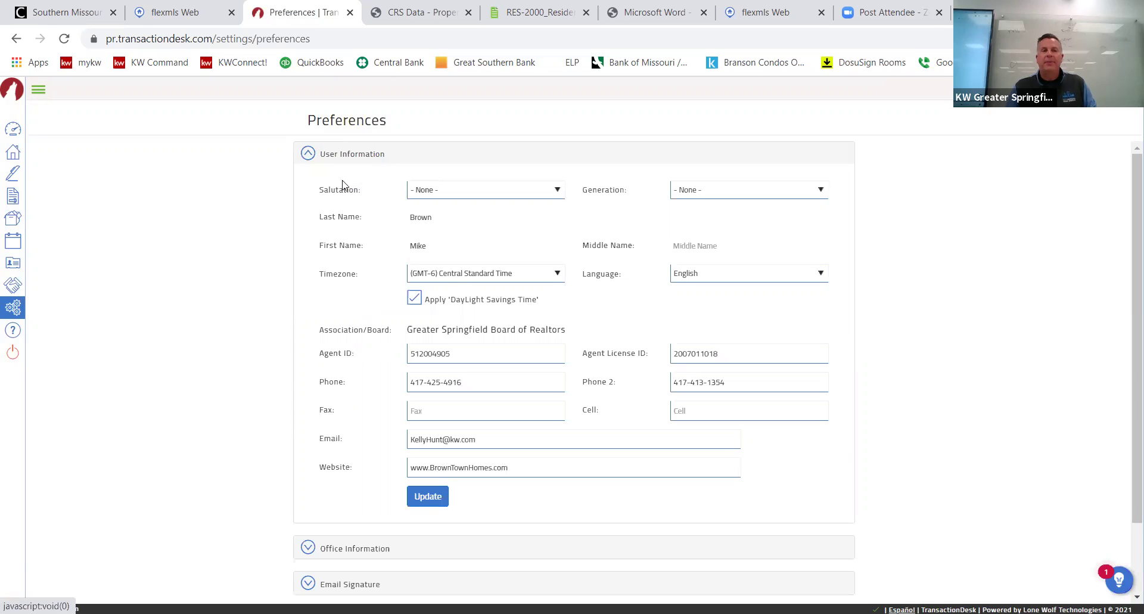
left_click(311, 156)
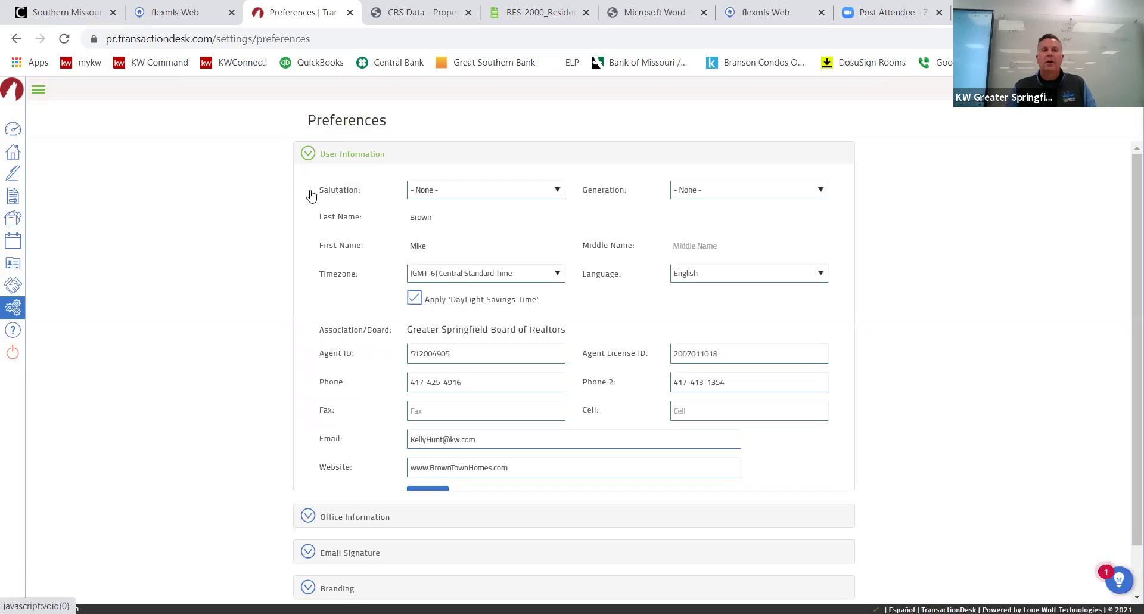
left_click(310, 191)
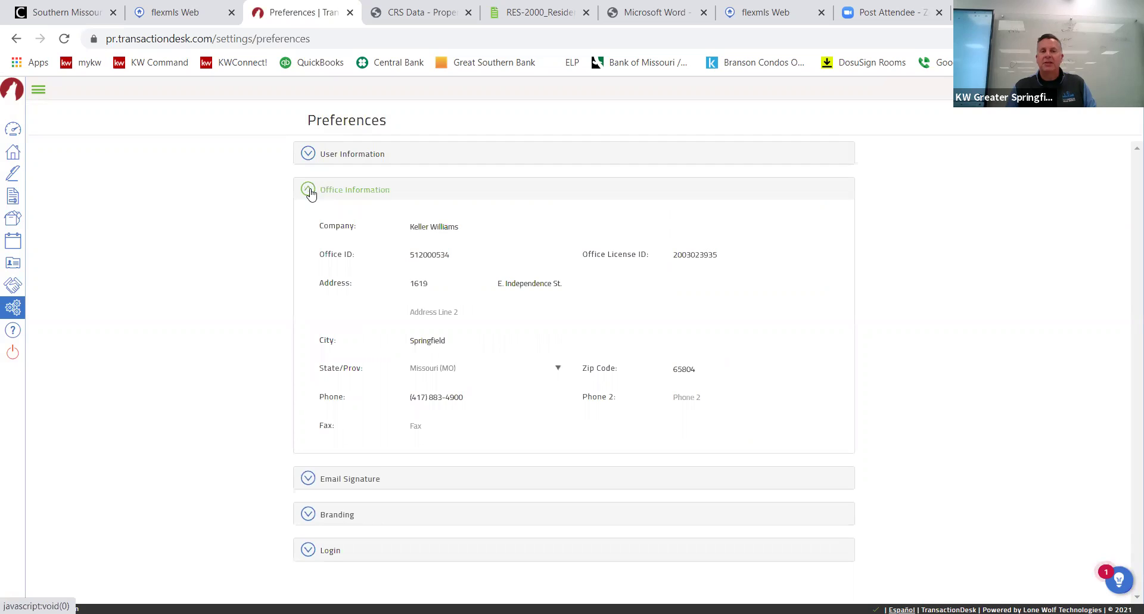
left_click(311, 191)
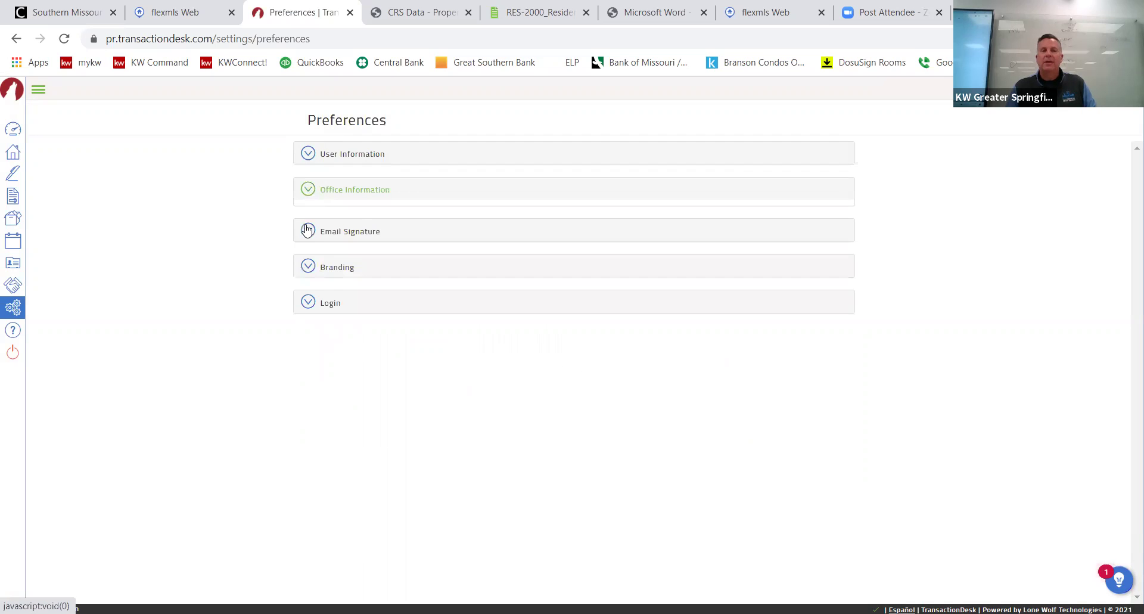
left_click(308, 226)
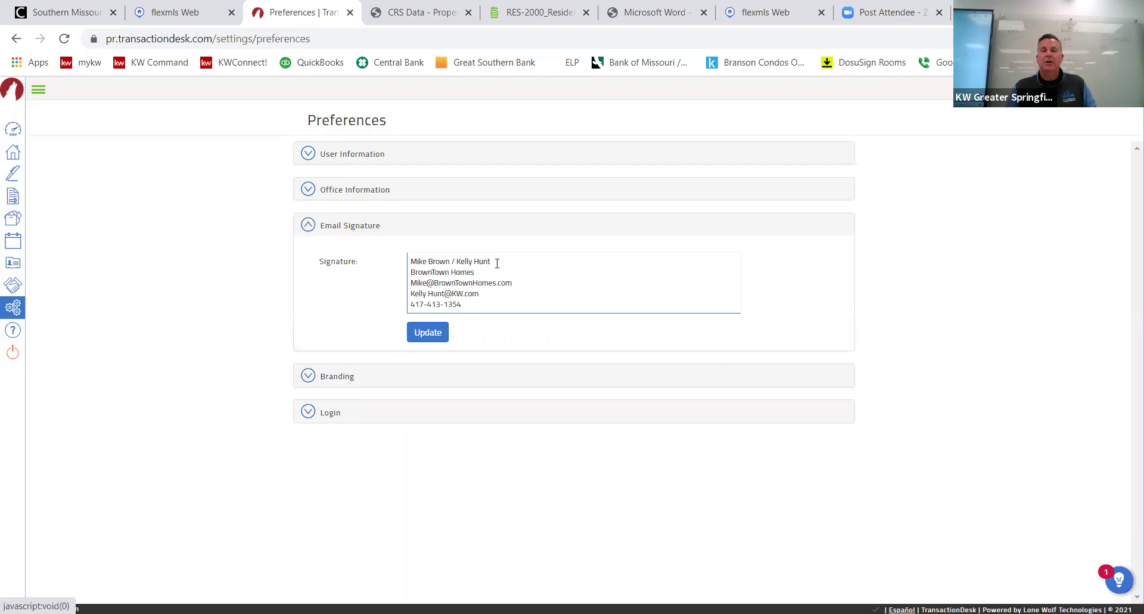
left_click(497, 264)
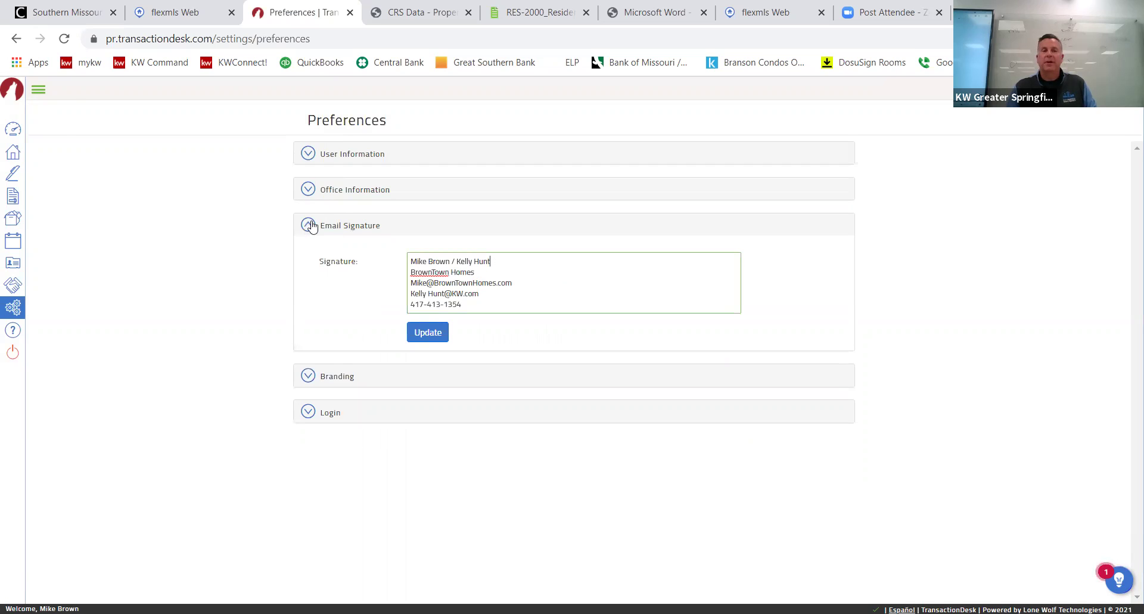
left_click(310, 226)
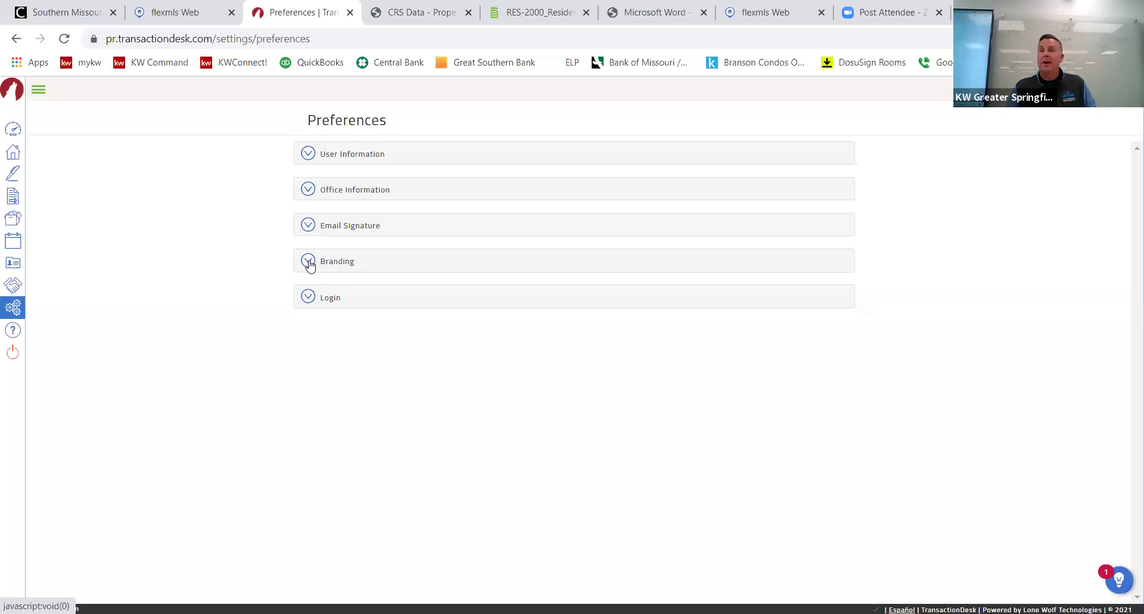
Review the Branding images and Login settings, leaving the Branding images shown.
left_click(310, 264)
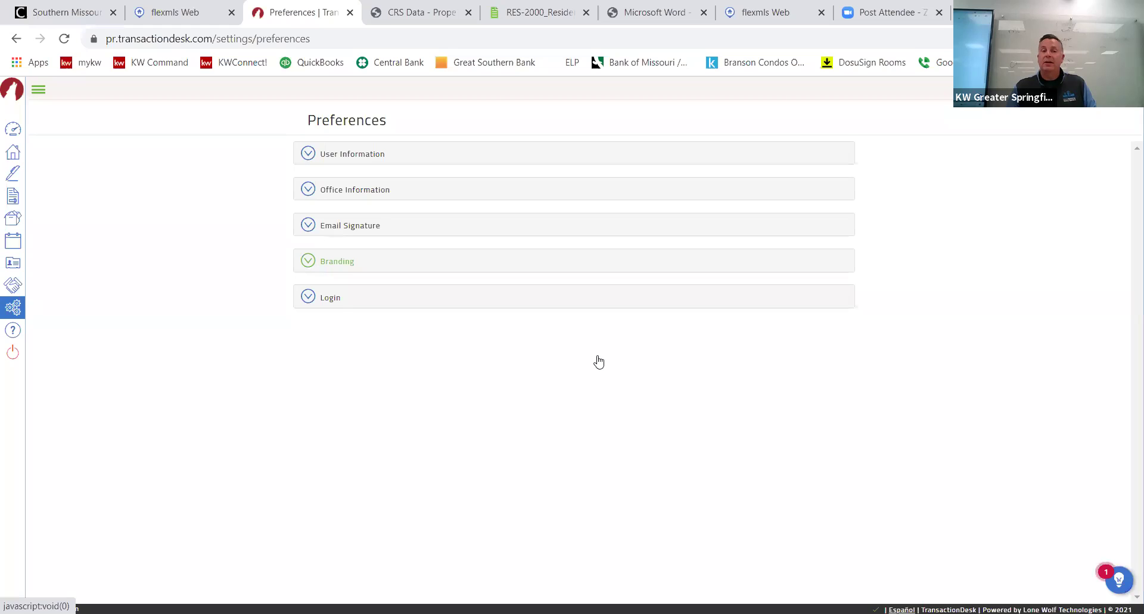
scroll(690, 382, "down", 2)
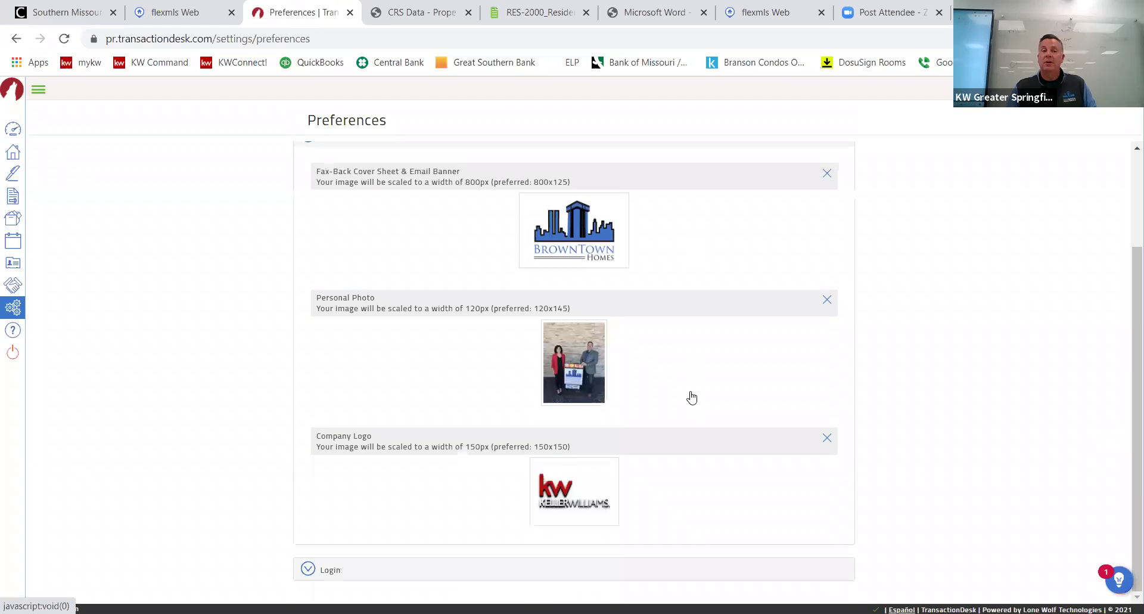
scroll(494, 357, "up", 1)
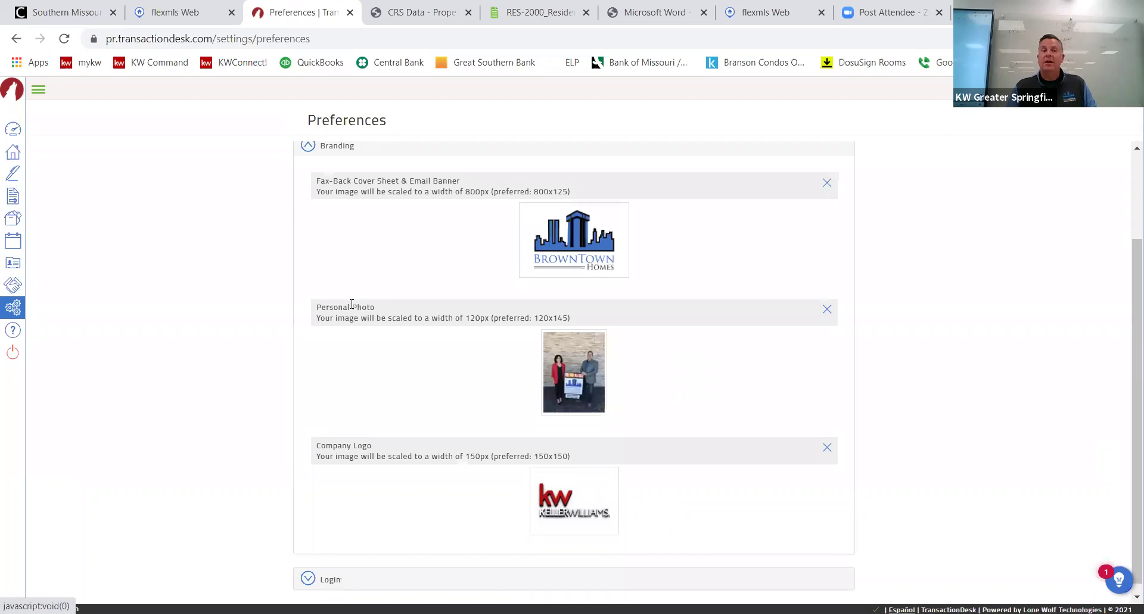
scroll(311, 268, "up", 2)
left_click(310, 264)
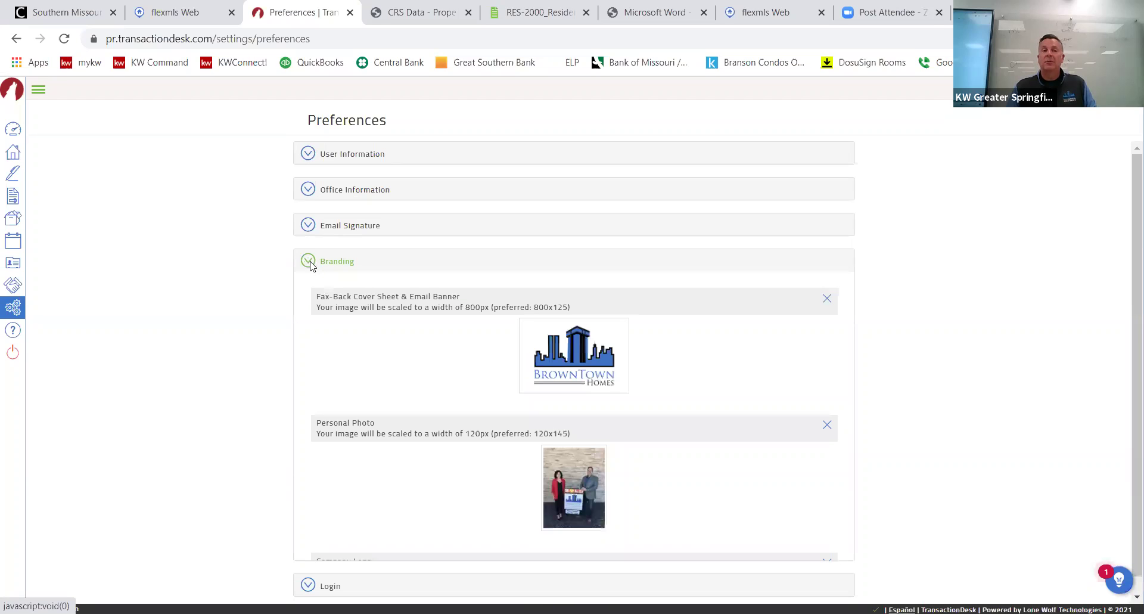
left_click(307, 300)
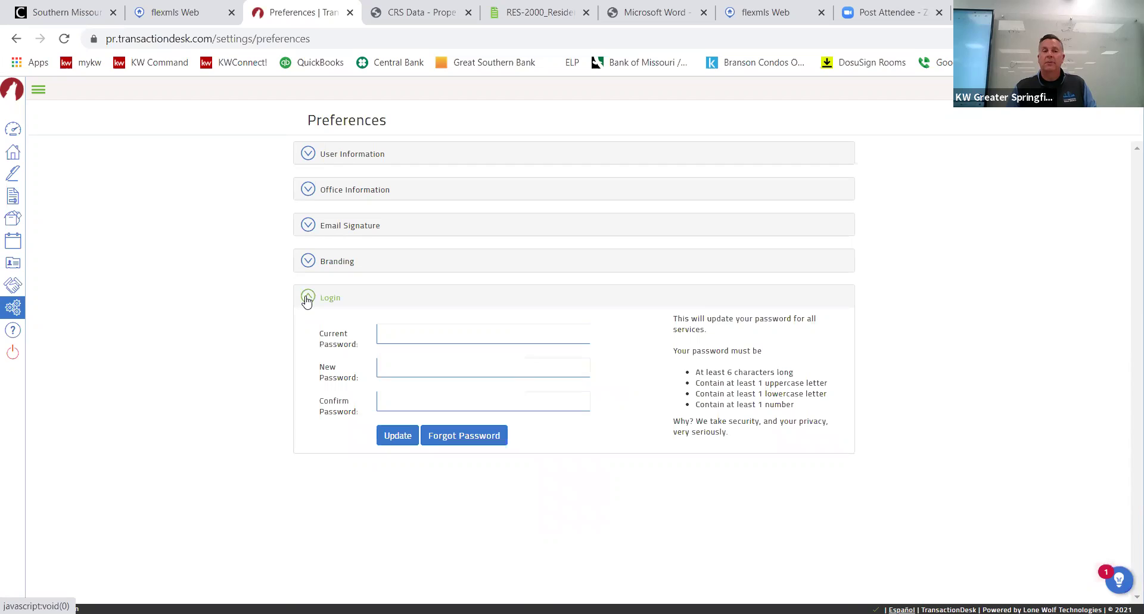
left_click(307, 298)
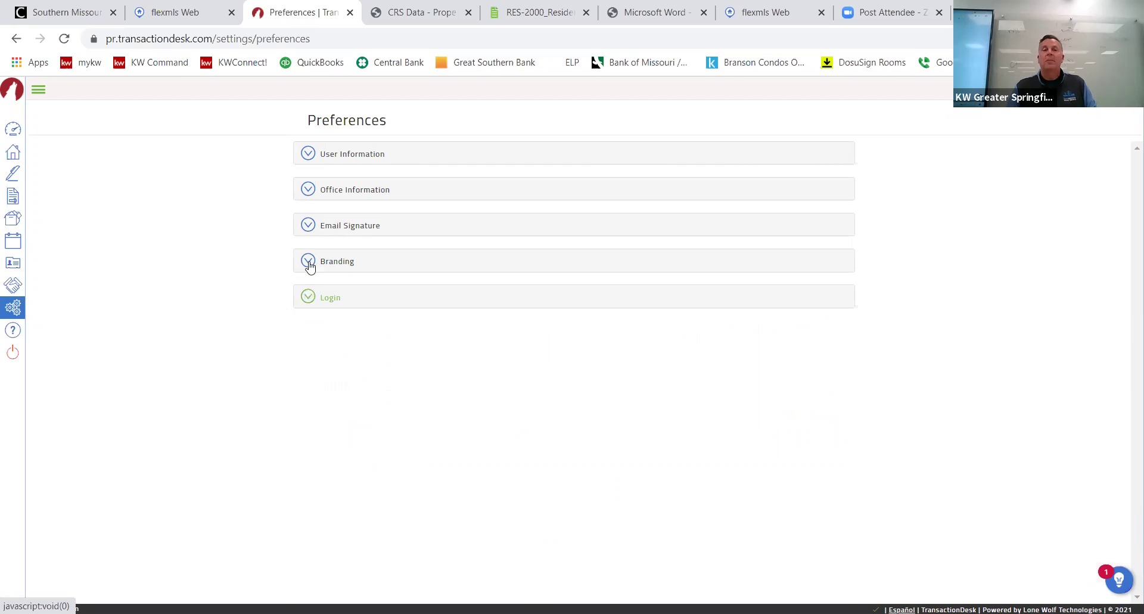
left_click(309, 263)
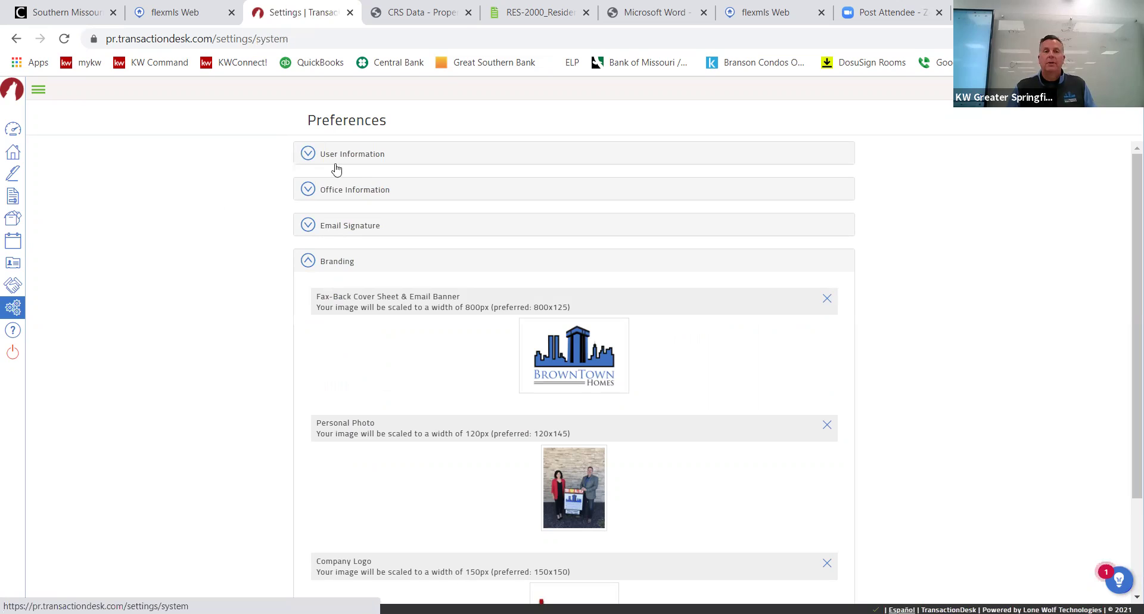
Go to Settings > Clauses and open the Personal Clauses folder.
left_click(365, 182)
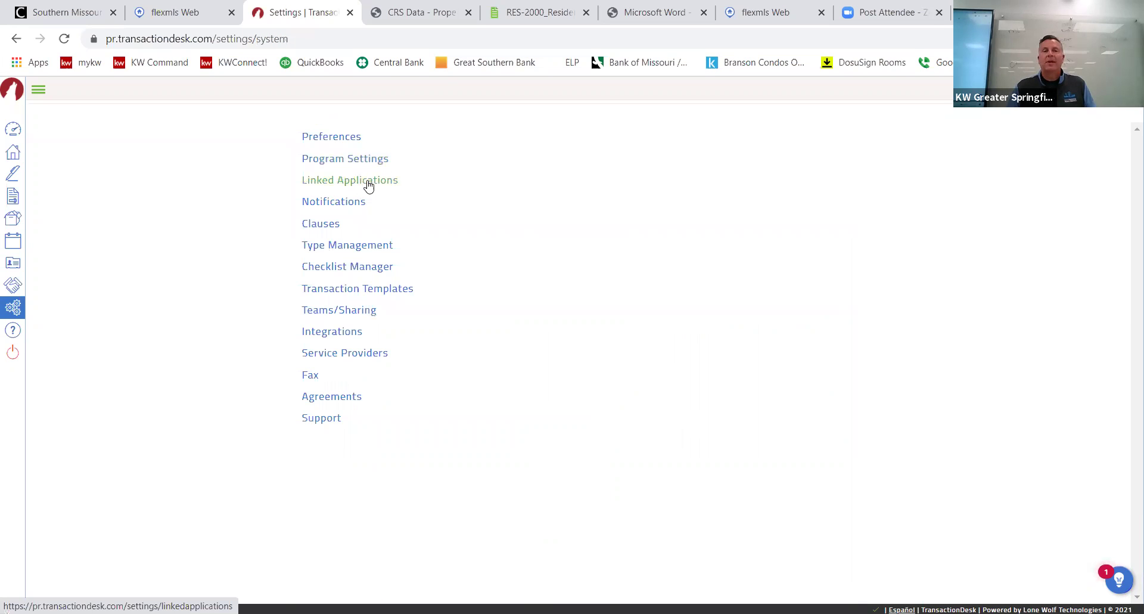
left_click(337, 203)
left_click(327, 228)
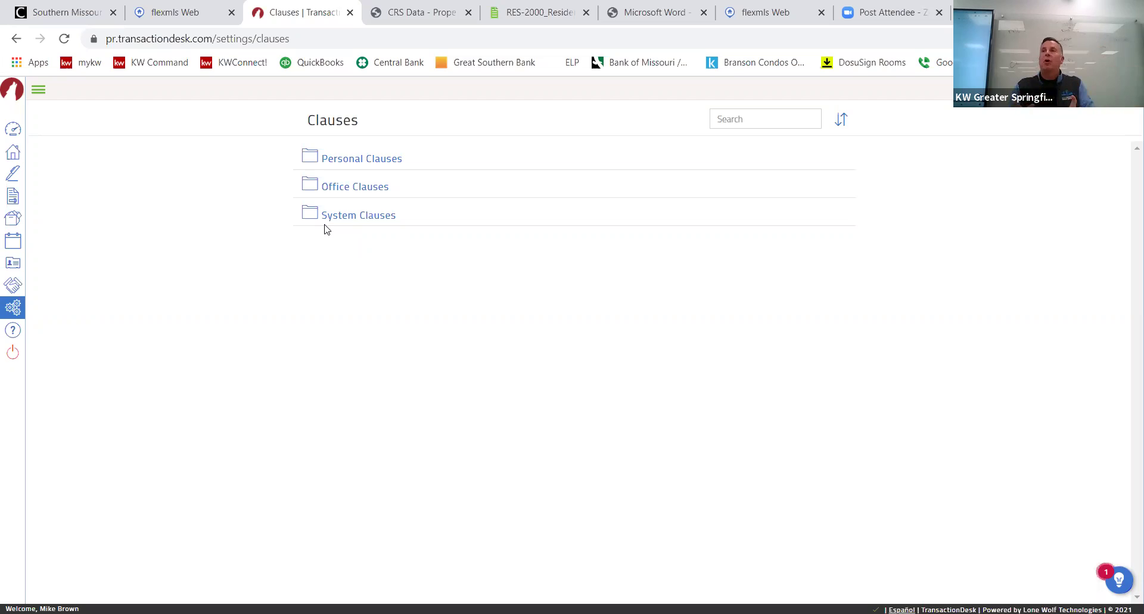
left_click(372, 166)
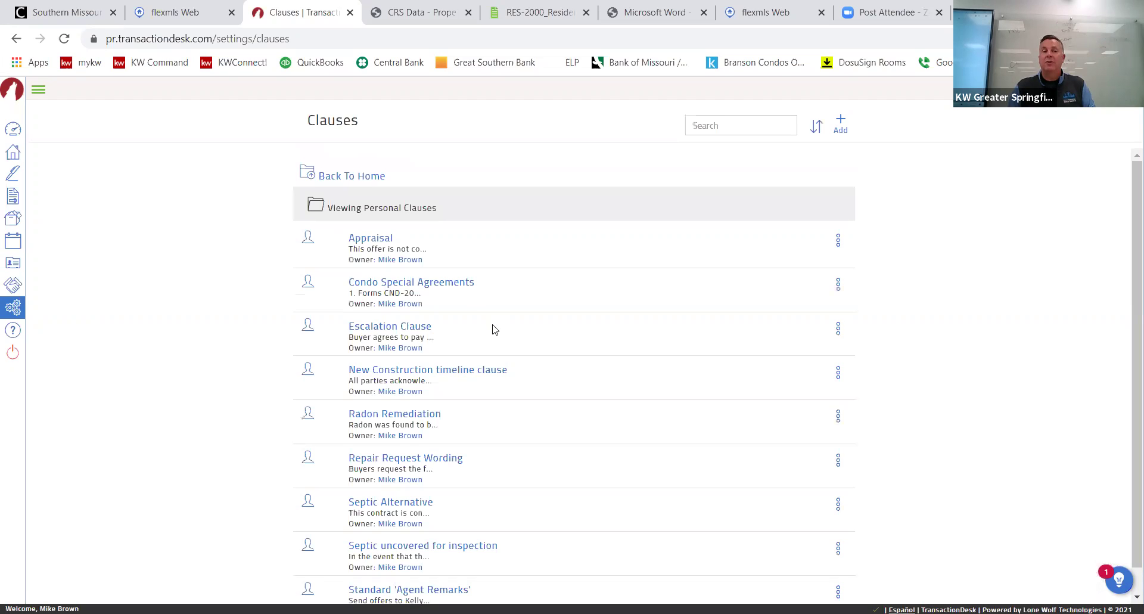
scroll(501, 342, "down", 1)
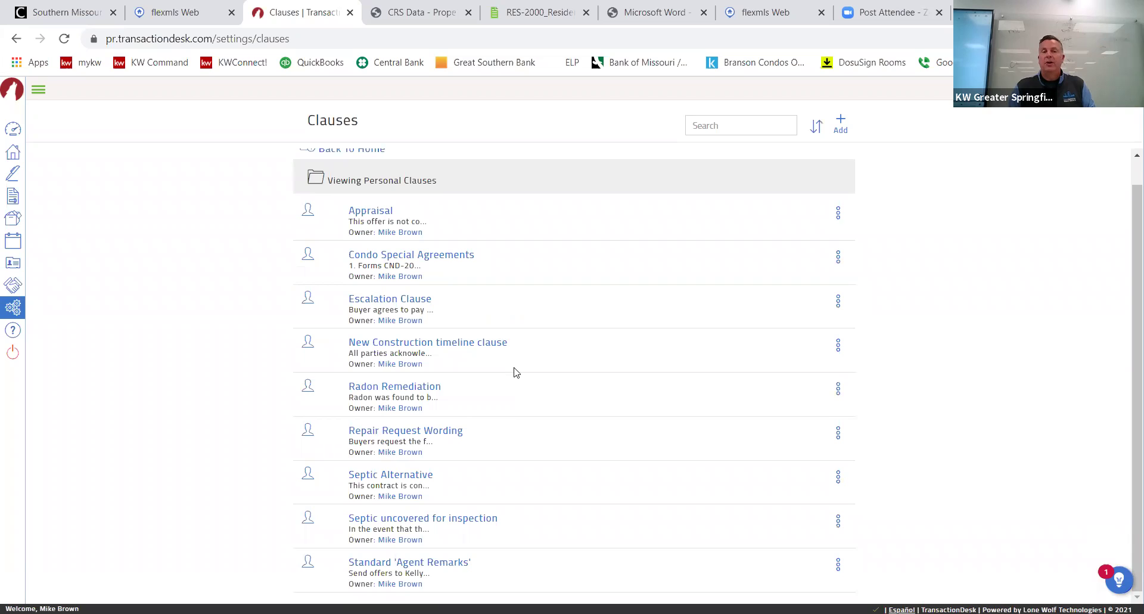
View the Repair Request Wording, New Construction timeline and Septic Alternative clauses without saving, then return to folders.
left_click(444, 435)
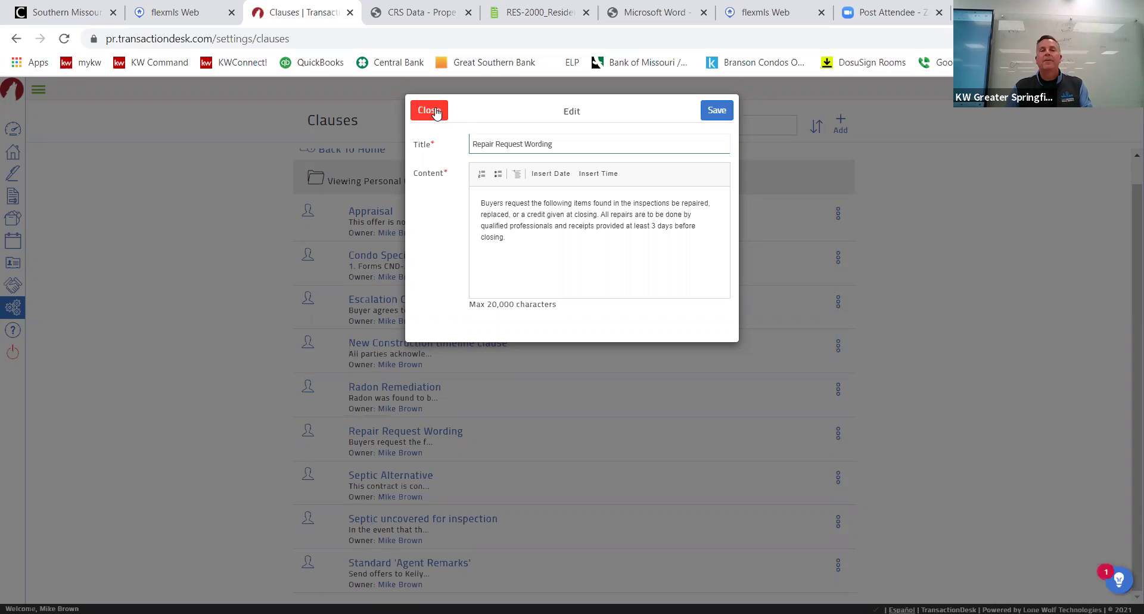
left_click(447, 355)
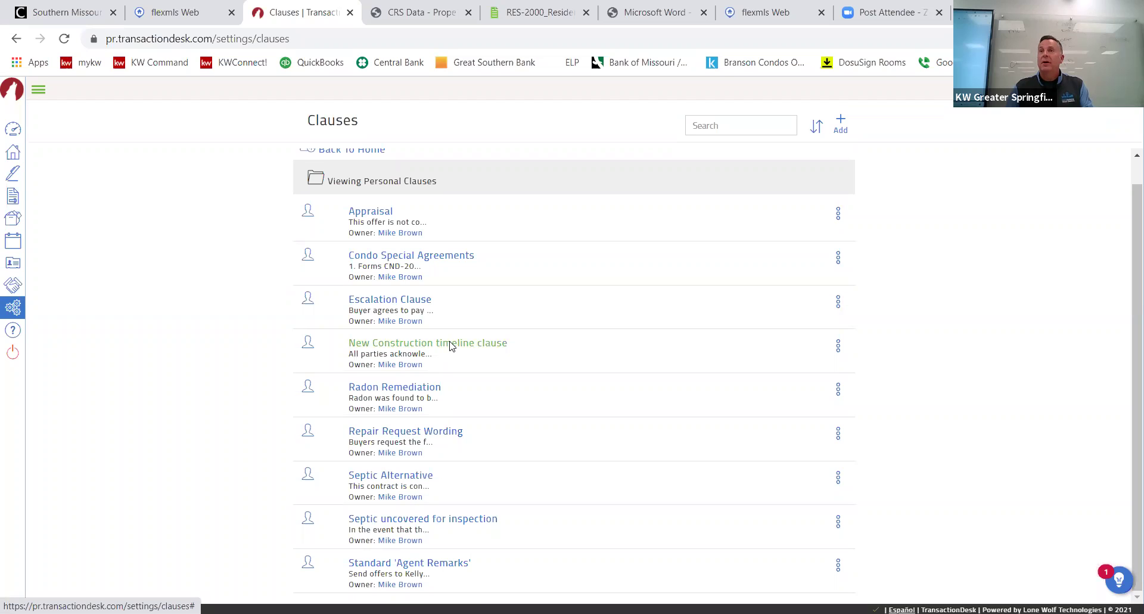
left_click(450, 342)
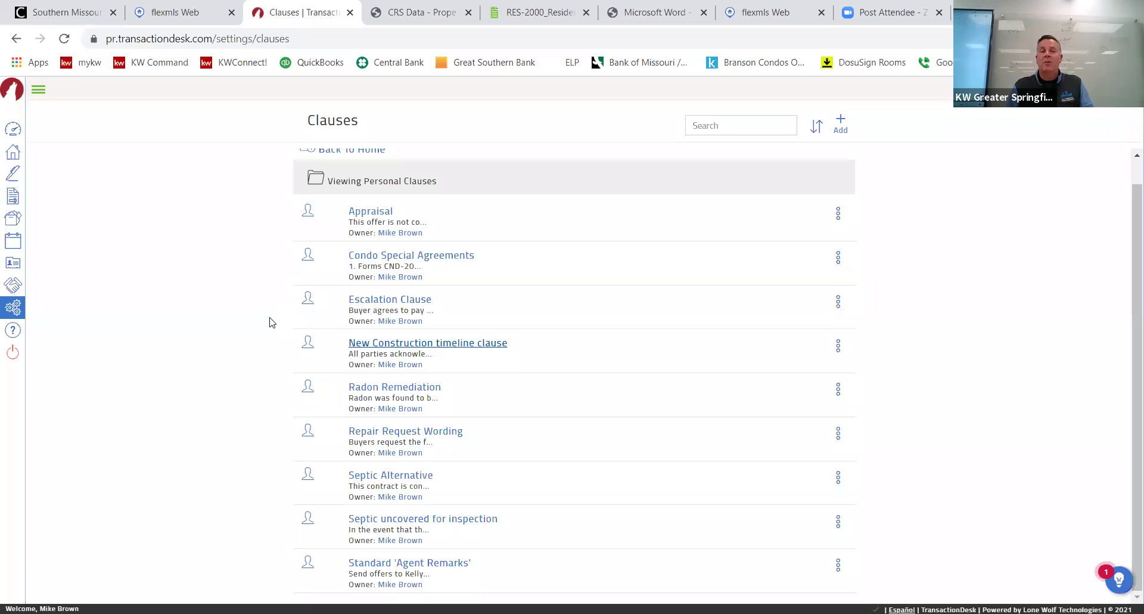
left_click(410, 477)
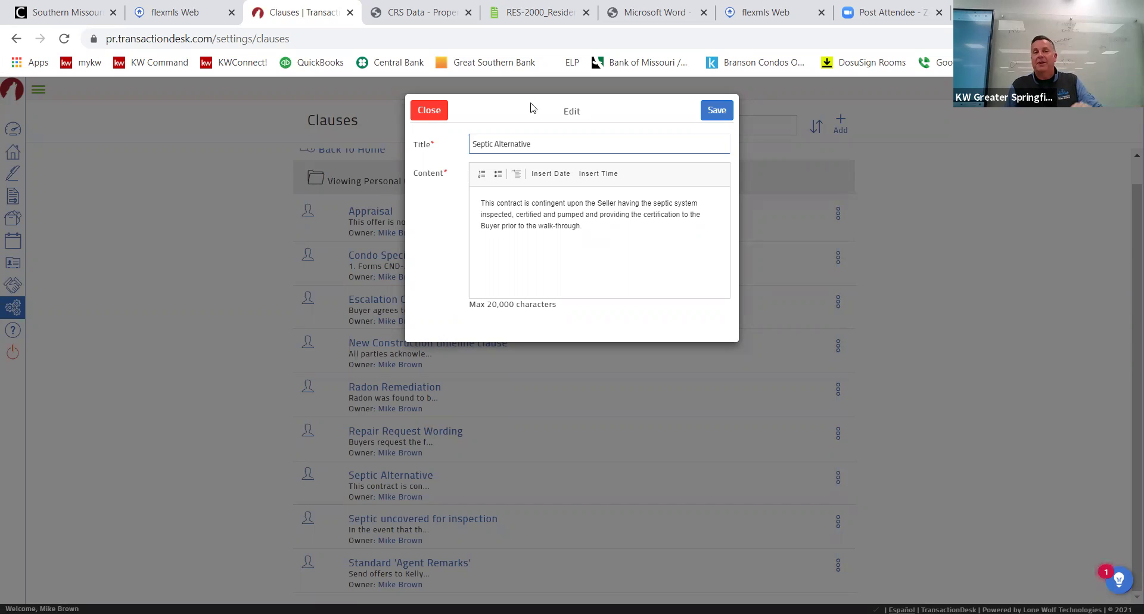
left_click(429, 113)
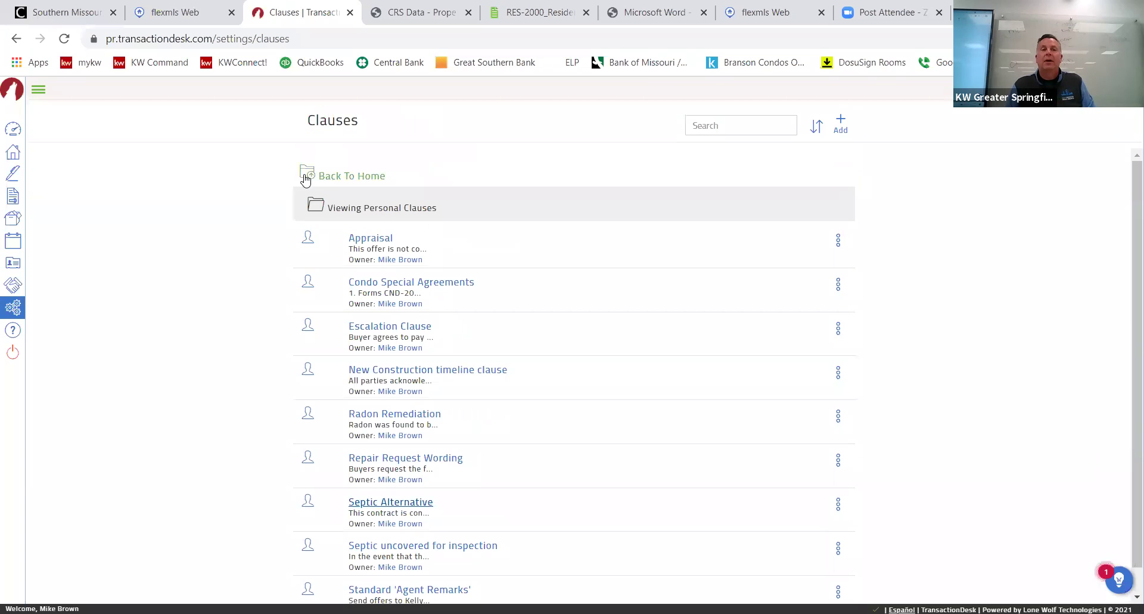
left_click(308, 178)
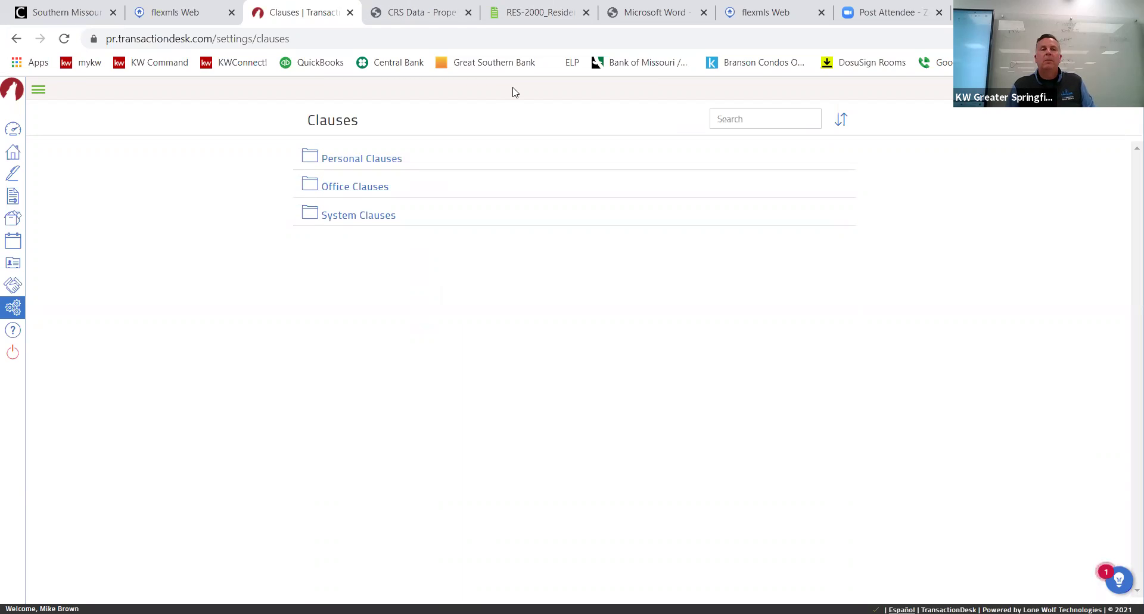
left_click(16, 153)
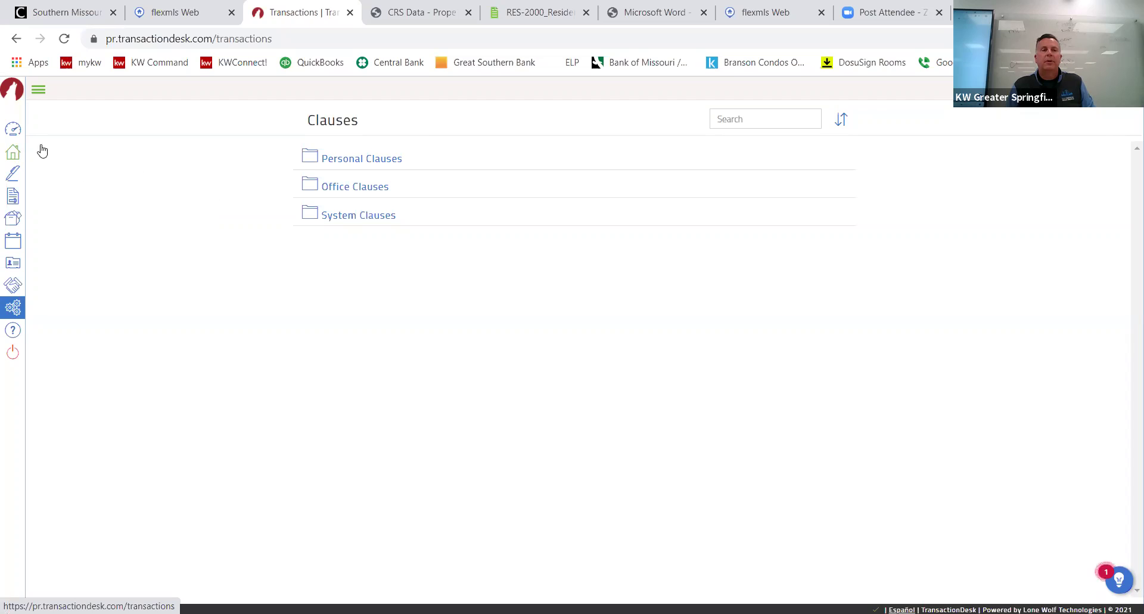
Open the Winkler property transaction and its RES-2000 Residential Sale Contract form.
left_click(12, 152)
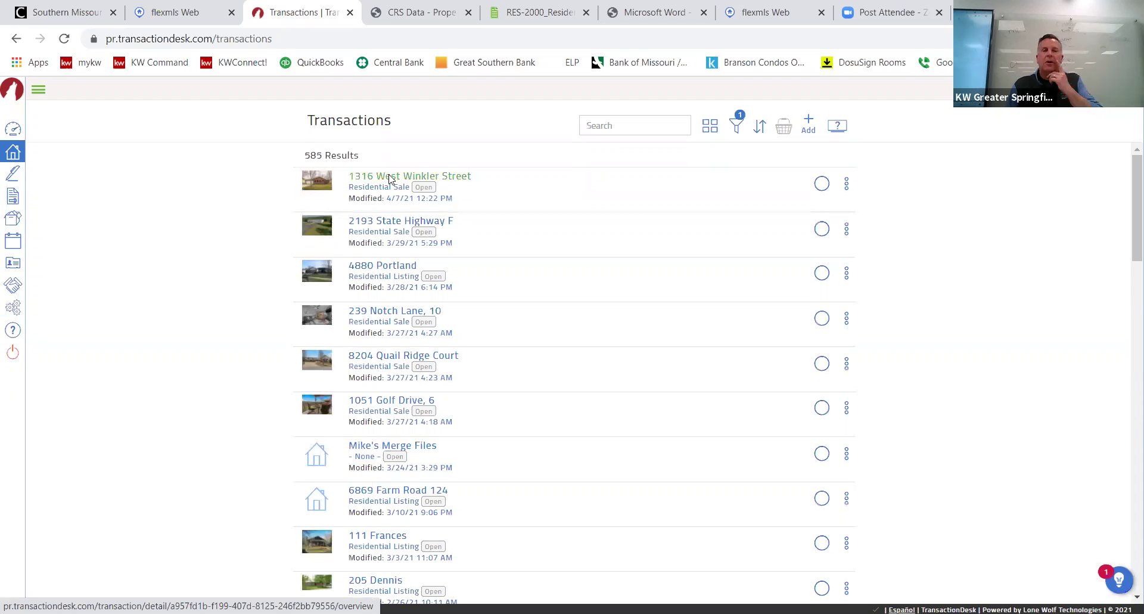
left_click(390, 178)
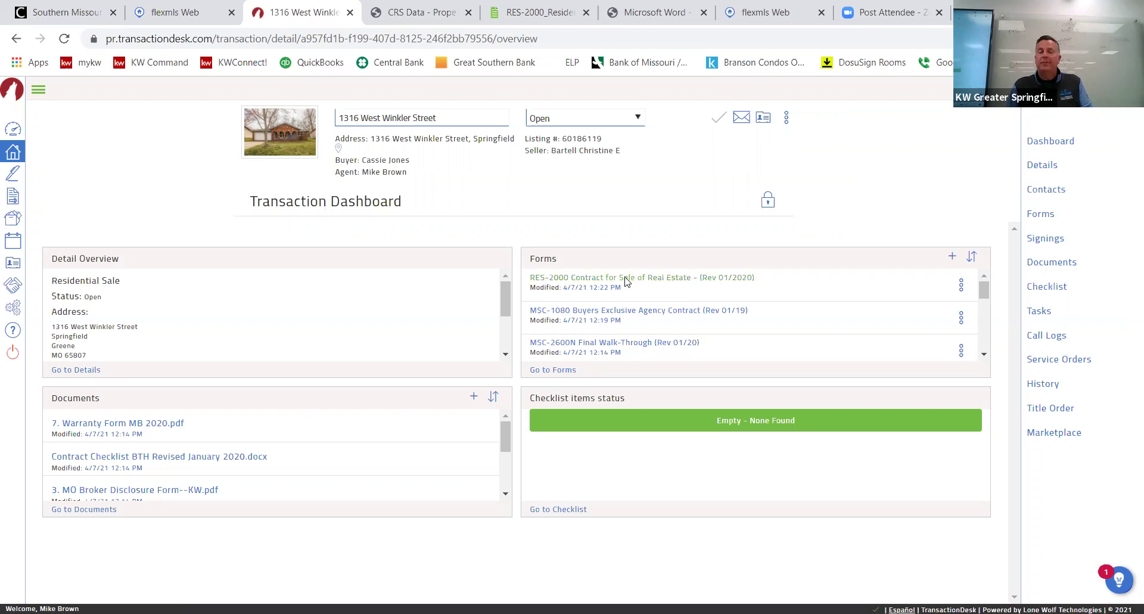
left_click(626, 277)
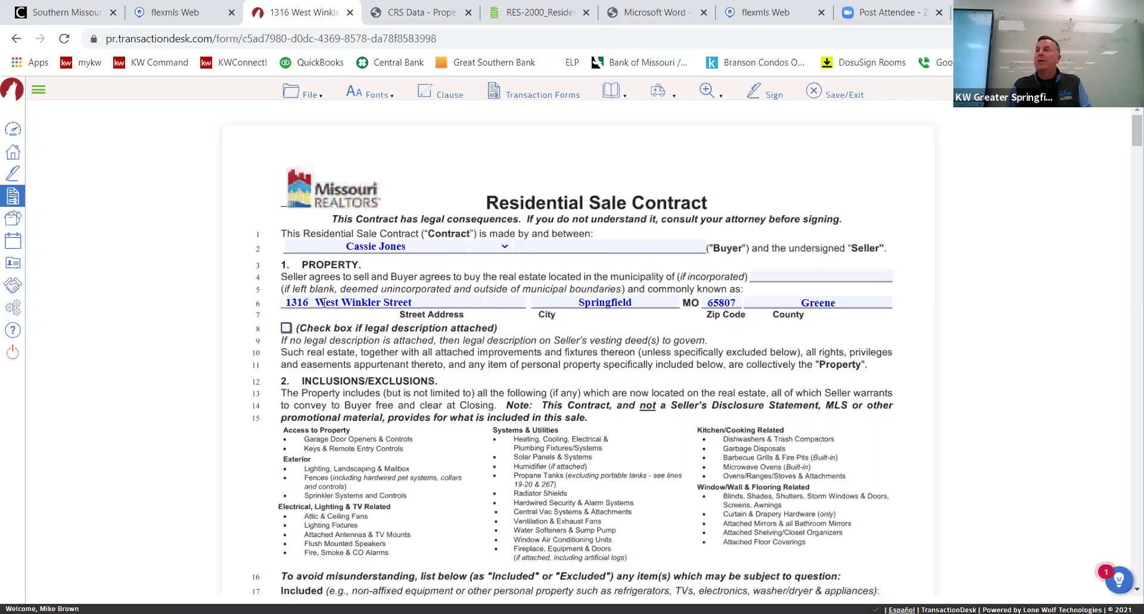
Insert the Office clause 'Contingent on Inspections' into the contract's Special Agreements section.
scroll(409, 315, "down", 4)
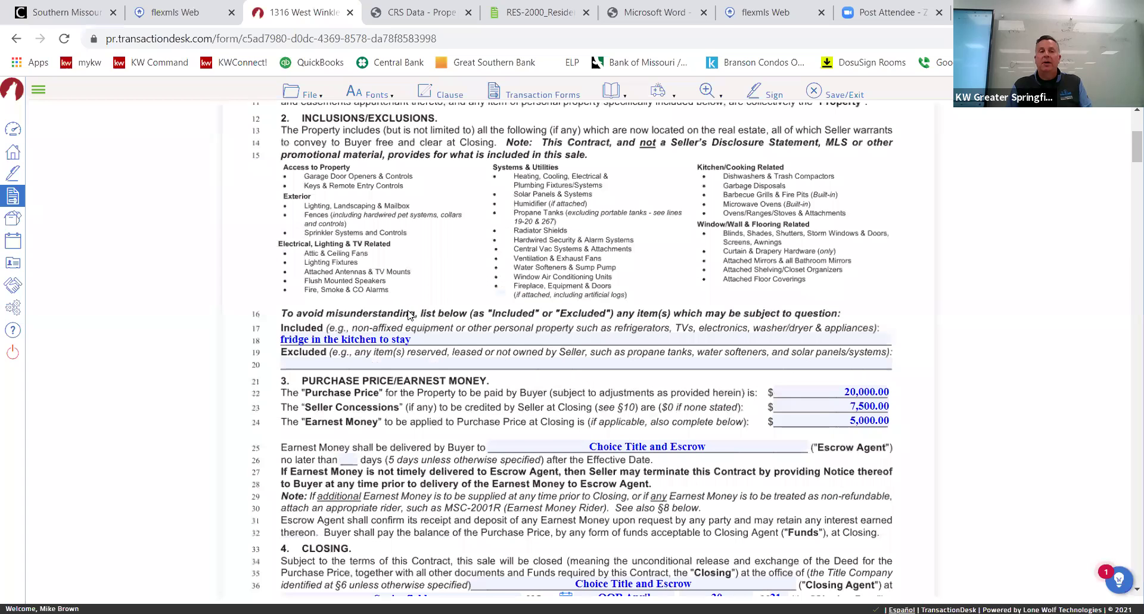
scroll(407, 307, "down", 4)
scroll(296, 258, "up", 3)
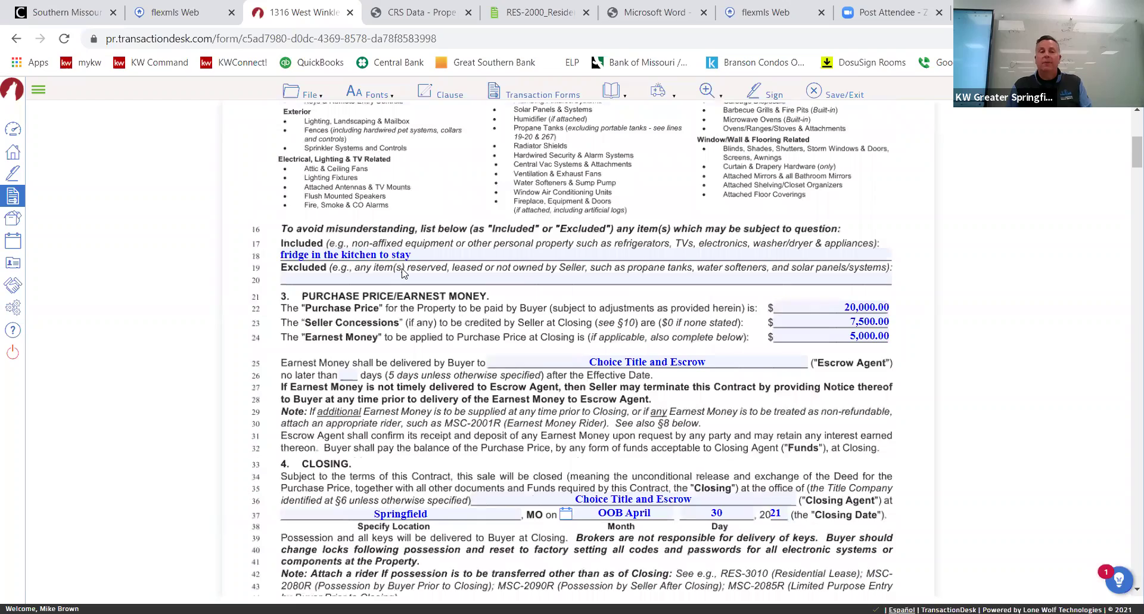
scroll(403, 273, "down", 9)
scroll(402, 273, "down", 20)
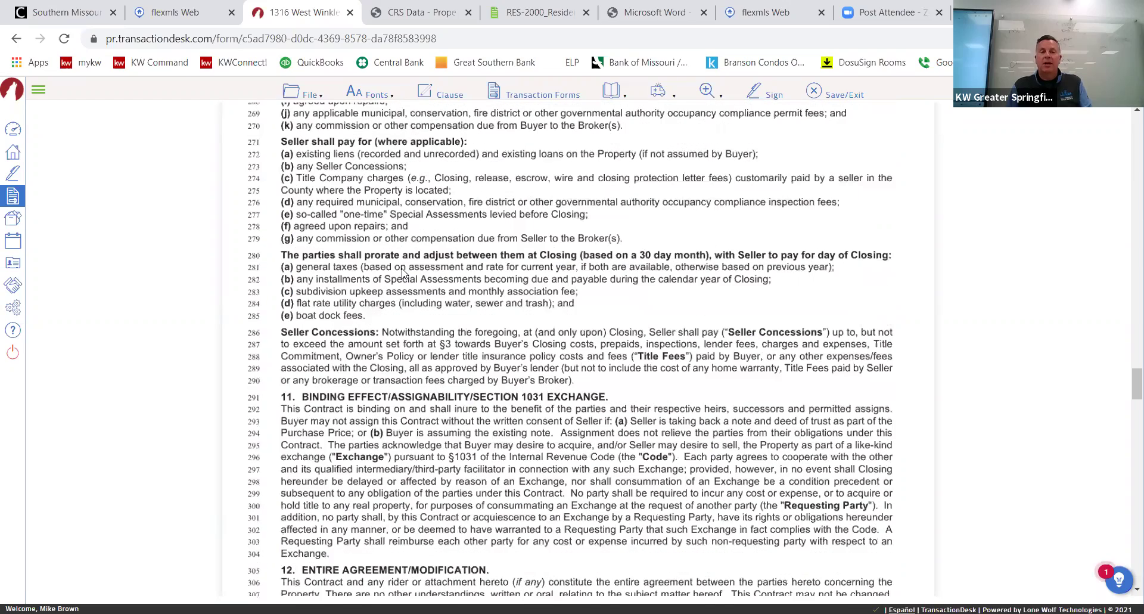
scroll(403, 271, "down", 20)
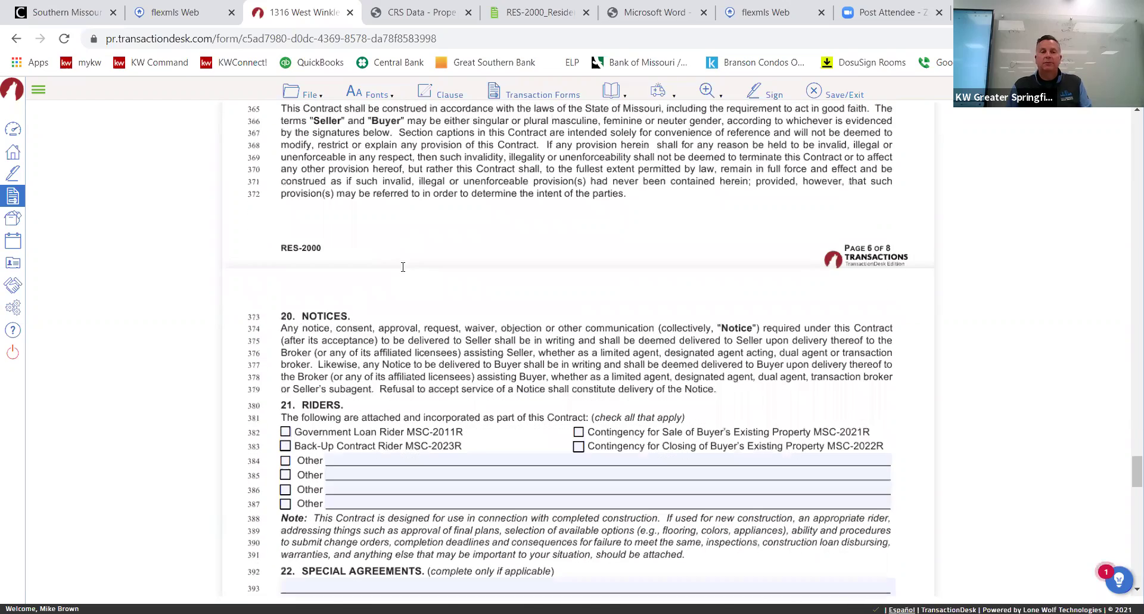
scroll(328, 244, "down", 5)
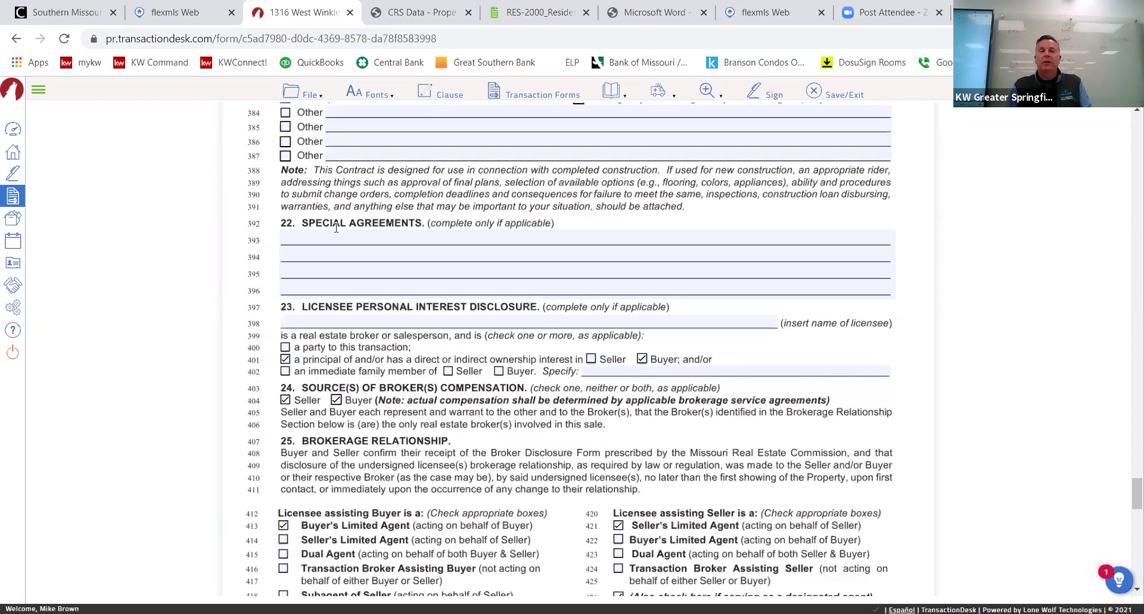
left_click(443, 99)
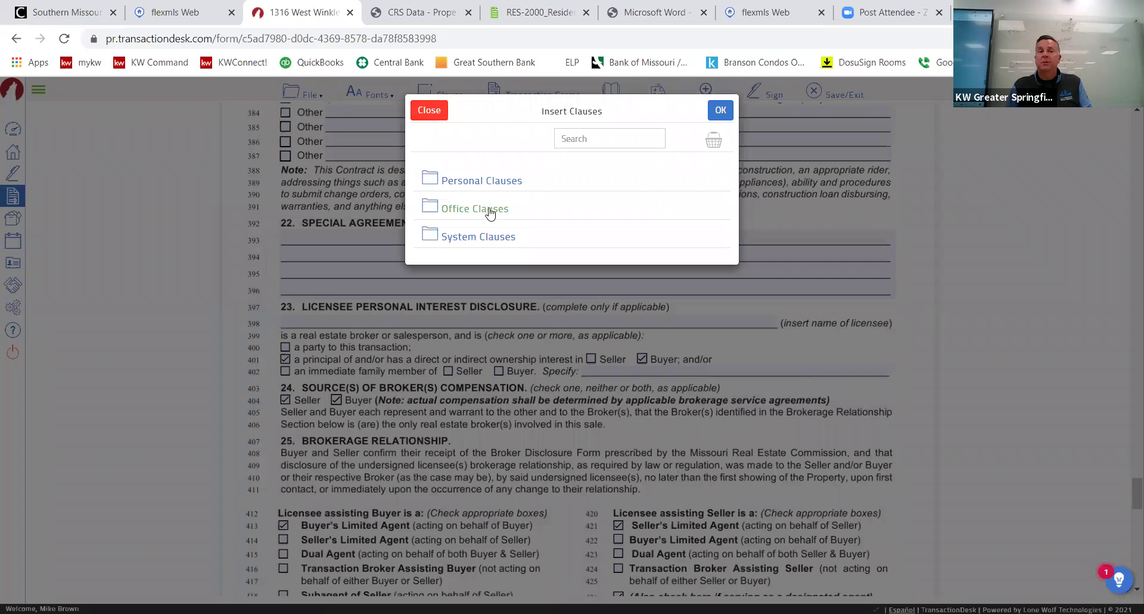
left_click(489, 210)
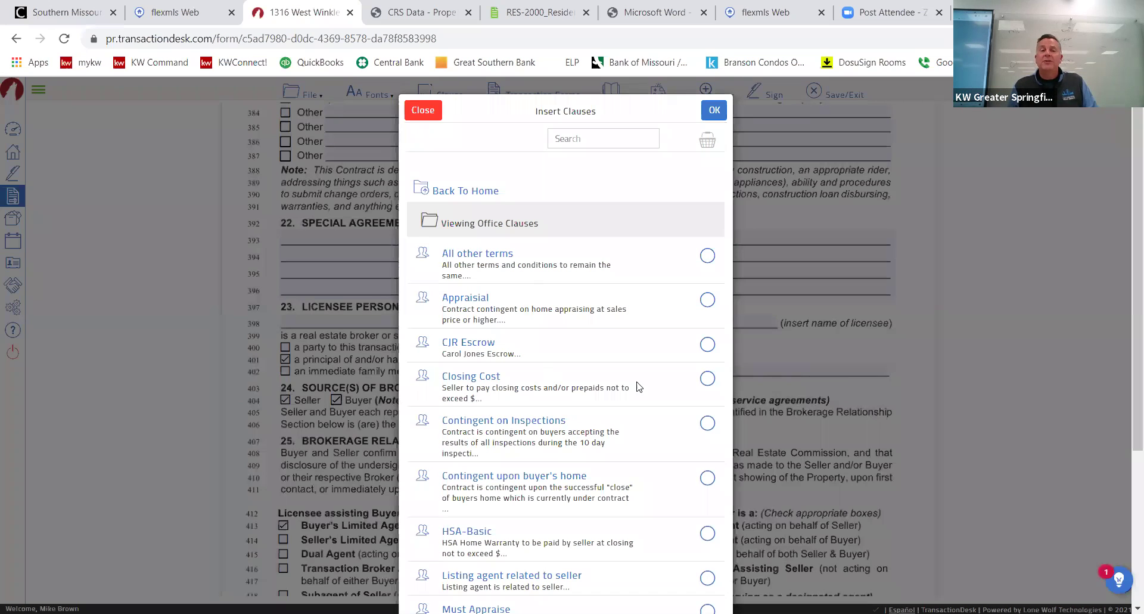
left_click(708, 424)
left_click(716, 111)
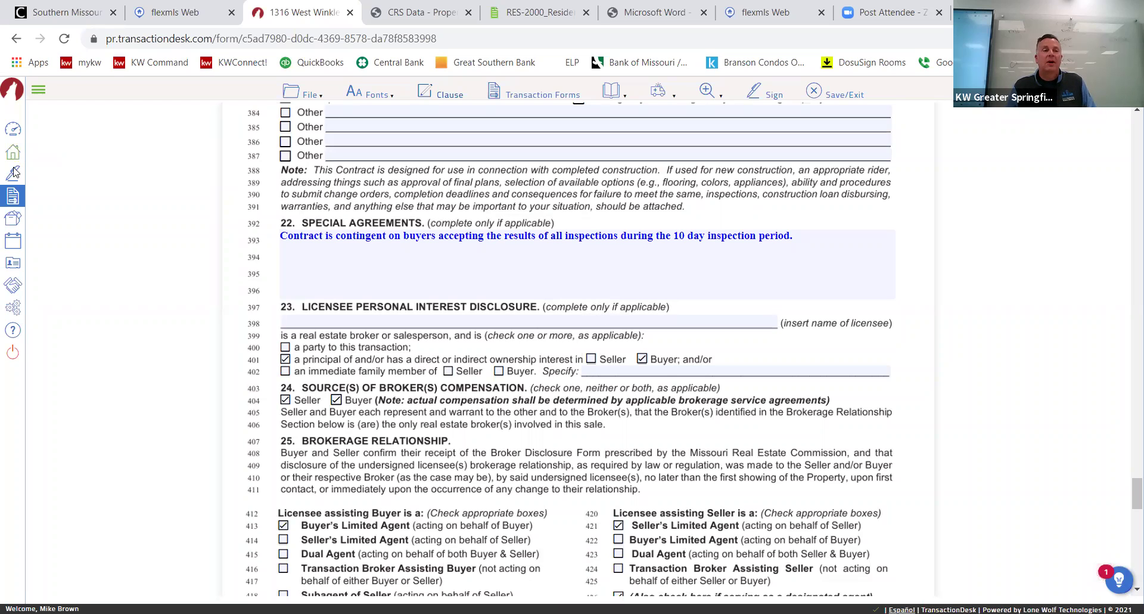
Open the BrownTown Buyer Contract Forms template from Settings > Transaction Templates.
left_click(14, 308)
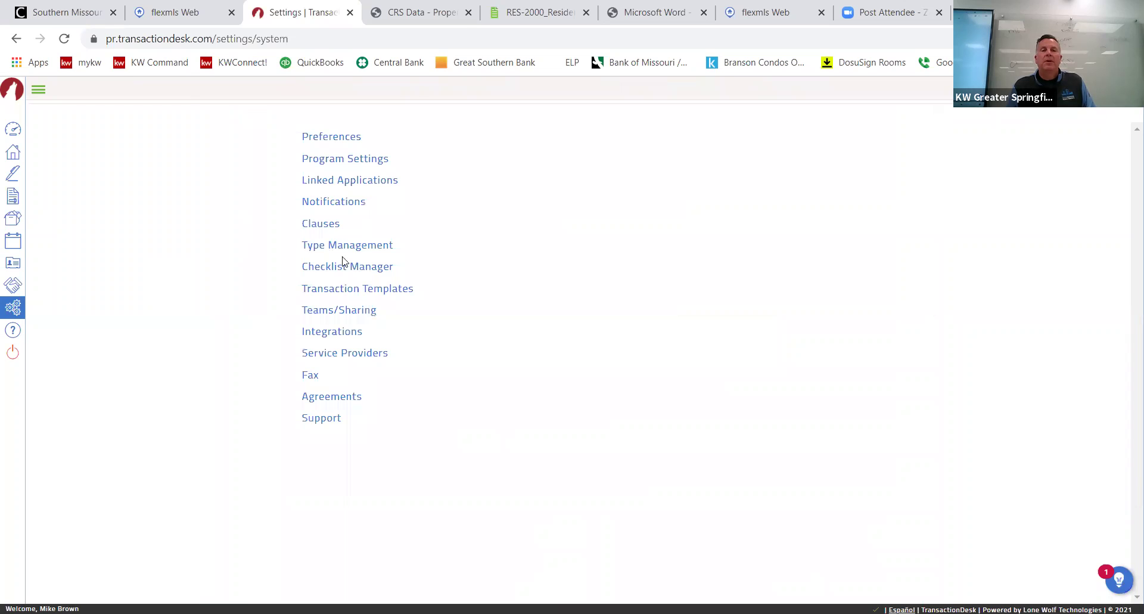
left_click(354, 292)
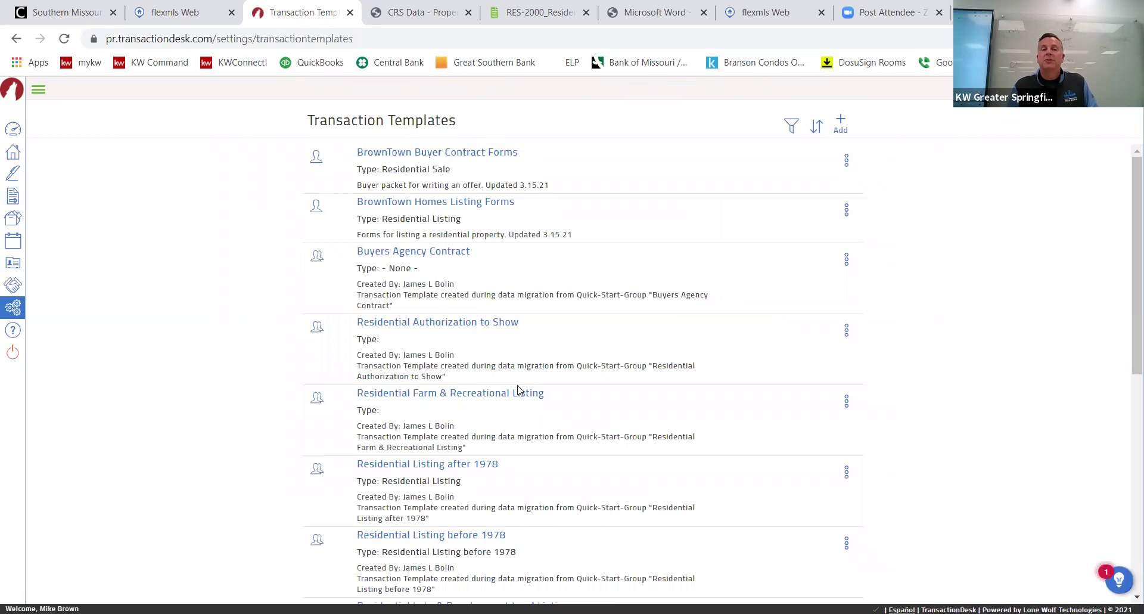
scroll(530, 405, "down", 3)
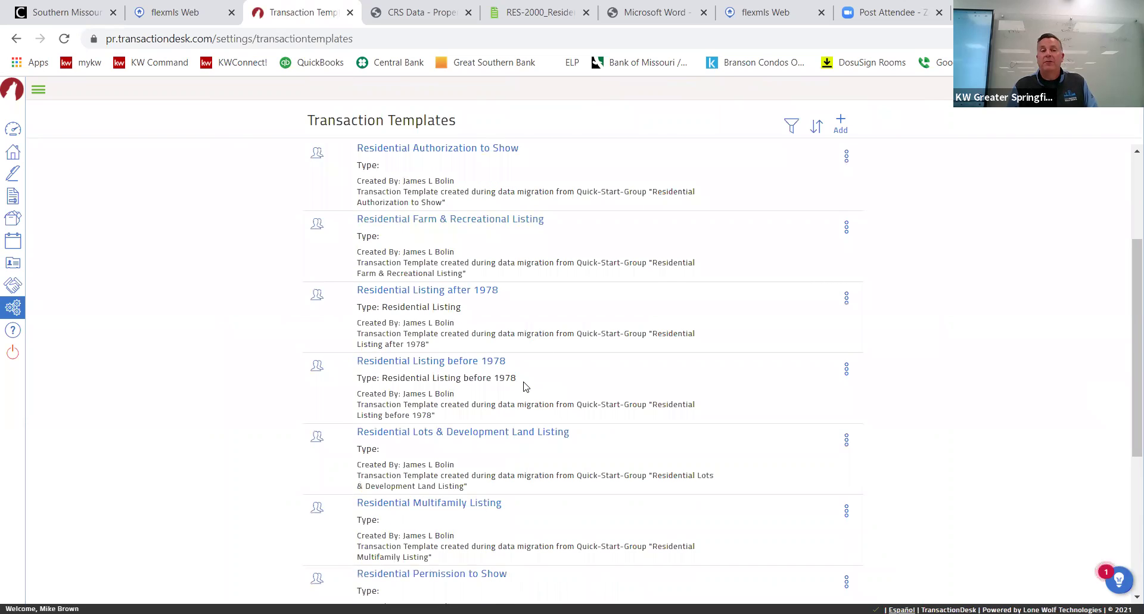
scroll(523, 378, "up", 3)
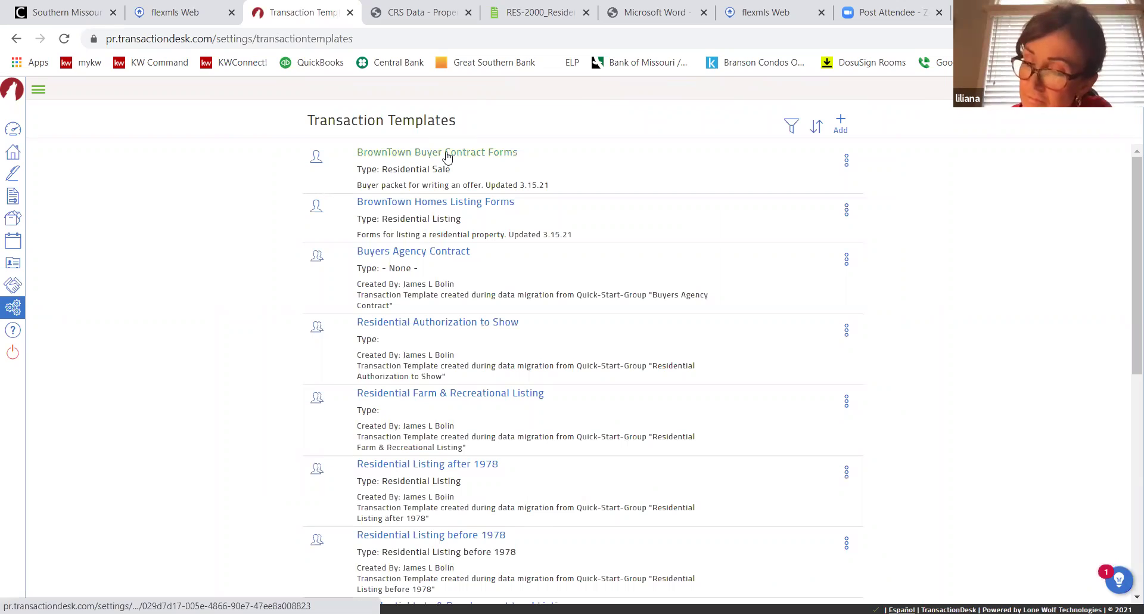
left_click(447, 156)
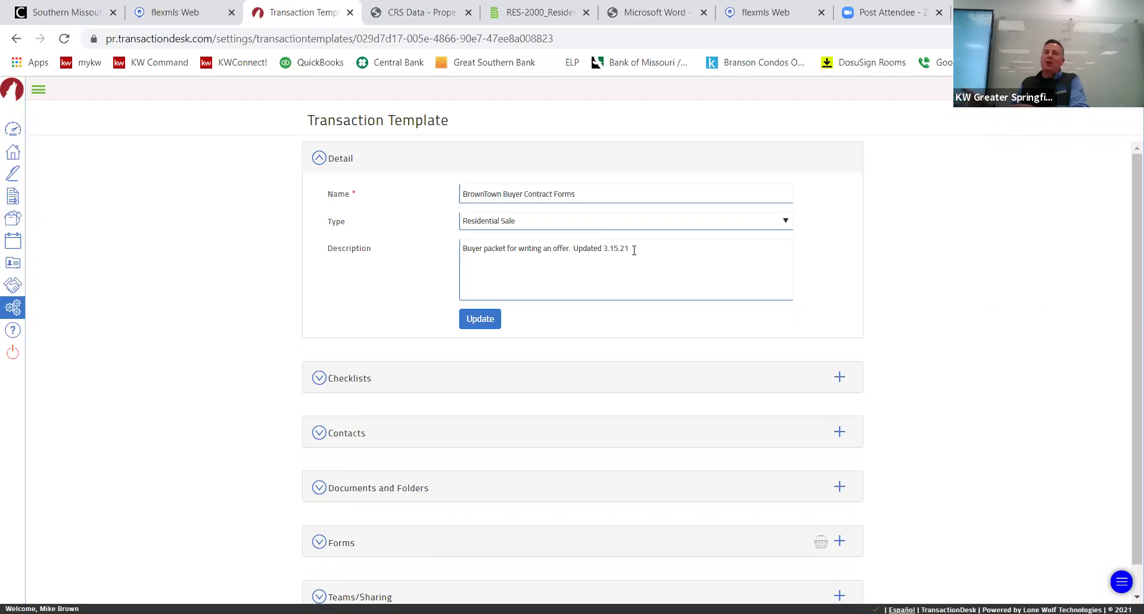
Check the template's available checklists and close the picker without adding any.
left_click(840, 377)
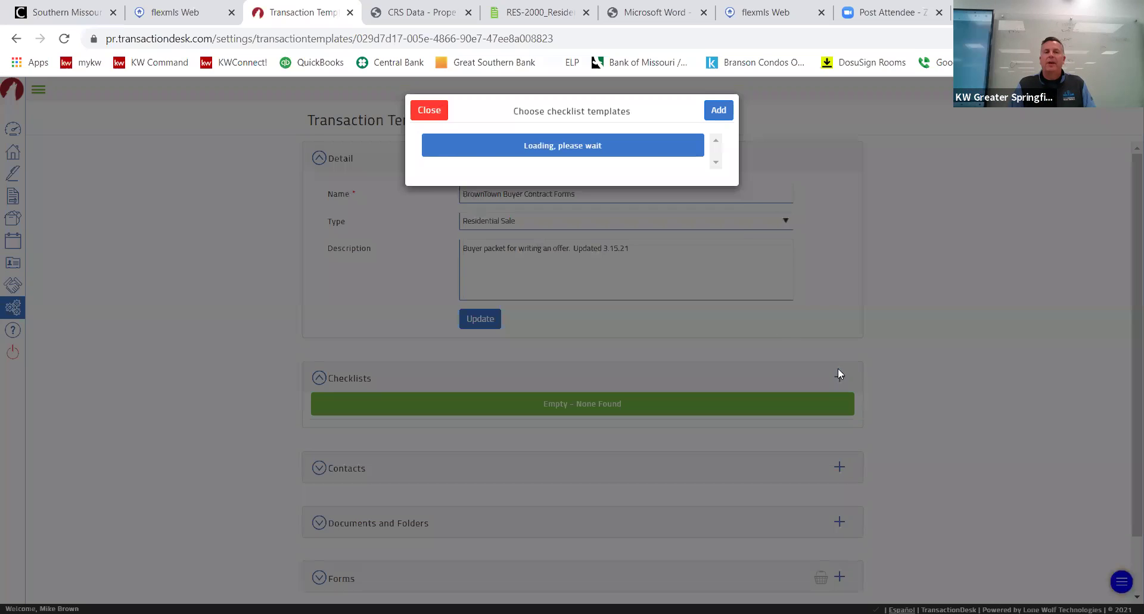
left_click(431, 112)
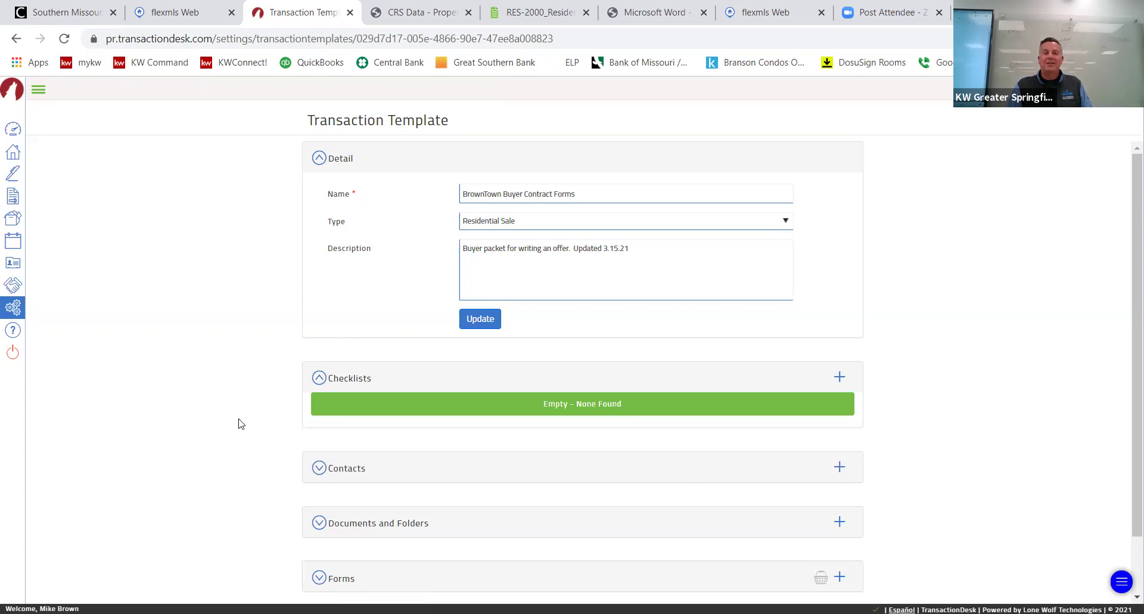
scroll(238, 424, "down", 1)
Review the template's contacts, then expand Documents and Folders to show its five files.
left_click(314, 403)
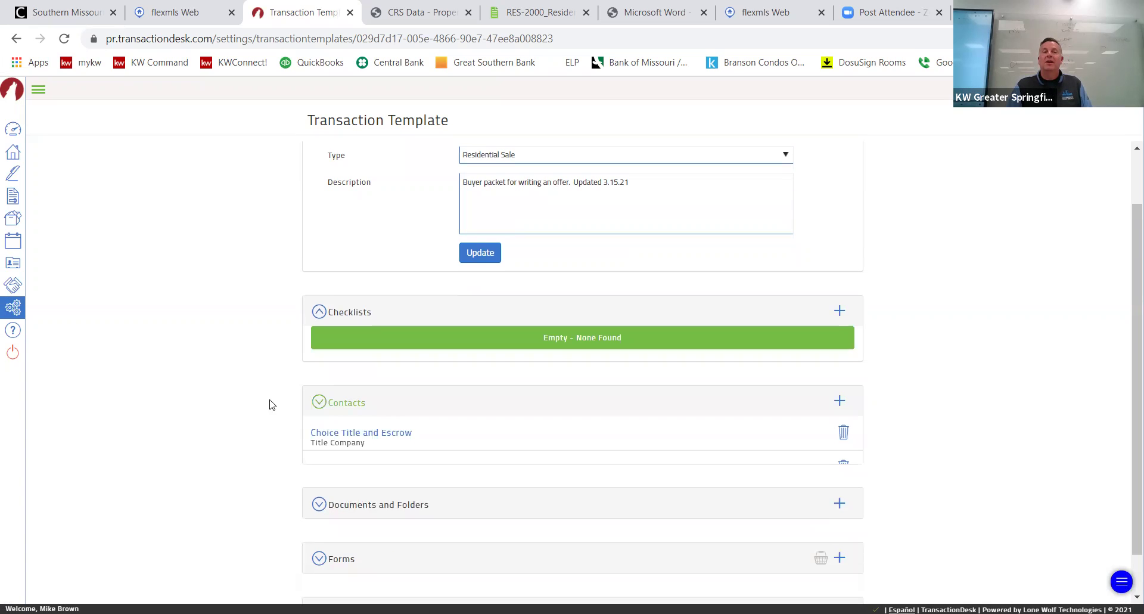
scroll(271, 404, "down", 3)
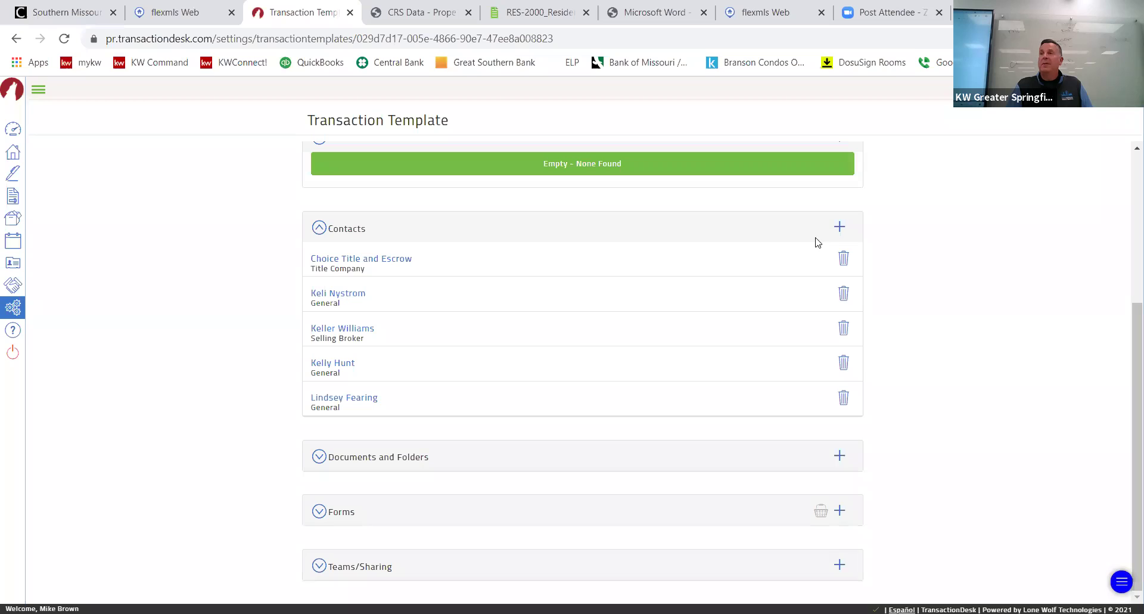
left_click(323, 233)
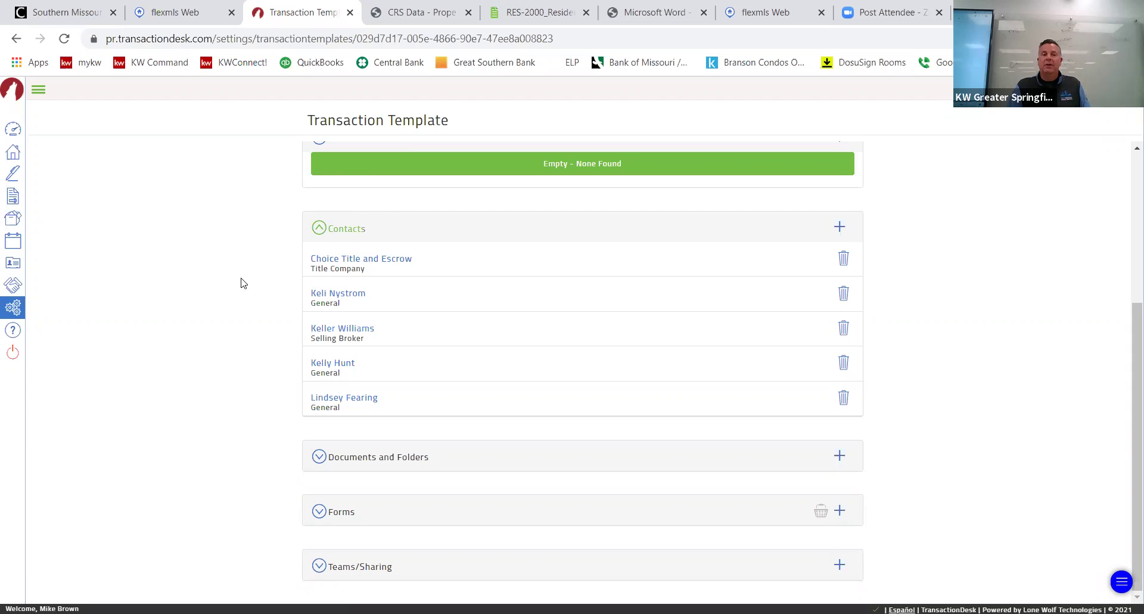
left_click(320, 459)
scroll(310, 357, "down", 3)
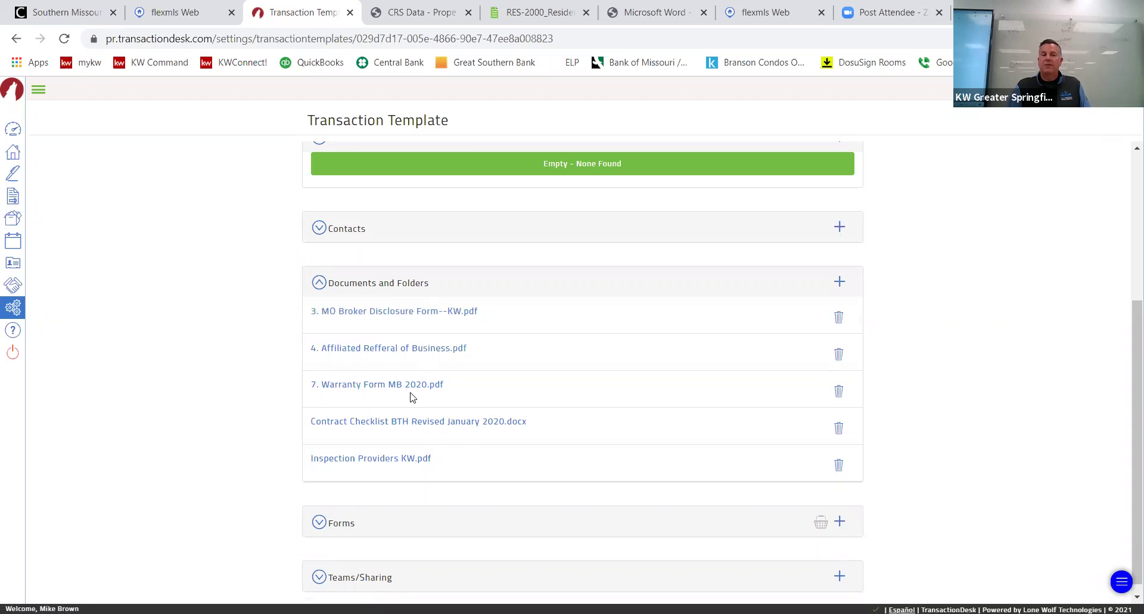
left_click(448, 424)
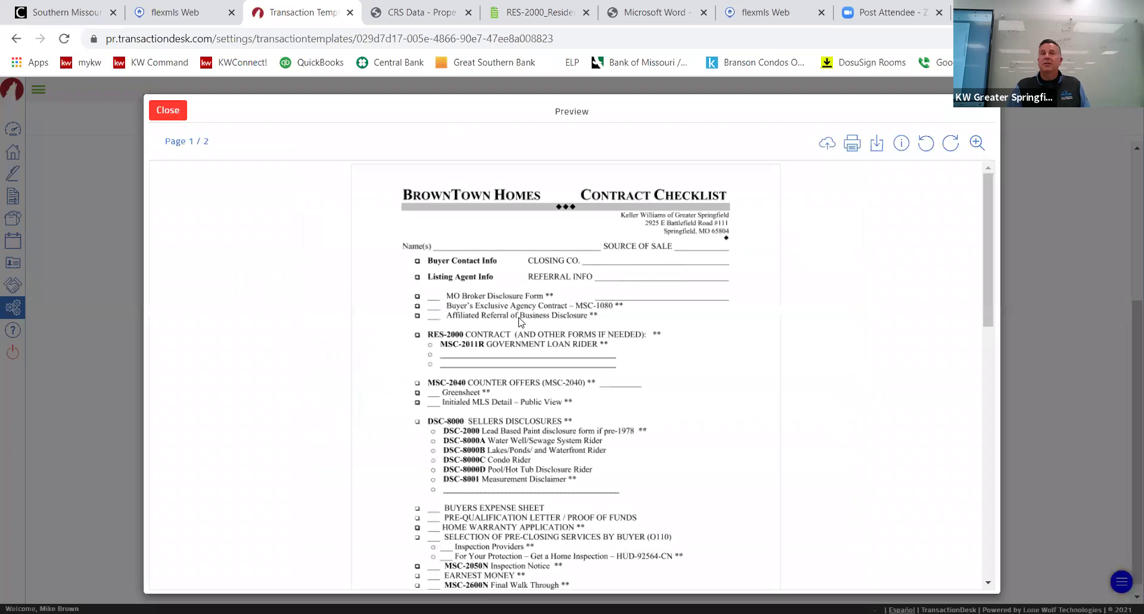
scroll(525, 329, "down", 6)
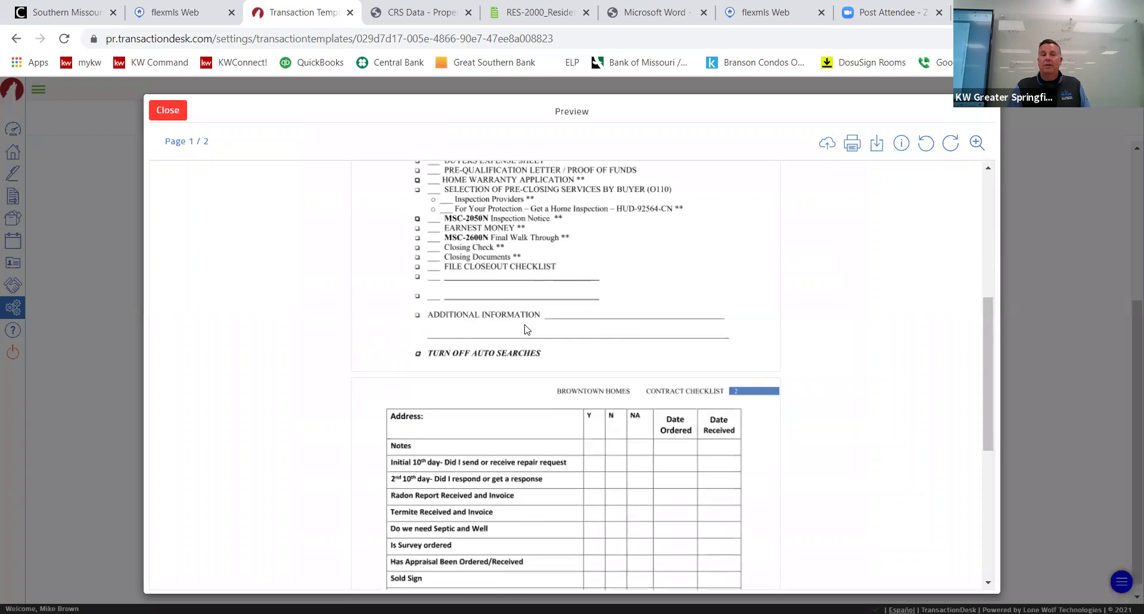
scroll(524, 329, "up", 6)
scroll(525, 375, "down", 10)
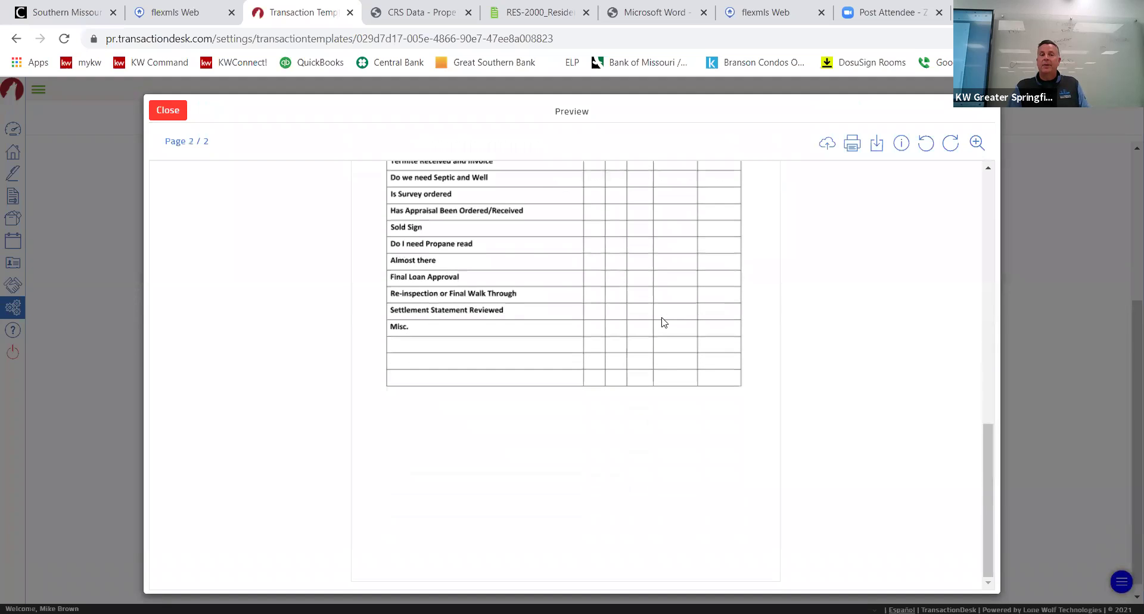
scroll(664, 322, "up", 10)
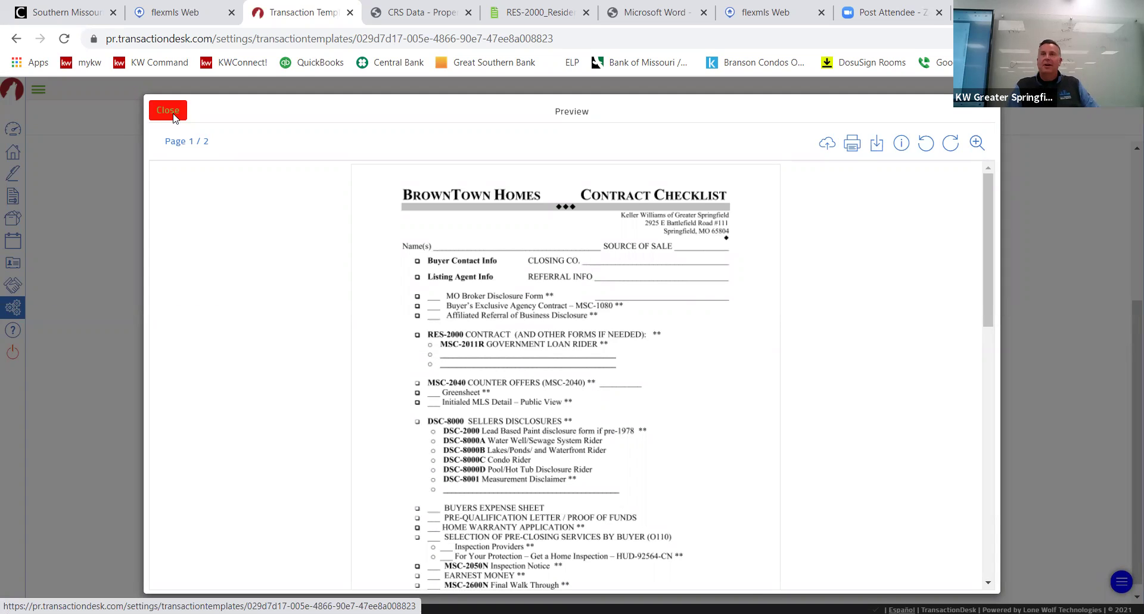
left_click(168, 111)
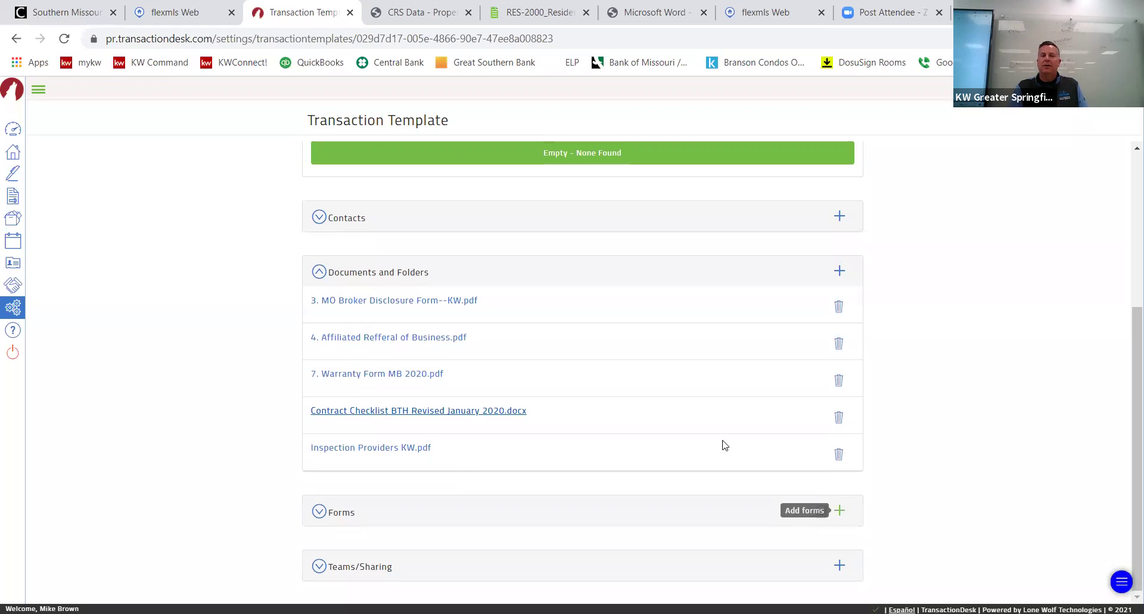
Open the add-forms picker for the template and close it without adding forms.
left_click(840, 511)
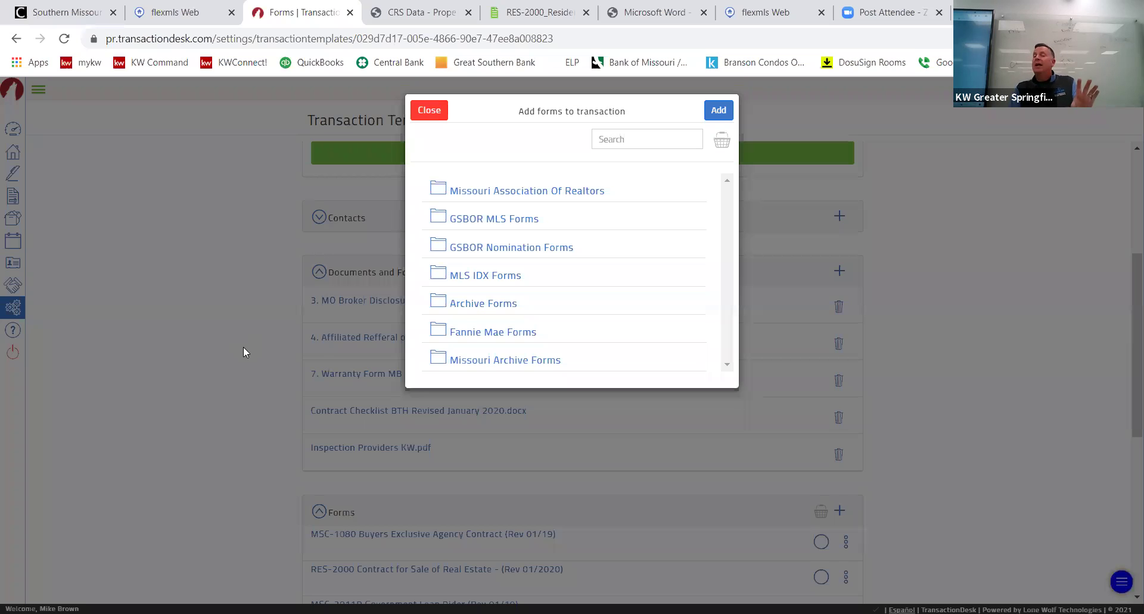
left_click(429, 111)
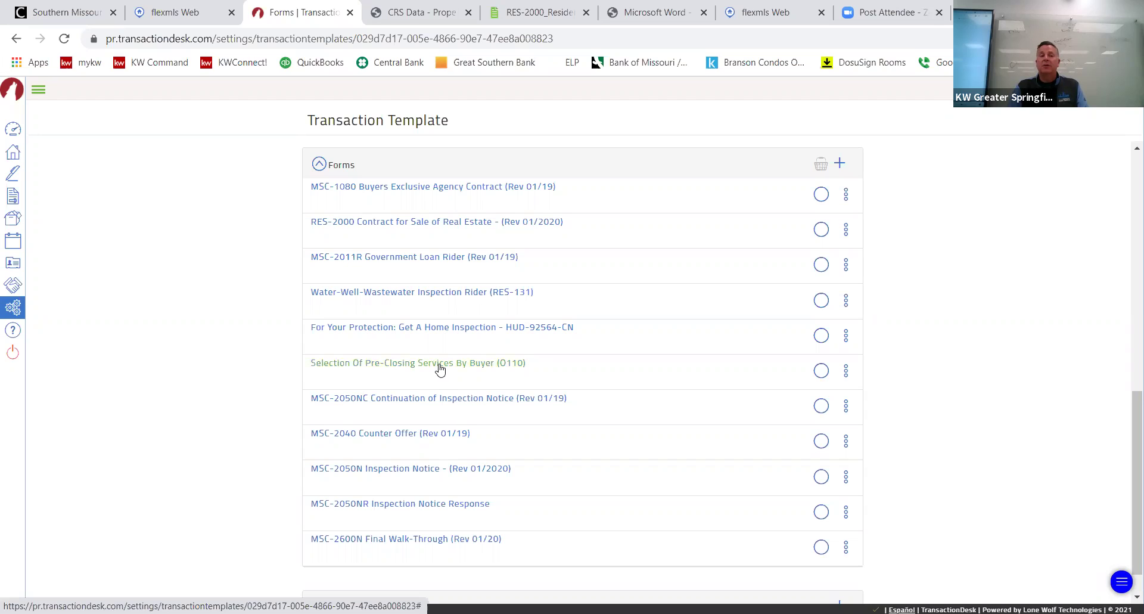
Open the Selection Of Pre-Closing Services By Buyer (O110) form from the Forms list.
left_click(440, 370)
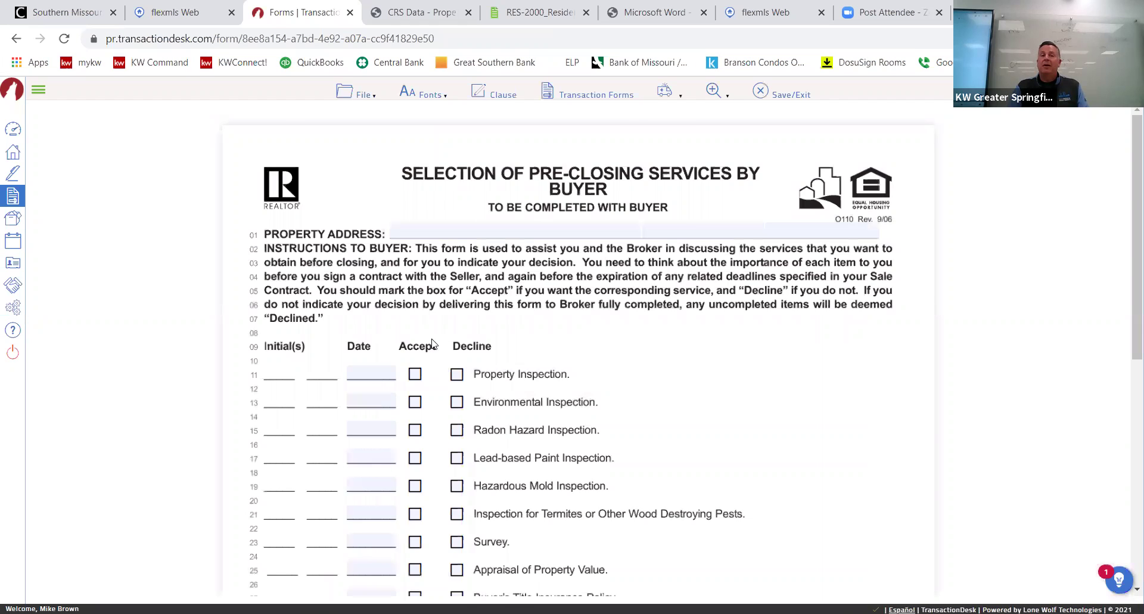
Review the blank O110 Pre-Closing Services form, clicking into its Other service line.
scroll(433, 344, "down", 3)
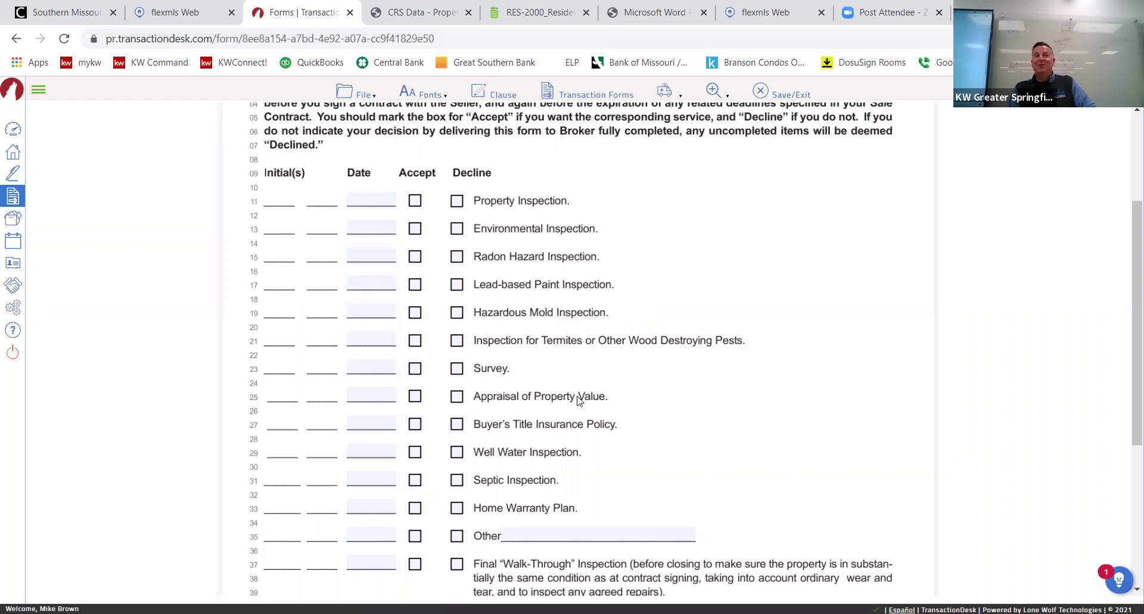
scroll(598, 385, "down", 3)
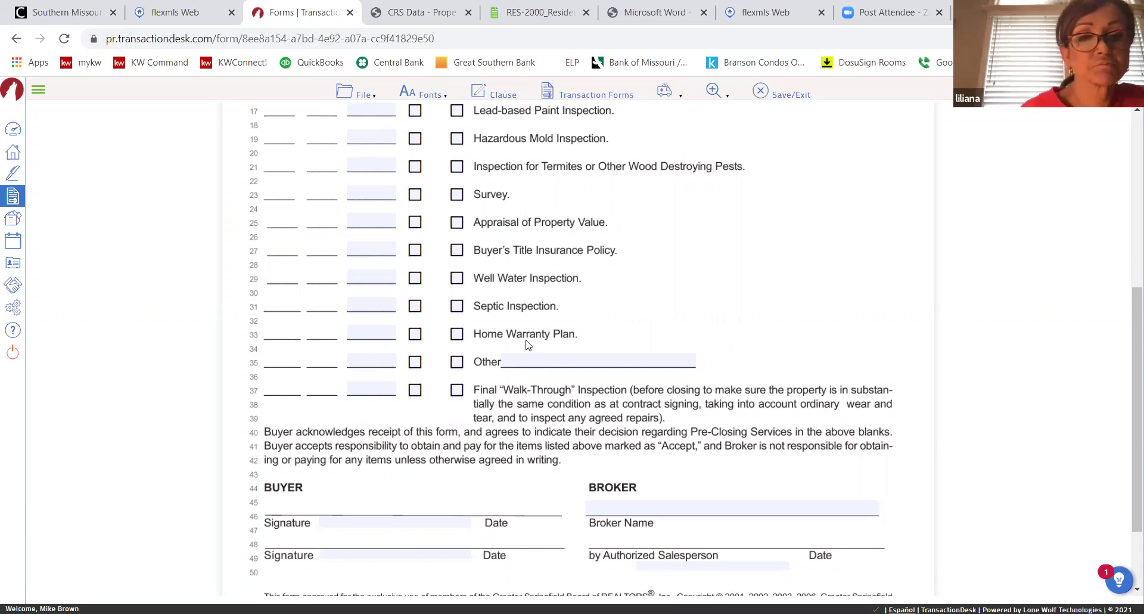
left_click(540, 359)
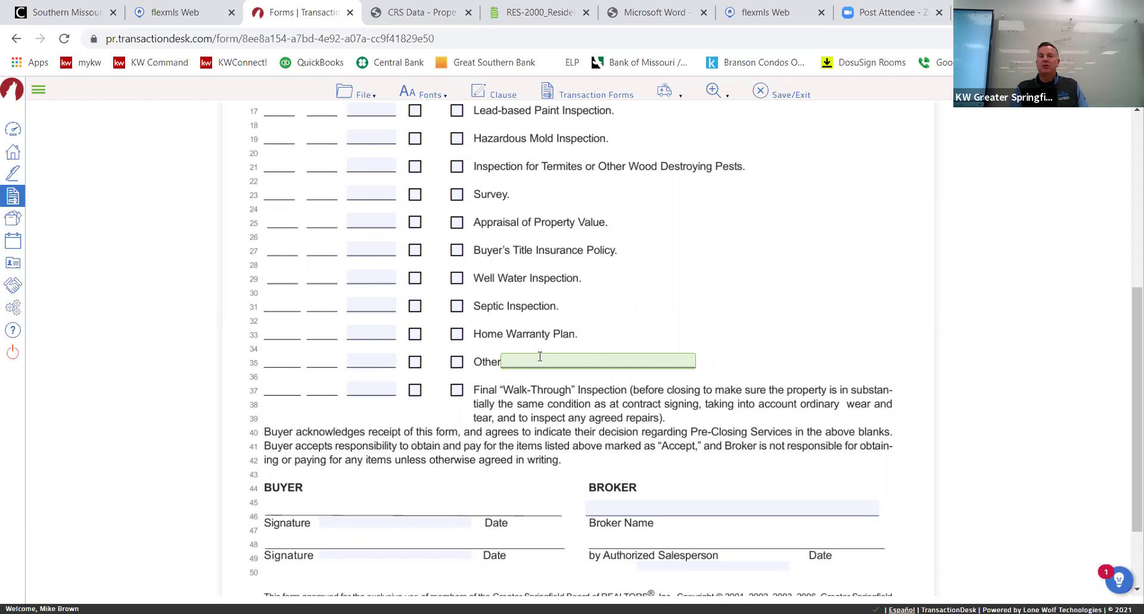
scroll(530, 381, "down", 2)
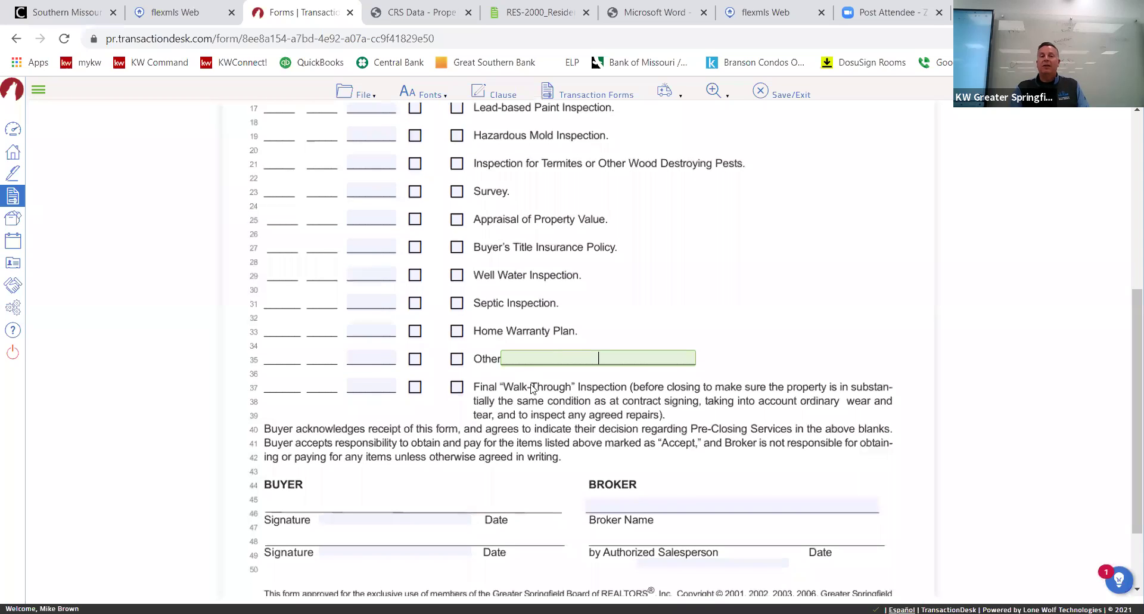
scroll(533, 380, "up", 8)
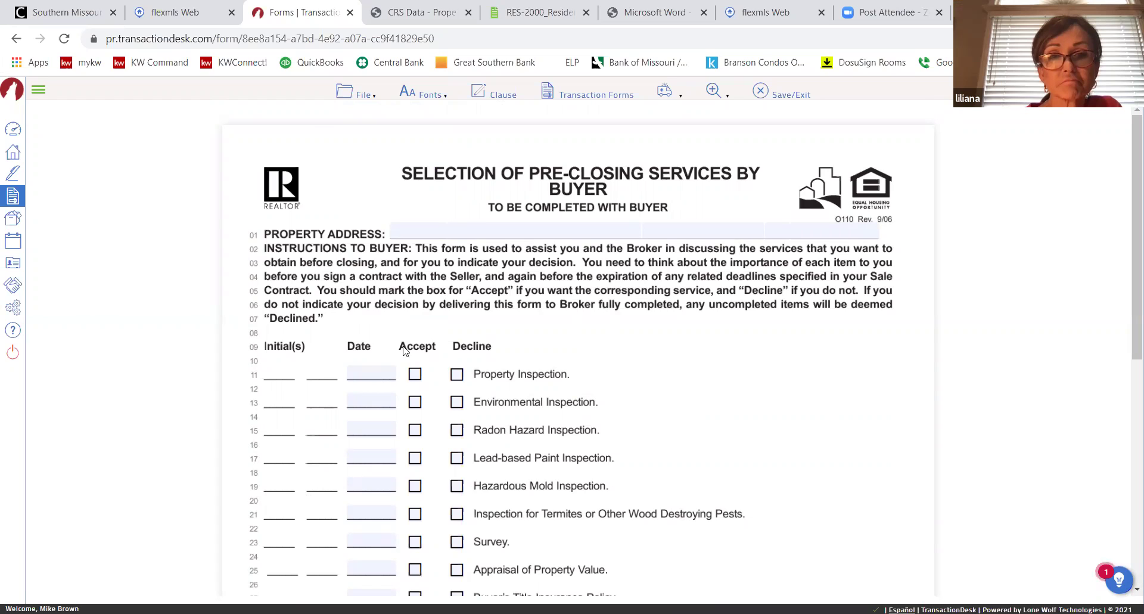
scroll(292, 172, "down", 3)
scroll(448, 280, "up", 3)
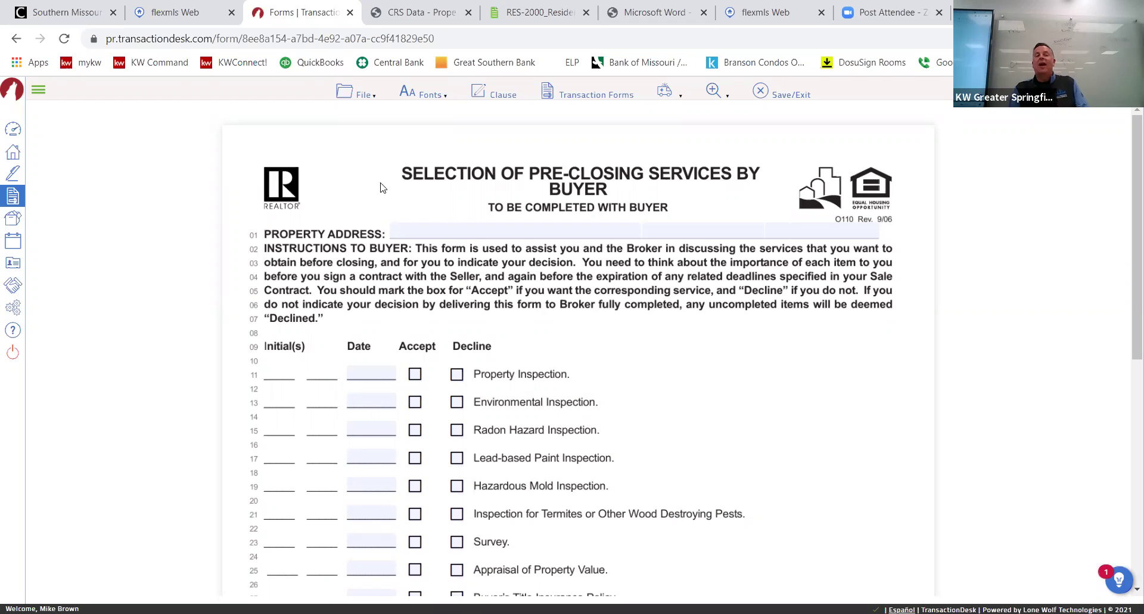
scroll(295, 210, "down", 3)
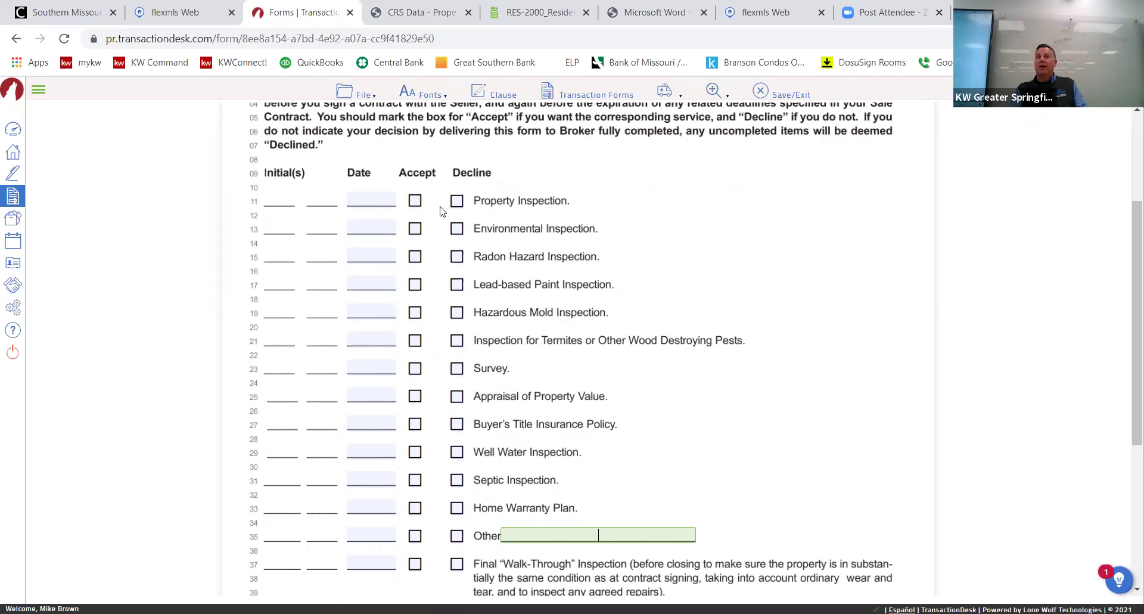
scroll(421, 233, "up", 3)
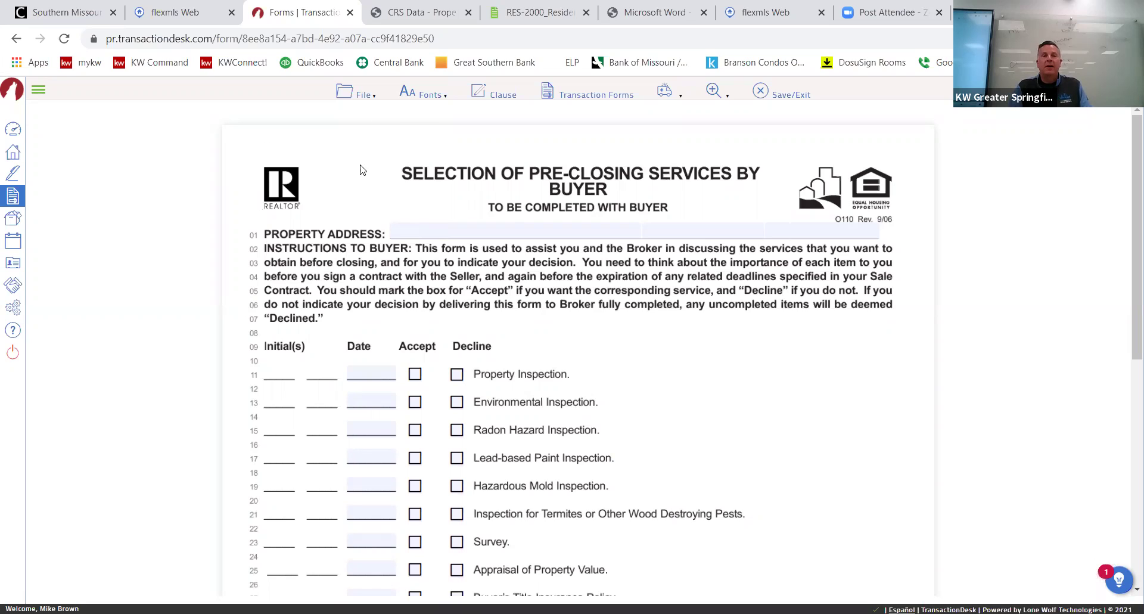
Return to the BrownTown template page and expand its Forms list of eleven forms.
left_click(16, 38)
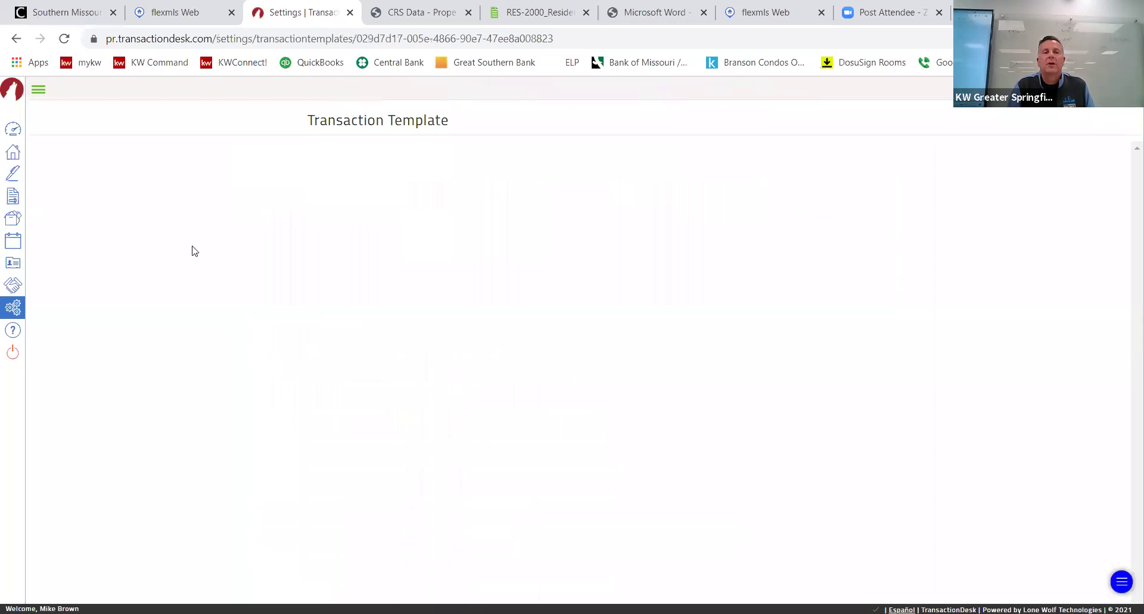
scroll(345, 522, "down", 1)
left_click(342, 514)
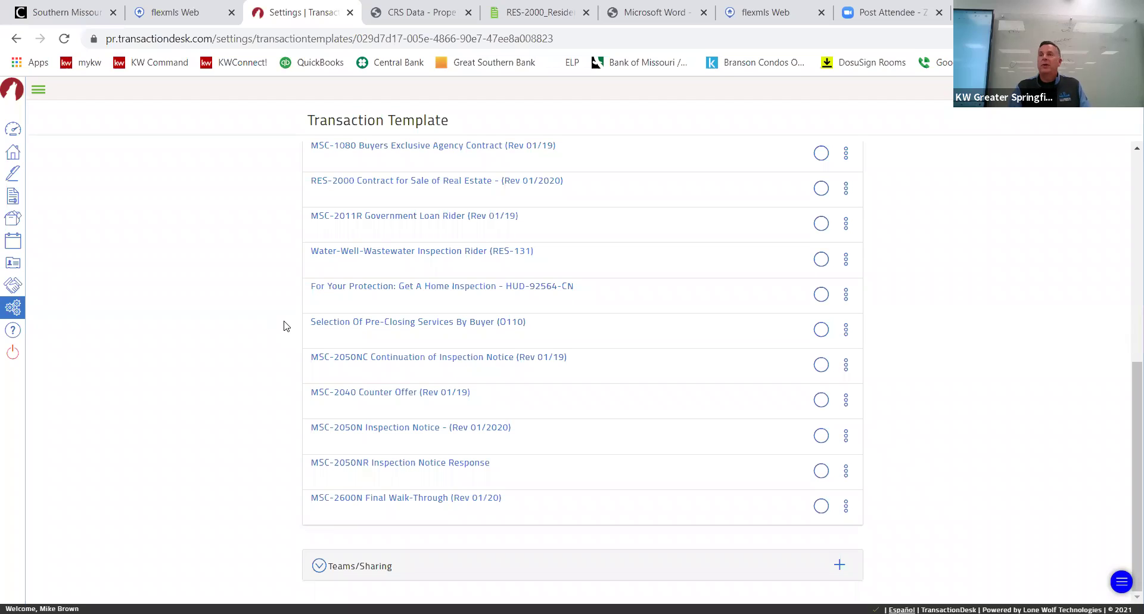
Look over the template's forms, then go back to the main settings page.
scroll(248, 333, "up", 6)
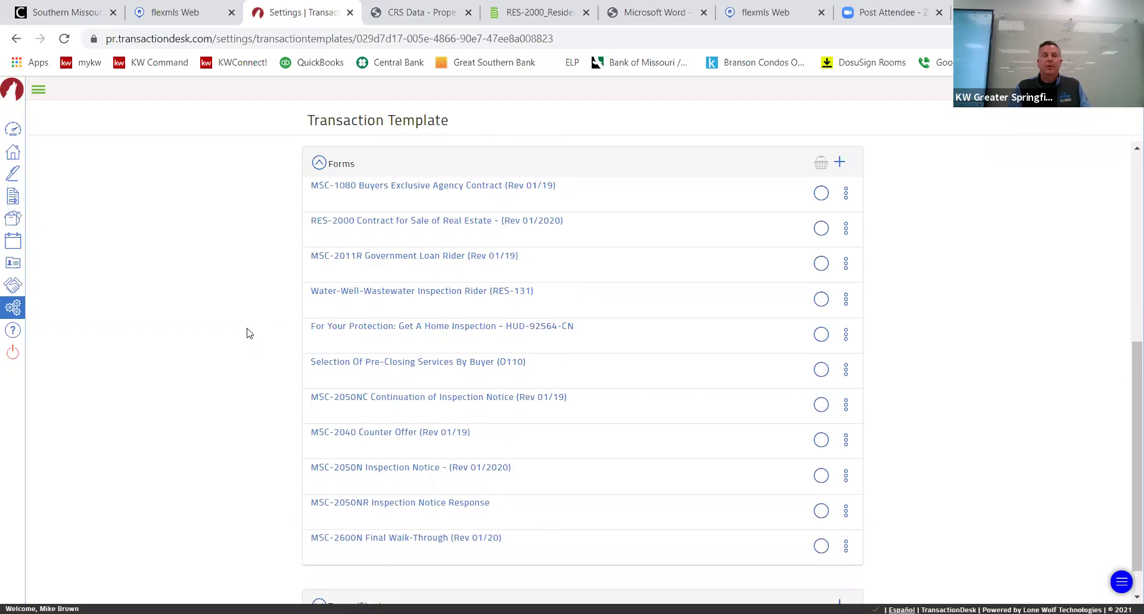
scroll(249, 333, "down", 6)
scroll(250, 333, "up", 7)
scroll(249, 333, "down", 6)
scroll(248, 329, "up", 6)
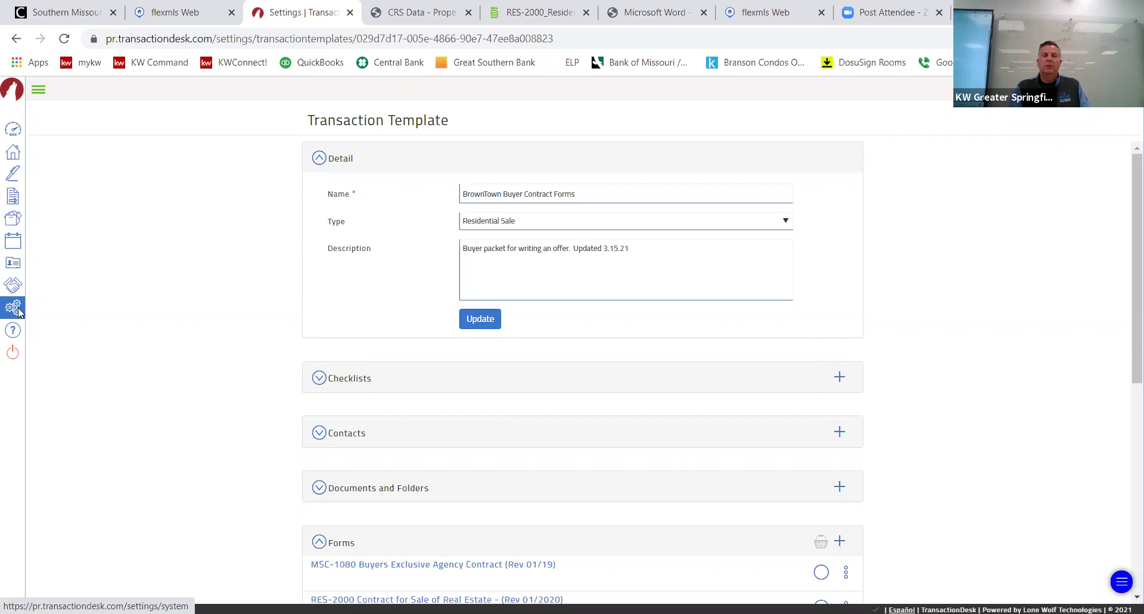
left_click(13, 308)
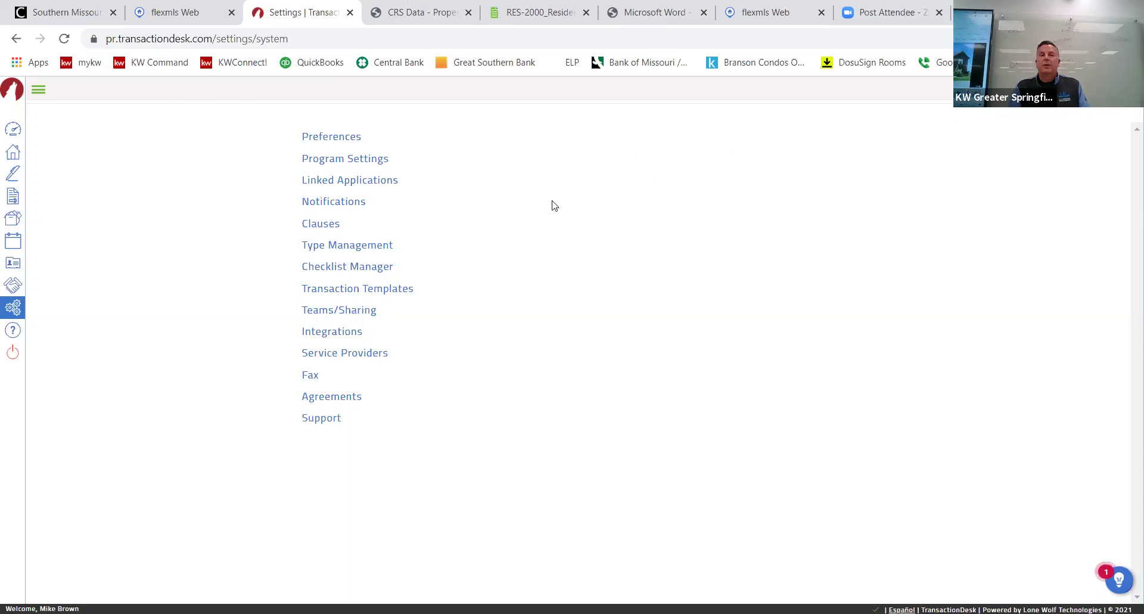
In Flexmls, open and close the Video Training library from the help menu.
left_click(769, 12)
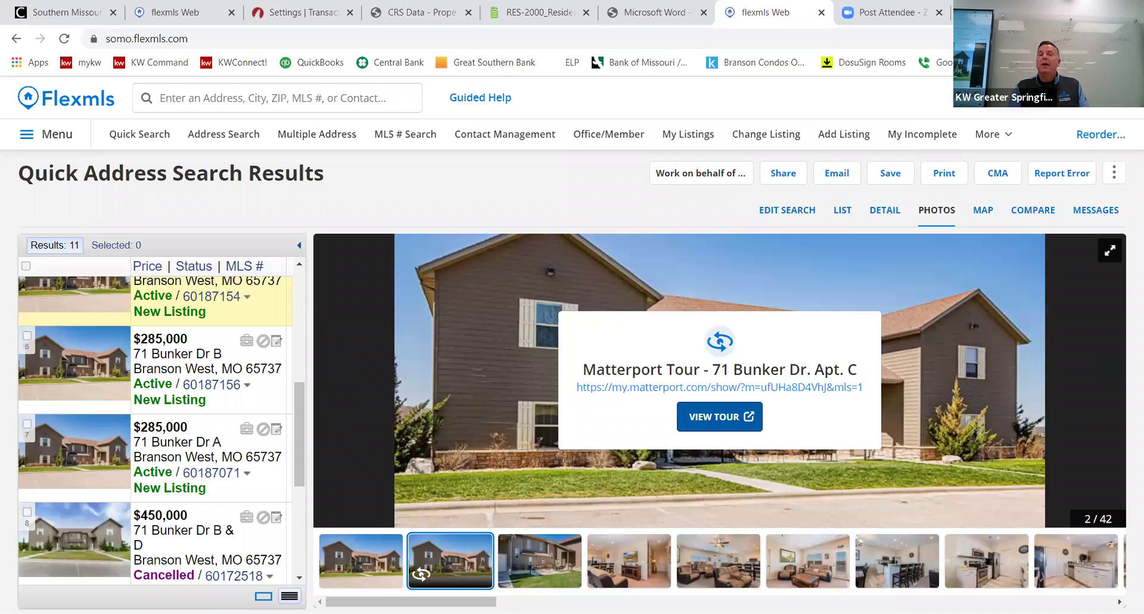
left_click(986, 97)
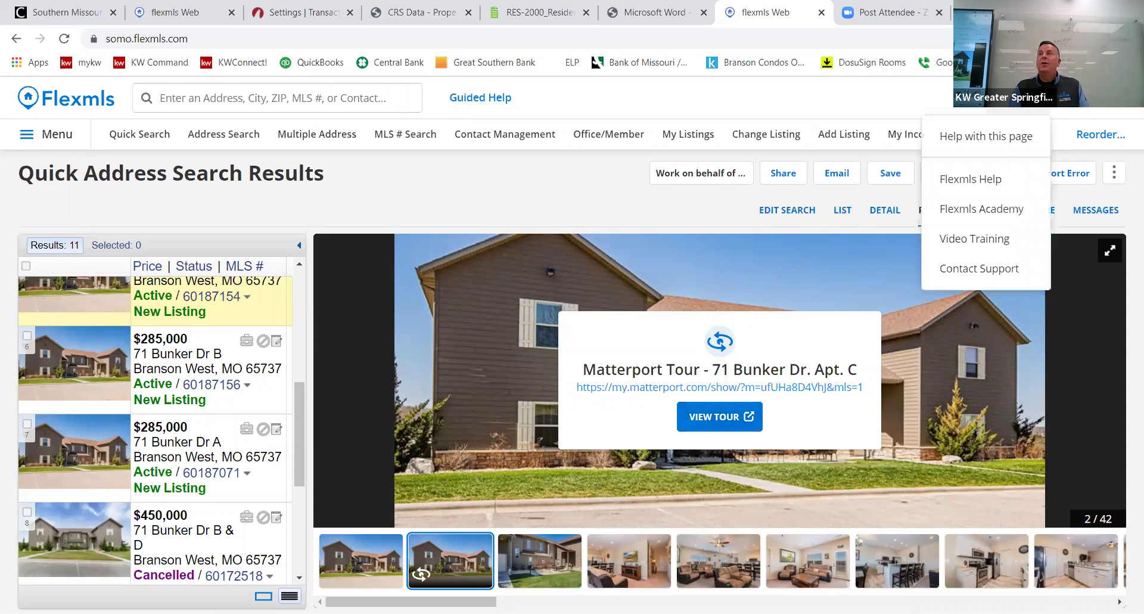
left_click(982, 245)
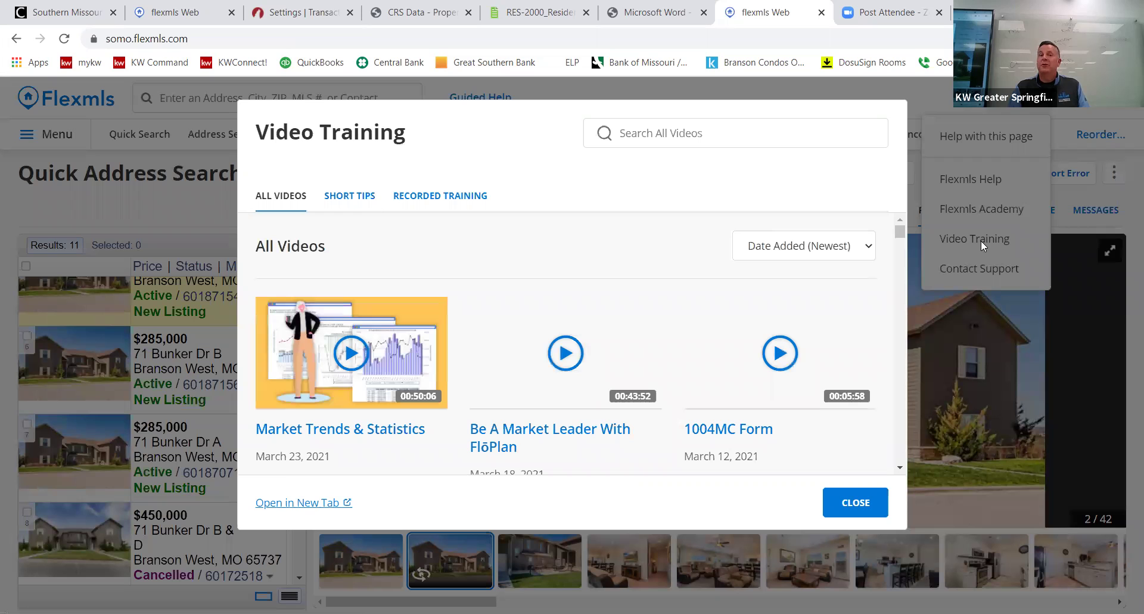
left_click(852, 503)
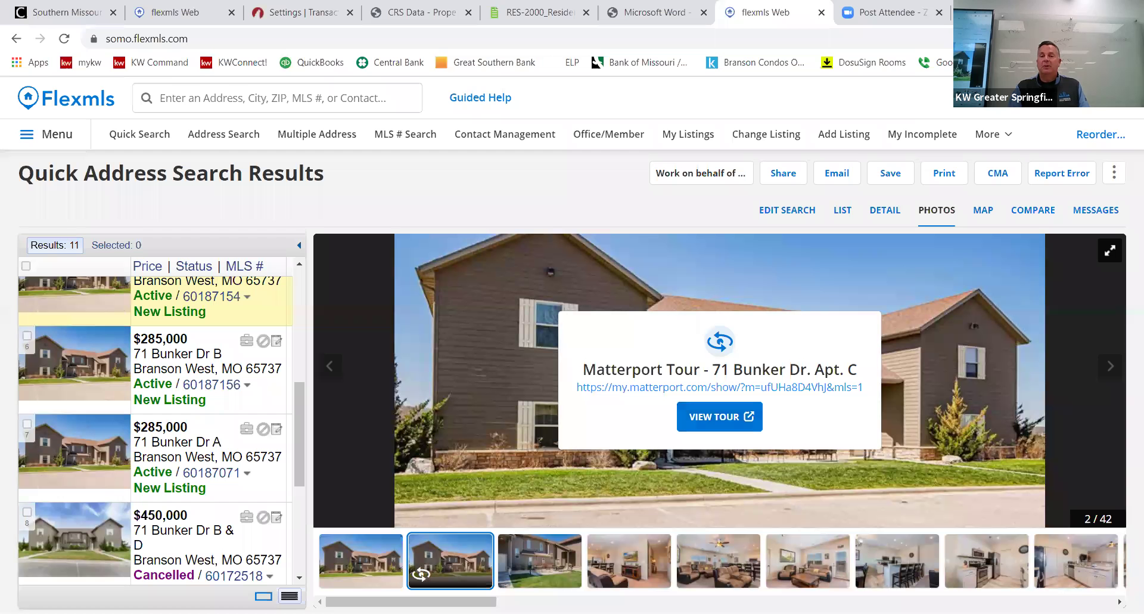
Reopen and dismiss the help options, then switch to the CRS Data property tax page.
left_click(1036, 98)
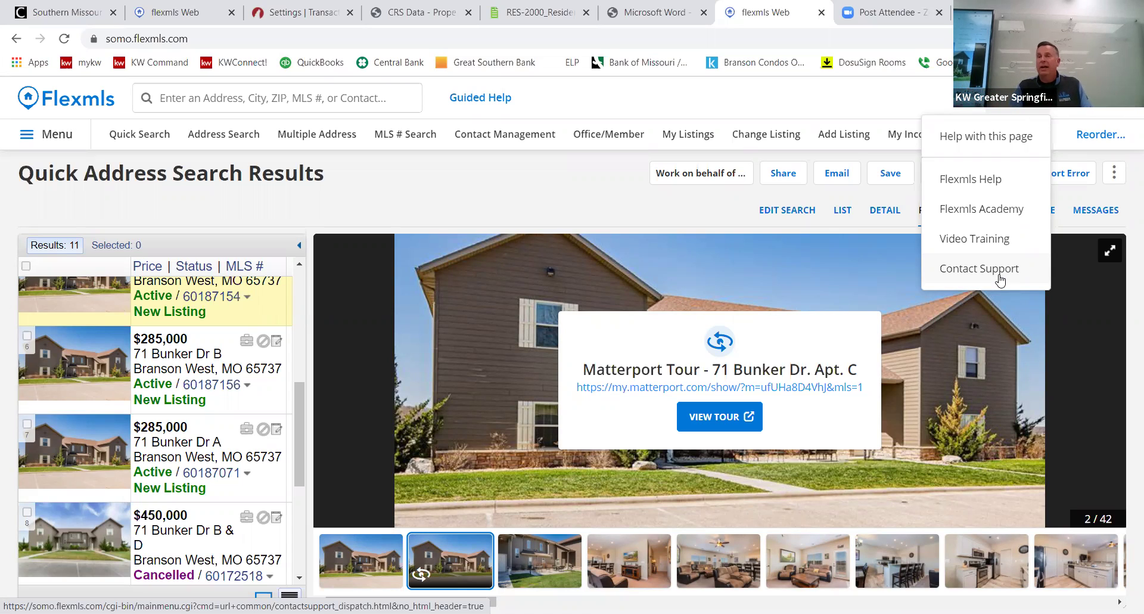
left_click(559, 216)
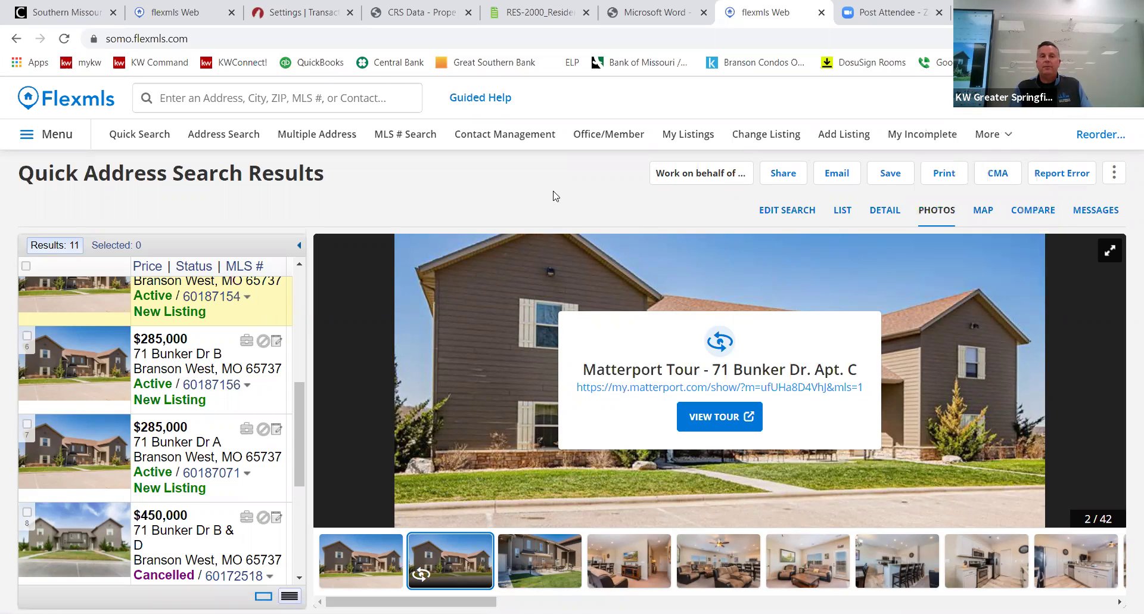
left_click(410, 12)
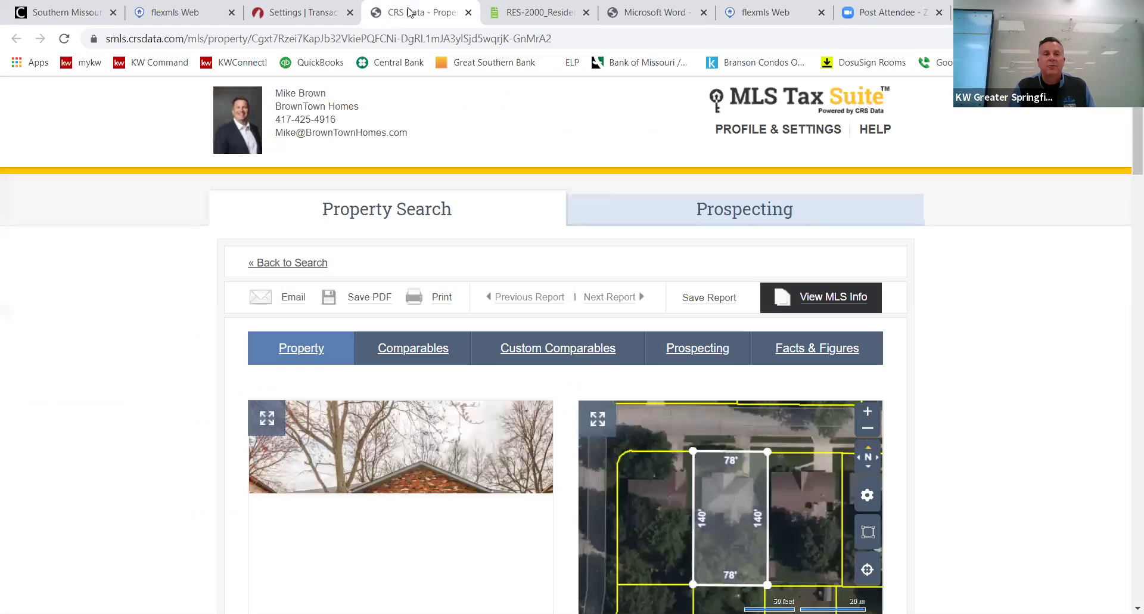
Return to TransactionDesk and open the Transactions list showing 585 results.
left_click(301, 12)
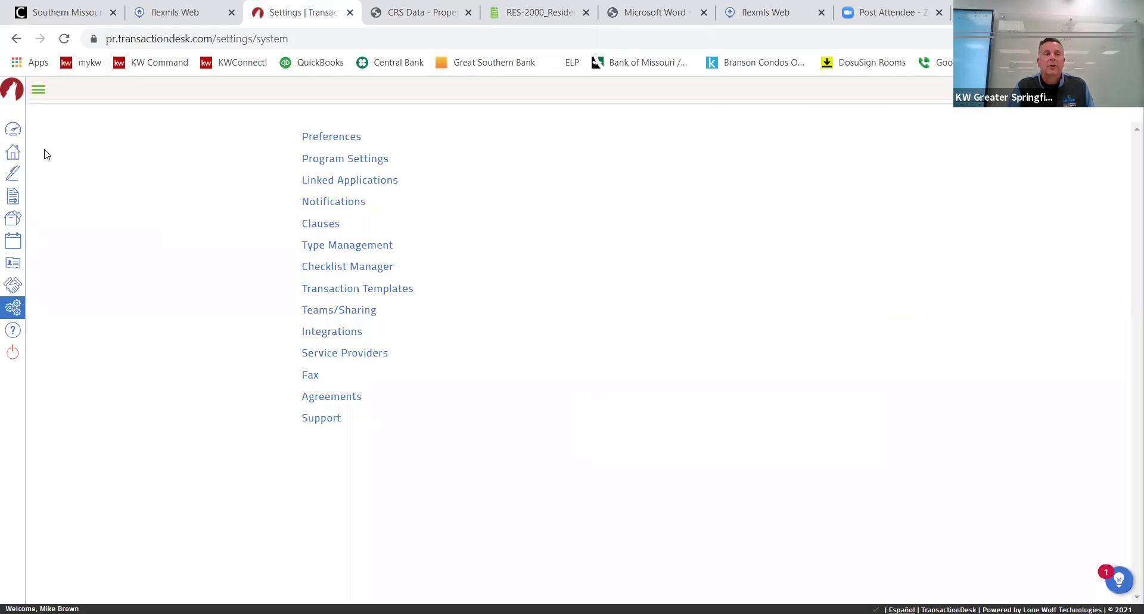
left_click(16, 160)
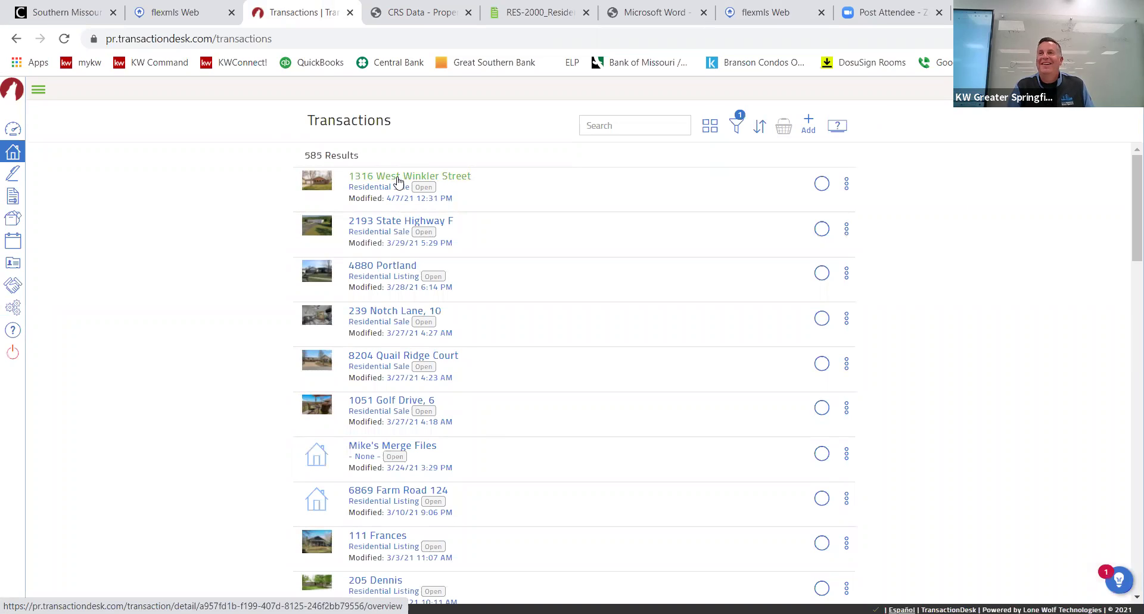
Open the top transaction and view its Signings page with the RES-2000 signing In Wizard.
left_click(398, 181)
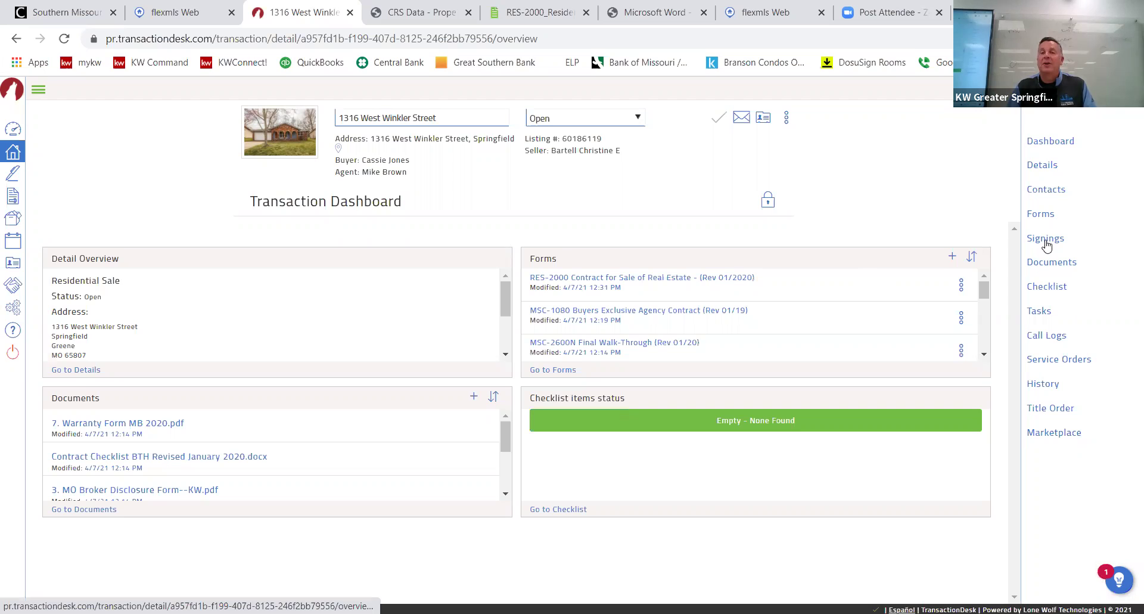
left_click(1050, 244)
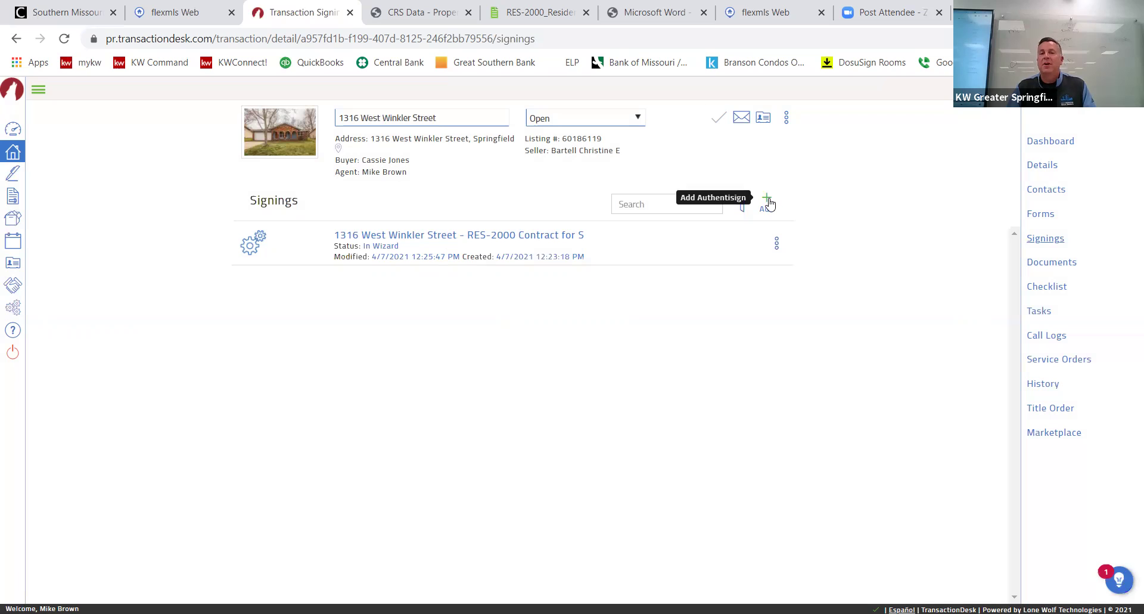
Create a new Authentisign signing named 'inspection choices' and go straight to it.
left_click(776, 244)
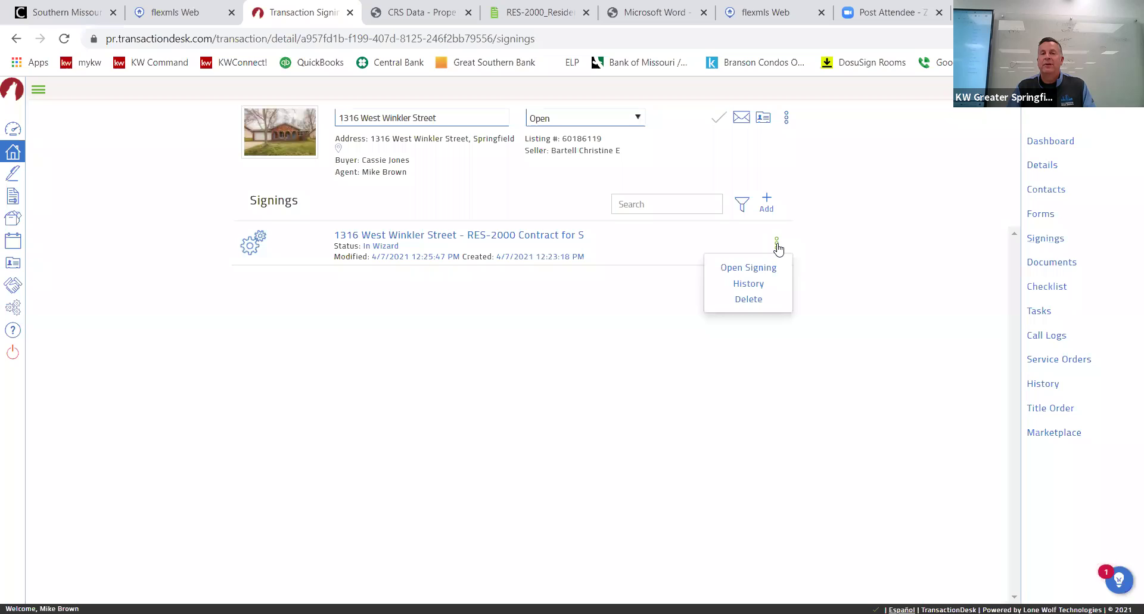
left_click(765, 202)
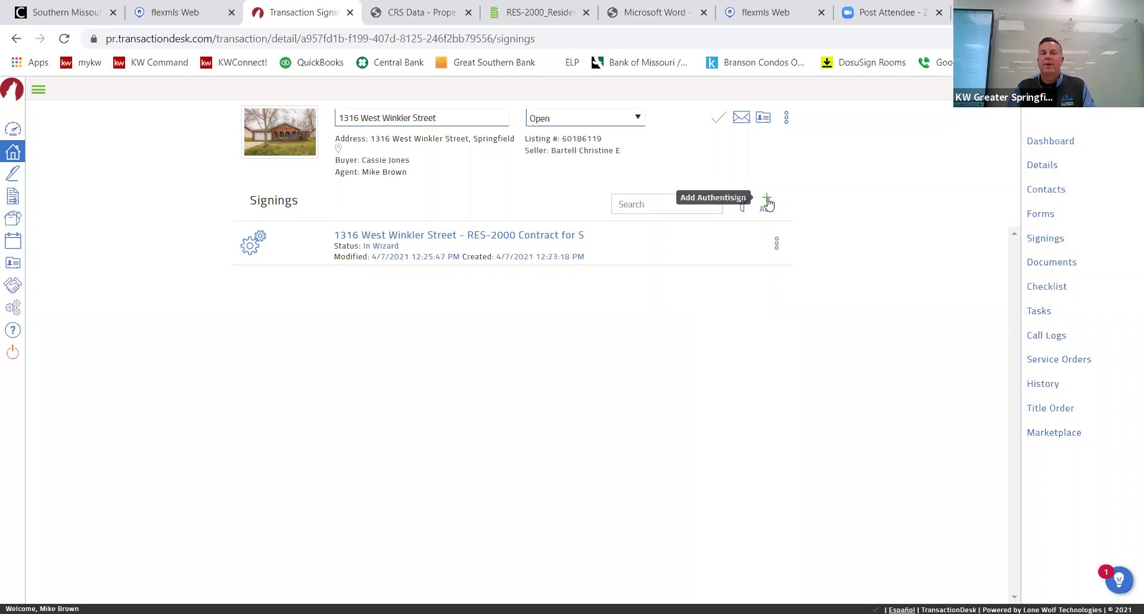
left_click(765, 202)
left_click(606, 143)
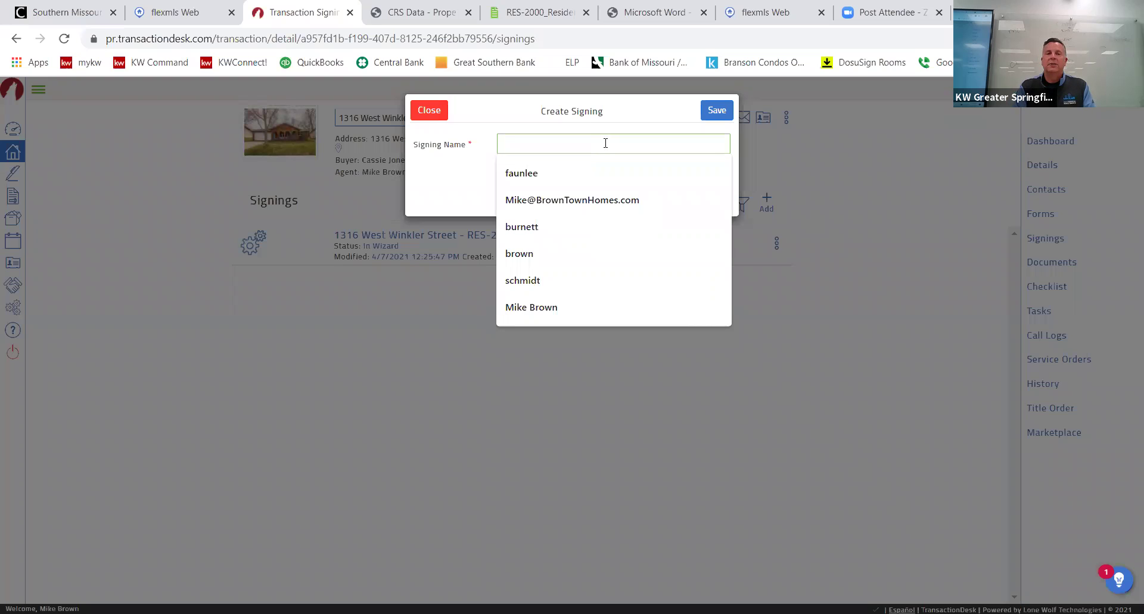
type("inspection c")
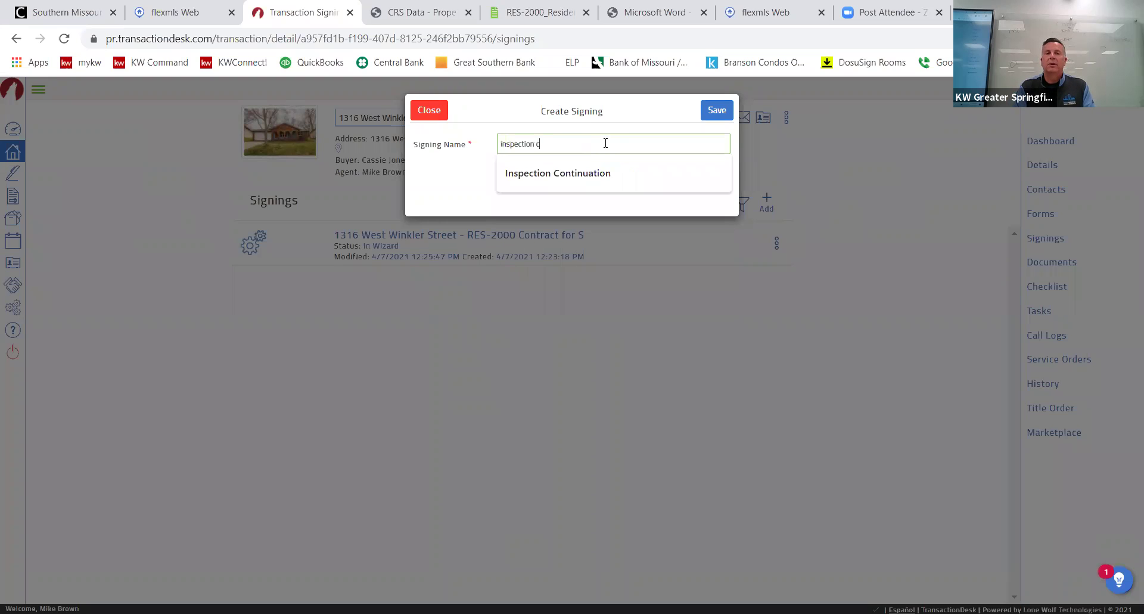
type("hoices")
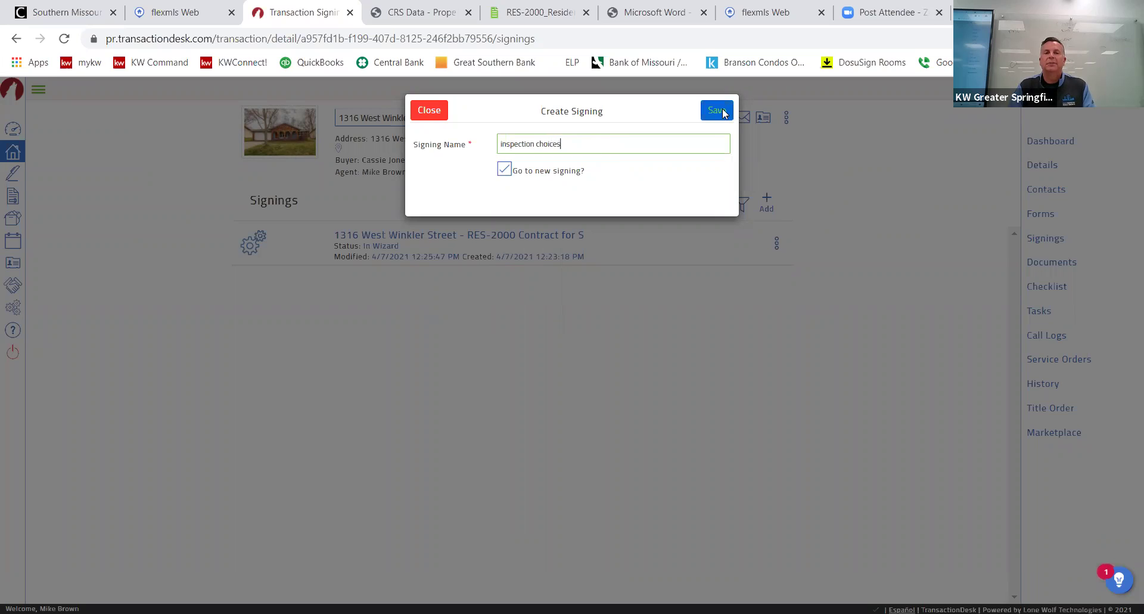
left_click(717, 111)
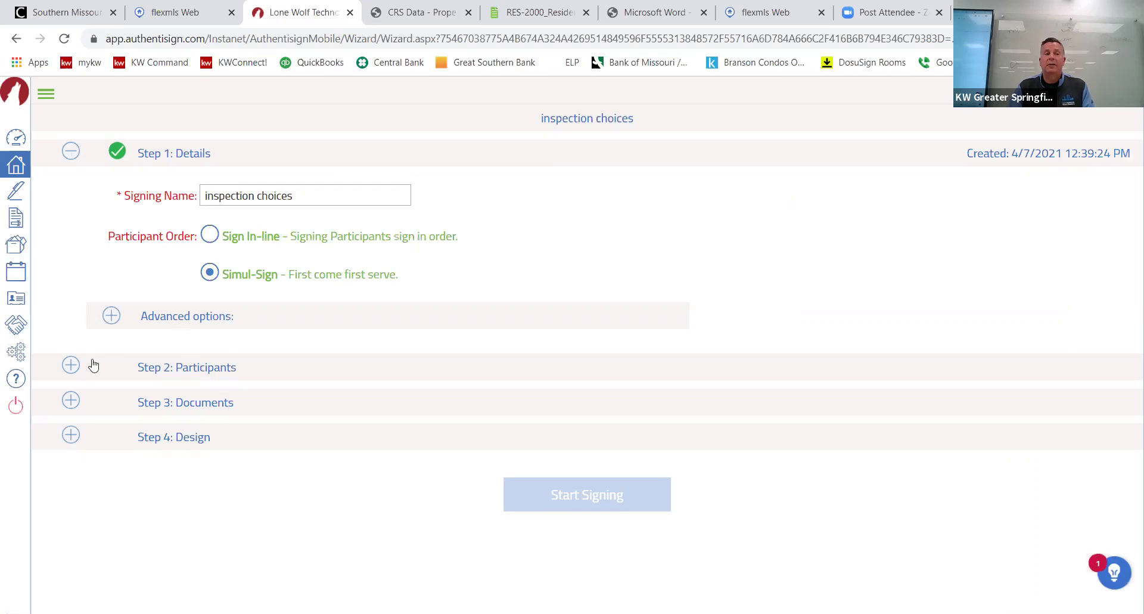
Add the buyer as a Remote Signer participant, then expand Step 3: Documents.
left_click(221, 362)
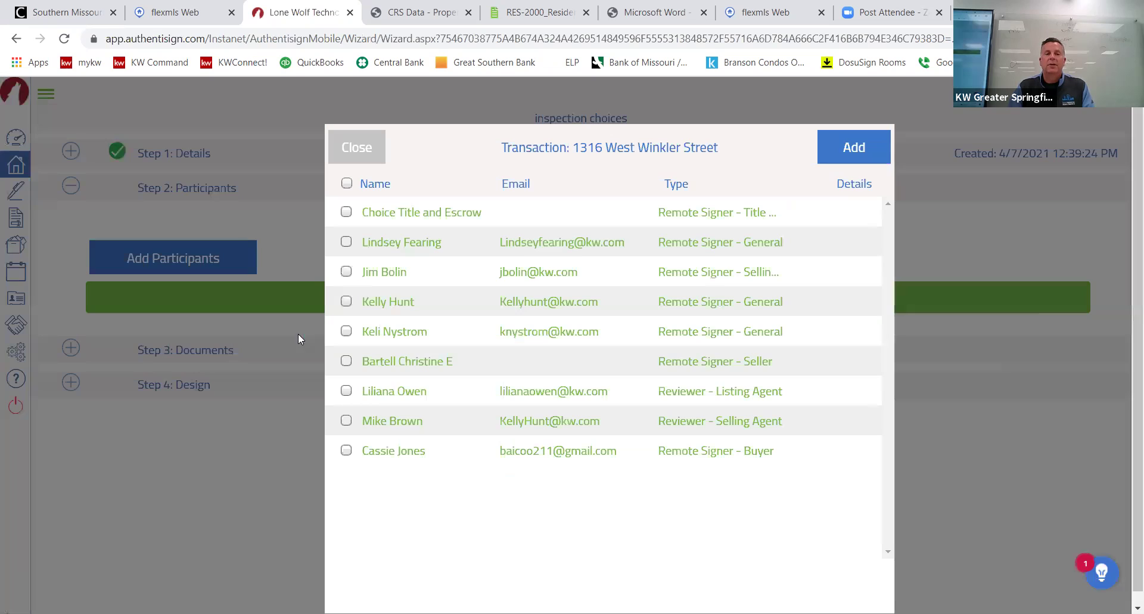
left_click(345, 451)
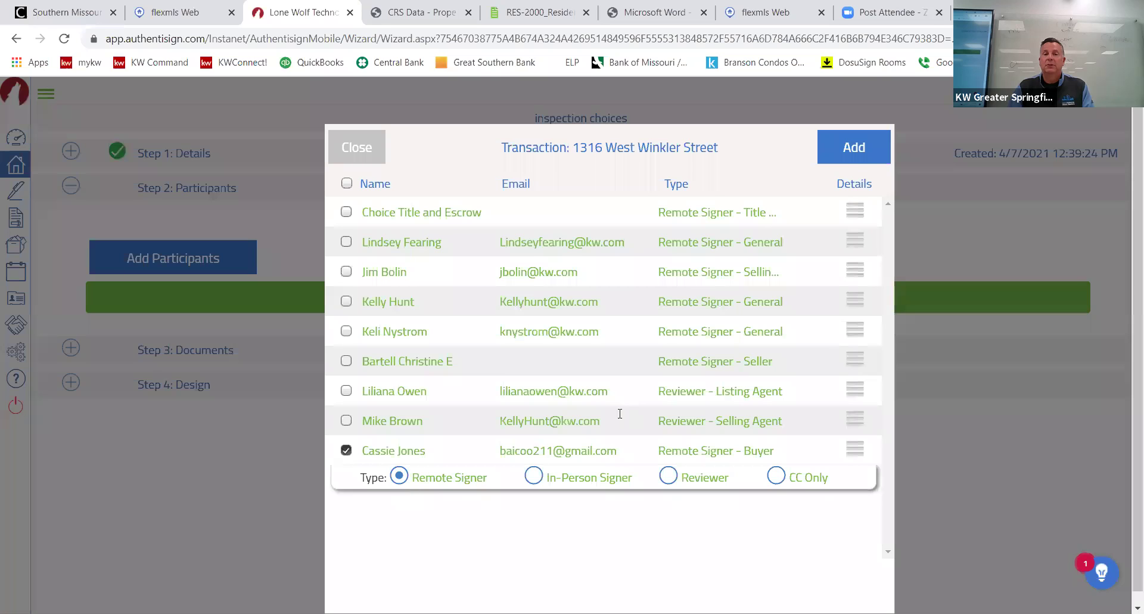
left_click(861, 157)
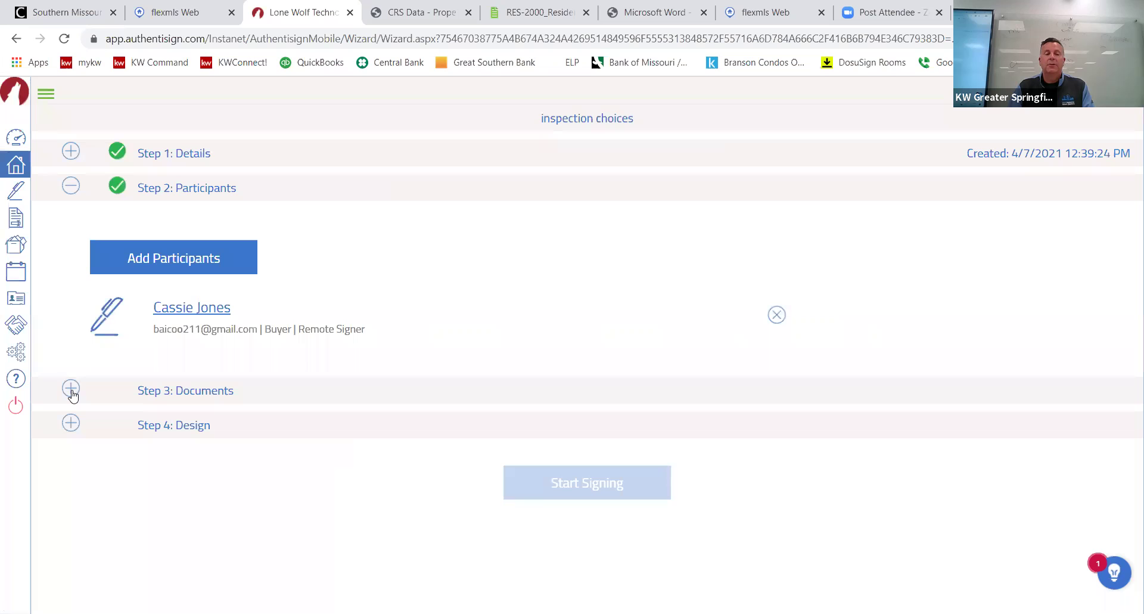
left_click(71, 389)
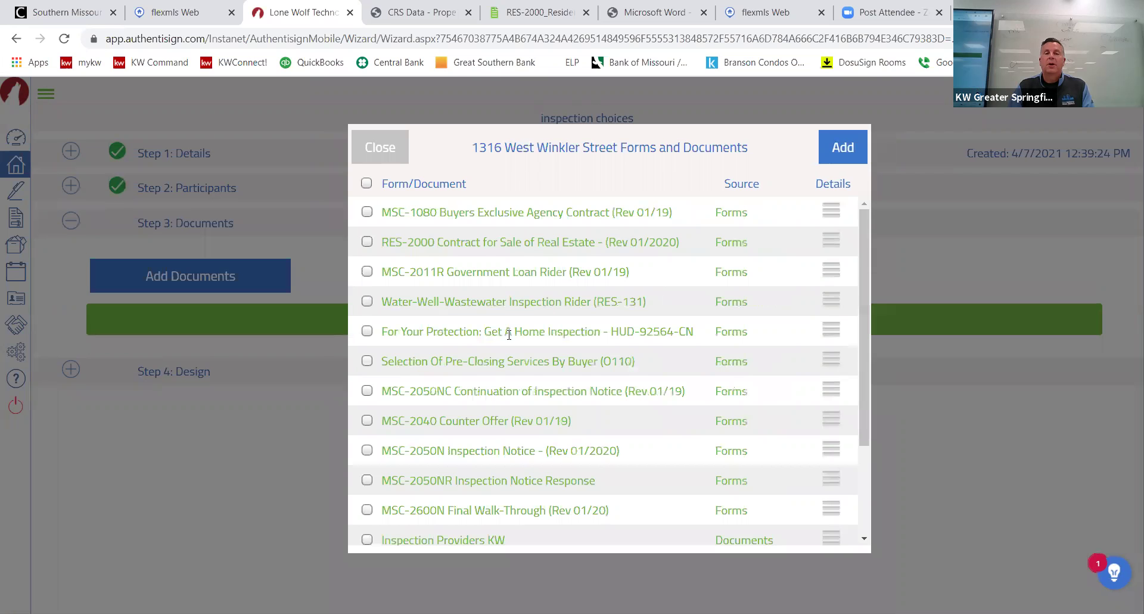
Add the Selection Of Pre-Closing Services By Buyer (0110) form to the 'inspection choices' signing.
scroll(533, 374, "down", 3)
scroll(664, 360, "up", 2)
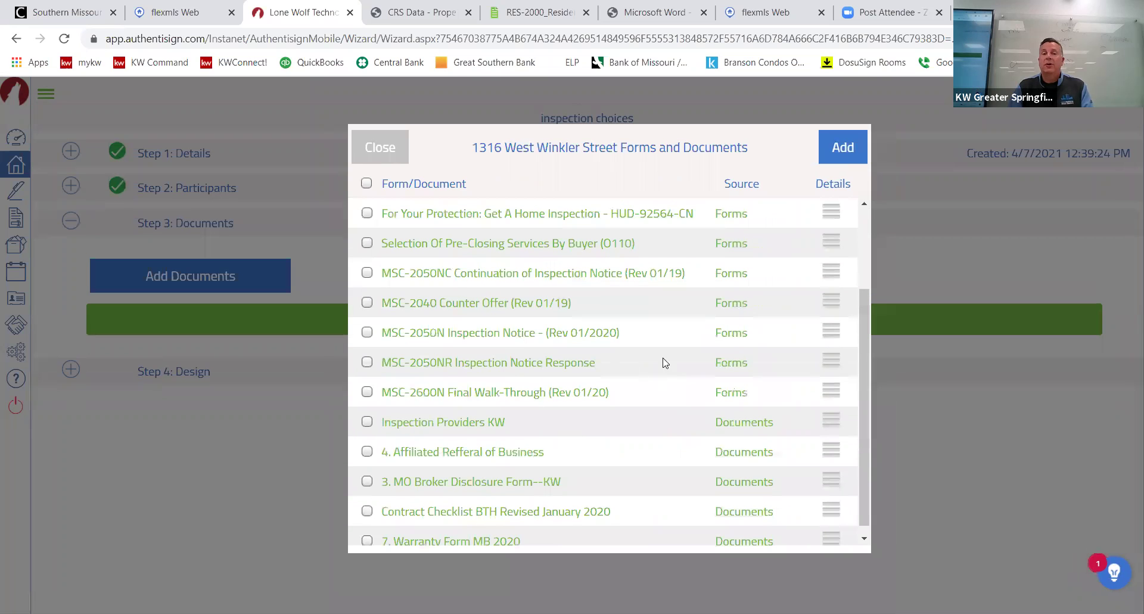
scroll(768, 370, "down", 2)
scroll(785, 394, "down", 1)
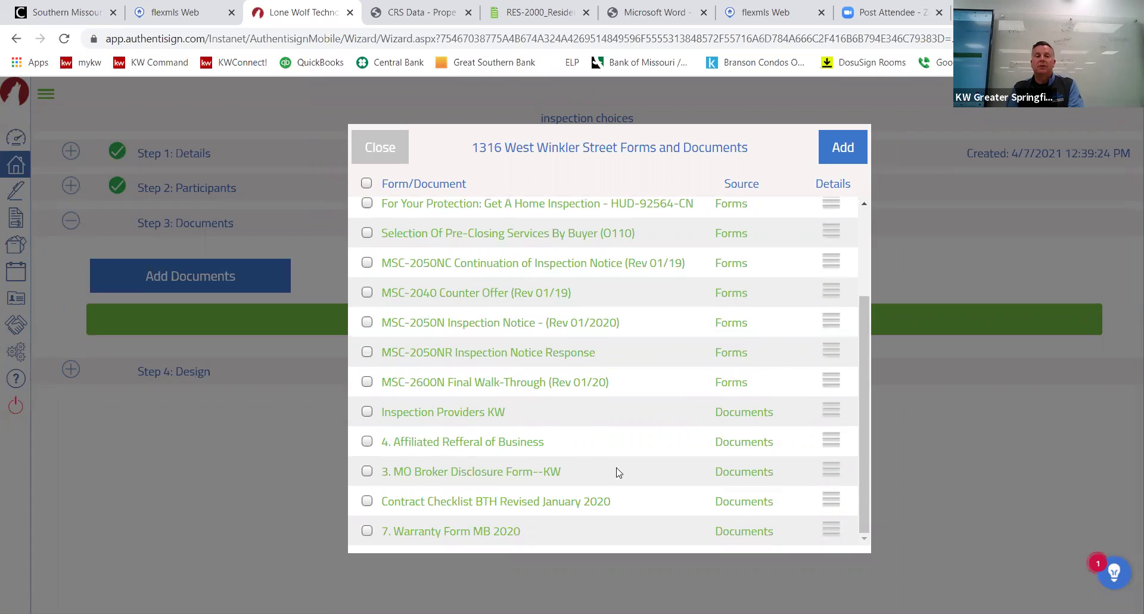
scroll(617, 414, "up", 2)
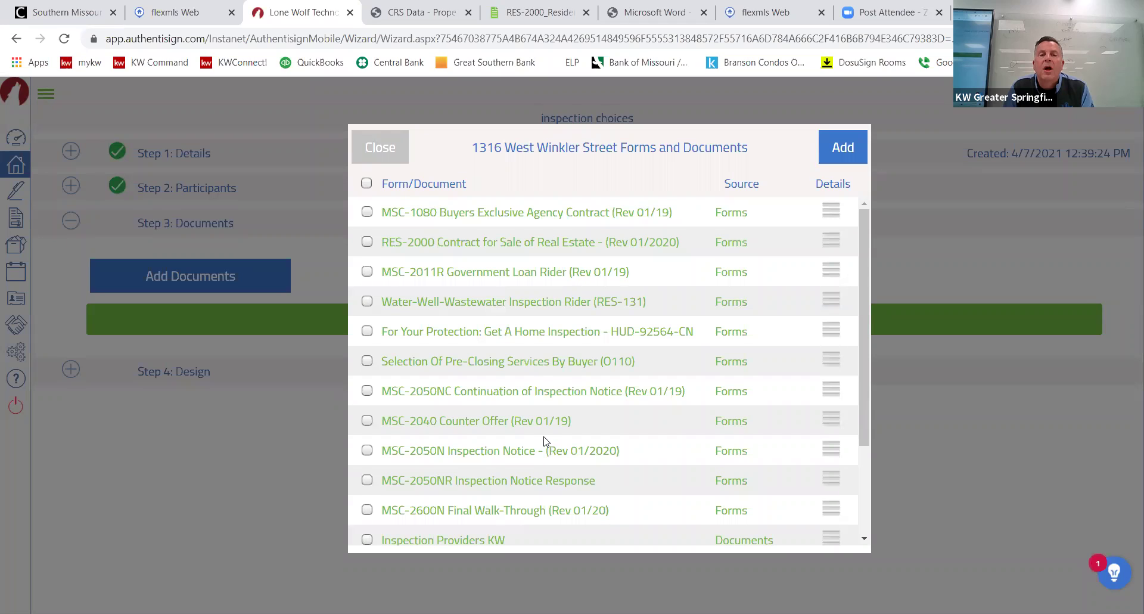
left_click(367, 361)
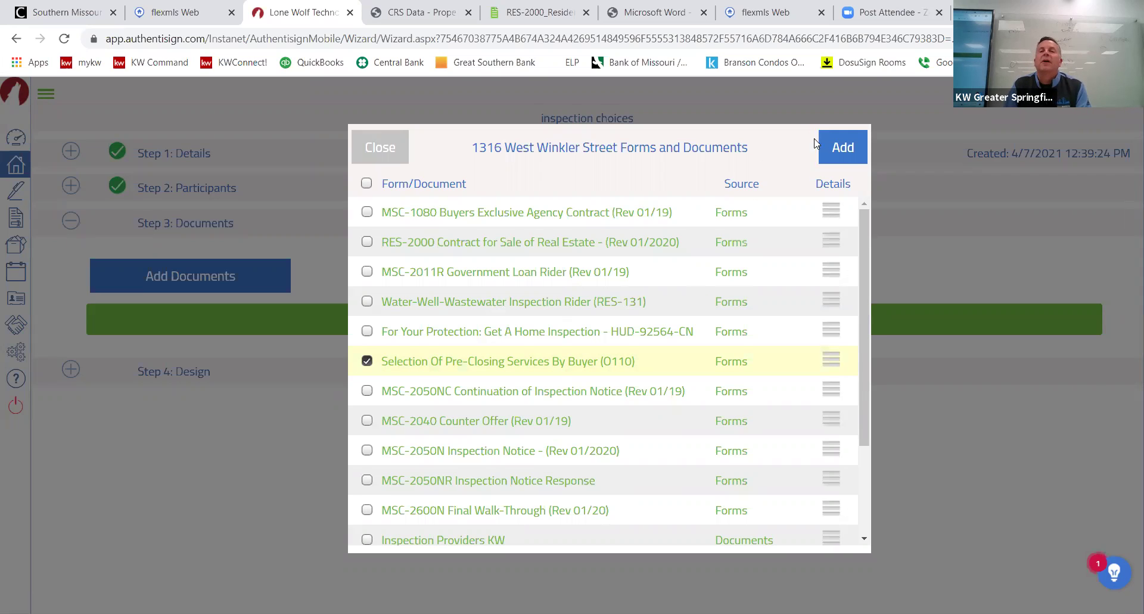
left_click(830, 148)
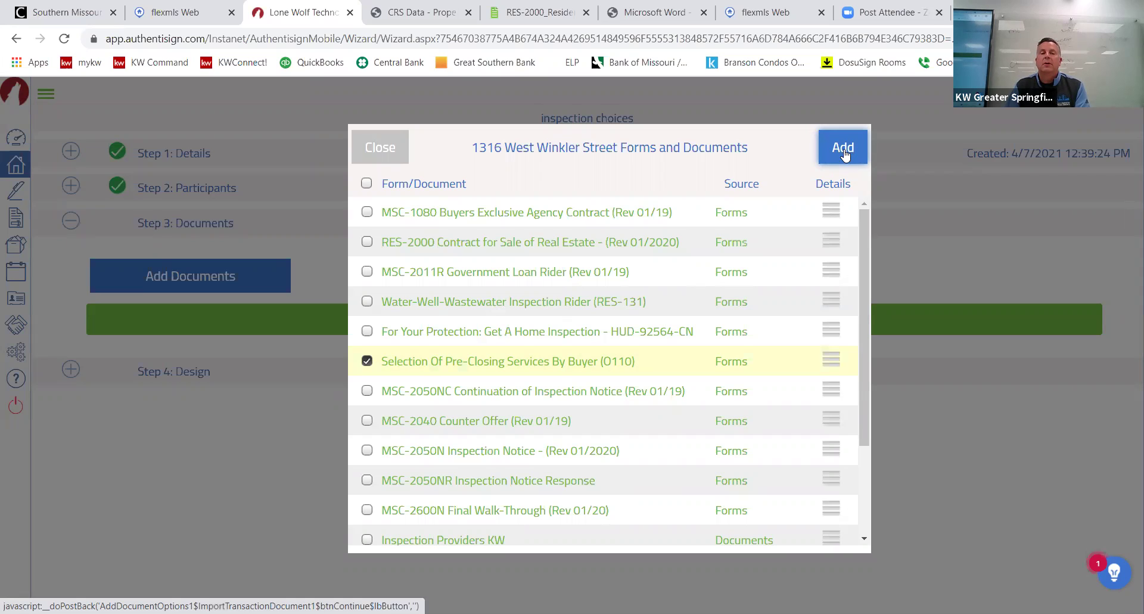
left_click(844, 149)
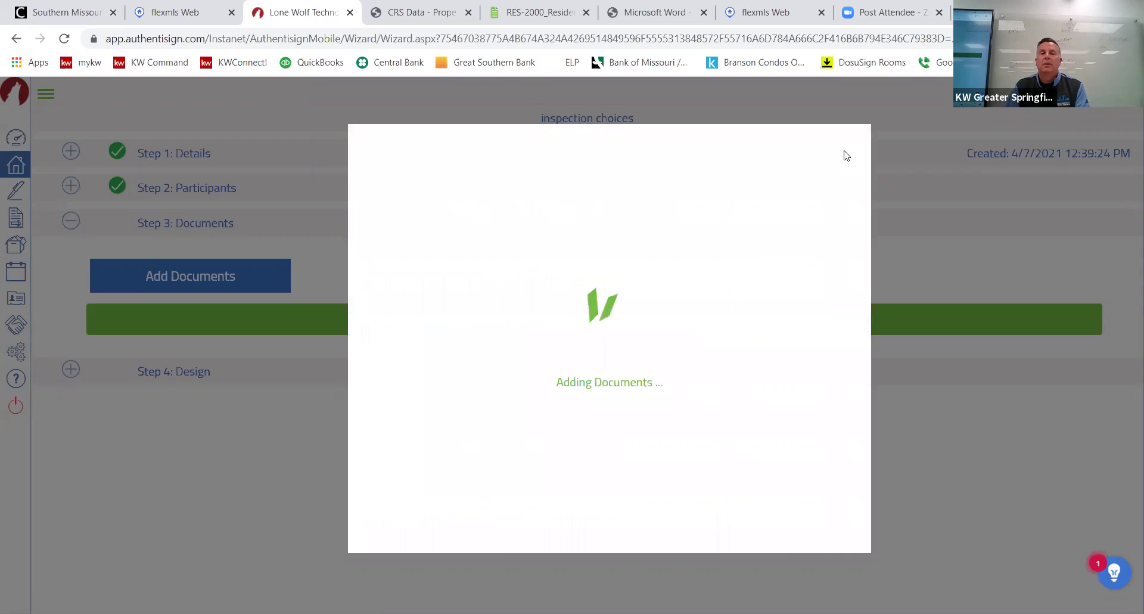
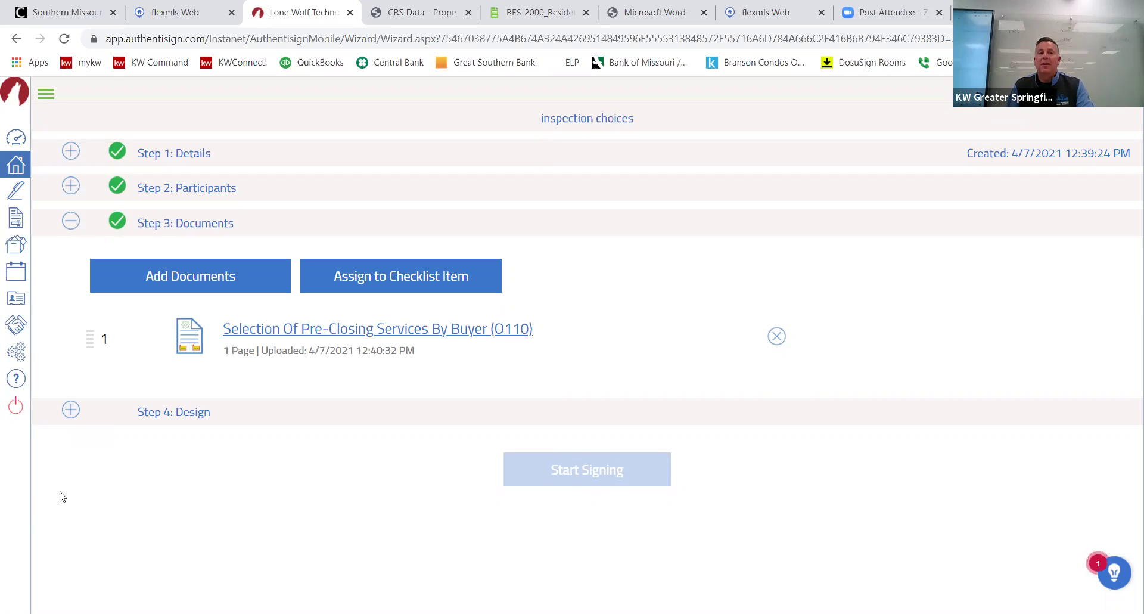
In the Design step, place a buyer initials field on the Property Inspection Initial(s) blank.
left_click(75, 412)
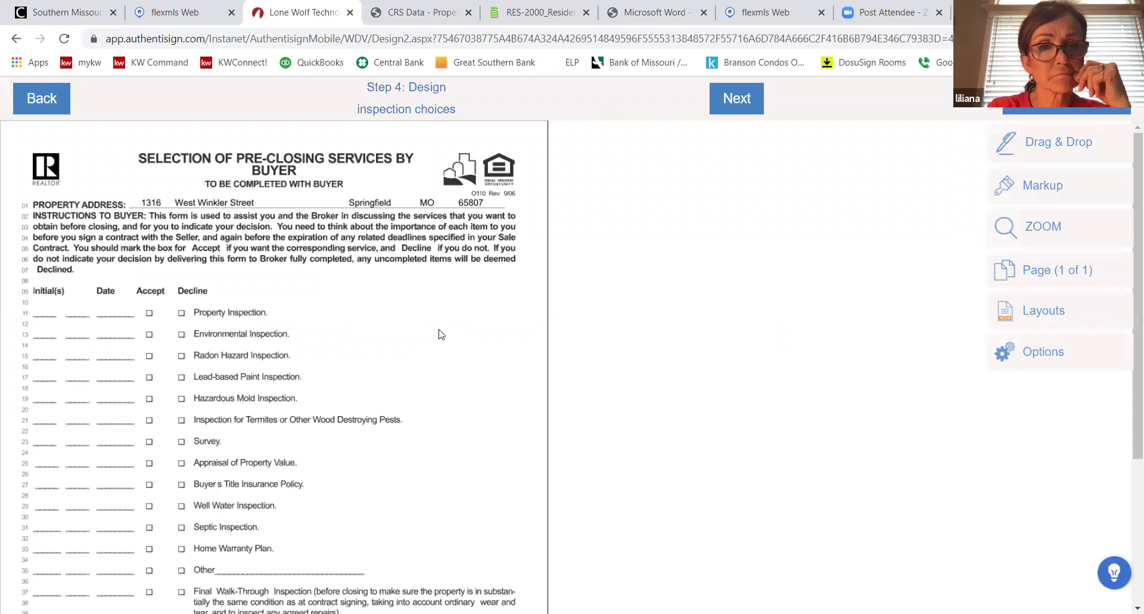
left_click(1052, 144)
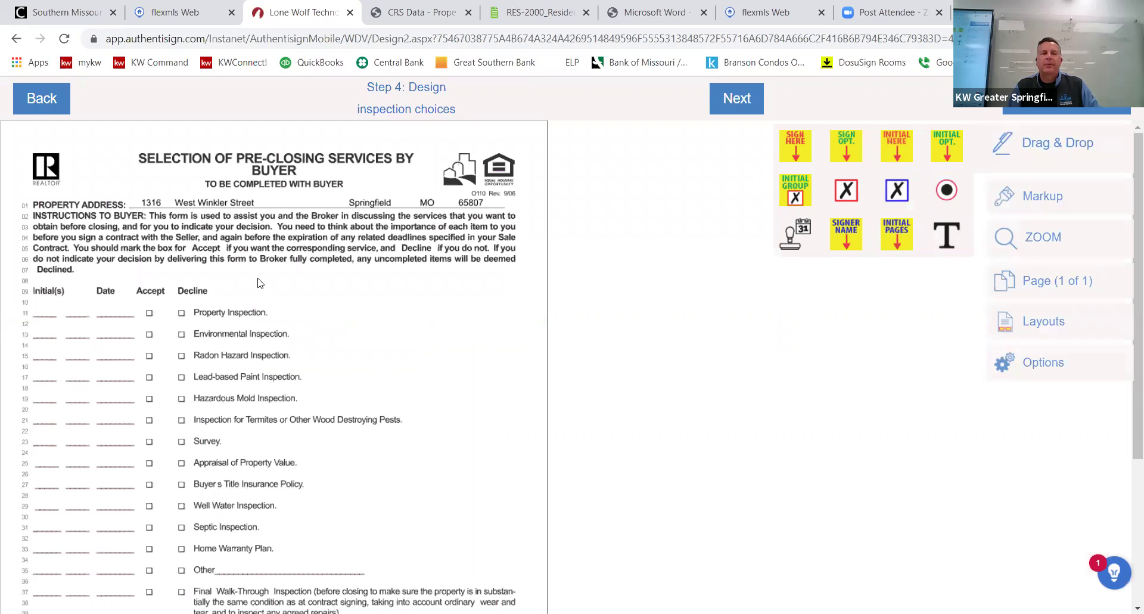
left_click_drag(260, 283, 88, 292)
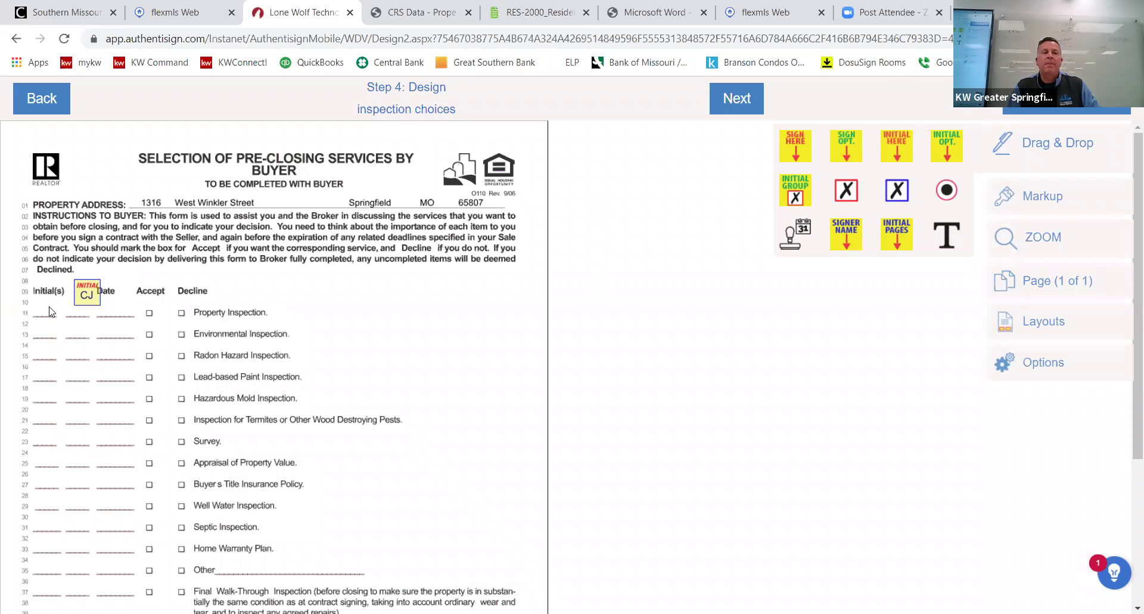
scroll(137, 453, "down", 4)
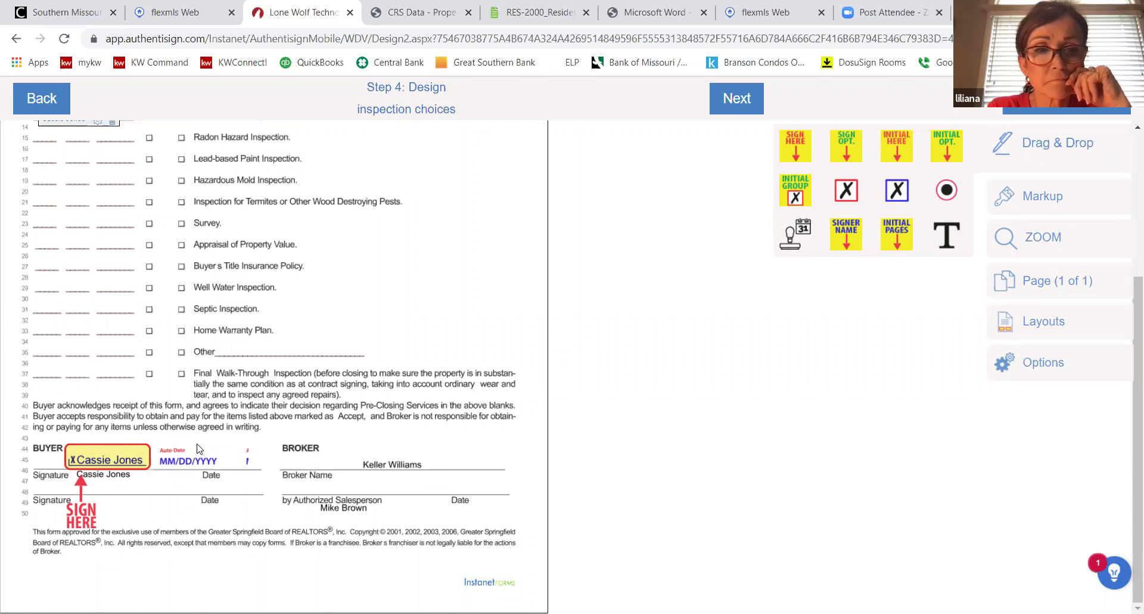
scroll(216, 311, "up", 2)
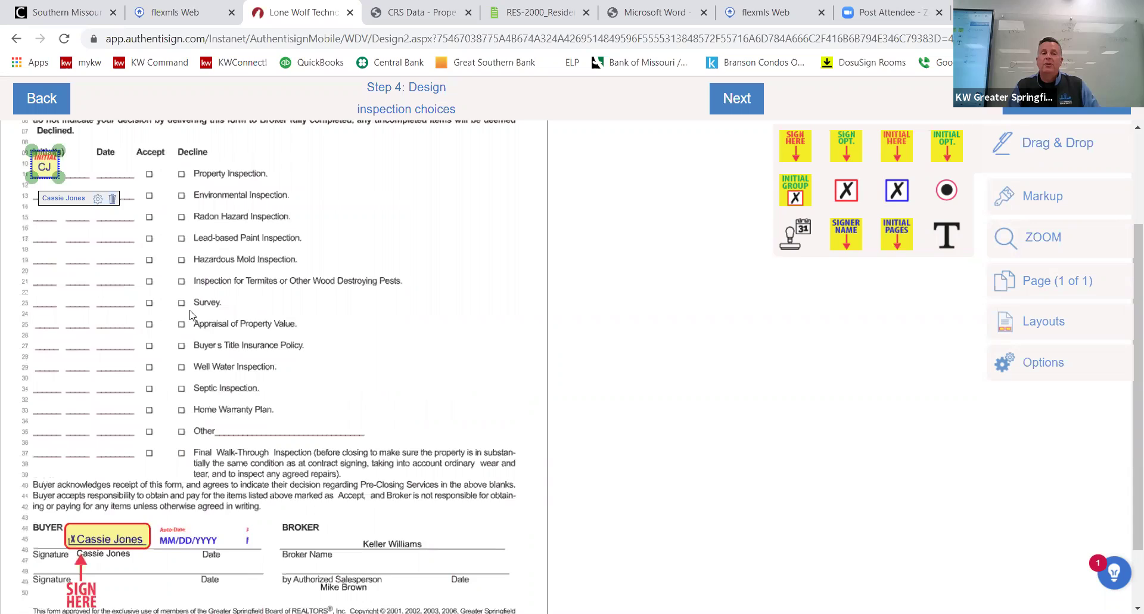
scroll(226, 309, "up", 3)
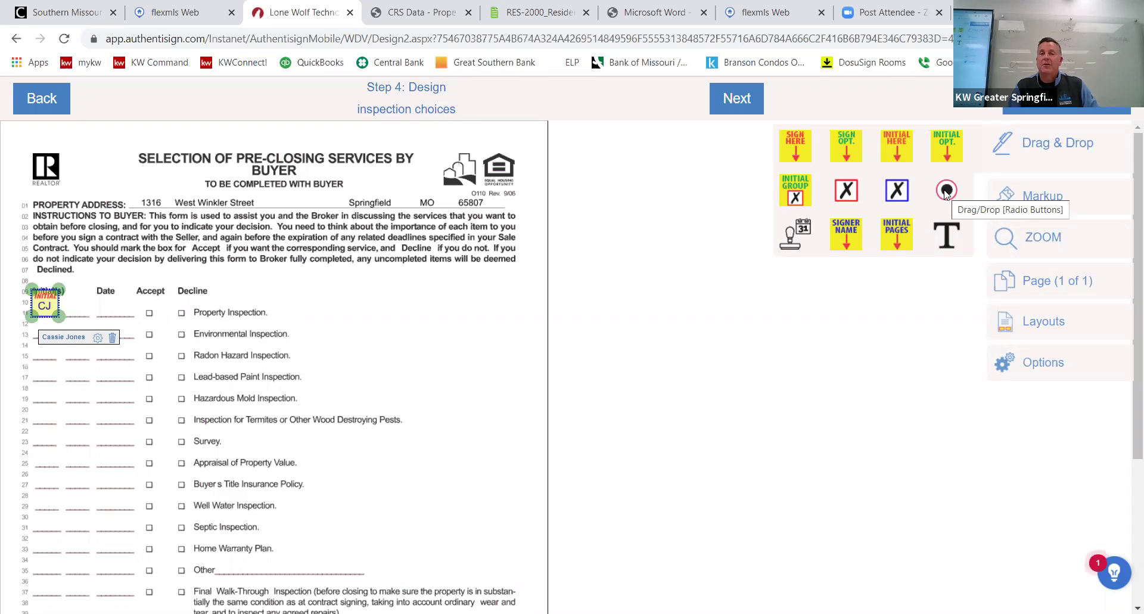
Place Accept/Decline radio pairs on the Property Inspection and Environmental Inspection rows.
left_click_drag(226, 184, 31, 133)
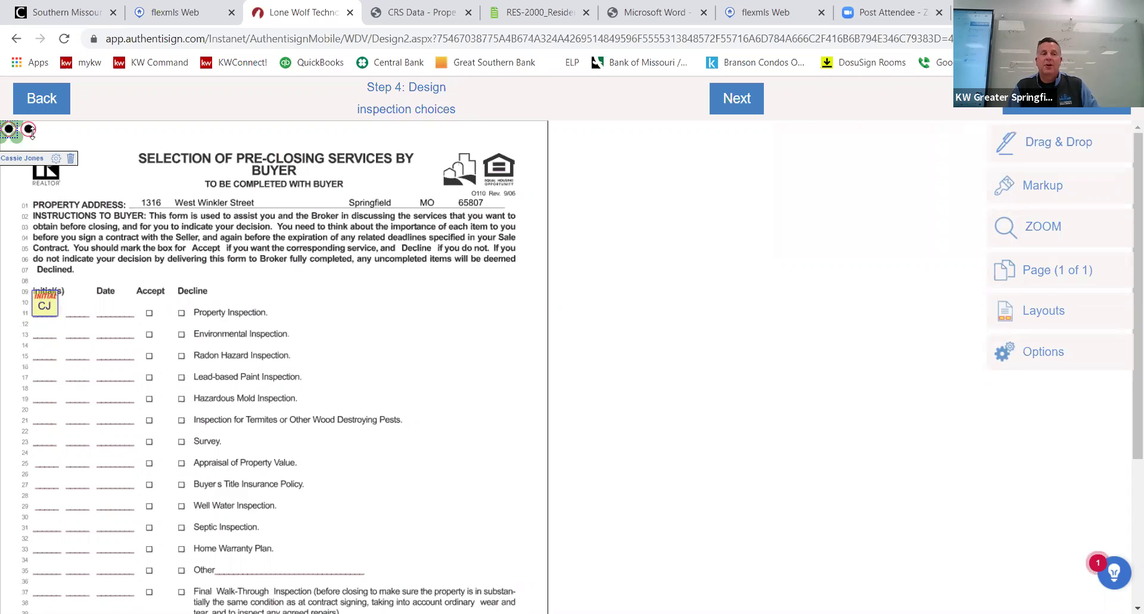
left_click(33, 132)
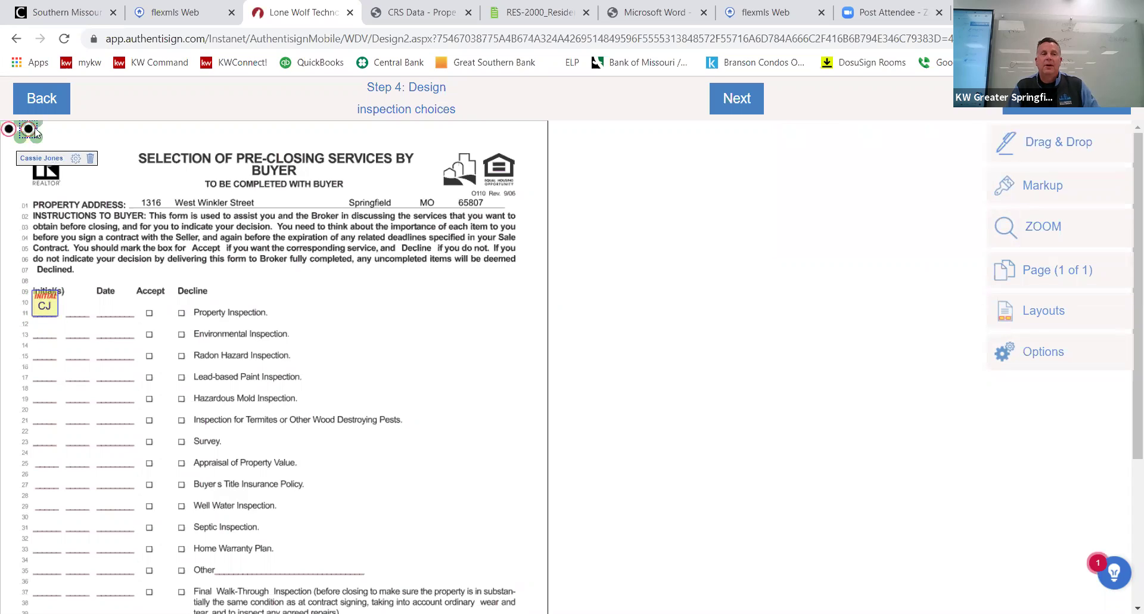
left_click(91, 159)
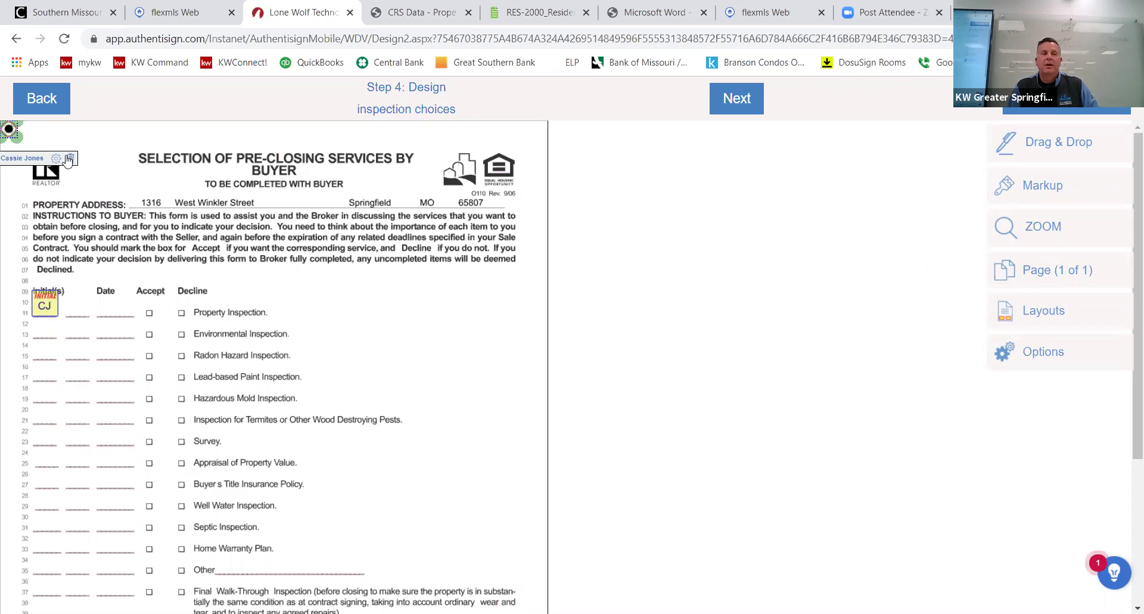
left_click(978, 162)
left_click_drag(947, 190, 153, 311)
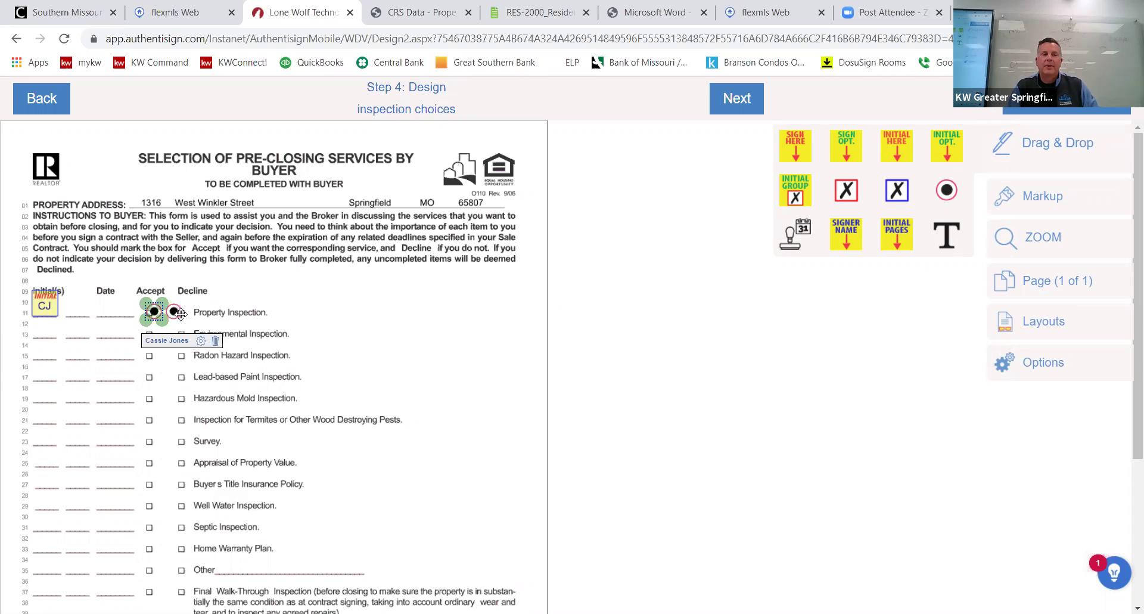
left_click(177, 311)
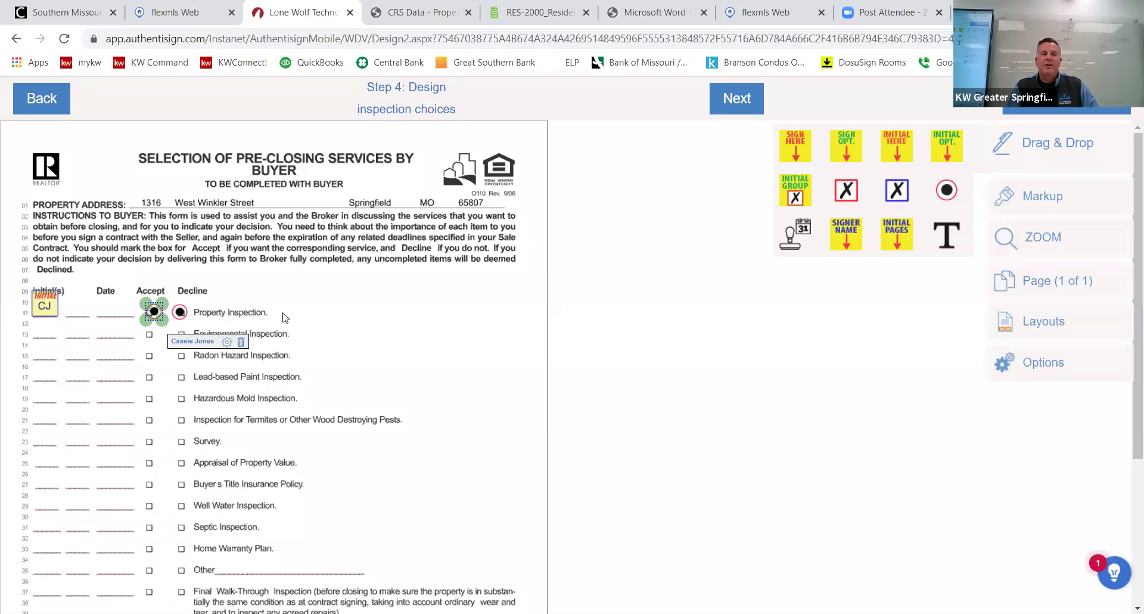
left_click(326, 311)
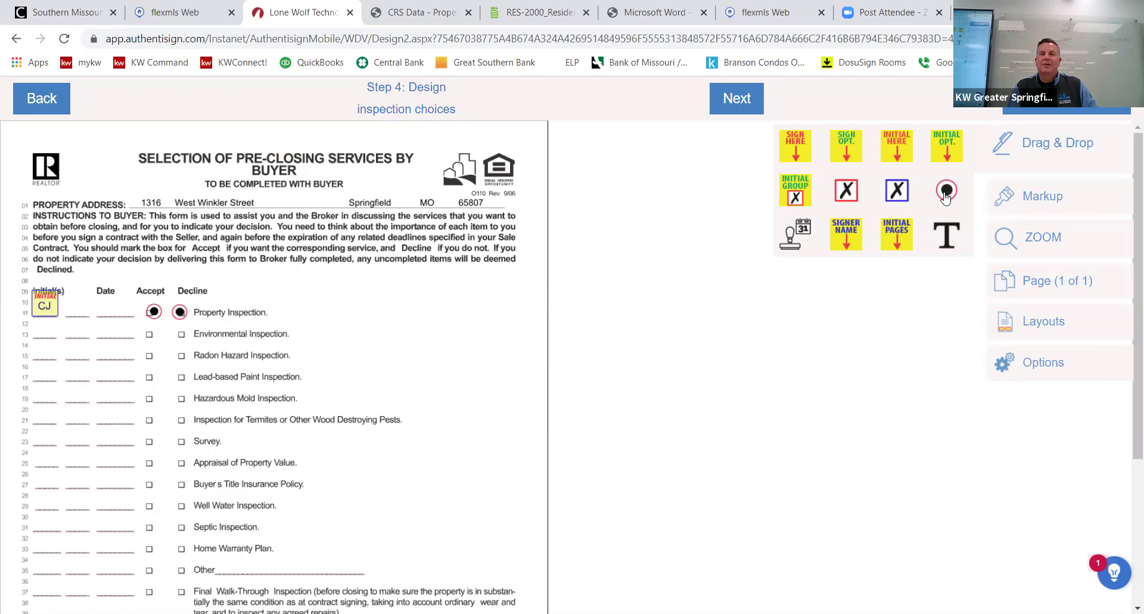
left_click(160, 354)
left_click(170, 340)
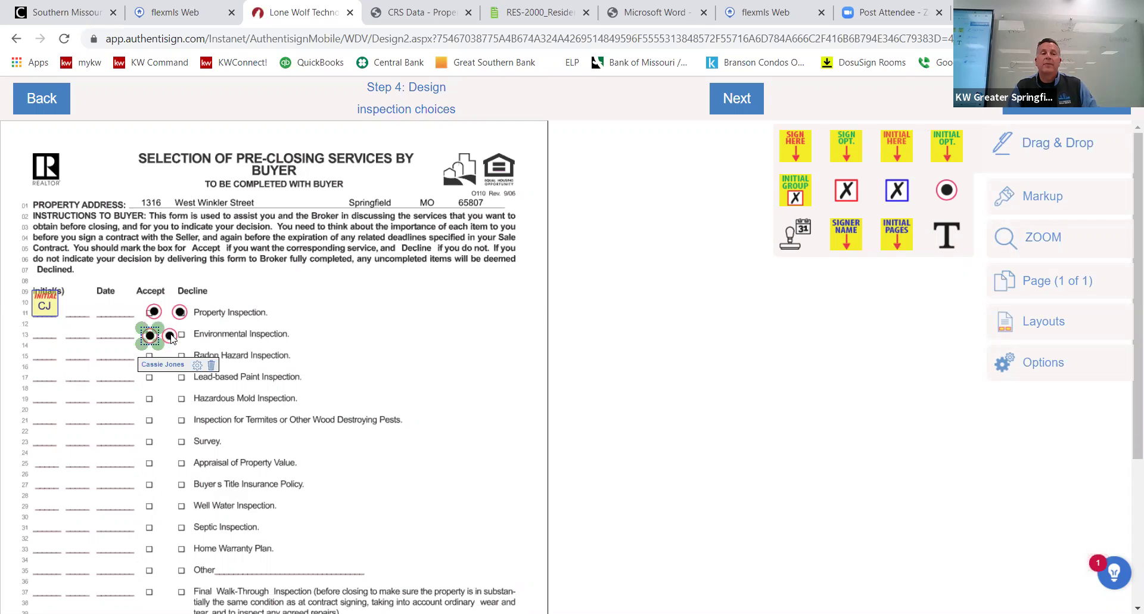
left_click_drag(171, 338, 180, 335)
scroll(335, 346, "down", 2)
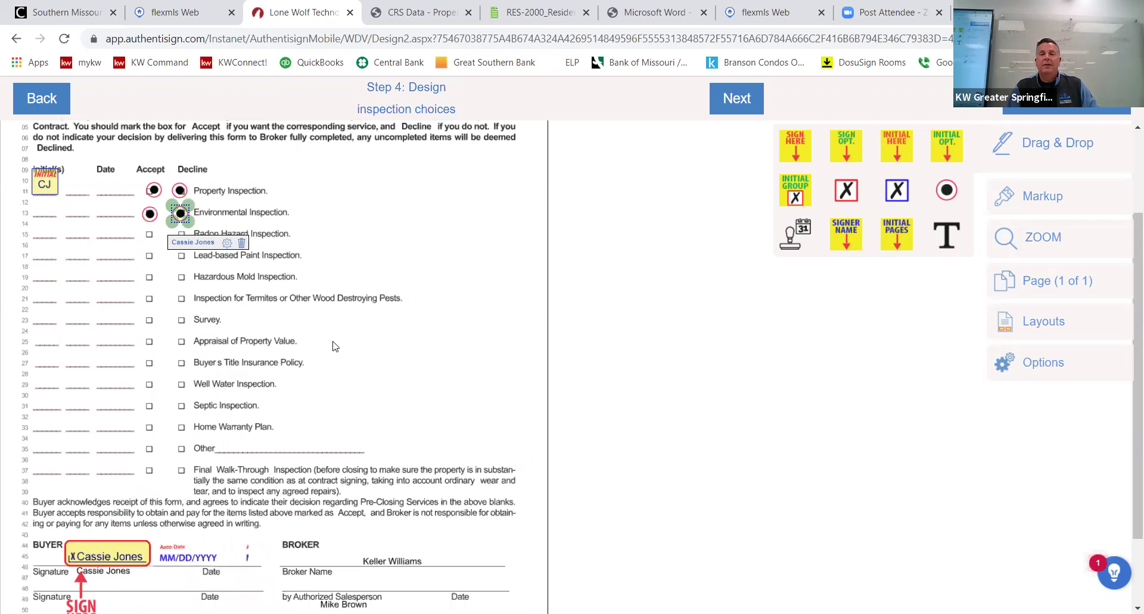
Add X checkbox fields to the Buyer's Title Insurance Policy and Well Water Inspection rows.
left_click(1044, 203)
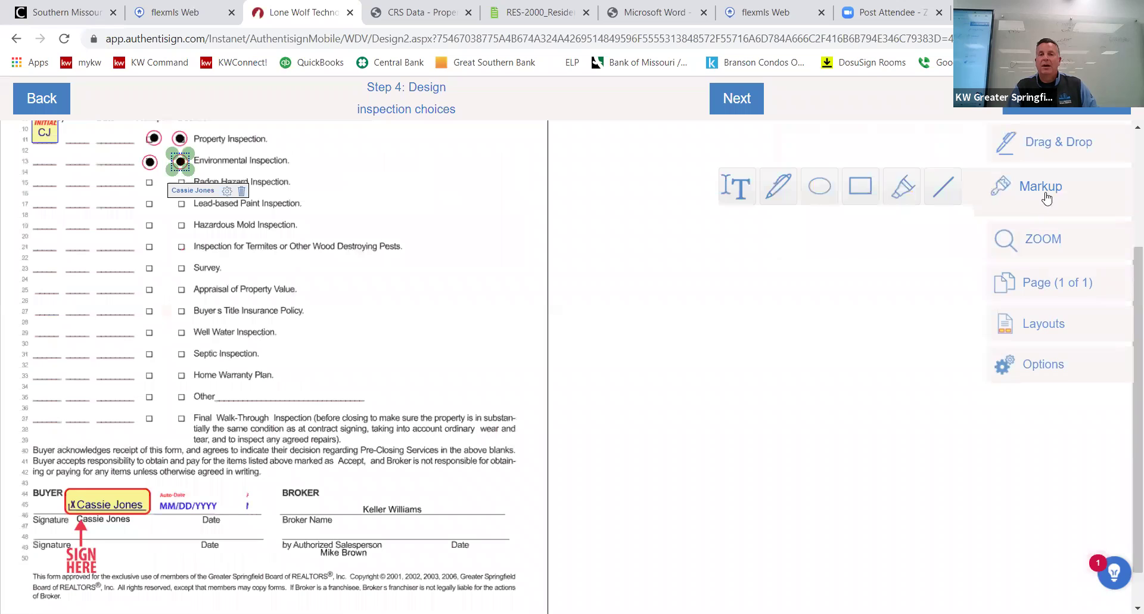
left_click(1025, 197)
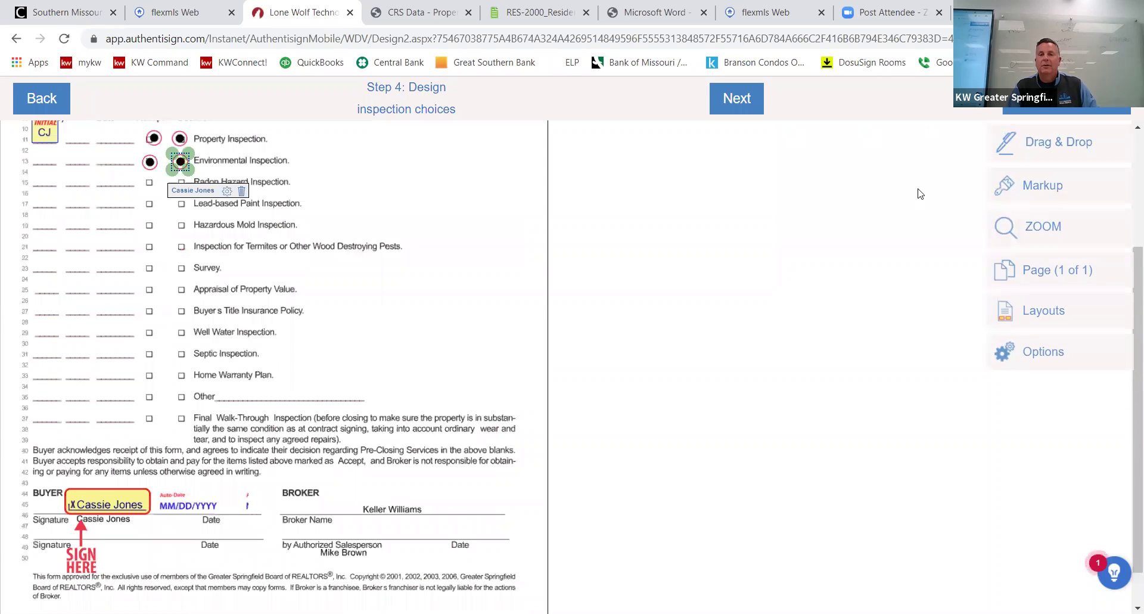
left_click(1028, 187)
left_click(1037, 149)
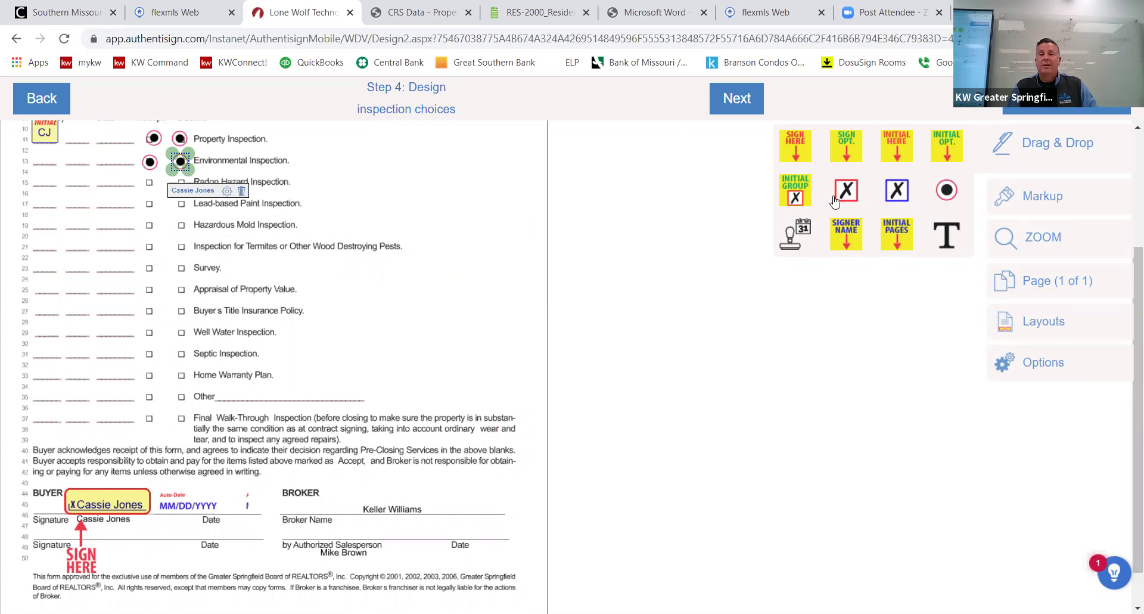
left_click_drag(843, 194, 165, 330)
left_click_drag(843, 193, 161, 352)
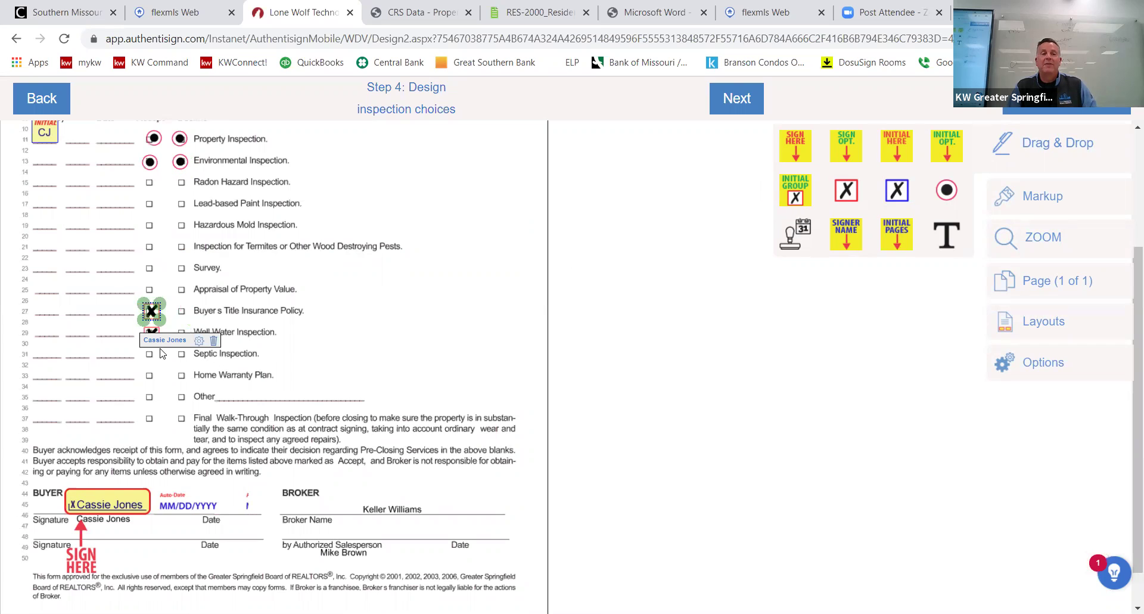
left_click(999, 206)
Add an 'X' text mark on the Home Warranty Plan line.
left_click(745, 190)
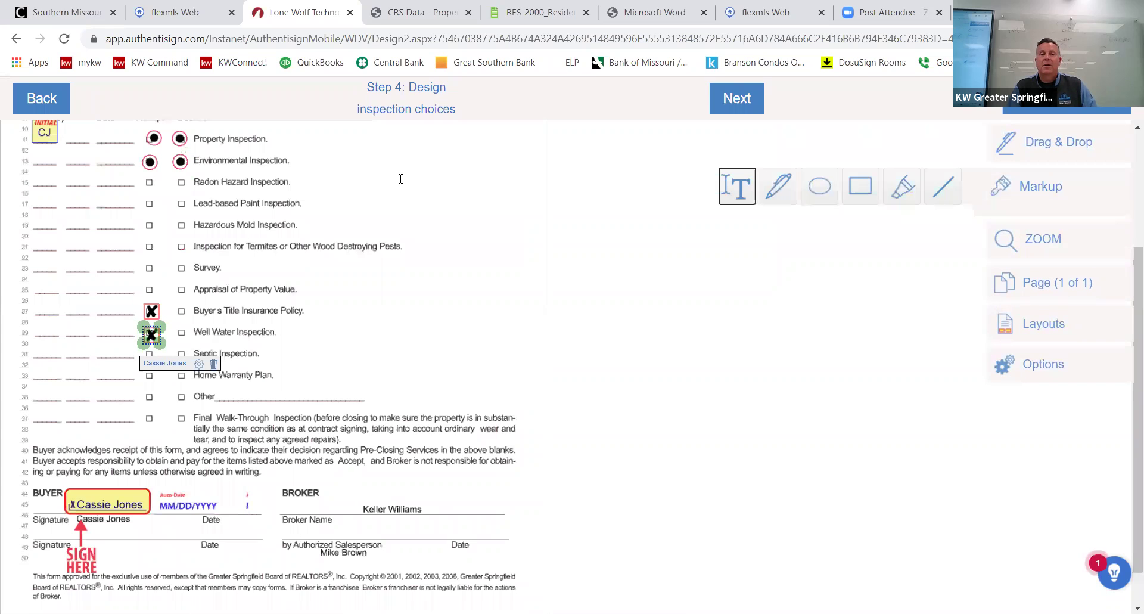
left_click(463, 194)
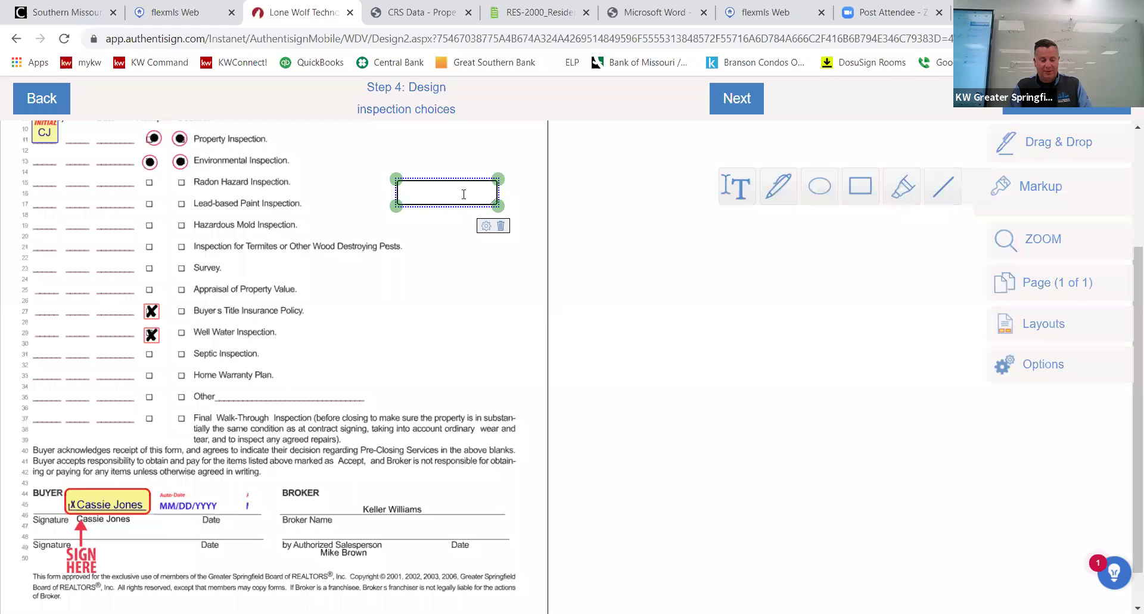
type("X")
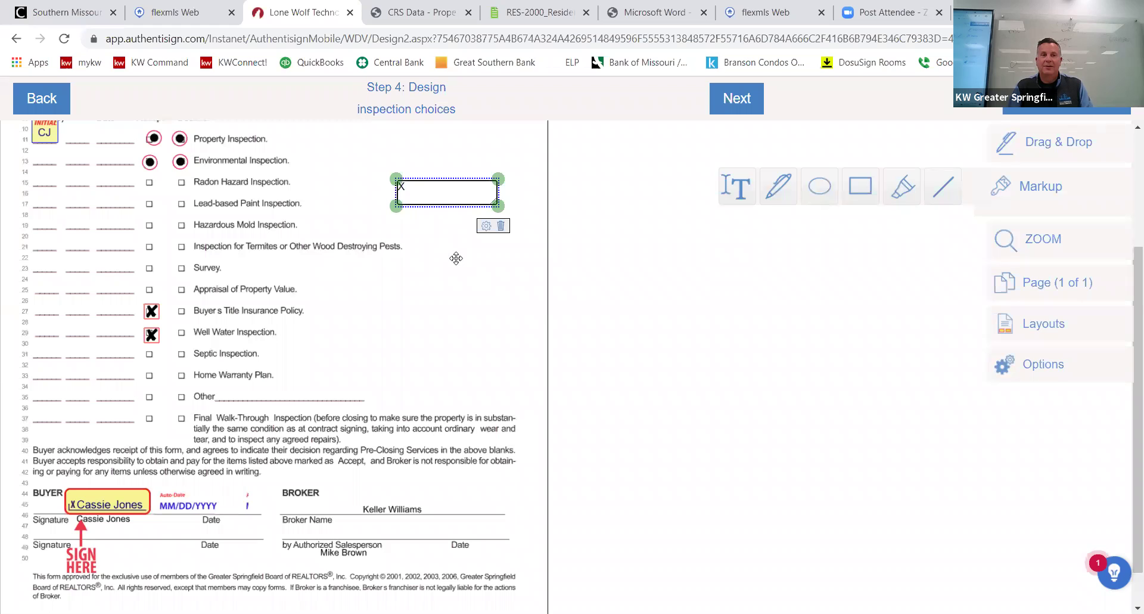
left_click(188, 393)
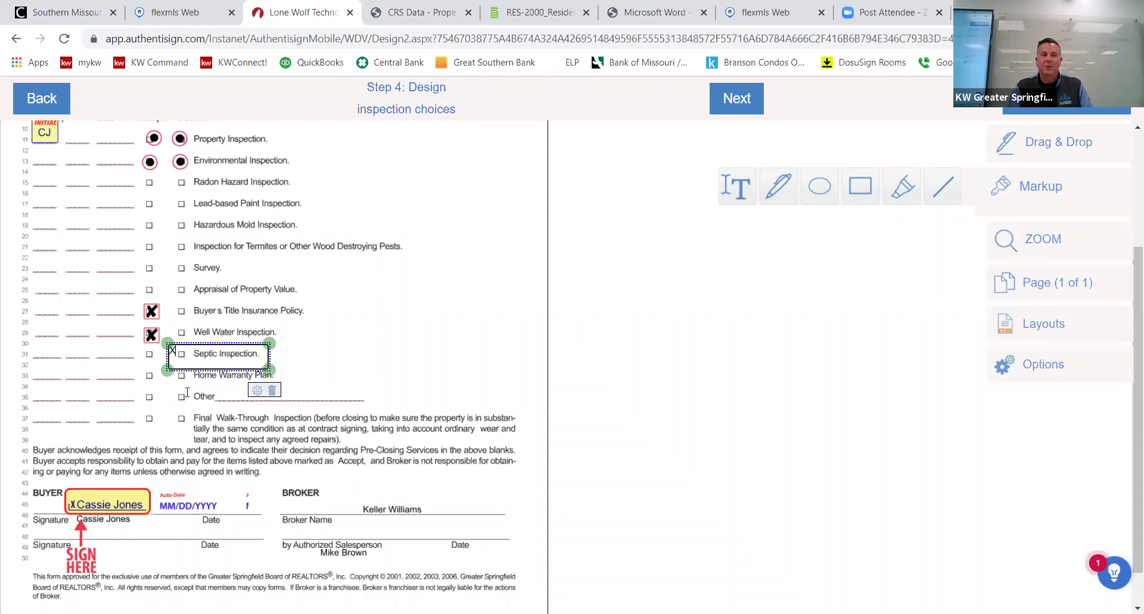
left_click_drag(201, 387, 221, 388)
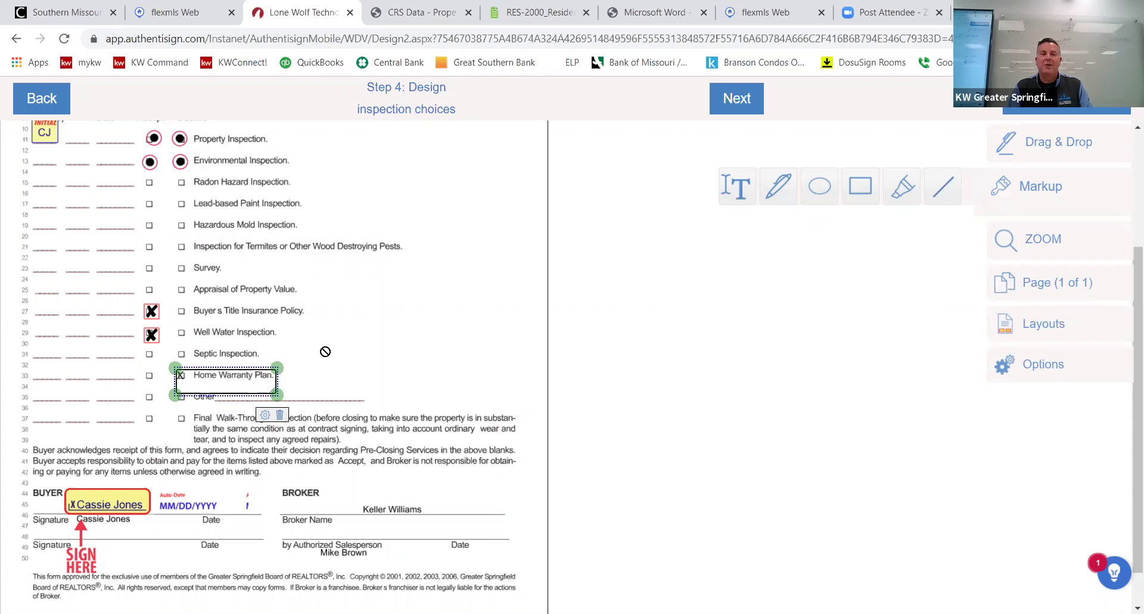
left_click(390, 348)
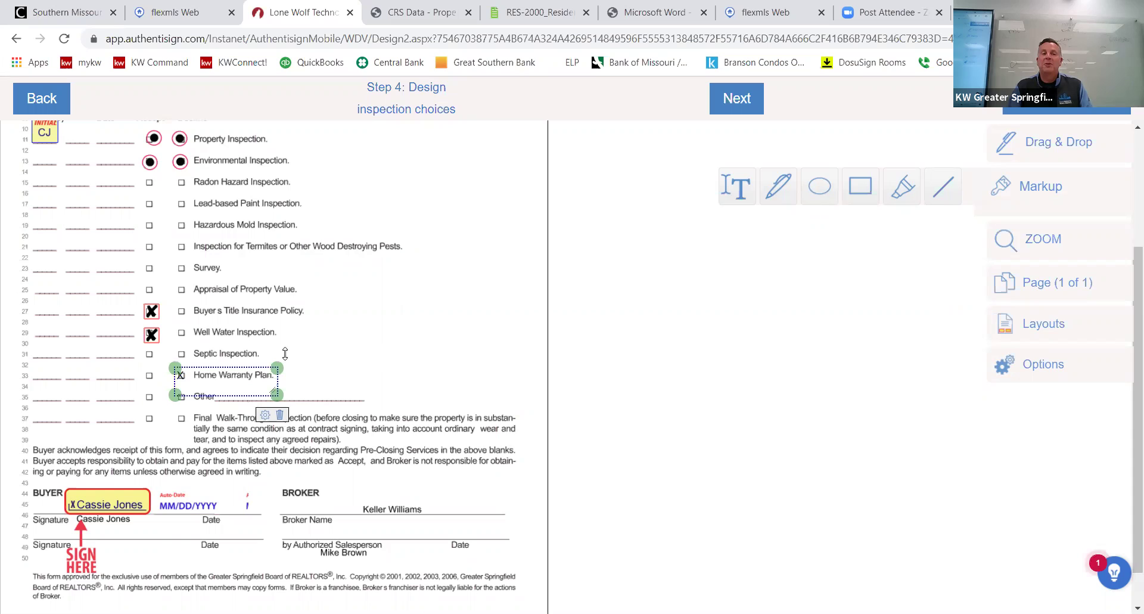
left_click(416, 322)
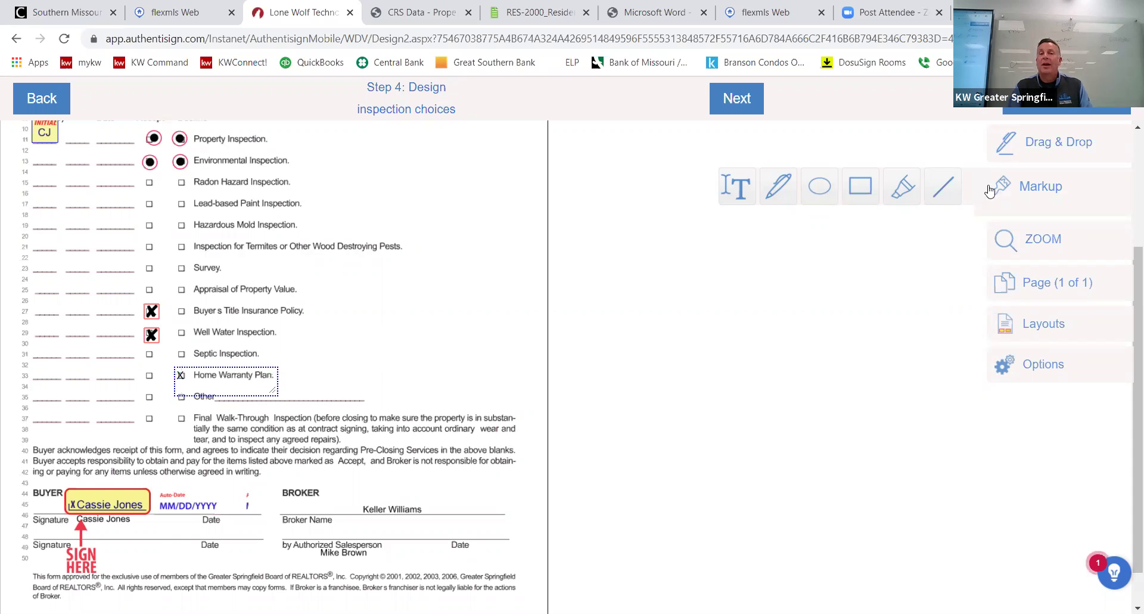
Add a text box reading 'Provided by seller' beside Home Warranty Plan, leaving its settings unchanged.
left_click(734, 197)
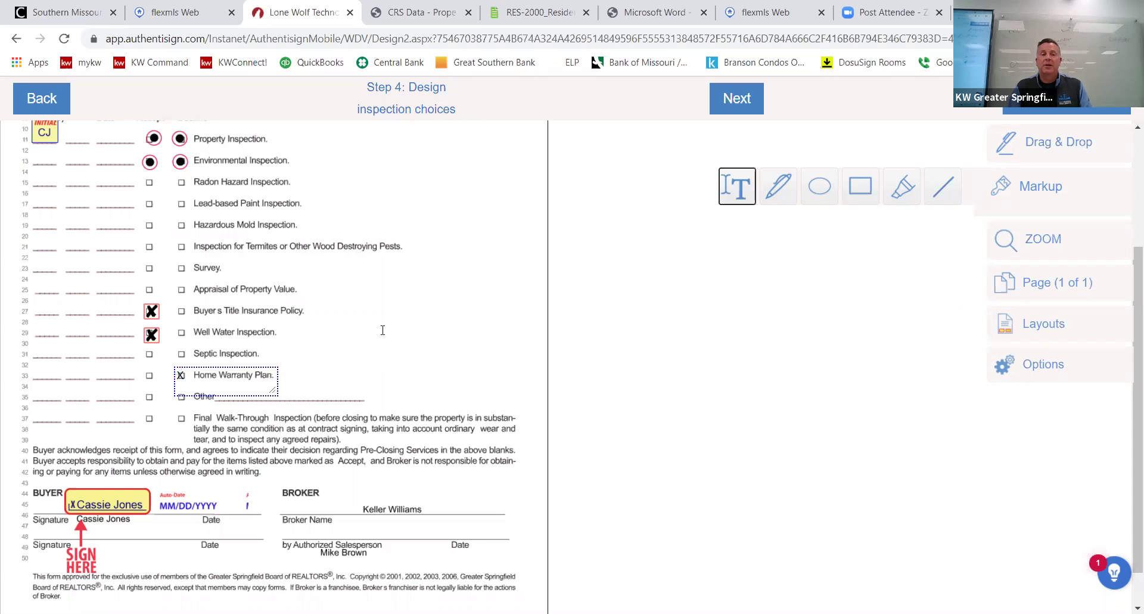
left_click(294, 365)
left_click_drag(522, 371, 520, 373)
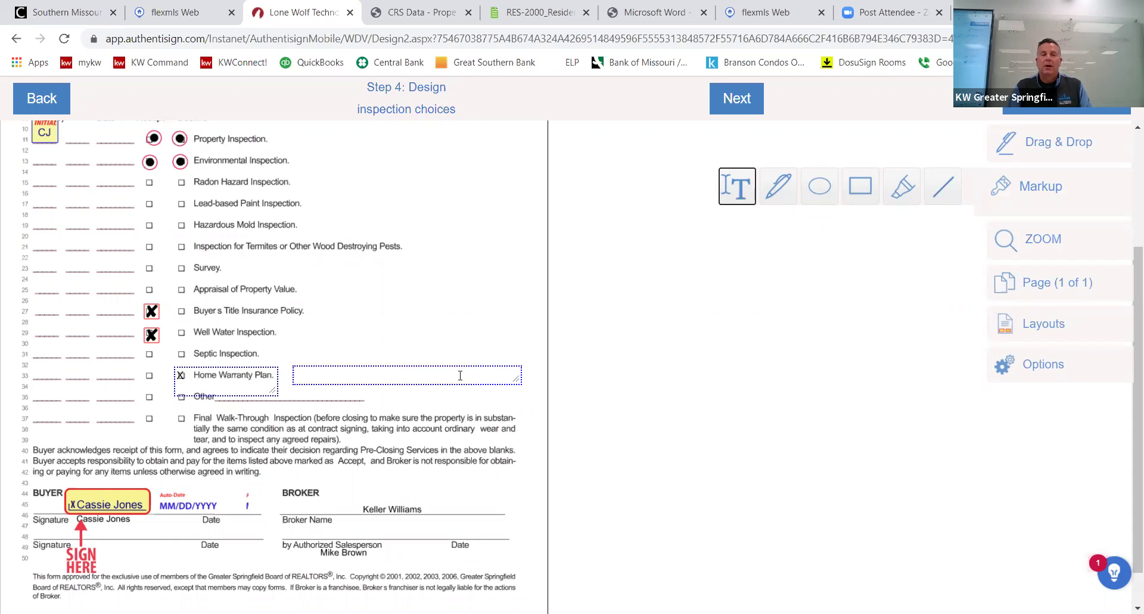
left_click(455, 379)
type("Prov")
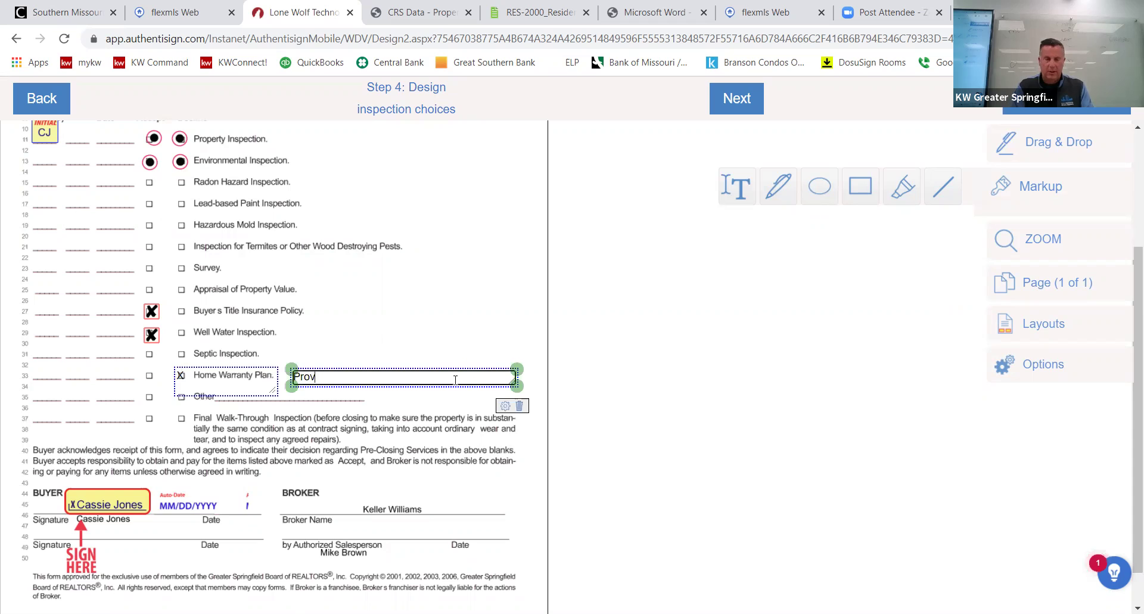
type("ided by seller")
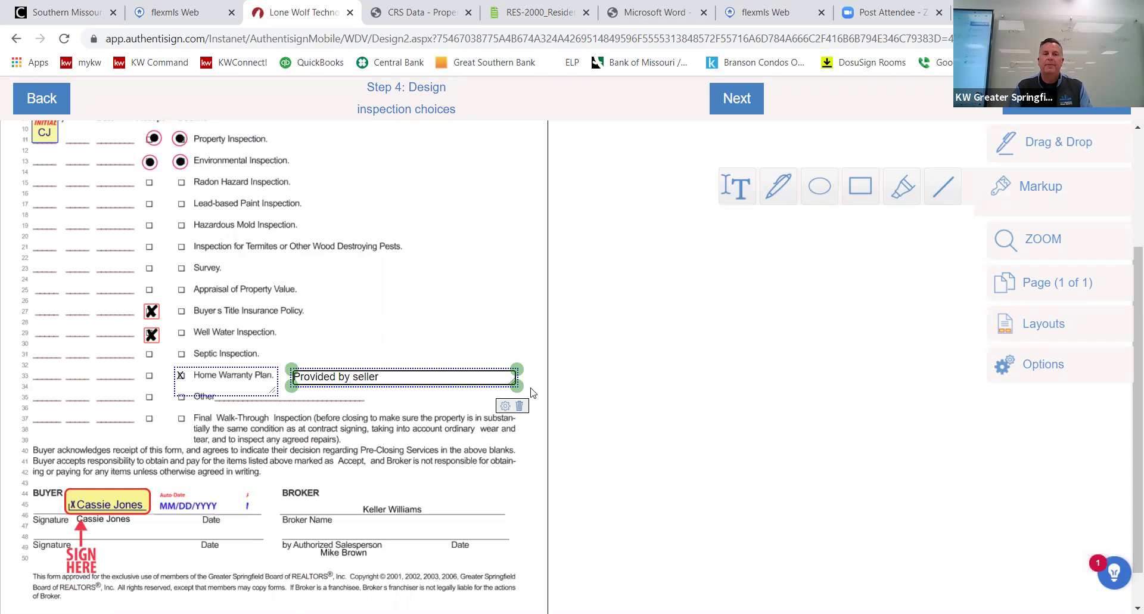
left_click(505, 407)
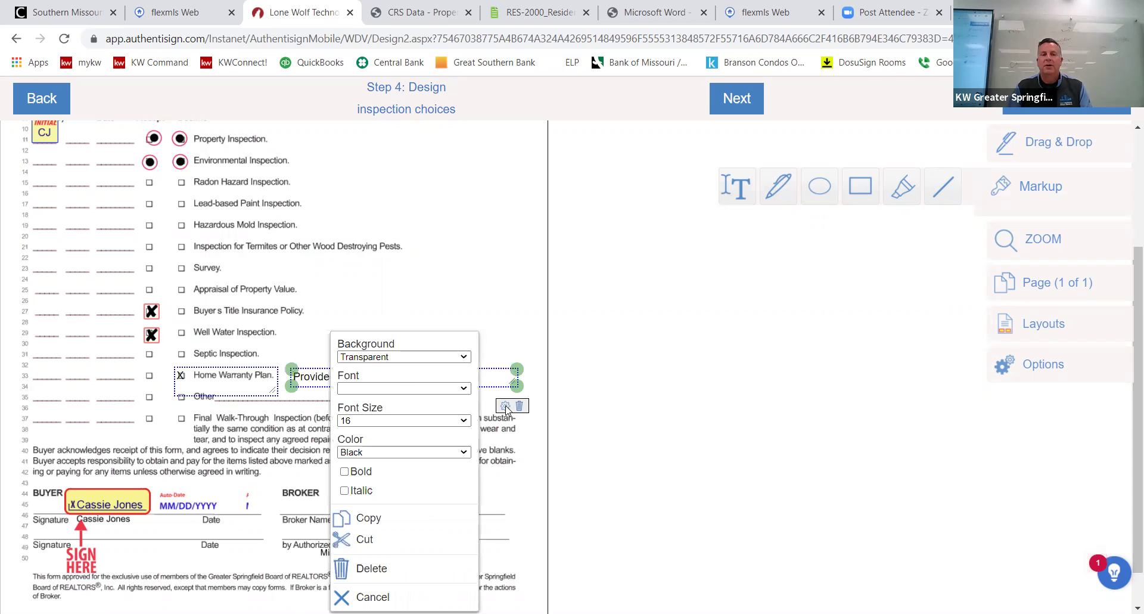
left_click(478, 286)
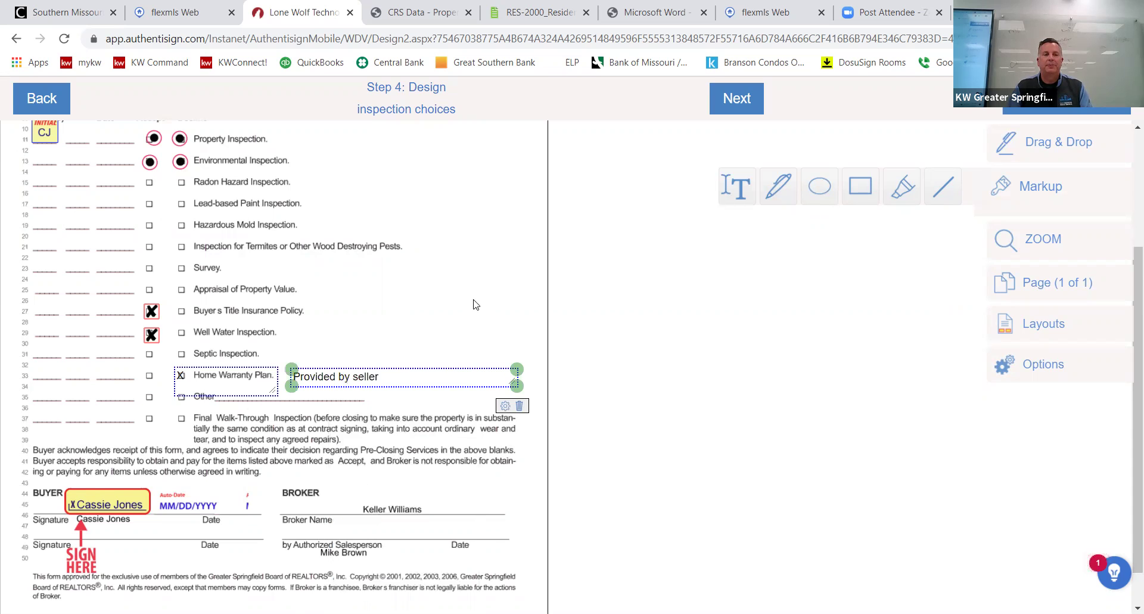
scroll(471, 314, "down", 1)
scroll(436, 345, "up", 3)
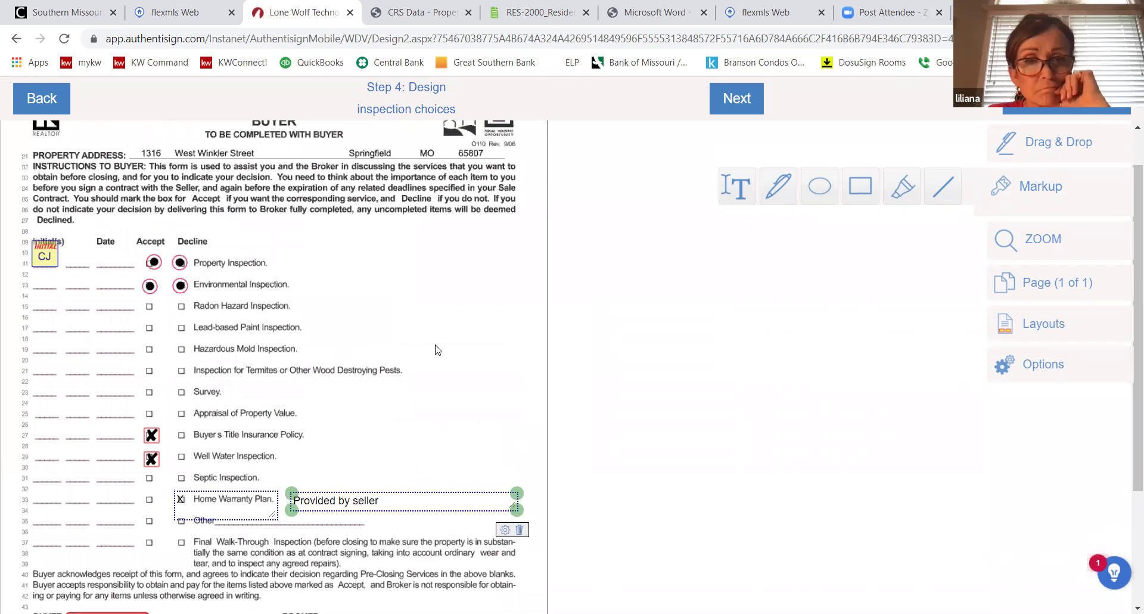
scroll(436, 346, "up", 1)
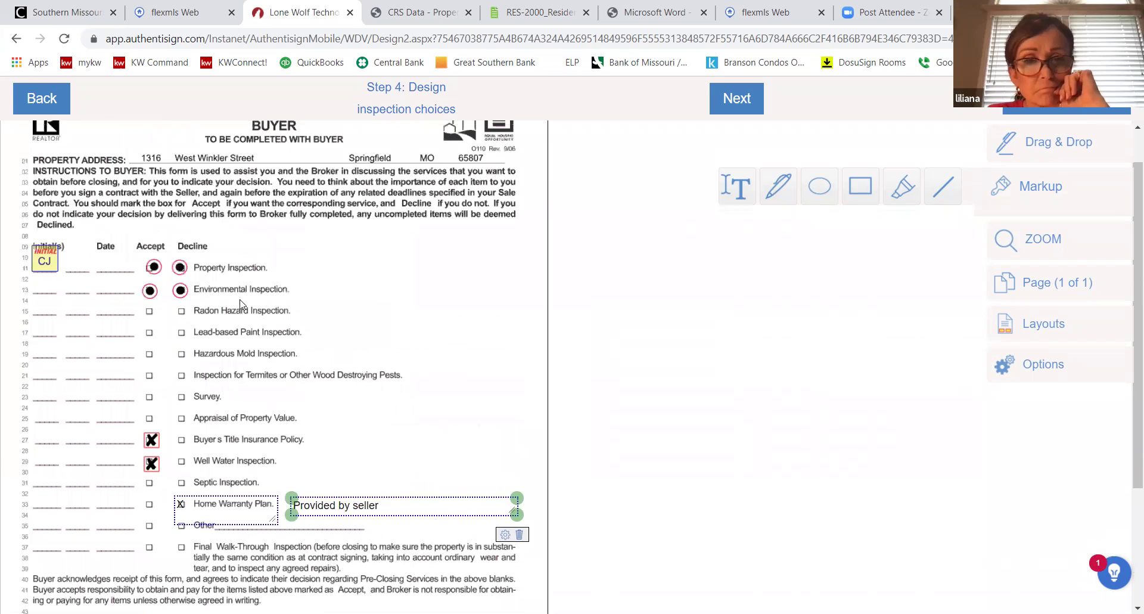
Add an auto-date stamp beside the CJ initials field.
right_click(47, 264)
left_click(97, 275)
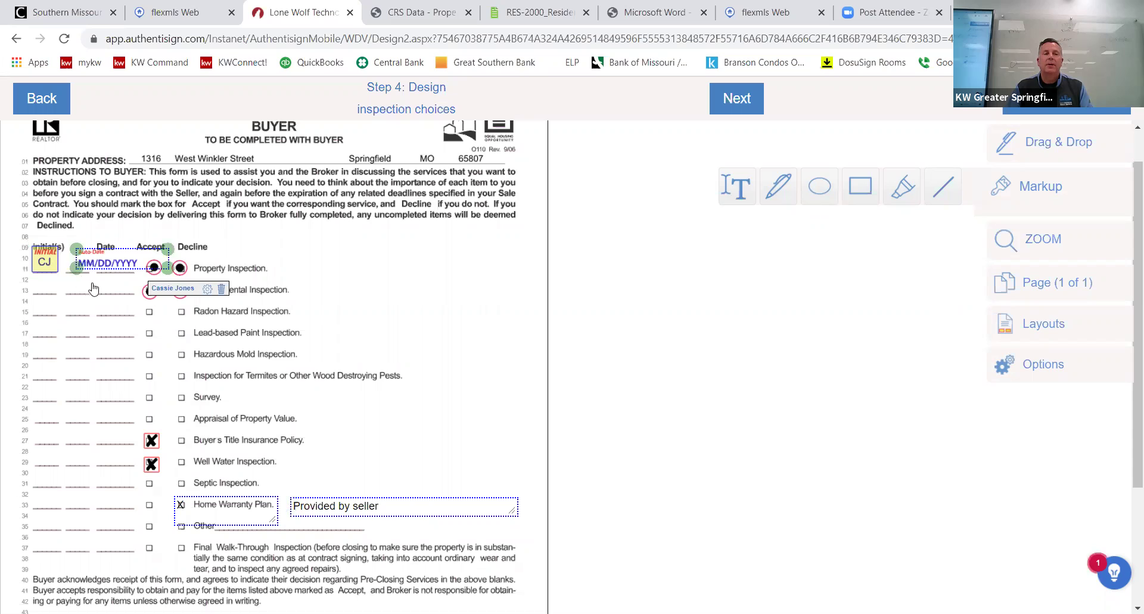
right_click(91, 281)
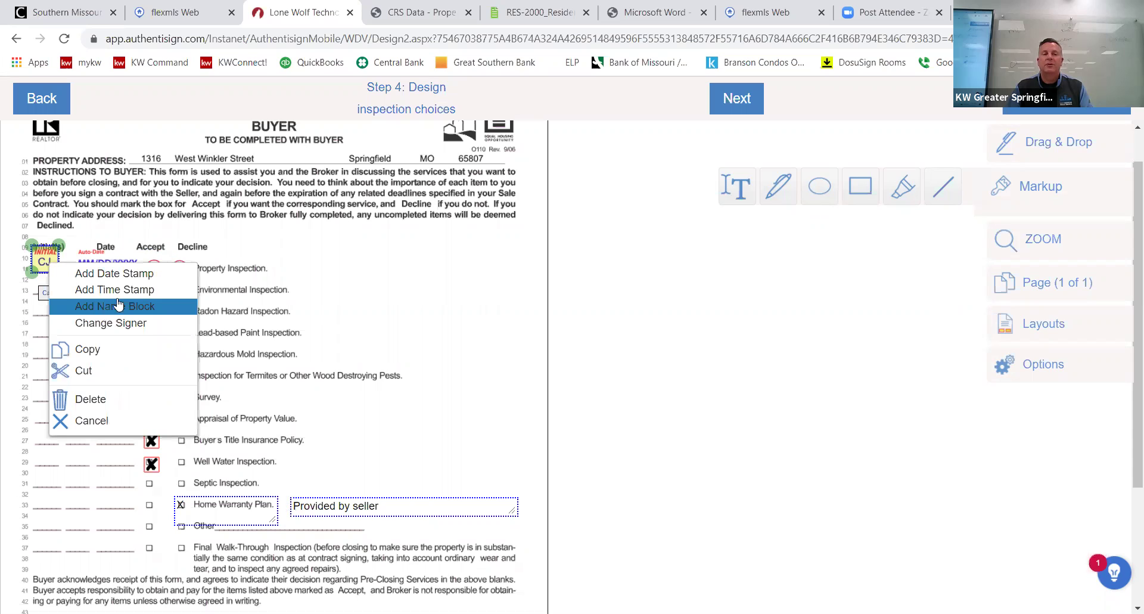
left_click(337, 308)
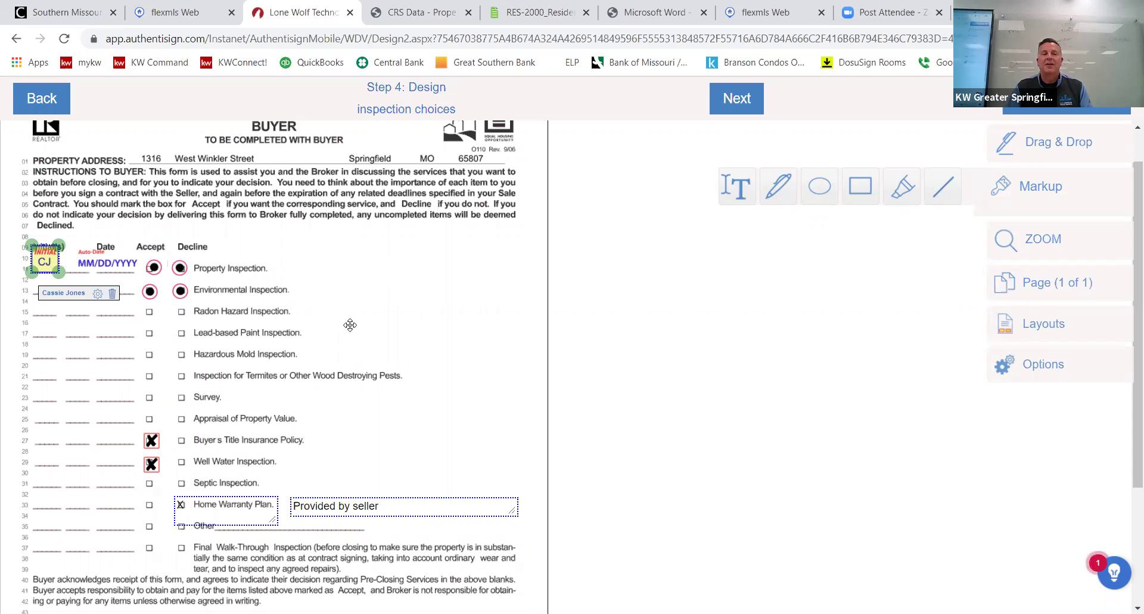
scroll(477, 280, "down", 3)
scroll(835, 214, "up", 3)
Draw a red vertical line down the initials column from Radon Hazard to Other.
left_click(941, 190)
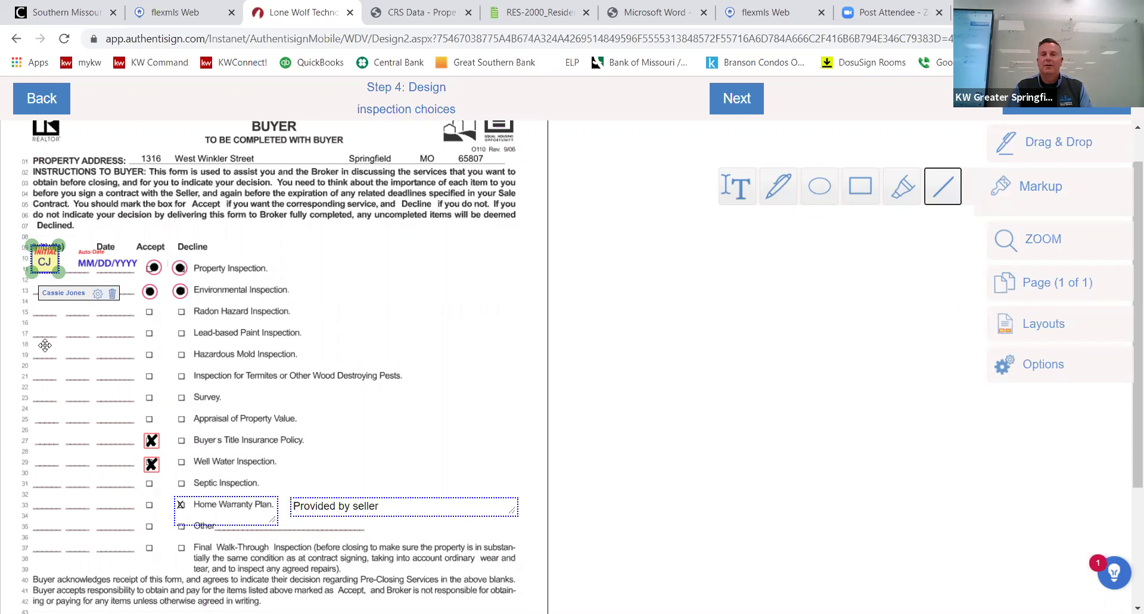
left_click(937, 194)
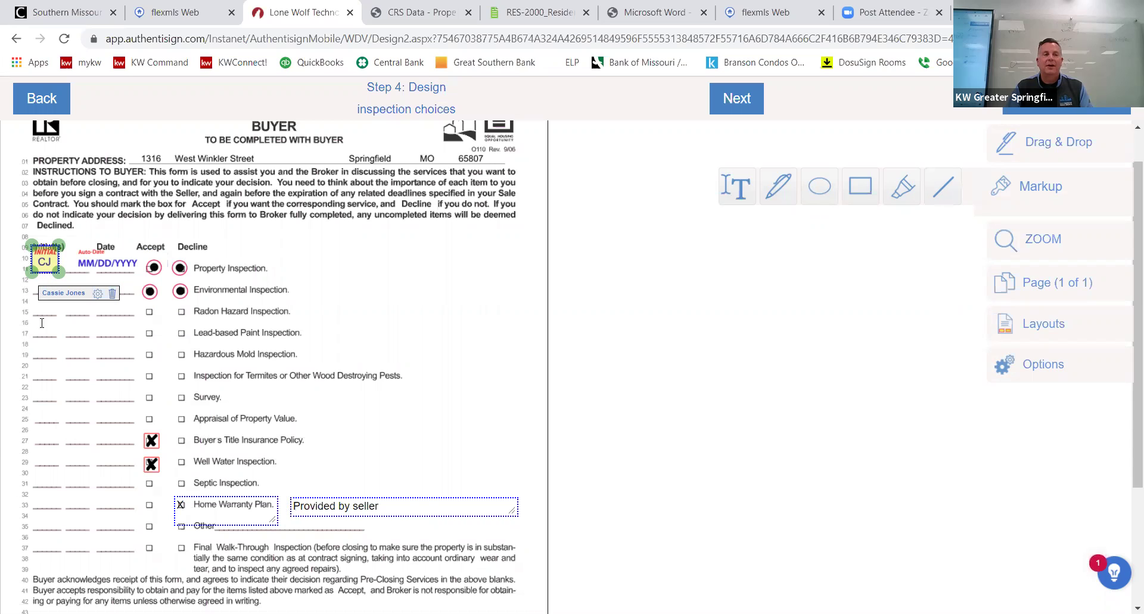
left_click_drag(48, 466, 50, 540)
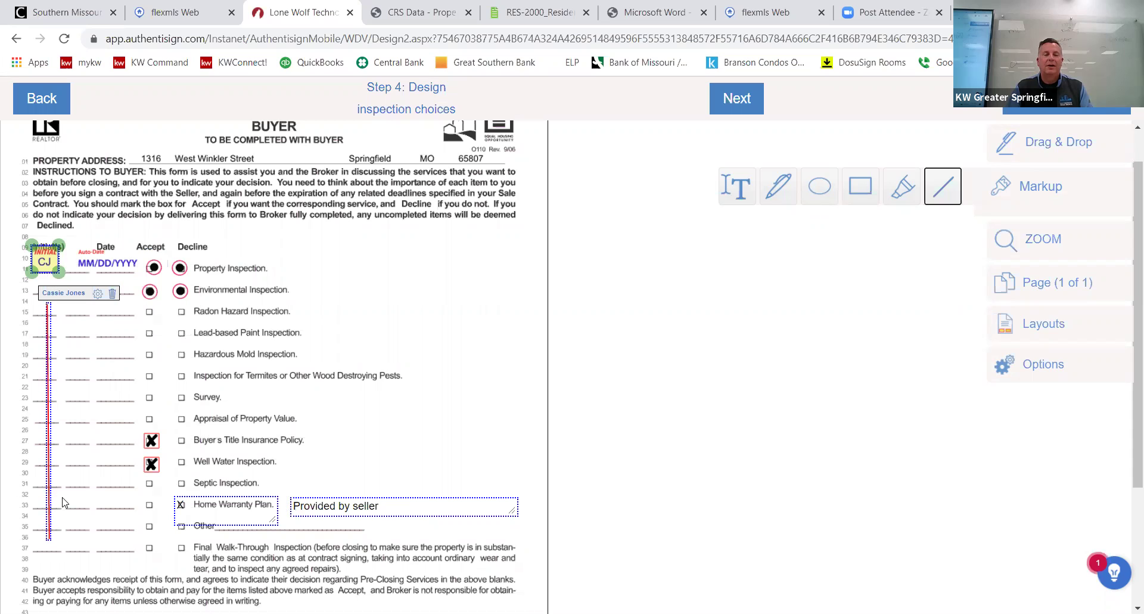
Extend the red line slightly and add two short diagonals forming a downward arrowhead.
left_click(48, 361)
scroll(52, 361, "down", 3)
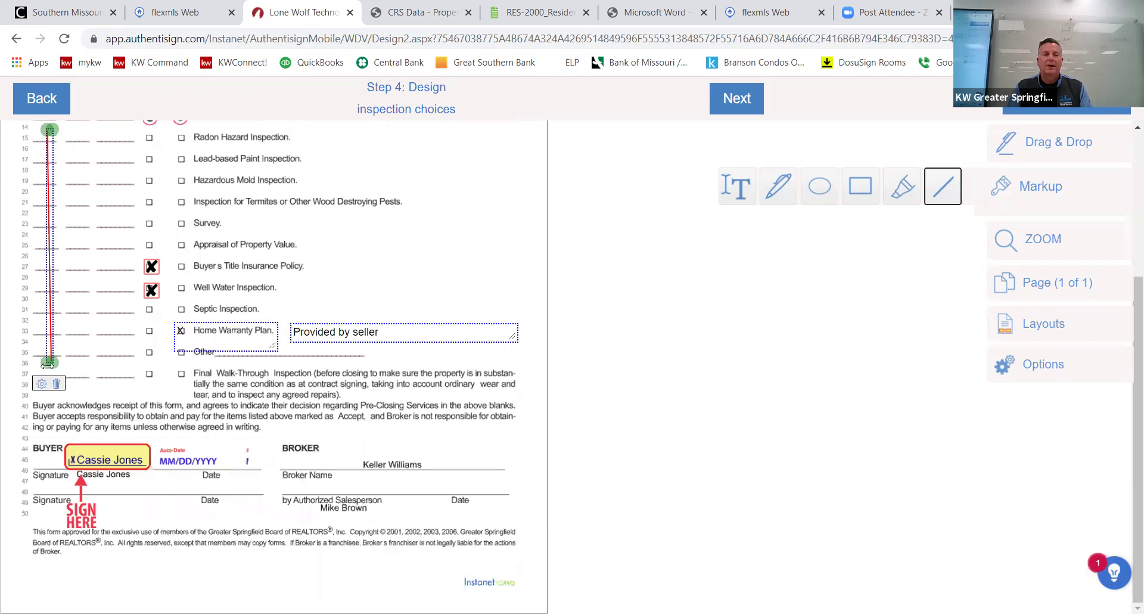
left_click_drag(47, 363, 47, 369)
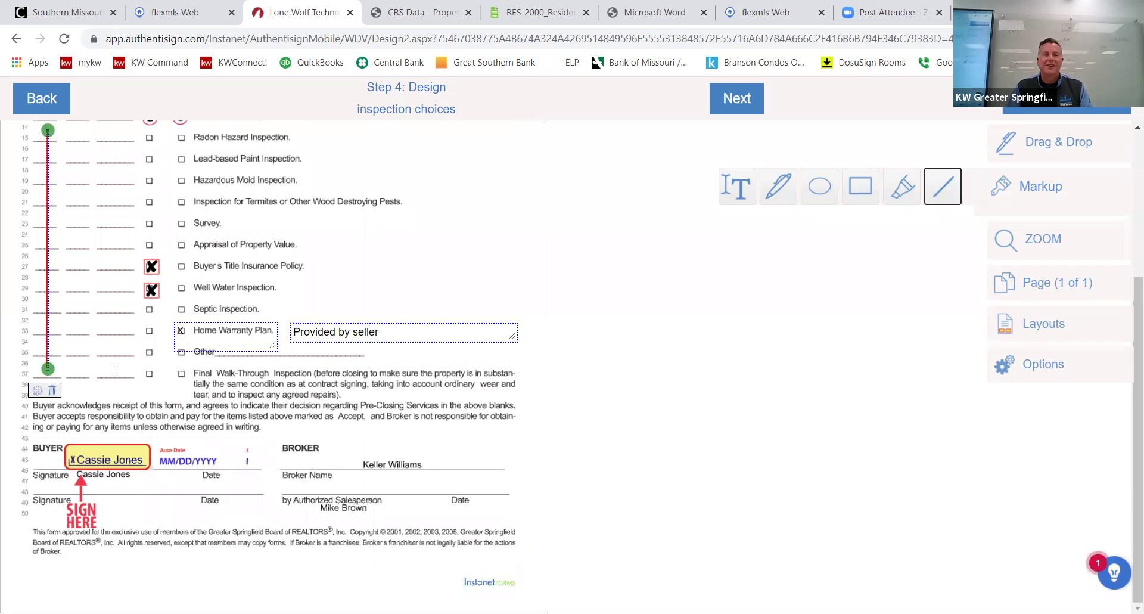
left_click_drag(50, 370, 33, 349)
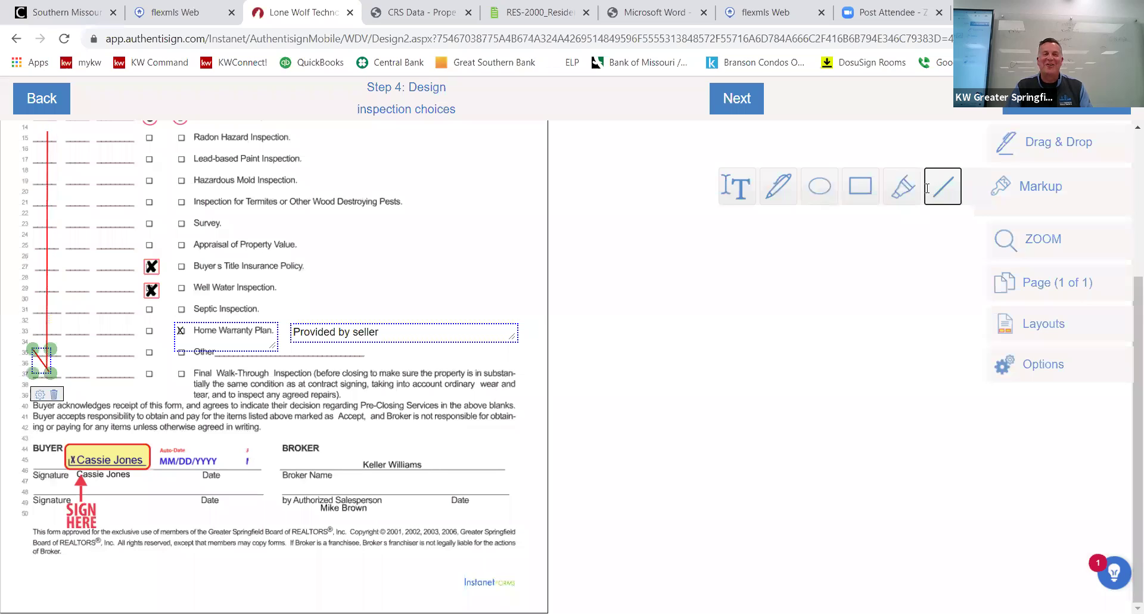
left_click_drag(64, 351, 49, 374)
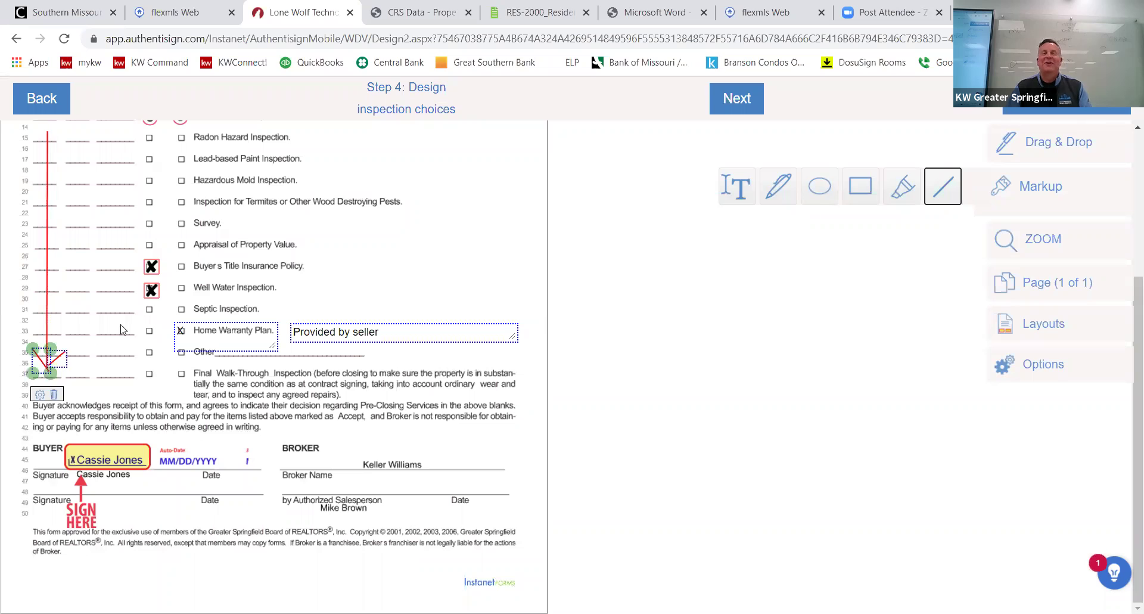
left_click(98, 297)
scroll(85, 309, "up", 4)
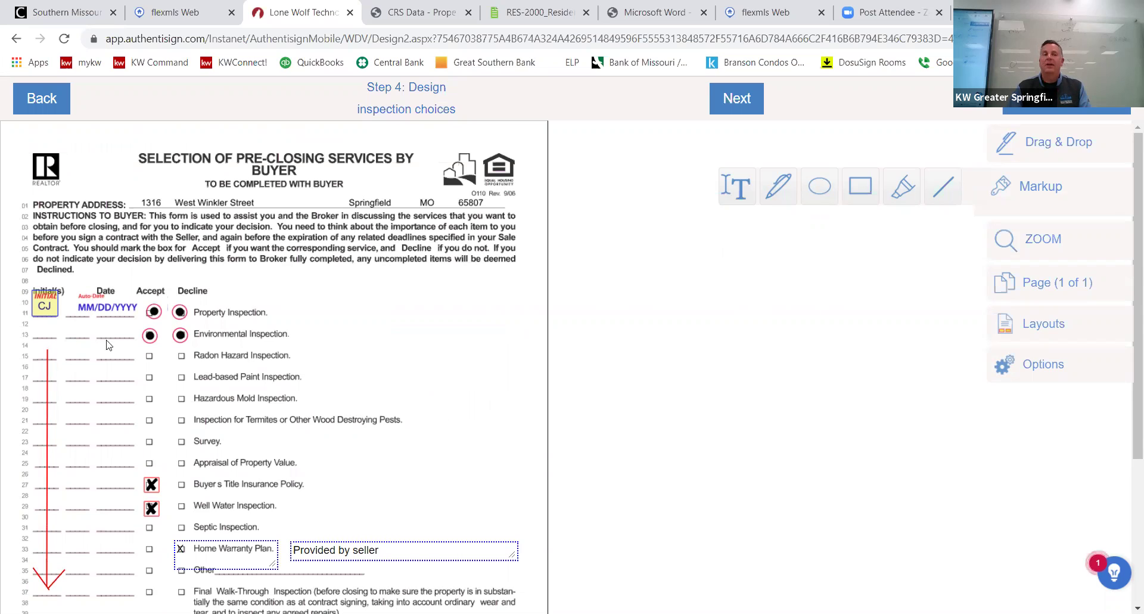
scroll(109, 347, "down", 4)
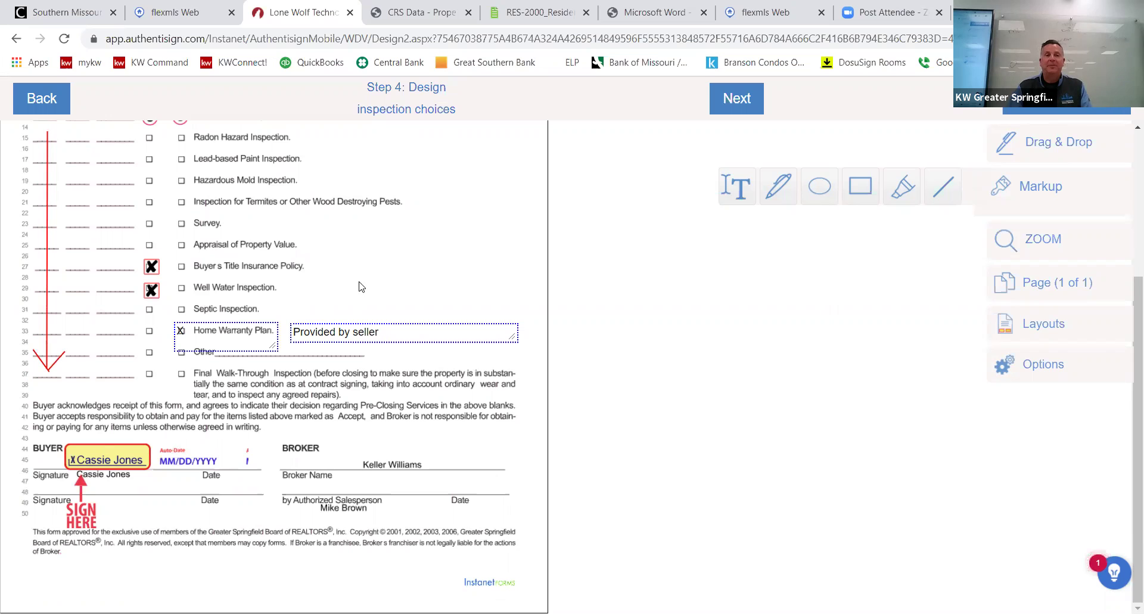
scroll(360, 288, "up", 4)
scroll(362, 288, "down", 3)
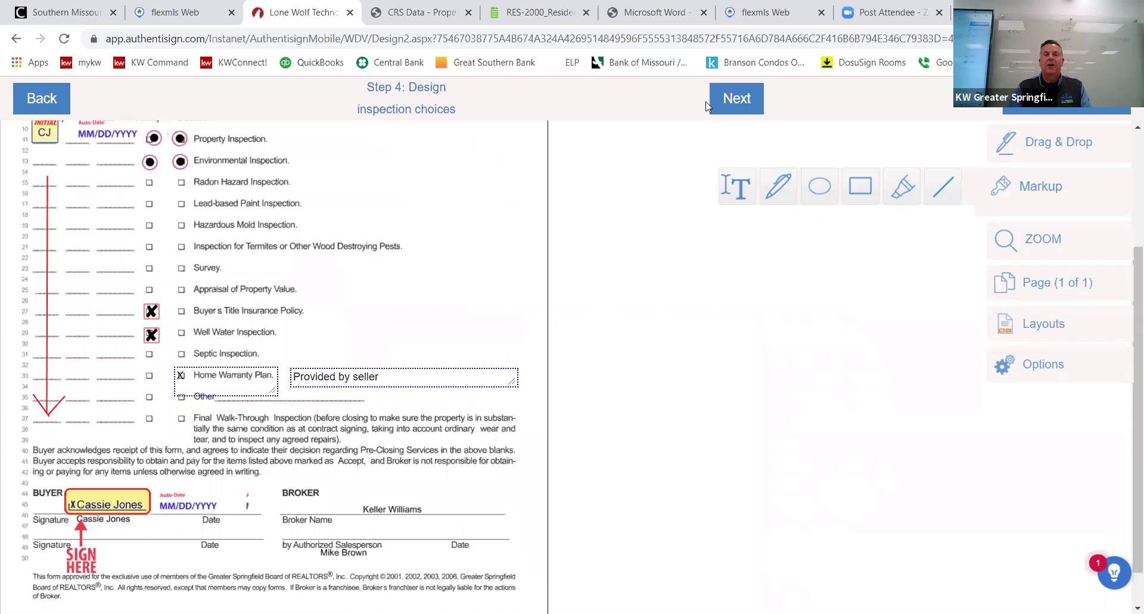
scroll(709, 104, "up", 3)
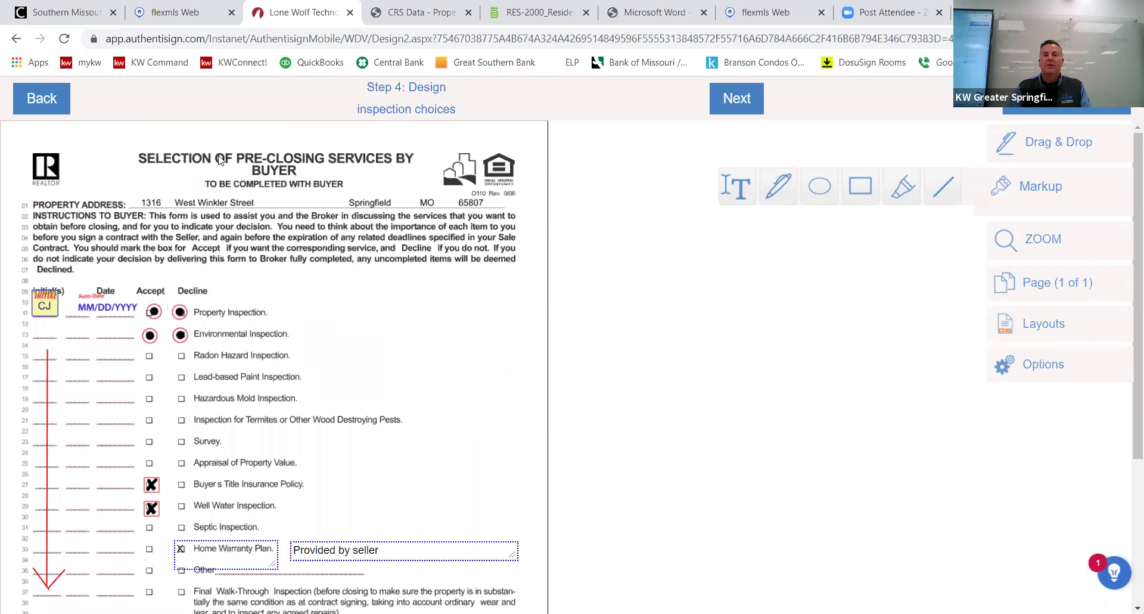
Finish the design and send the 'inspection choices' signing invitations to the buyer.
left_click(734, 102)
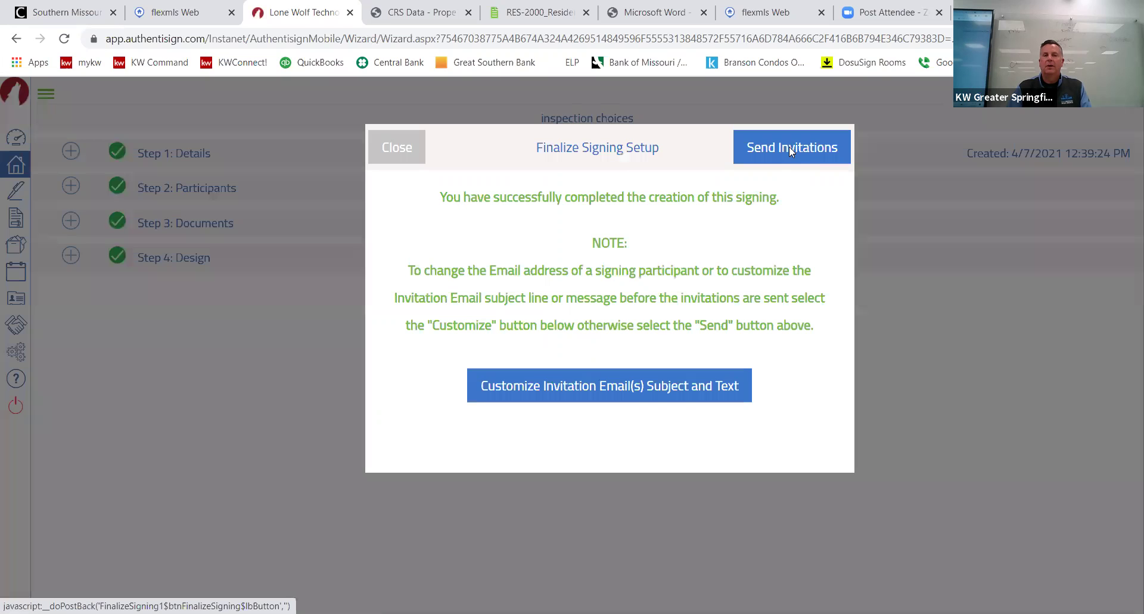
left_click(789, 146)
left_click(829, 149)
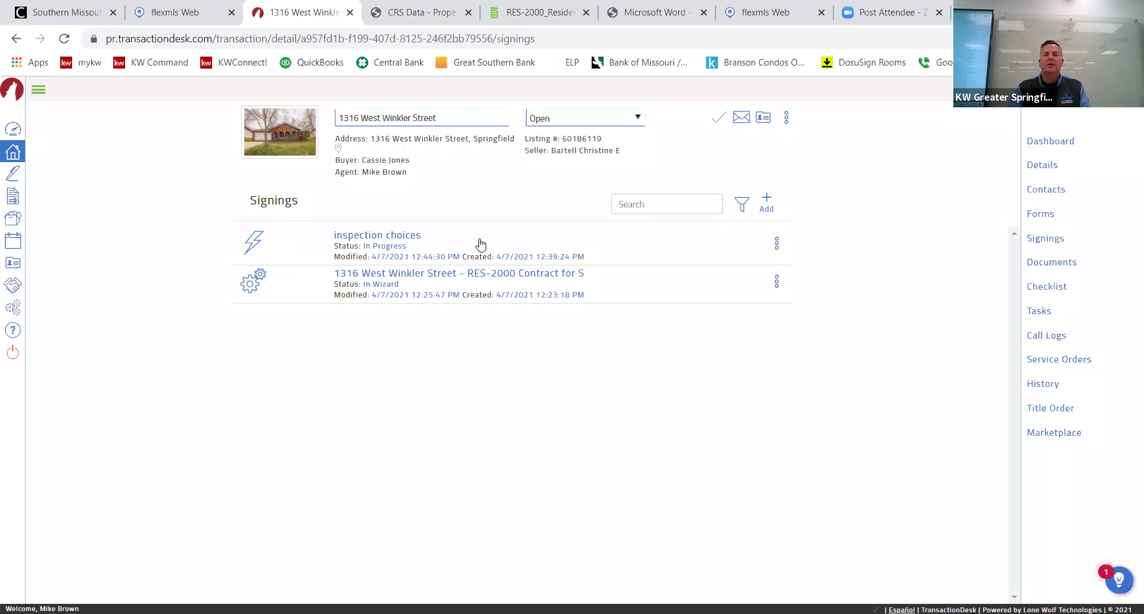
View the inspection choices signing details, then return to the 585-result Transactions list.
left_click(416, 245)
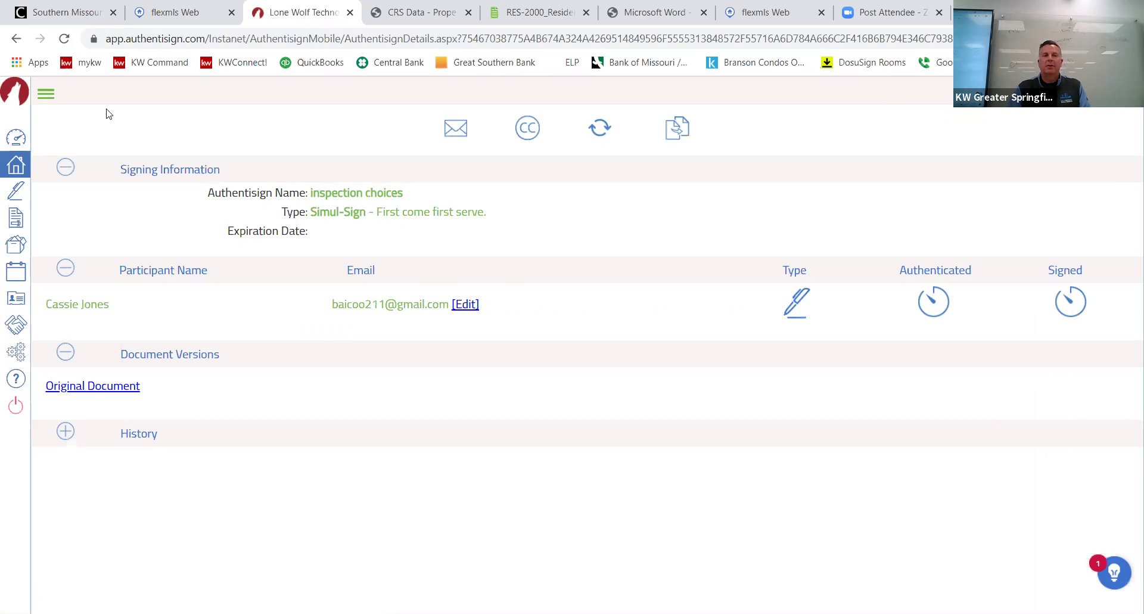
left_click(13, 172)
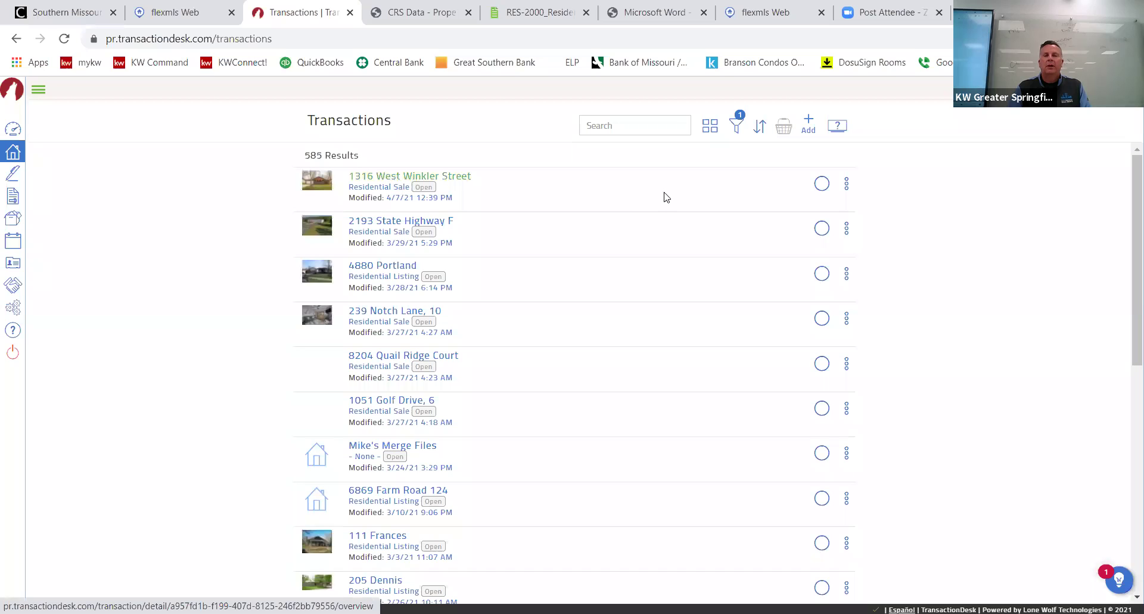
left_click(668, 202)
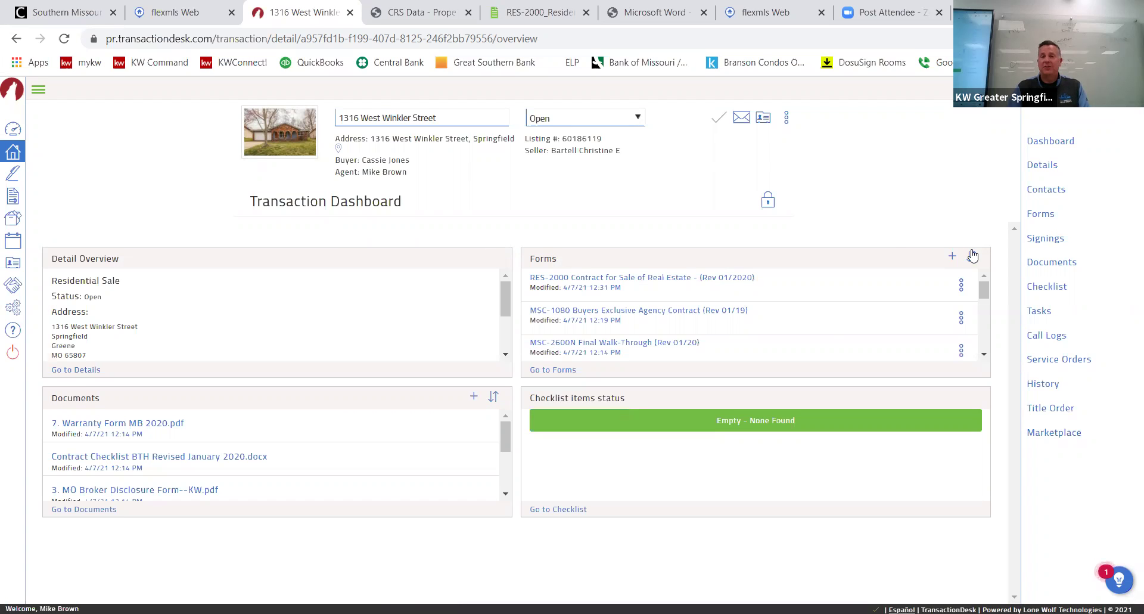
left_click(1044, 243)
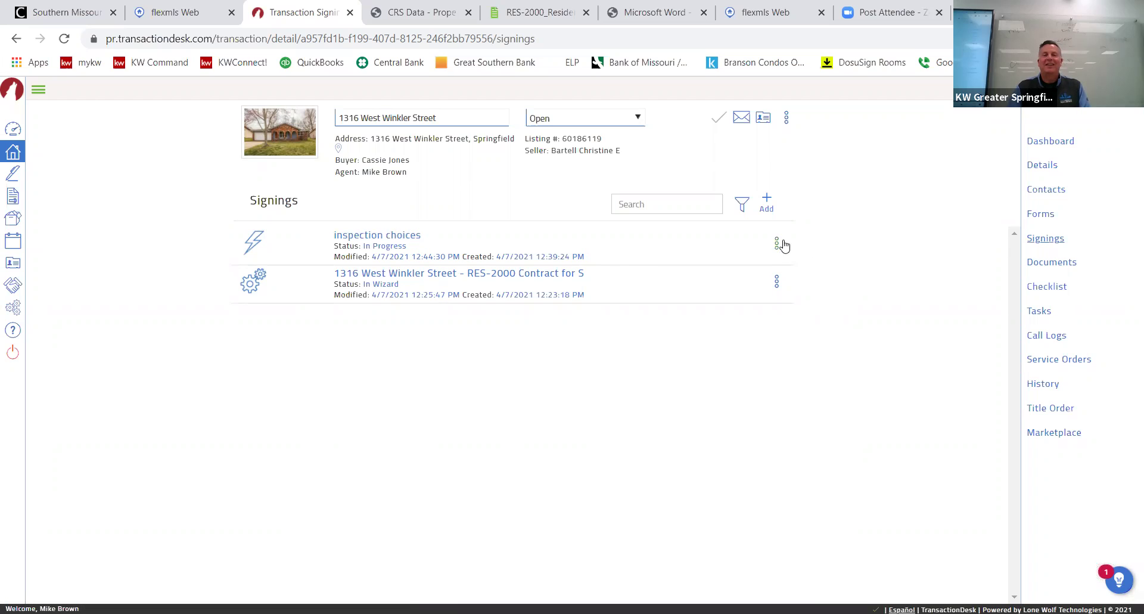
left_click(404, 238)
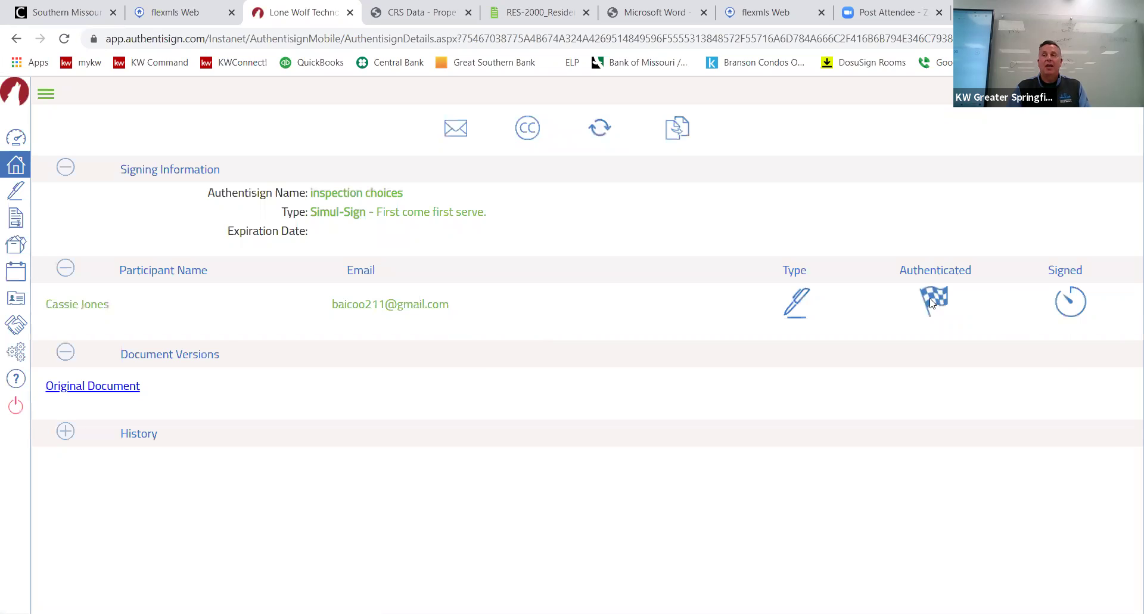
View the original document, then go back to the transaction's Signings list, now showing Approved.
mouse_move(931, 304)
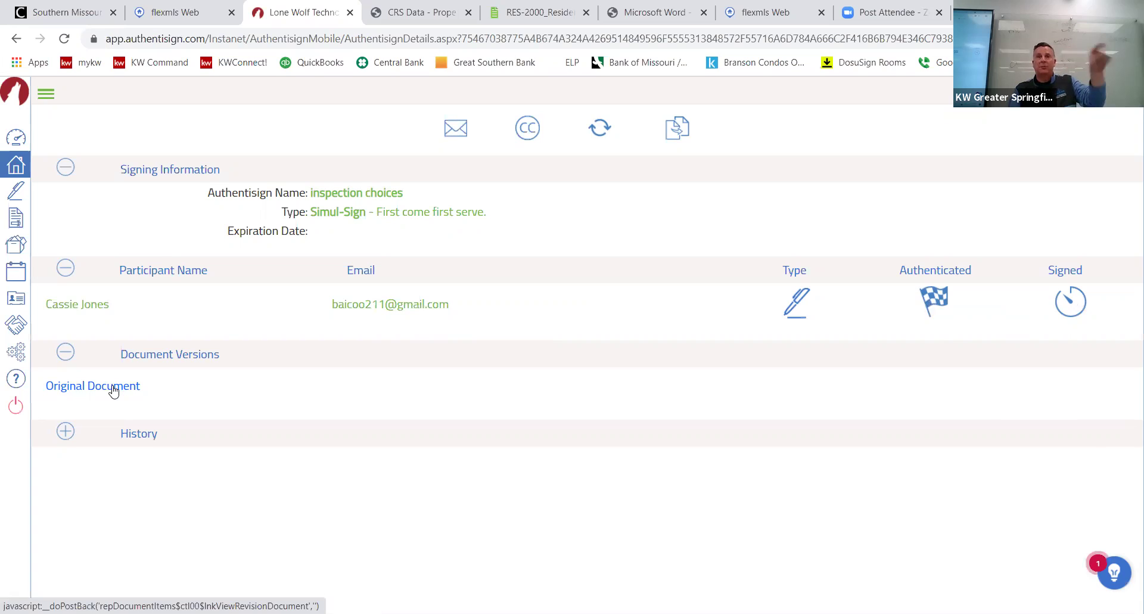
left_click(113, 389)
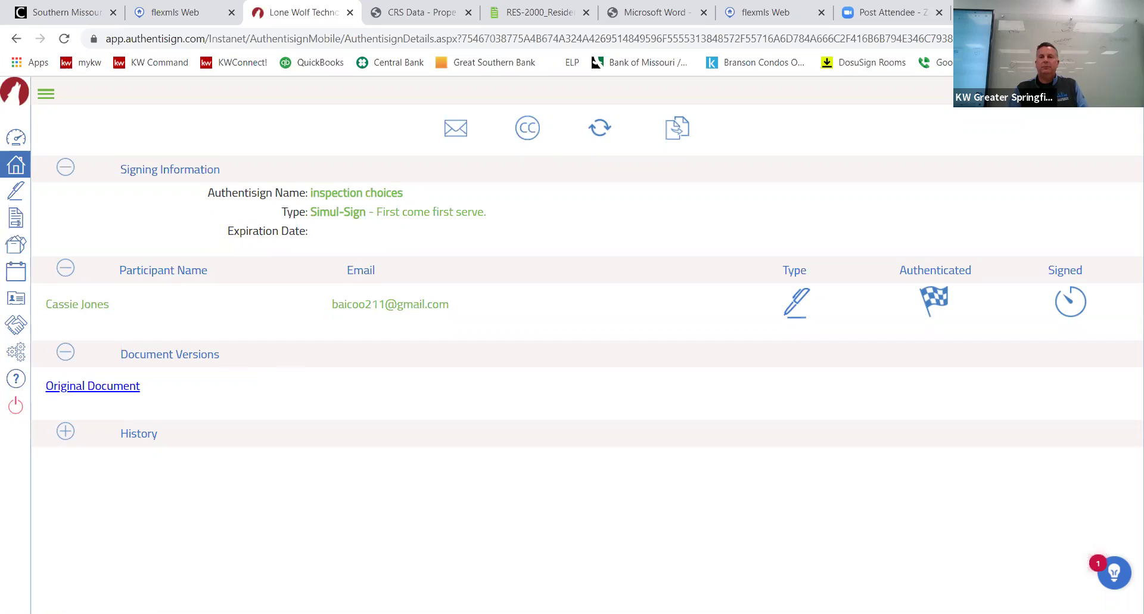
left_click(1126, 102)
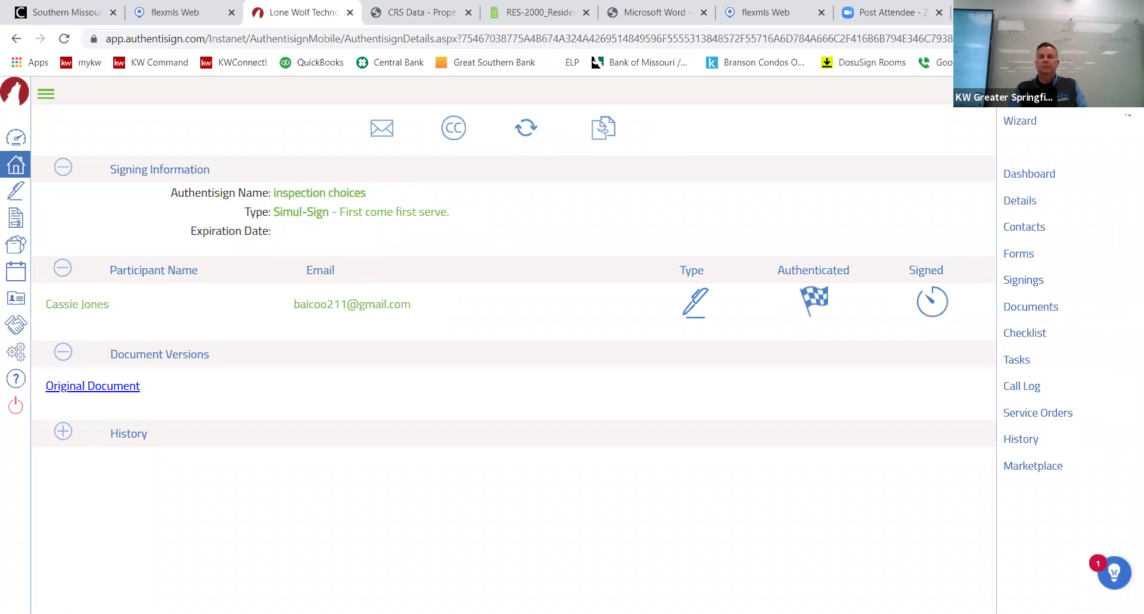
left_click(1026, 280)
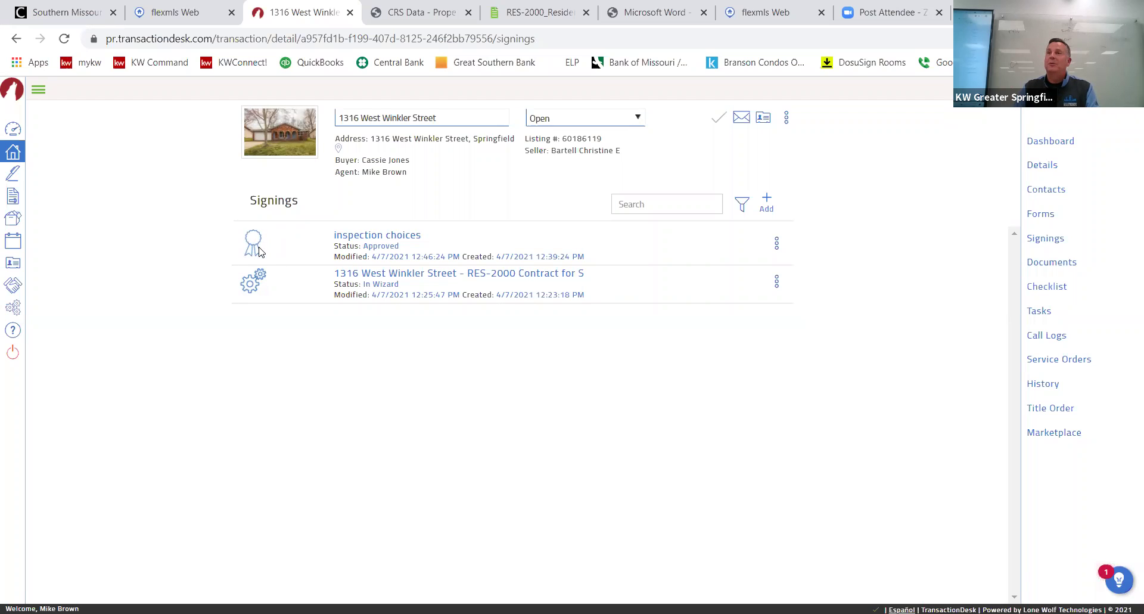
Reopen the 'inspection choices' signing and preview its final signed Pre-Closing Services form.
left_click(401, 236)
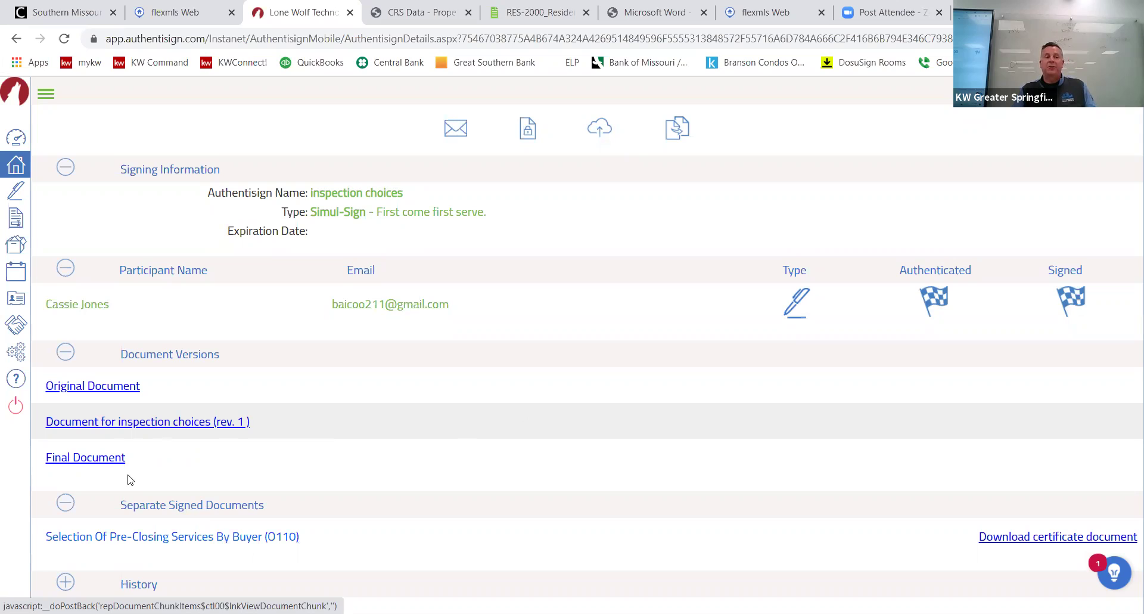
left_click(105, 462)
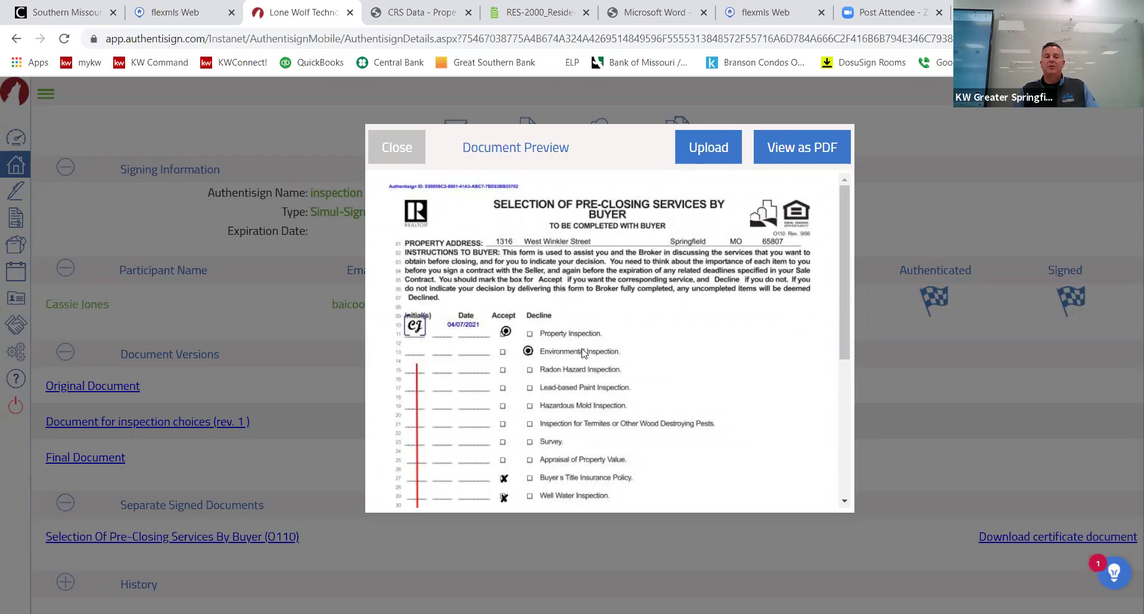
Review the signed form in the document preview, then close it to return to the signing details.
mouse_move(846, 264)
left_mouse_down()
mouse_move(873, 386)
mouse_move(851, 269)
left_mouse_up()
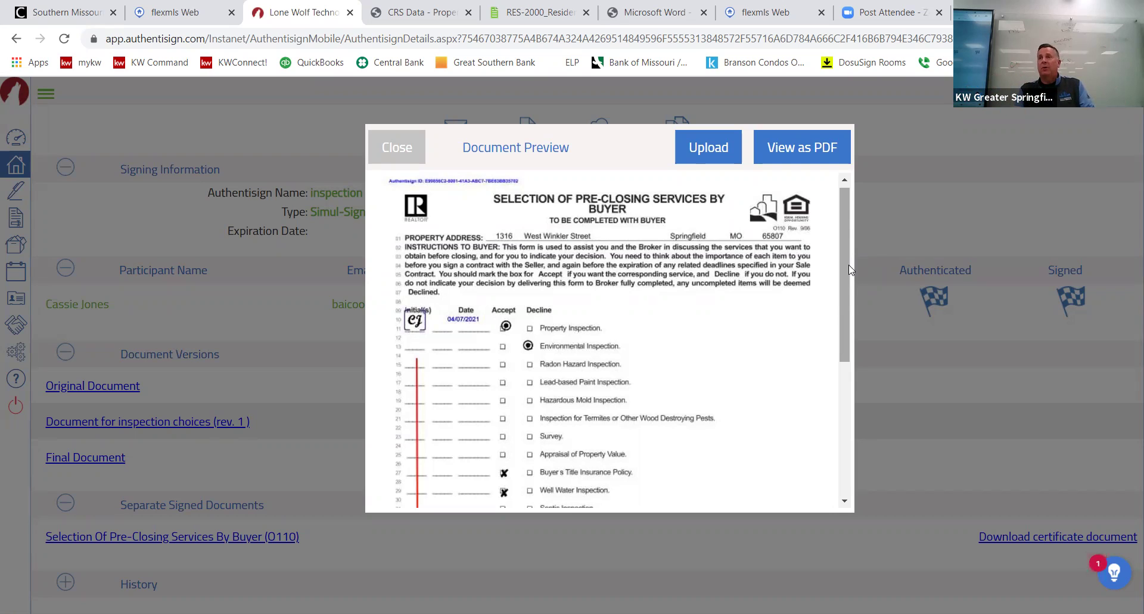
left_click(401, 148)
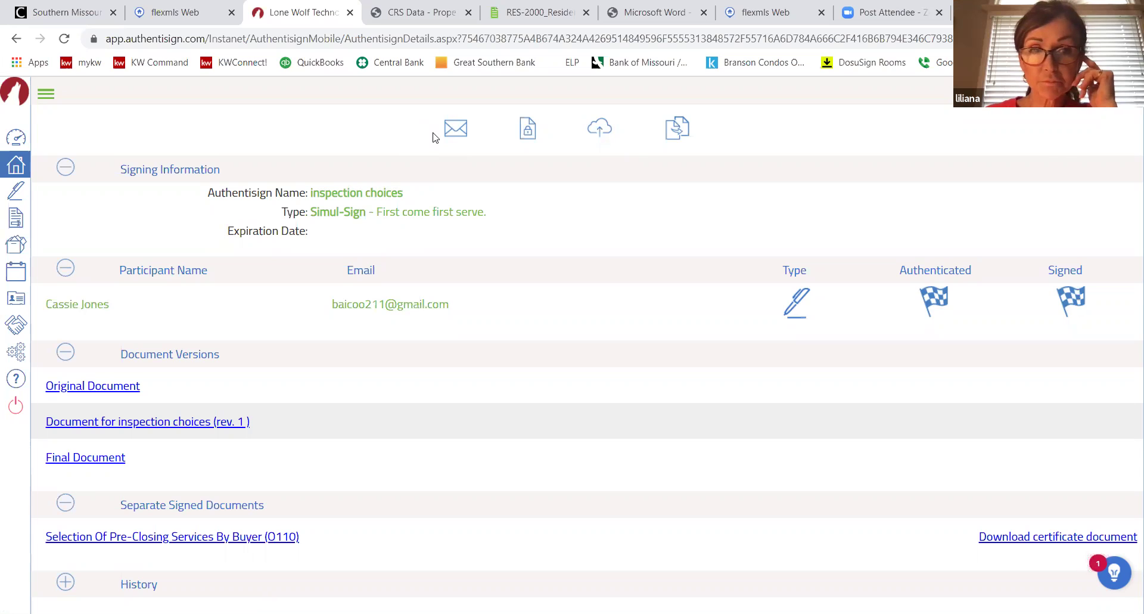
Show the Partners page with integrations like eCommission, Hurdlr, rentspree, Transactly and Updater.
left_click(17, 330)
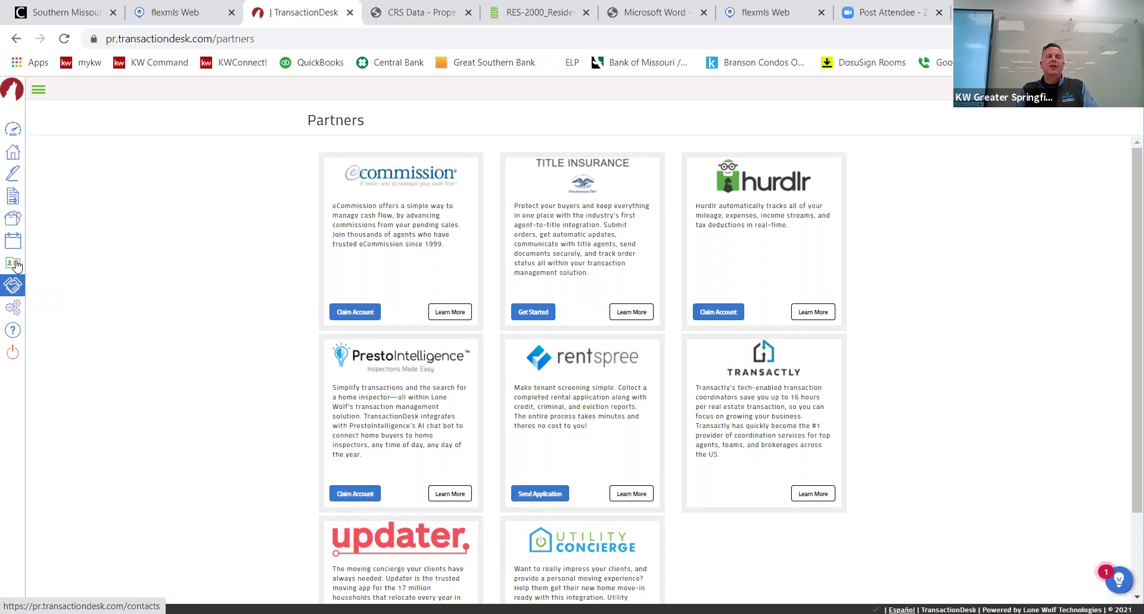
left_click(13, 262)
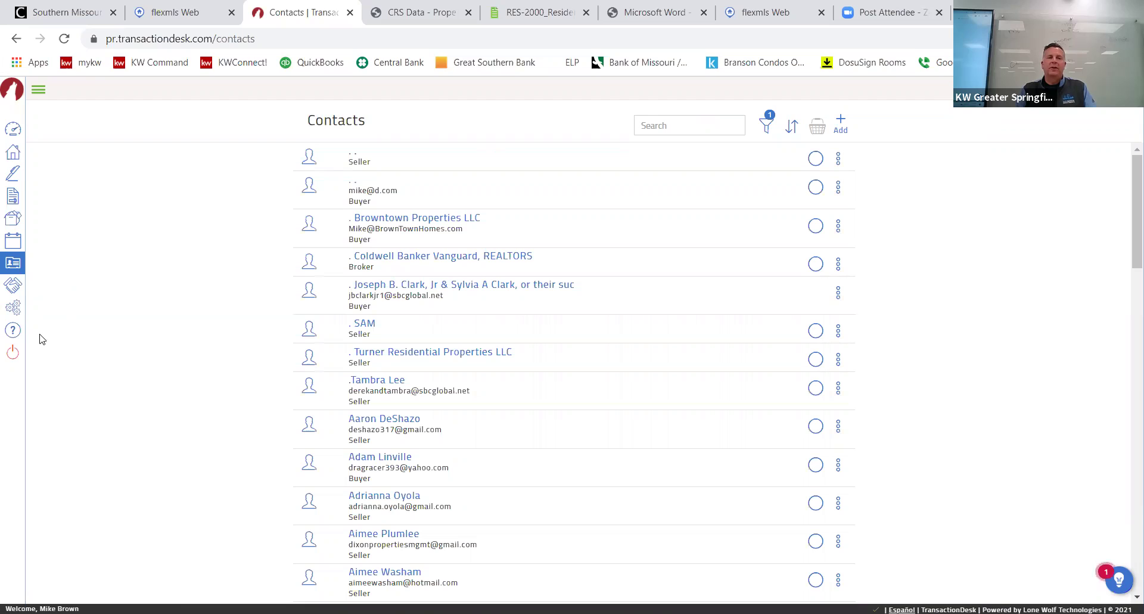
left_click(12, 157)
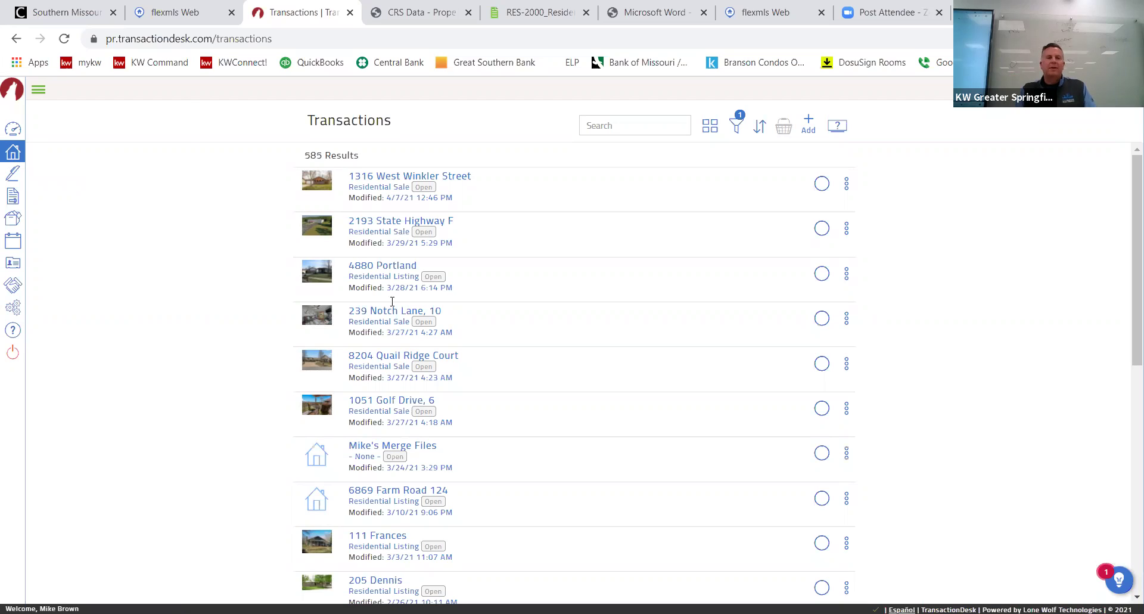
scroll(392, 302, "down", 1)
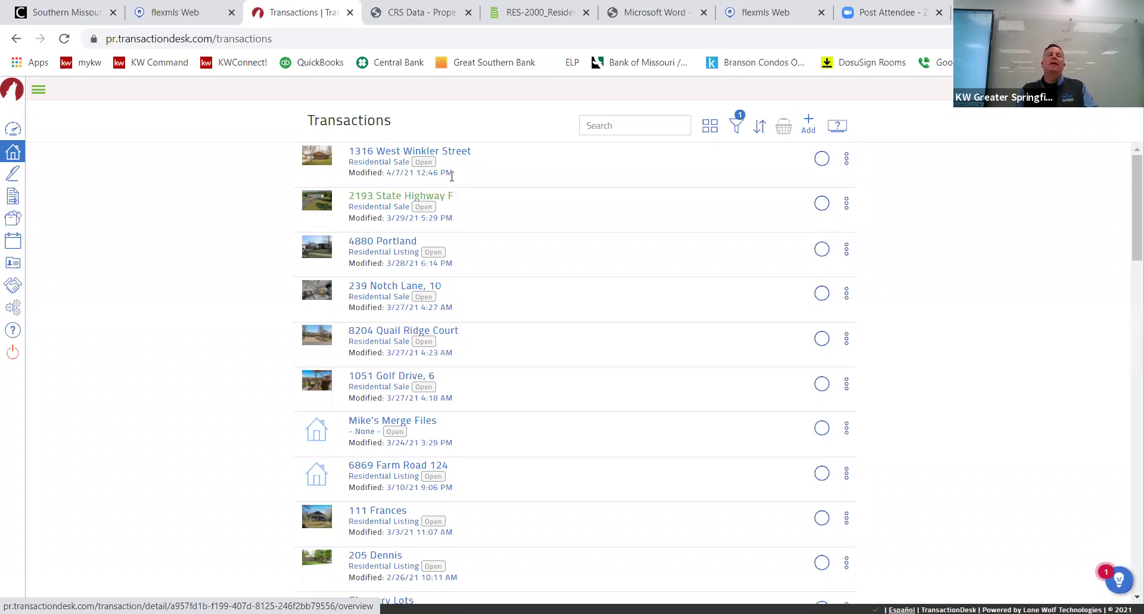
scroll(452, 176, "up", 1)
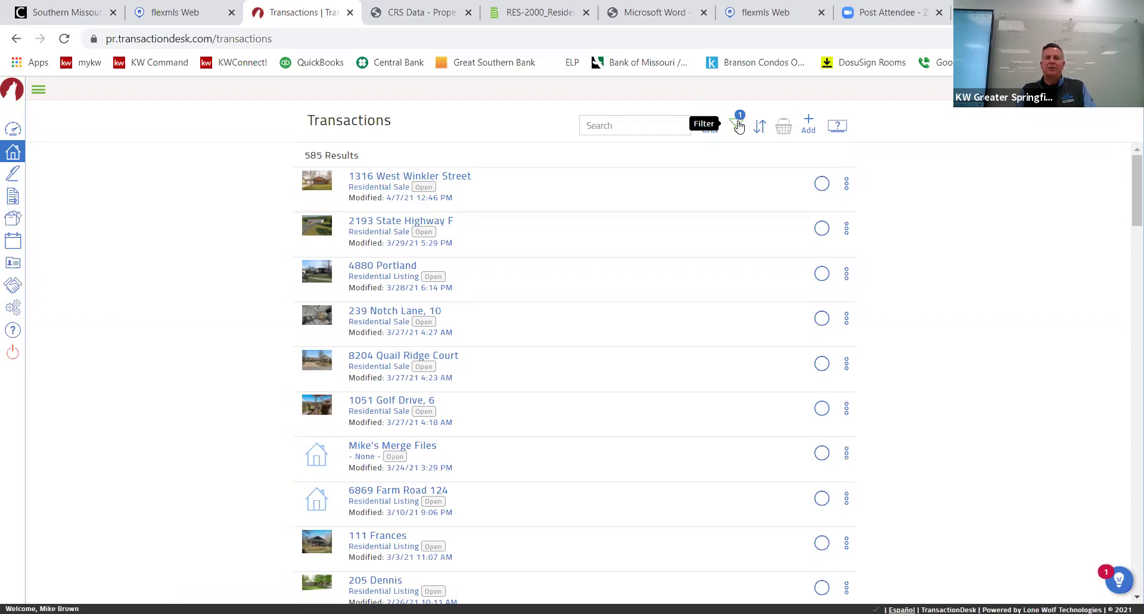
Peek at the transaction list filters without applying any, then switch to the Southern Missouri Regional MLS portal.
left_click(739, 124)
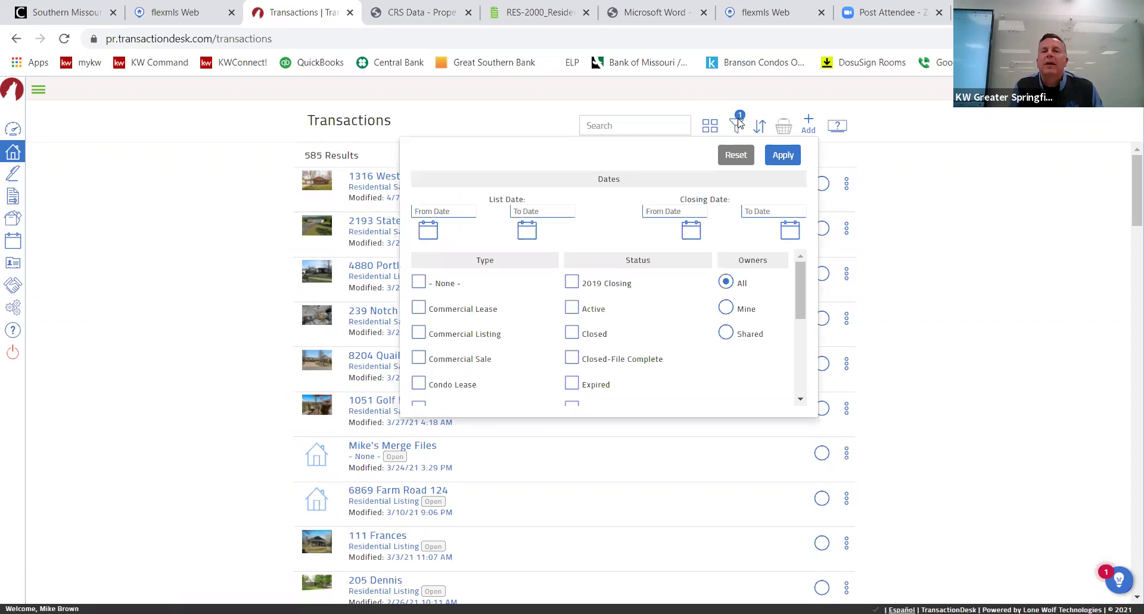
left_click(737, 121)
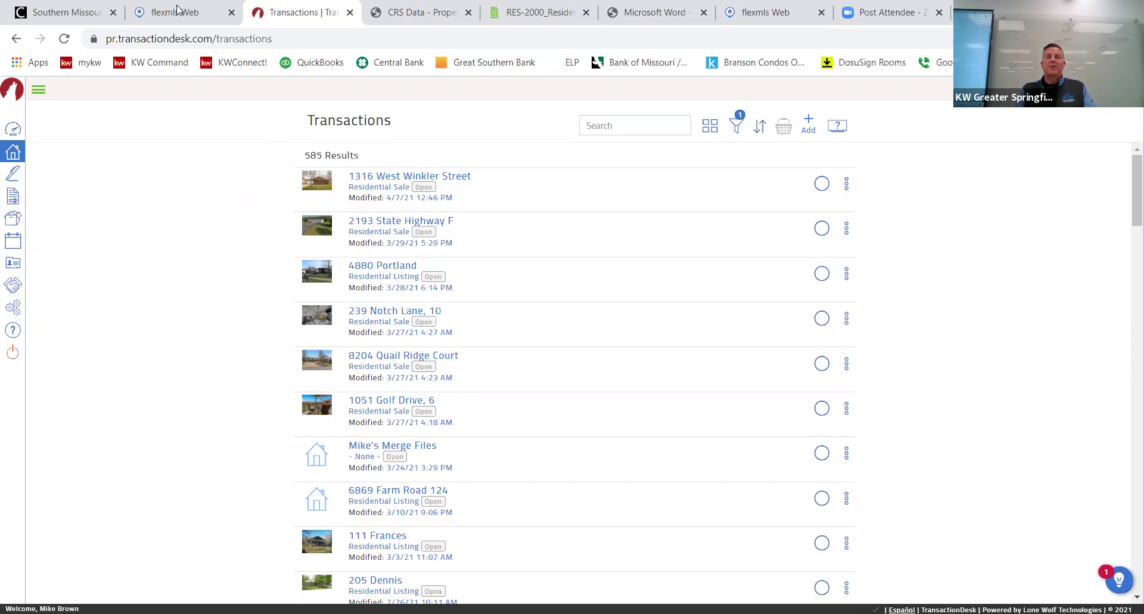
left_click(77, 12)
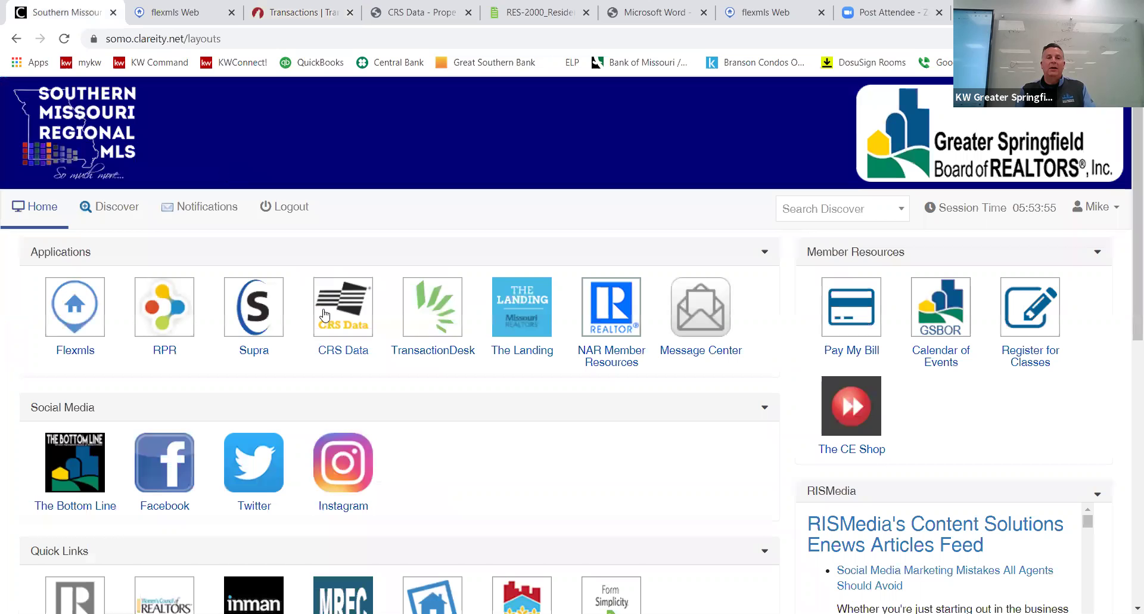
scroll(442, 206, "down", 6)
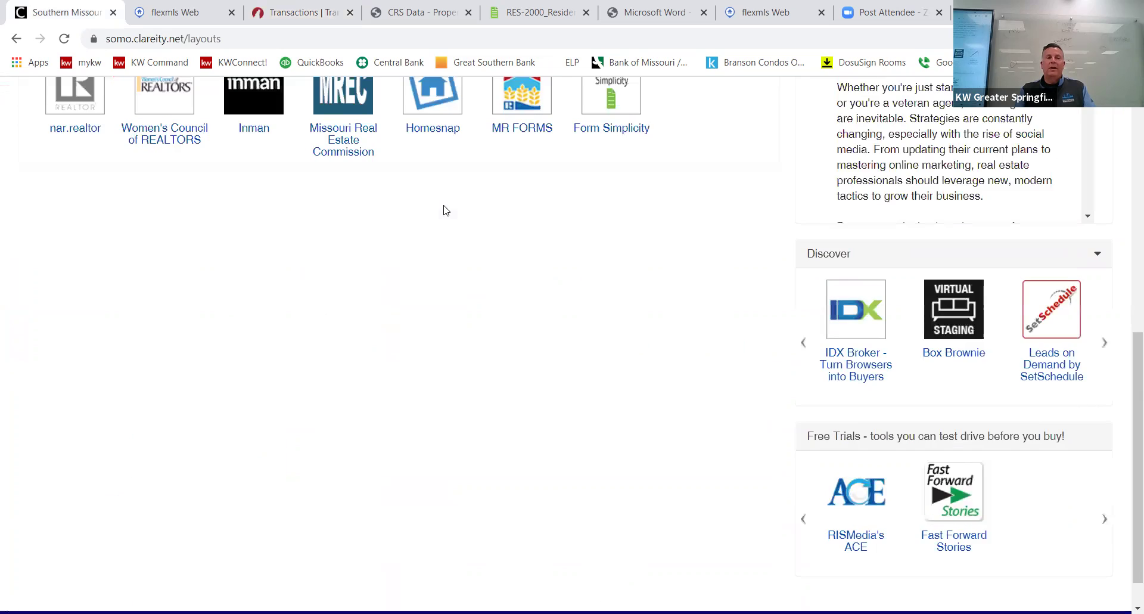
scroll(525, 254, "up", 1)
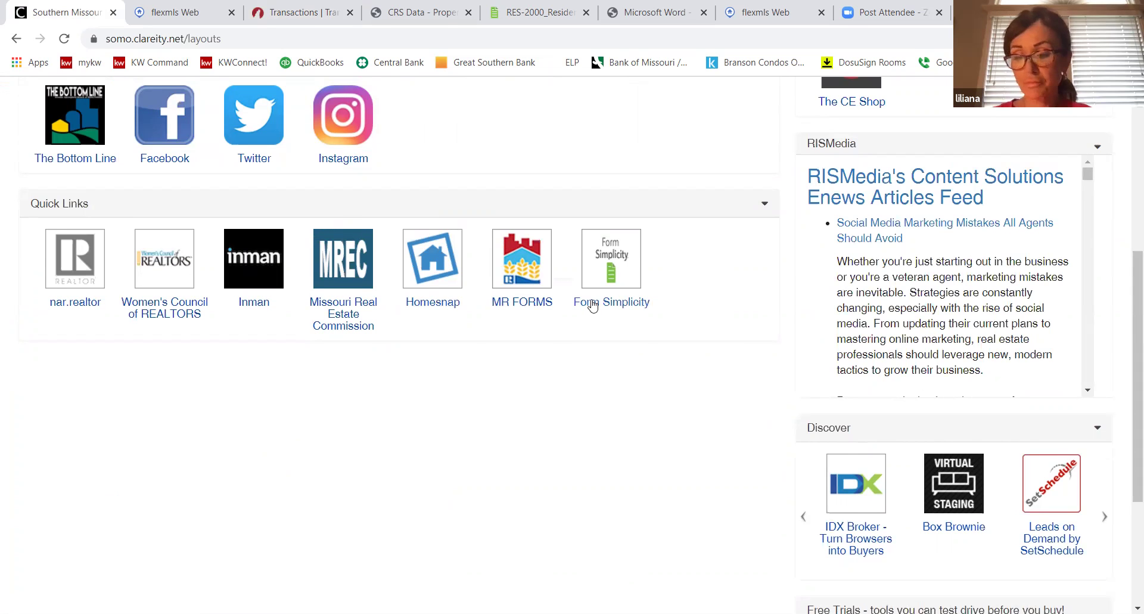
scroll(590, 304, "up", 5)
scroll(599, 292, "down", 5)
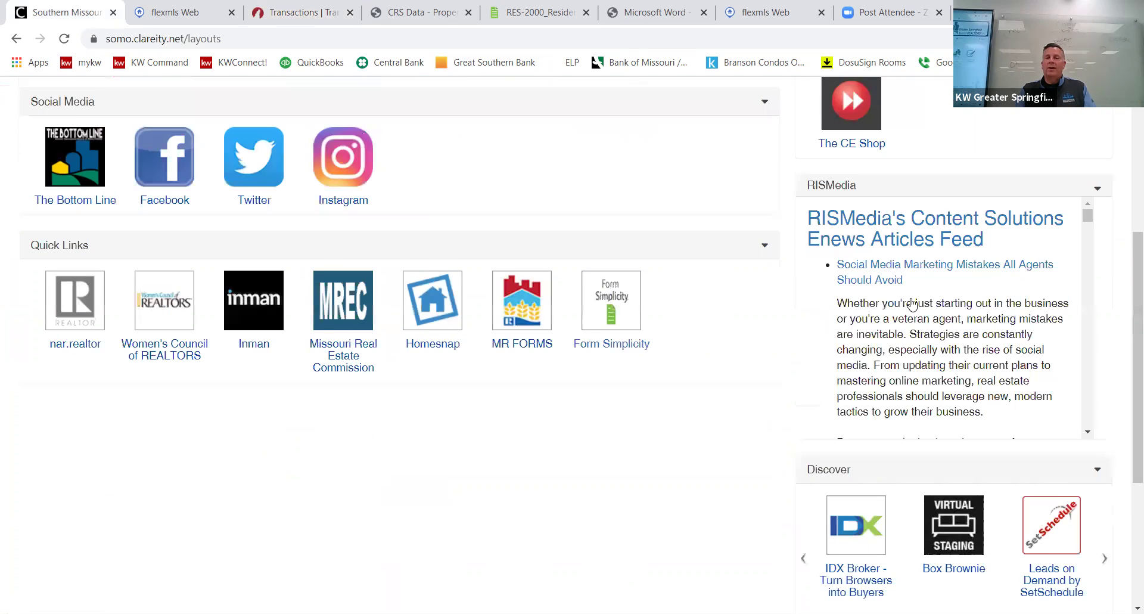
scroll(921, 307, "up", 5)
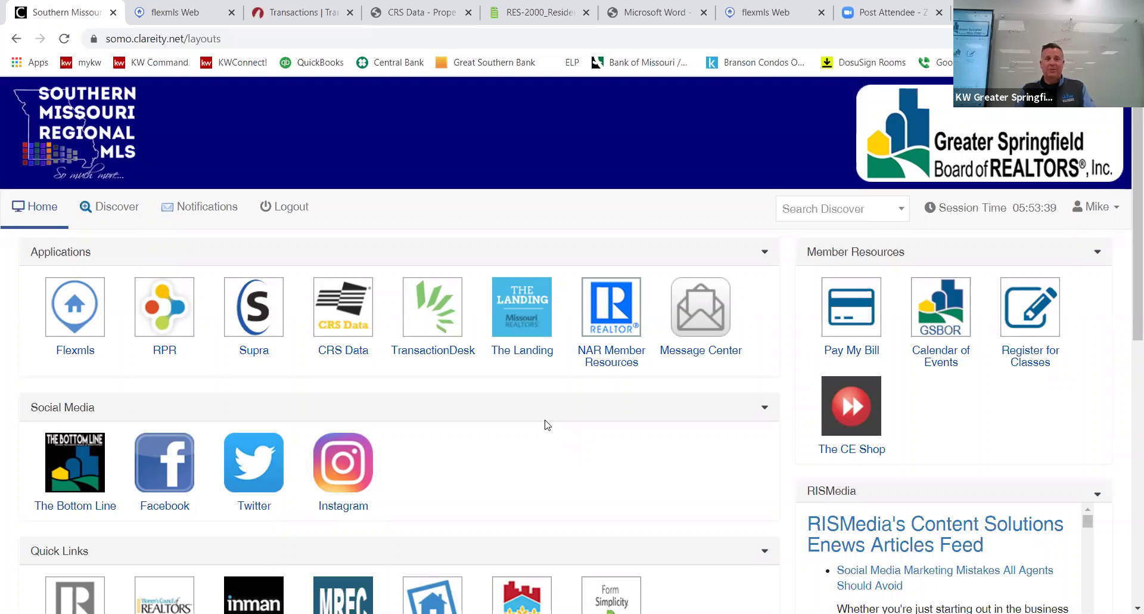
scroll(547, 425, "down", 3)
scroll(547, 424, "down", 6)
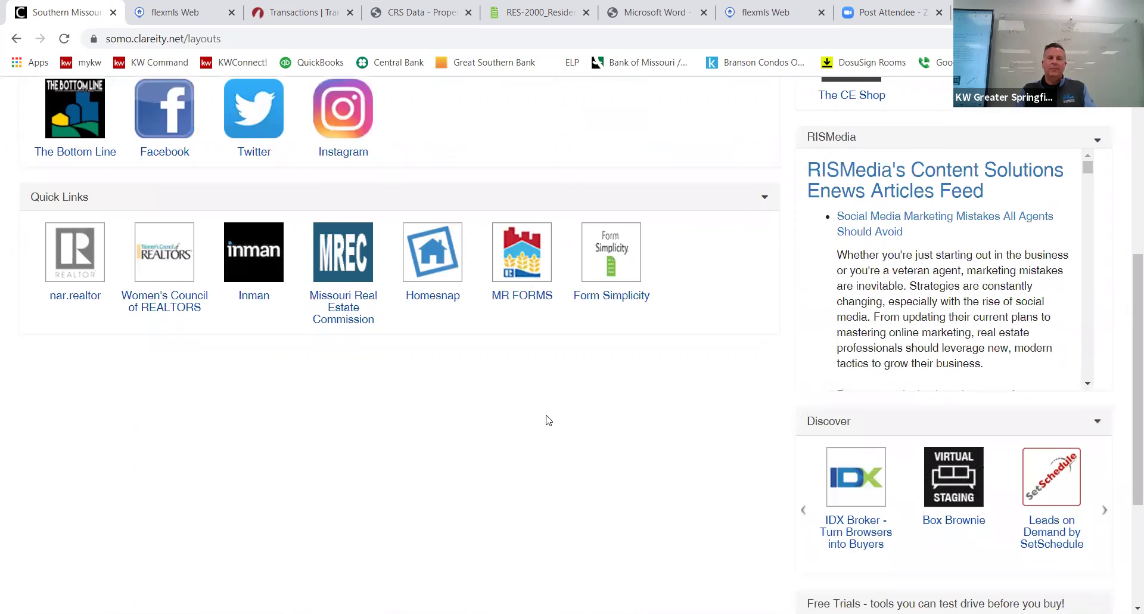
scroll(545, 418, "up", 6)
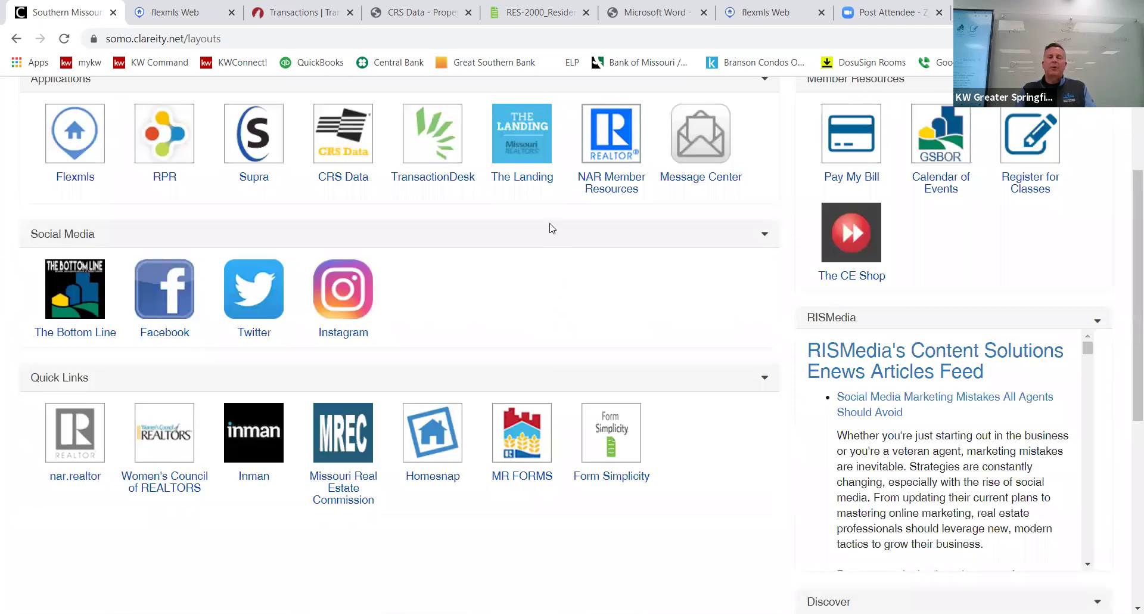